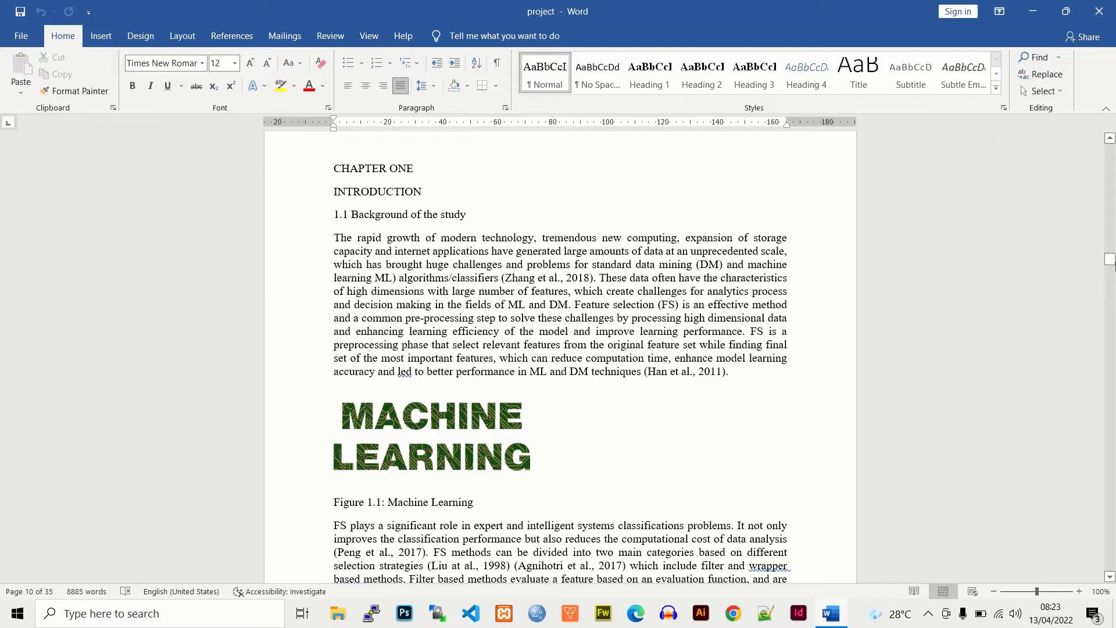
Step: Make the document title on the cover page bold and centre it
{"action": "left_click_drag", "start_coordinate": [1111, 260], "coordinate": [1112, 150]}
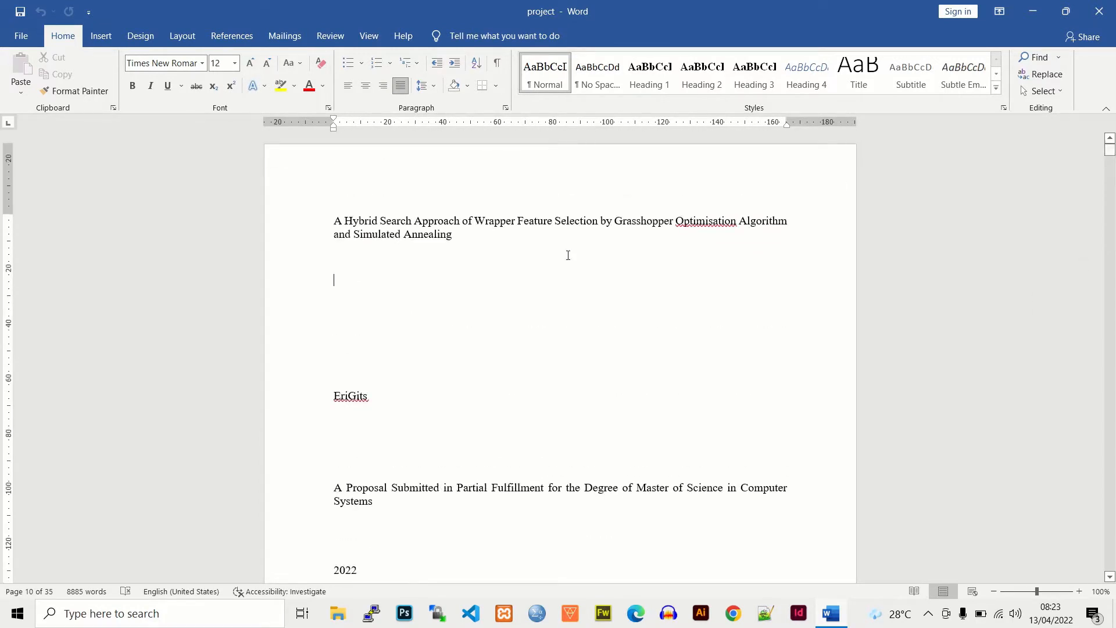
{"action": "left_click_drag", "start_coordinate": [501, 243], "coordinate": [316, 219]}
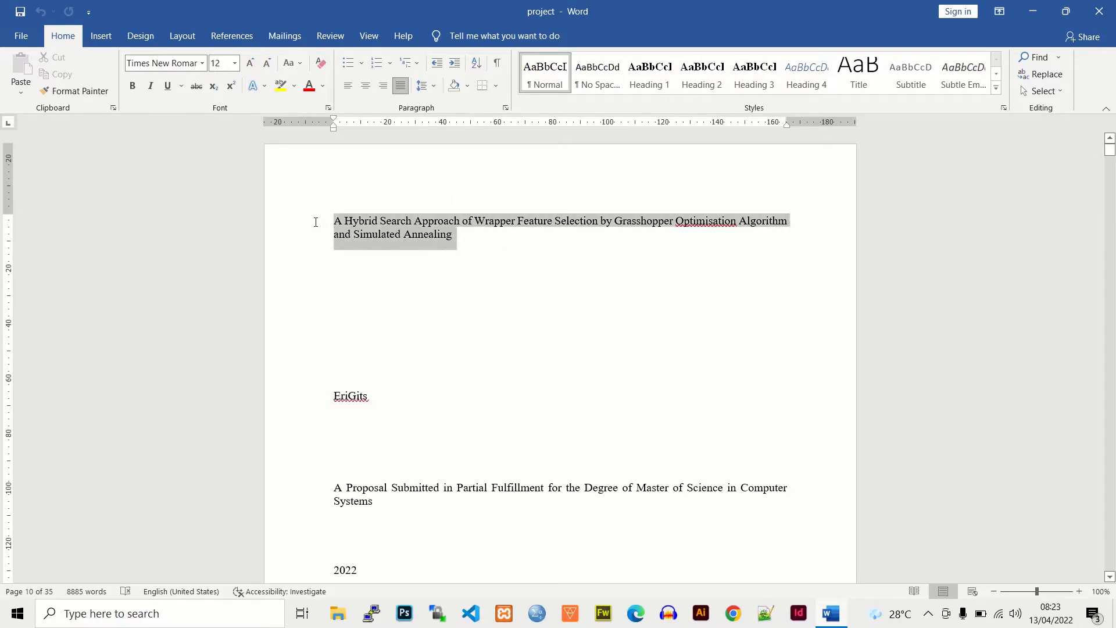
{"action": "left_click", "coordinate": [132, 85]}
{"action": "left_click", "coordinate": [365, 86]}
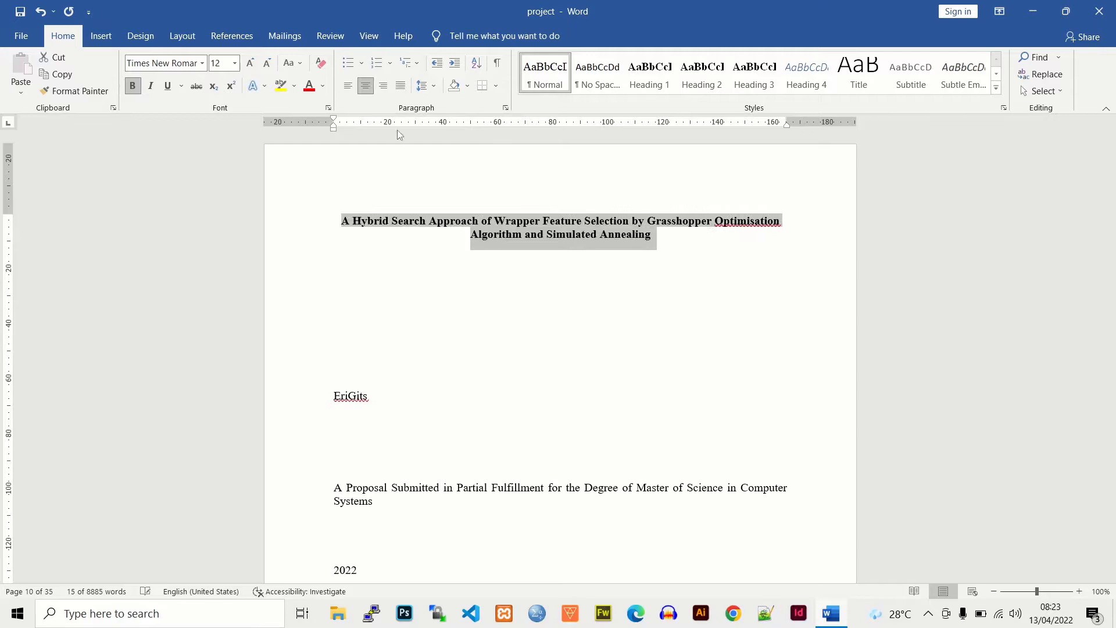
{"action": "left_click", "coordinate": [589, 323]}
Step: Insert a Next Page section break at the end of the cover page, before the DECLARATION page
{"action": "left_click_drag", "start_coordinate": [1111, 152], "coordinate": [1110, 156]}
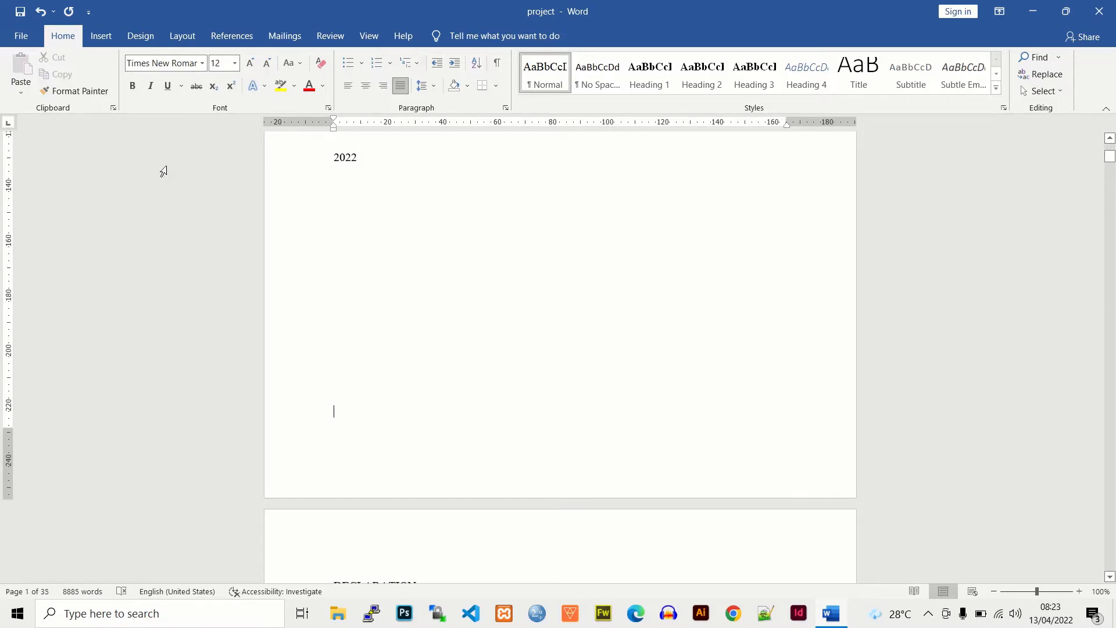
{"action": "left_click", "coordinate": [146, 35]}
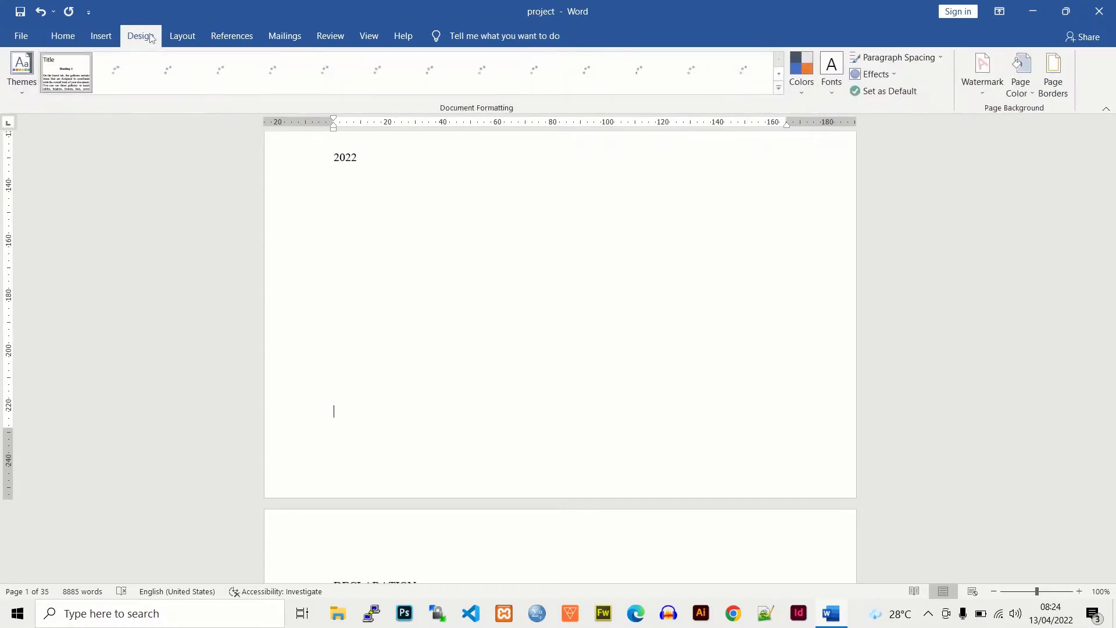
{"action": "left_click", "coordinate": [182, 37]}
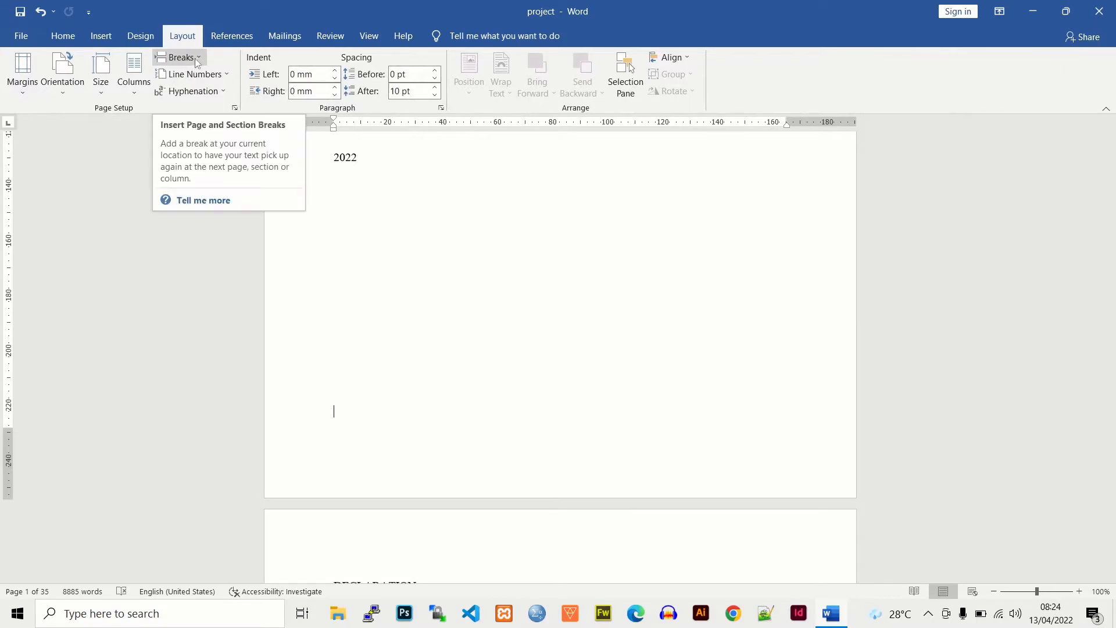
{"action": "left_click", "coordinate": [196, 57]}
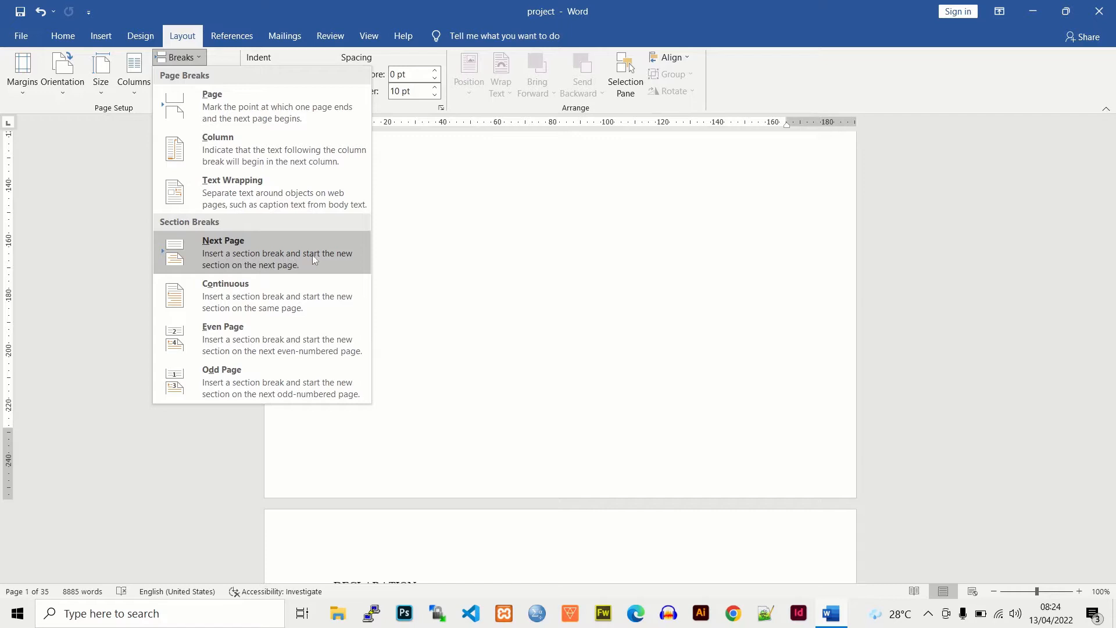
{"action": "left_click", "coordinate": [280, 271]}
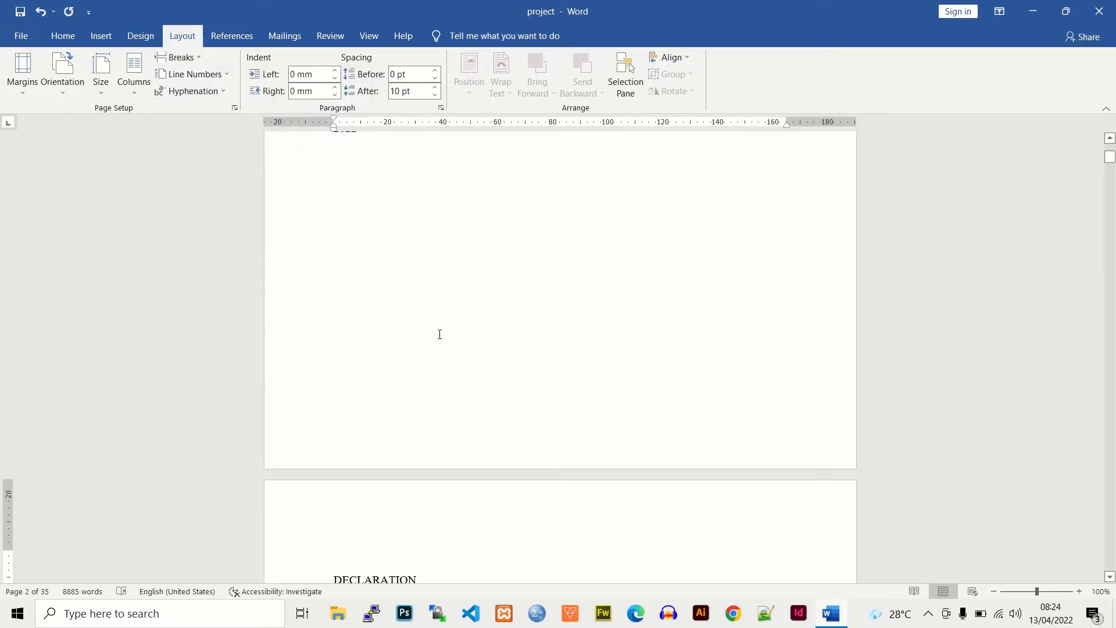
Step: Check the section break after the cover page in Draft view, and return to Print Layout view
{"action": "scroll", "coordinate": [444, 346], "scroll_direction": "up", "scroll_amount": 1}
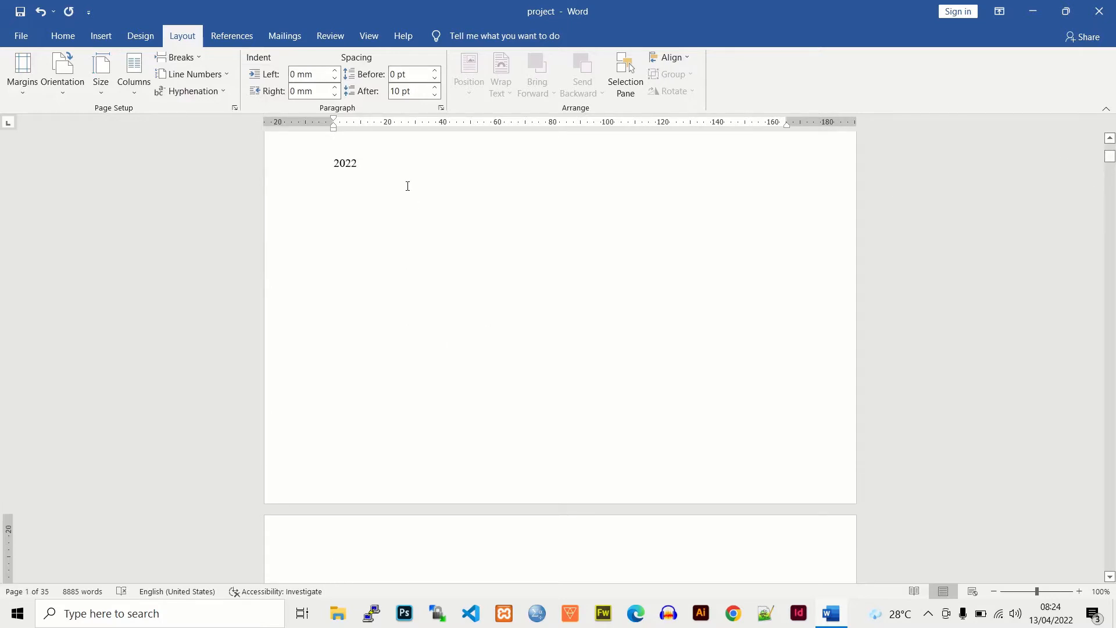
{"action": "left_click", "coordinate": [370, 36]}
{"action": "left_click", "coordinate": [118, 73]}
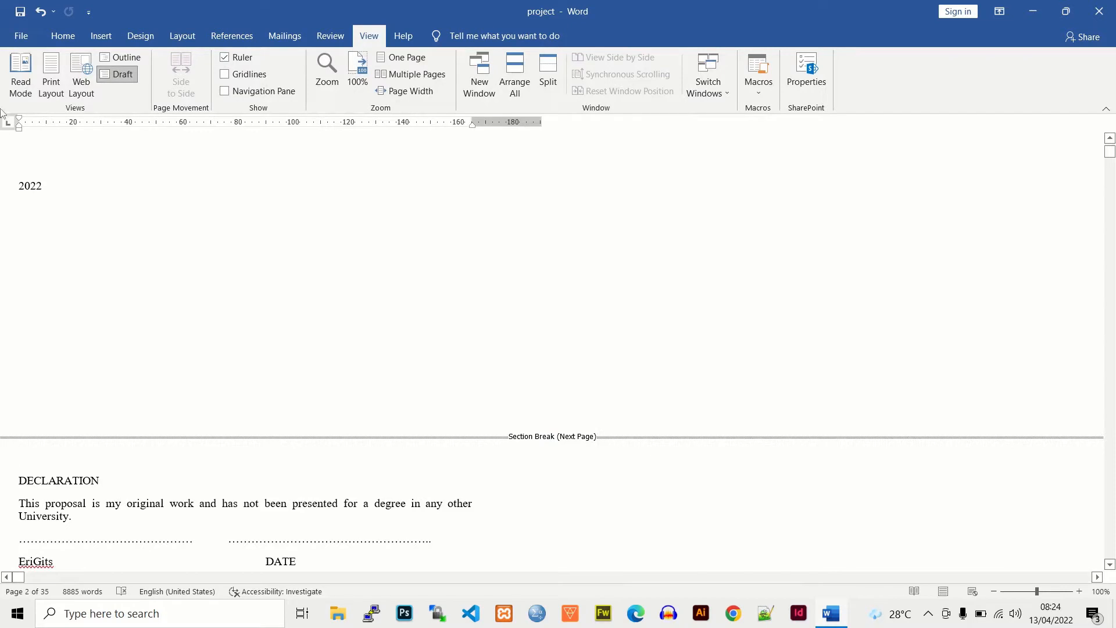
{"action": "left_click", "coordinate": [51, 76]}
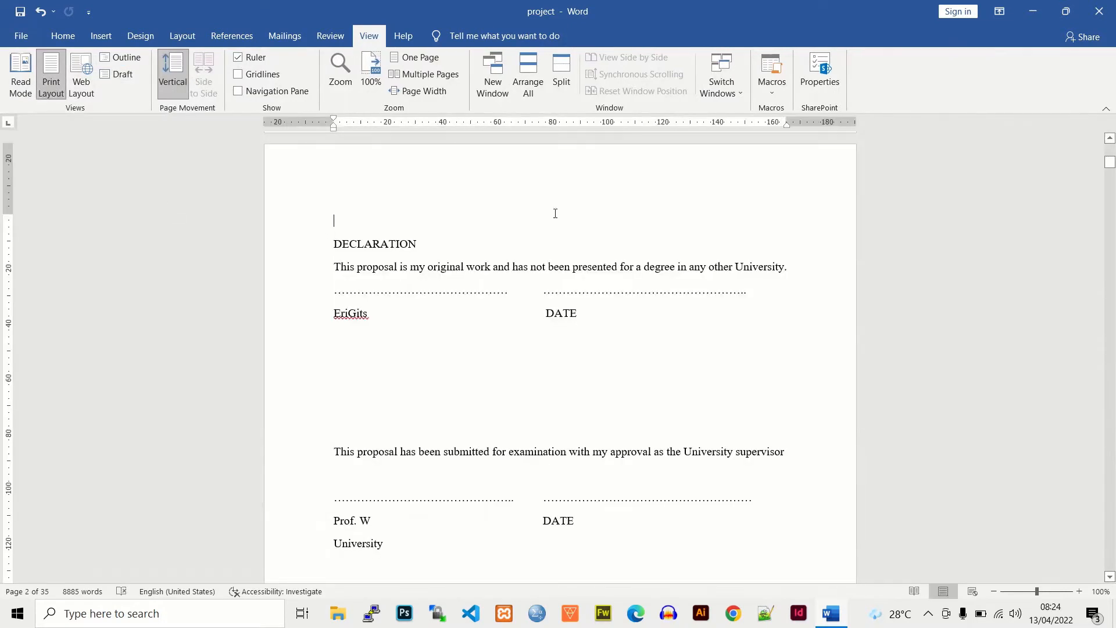
Step: Insert a Next Page section break at the end of the page preceding CHAPTER ONE
{"action": "left_click_drag", "start_coordinate": [1111, 165], "coordinate": [1113, 261]}
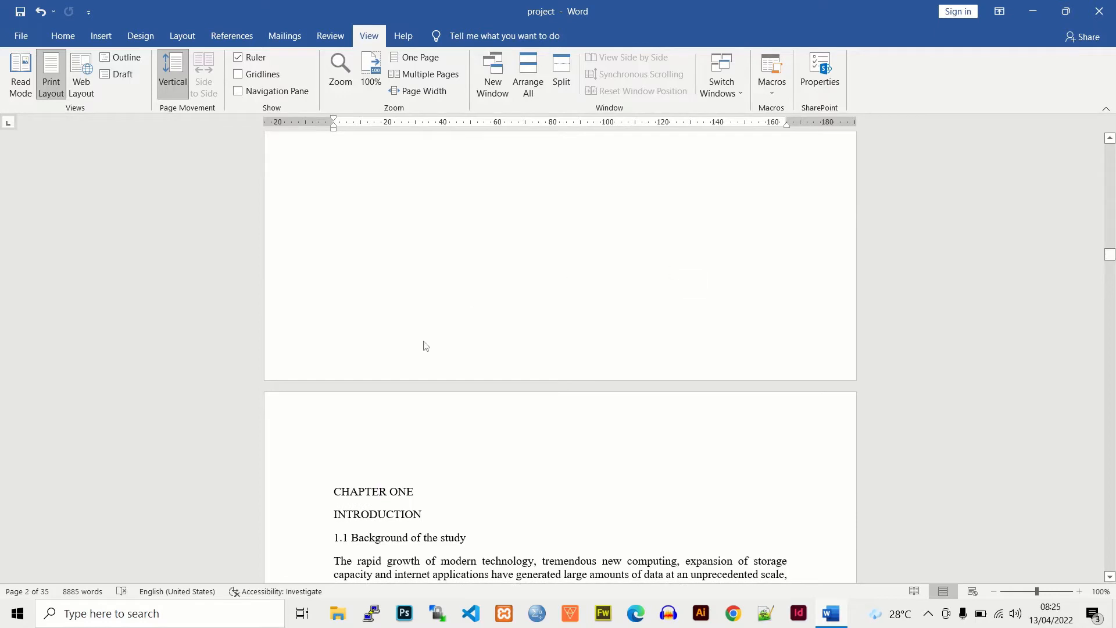
{"action": "left_click", "coordinate": [390, 314]}
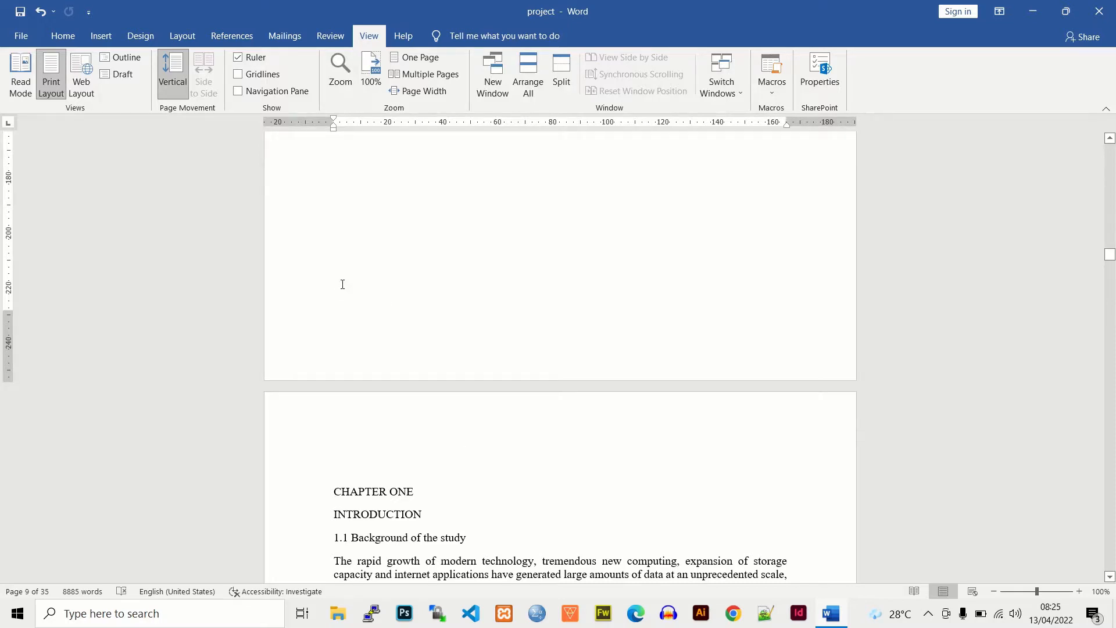
{"action": "left_click", "coordinate": [138, 36]}
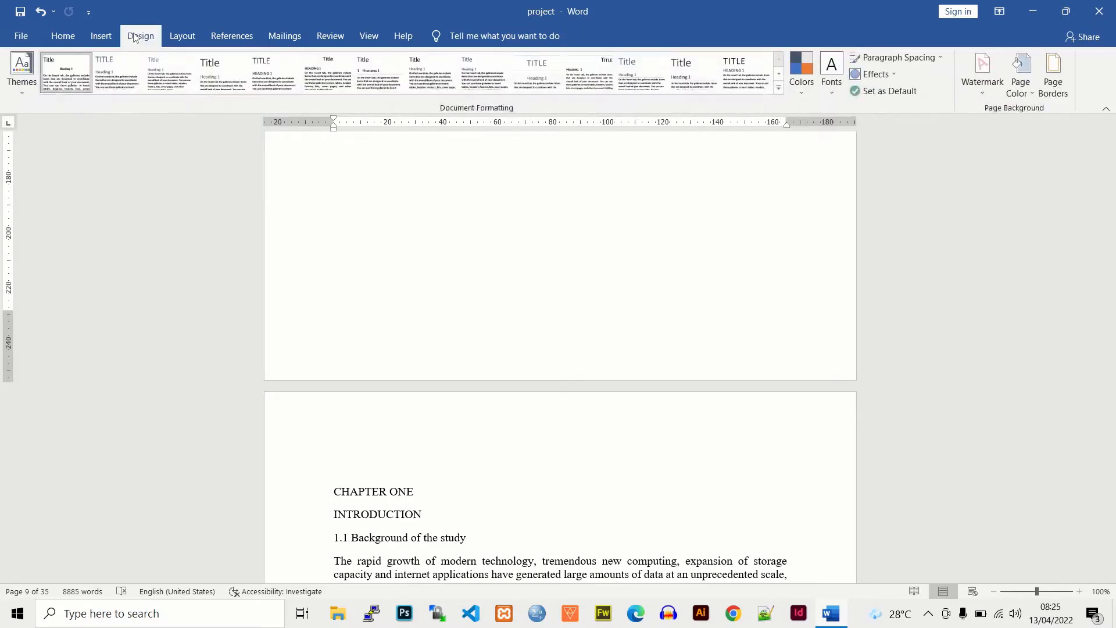
{"action": "left_click", "coordinate": [101, 36]}
{"action": "left_click", "coordinate": [181, 36]}
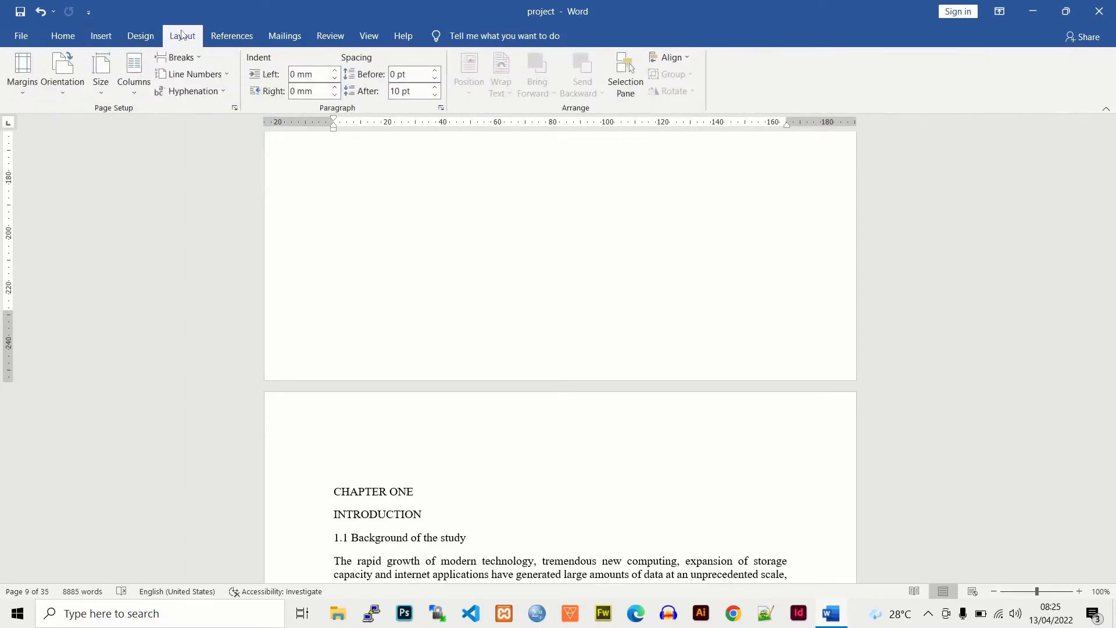
{"action": "left_click", "coordinate": [196, 55]}
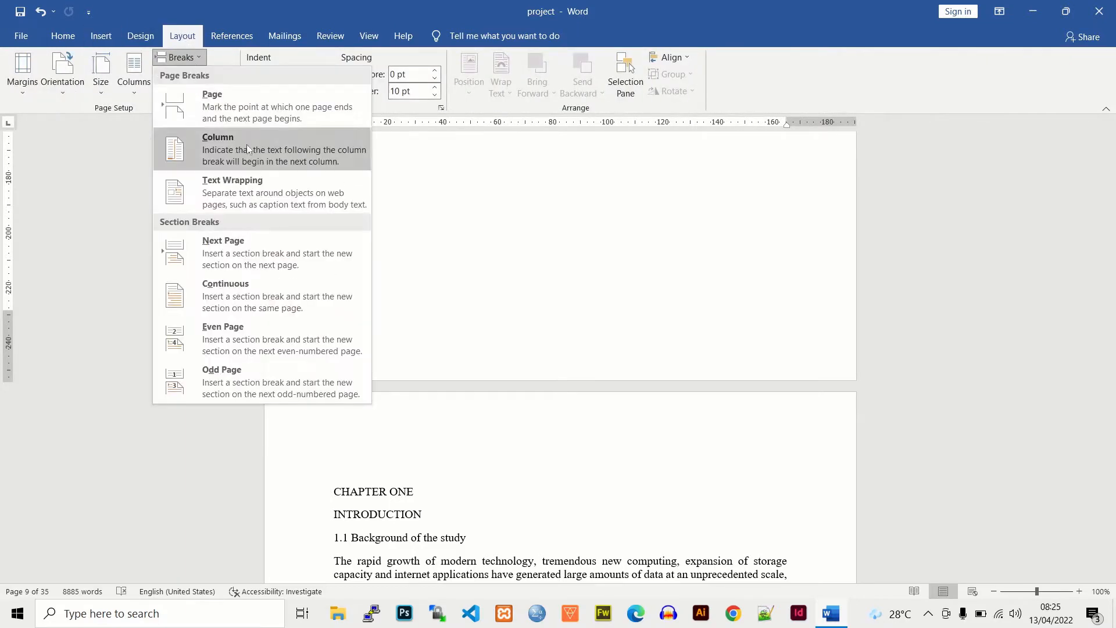
{"action": "left_click", "coordinate": [263, 259]}
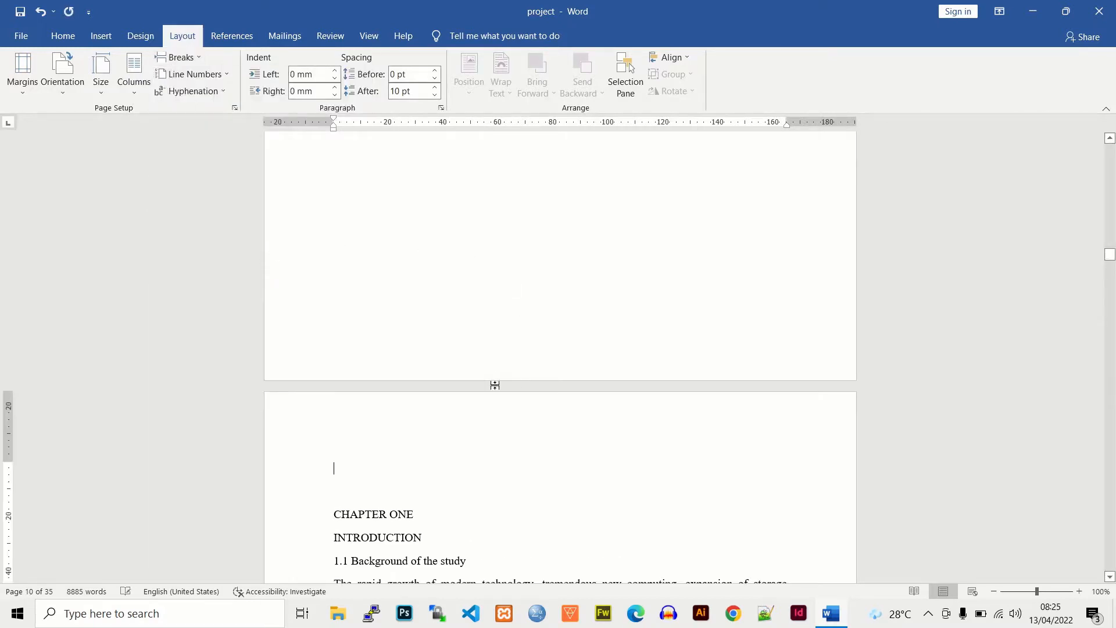
Step: Examine the section breaks before DECLARATION and CHAPTER ONE in Draft view, and return to Print Layout view
{"action": "left_click", "coordinate": [368, 35]}
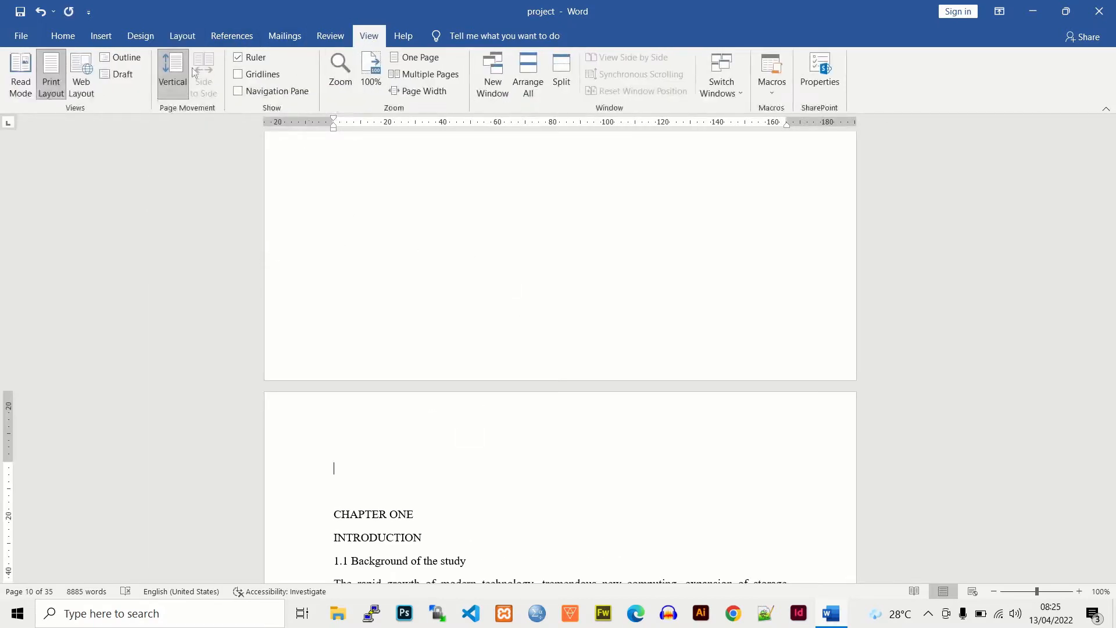
{"action": "left_click", "coordinate": [118, 74]}
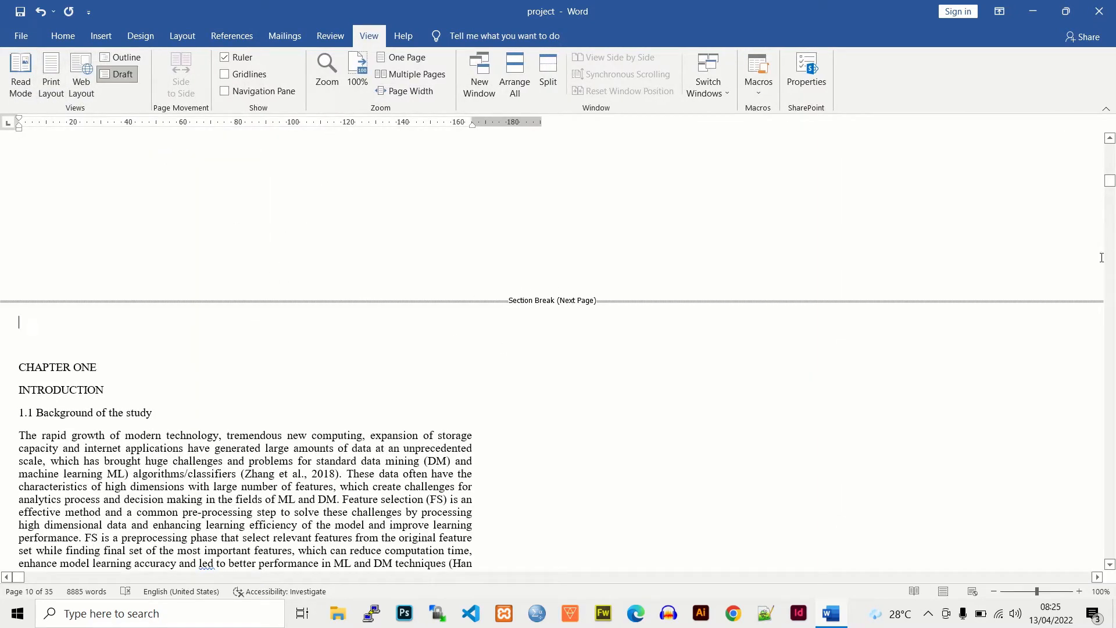
{"action": "left_click_drag", "start_coordinate": [1114, 191], "coordinate": [1114, 154]}
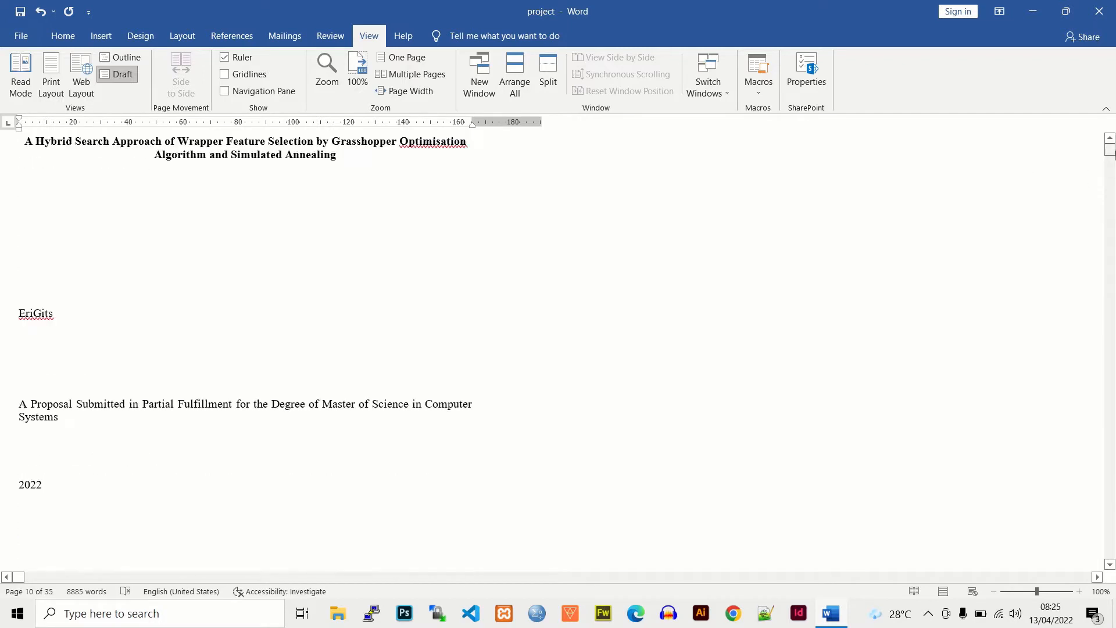
{"action": "left_click", "coordinate": [1110, 564]}
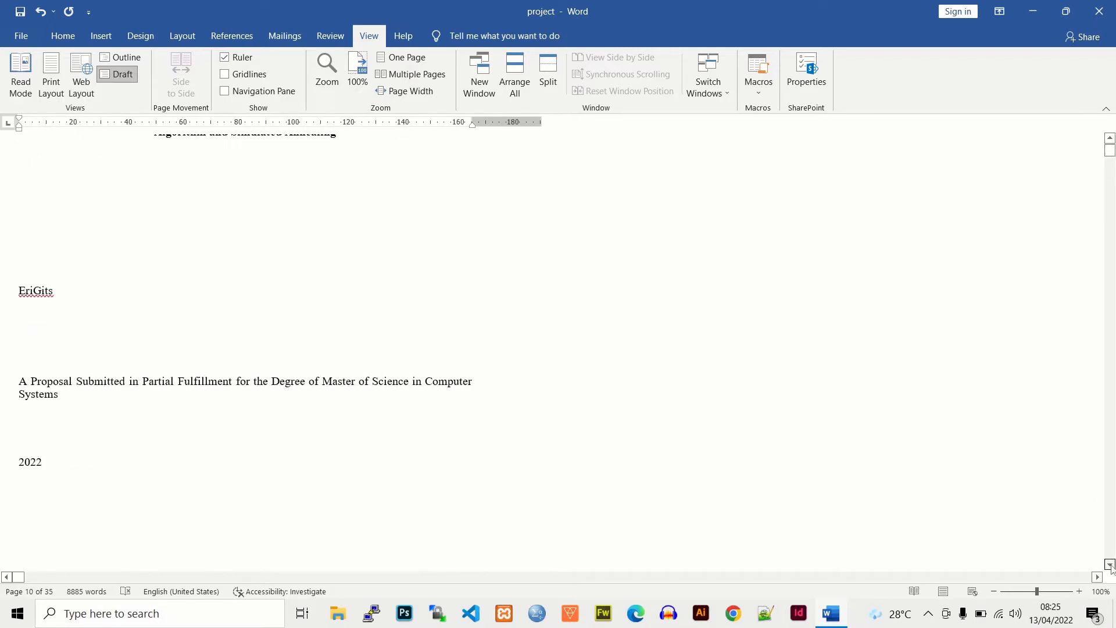
{"action": "left_click", "coordinate": [1110, 564]}
{"action": "left_click", "coordinate": [1110, 564]}
{"action": "left_click", "coordinate": [1110, 564]}
{"action": "left_click", "coordinate": [1110, 564]}
{"action": "left_click", "coordinate": [1110, 564]}
{"action": "left_click", "coordinate": [1110, 564]}
{"action": "left_click", "coordinate": [1109, 564]}
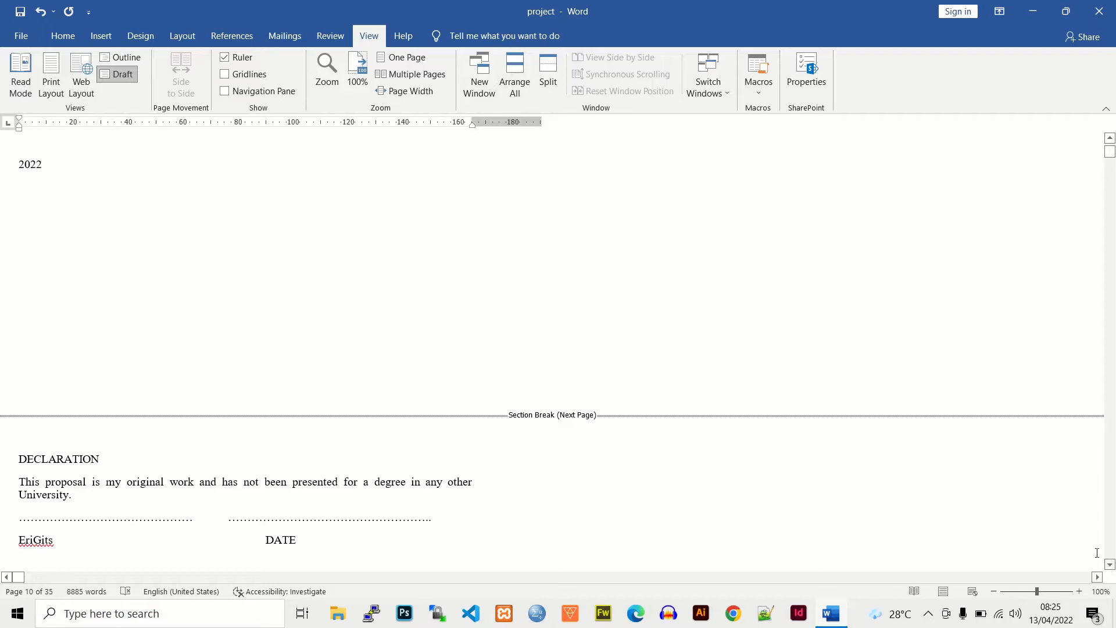
{"action": "left_click", "coordinate": [1110, 563]}
{"action": "left_click_drag", "start_coordinate": [1110, 564], "coordinate": [1110, 564]}
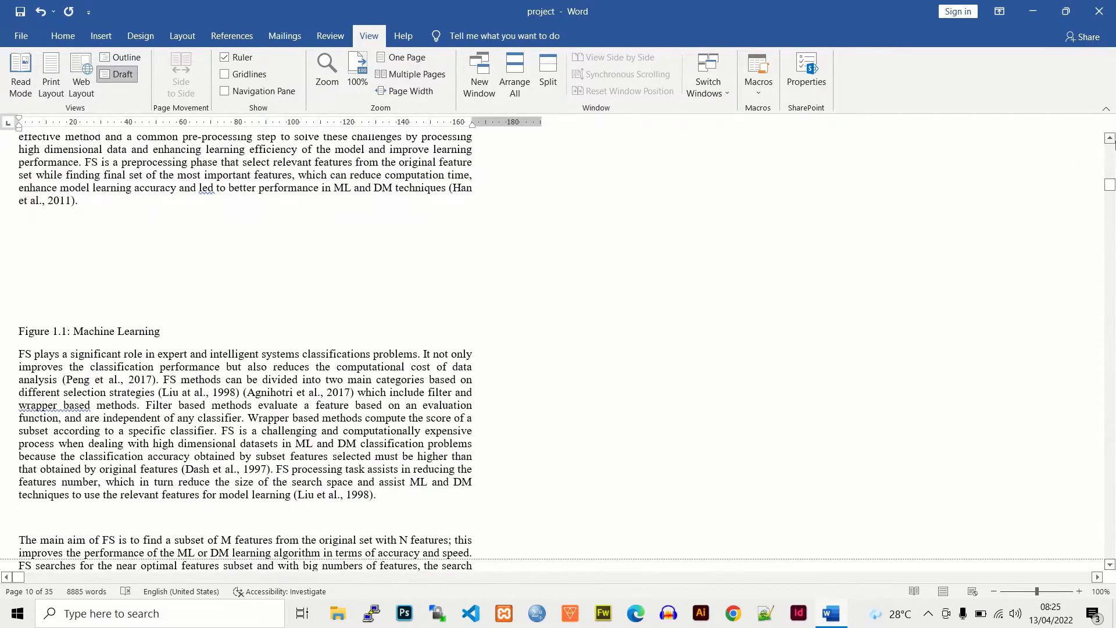
{"action": "left_click_drag", "start_coordinate": [1110, 139], "coordinate": [1110, 139]}
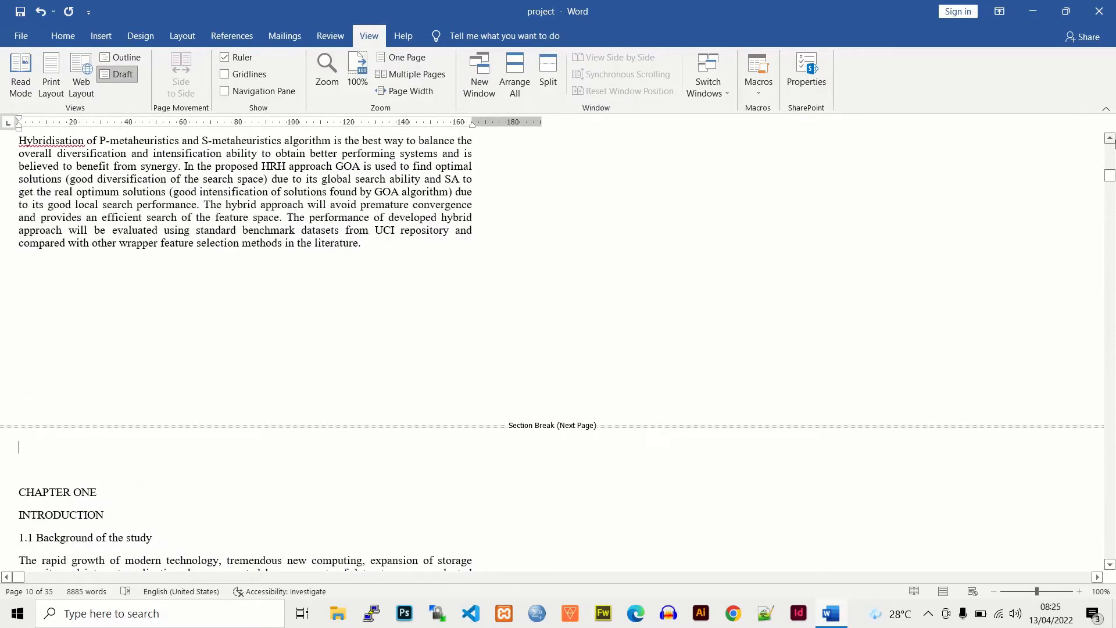
{"action": "left_click", "coordinate": [51, 75]}
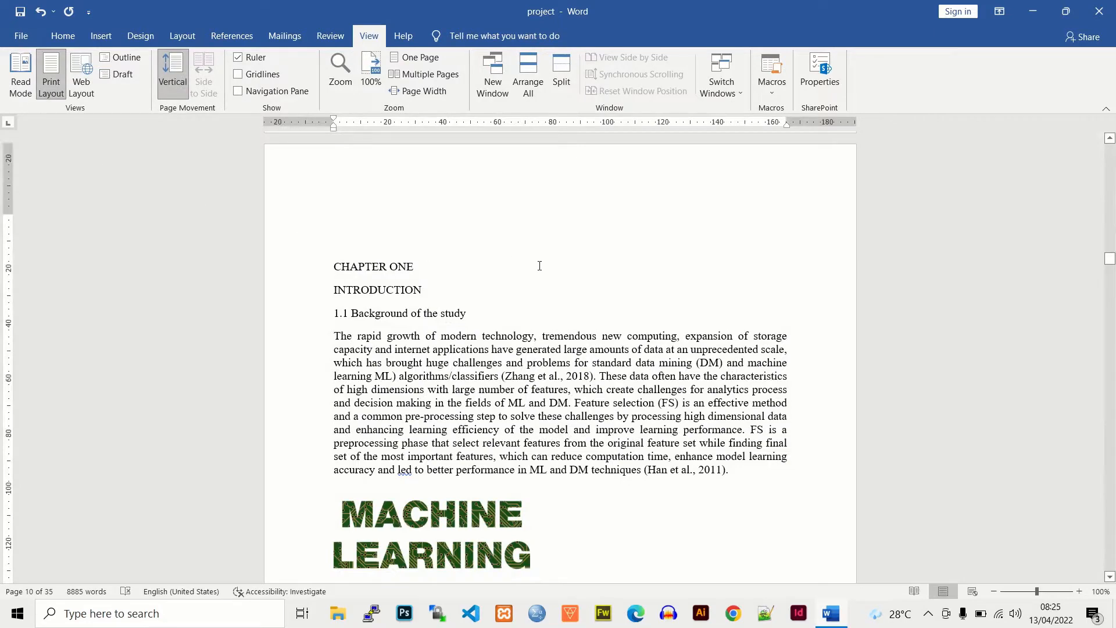
Step: Select the cover page content and set its section's page numbering to start at 0 in the 1, 2, 3 format
{"action": "left_click_drag", "start_coordinate": [1110, 258], "coordinate": [1111, 149]}
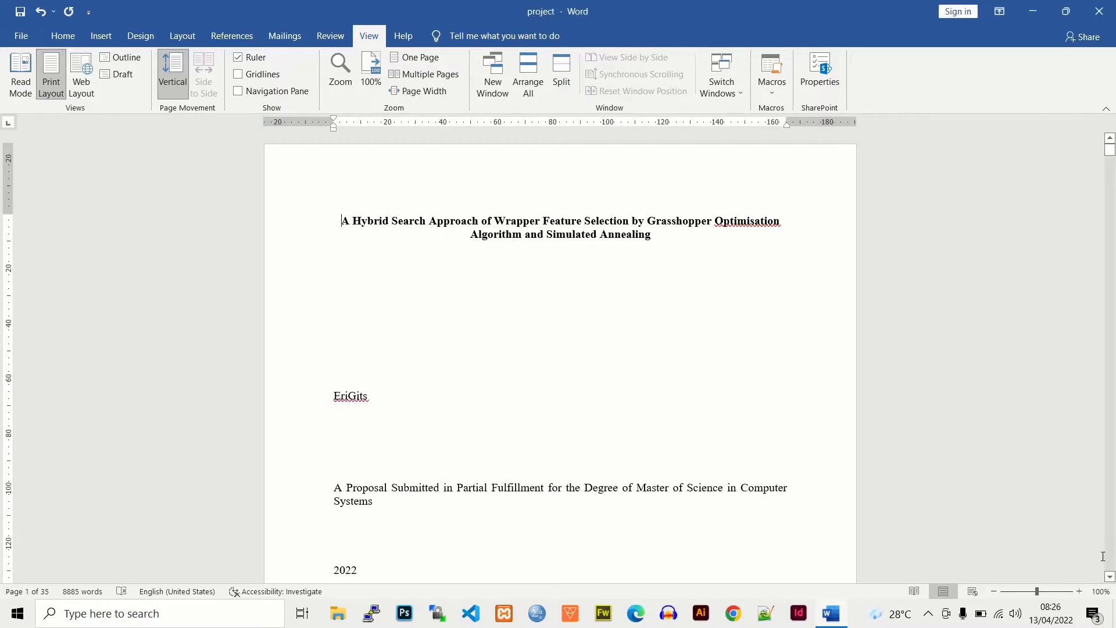
{"action": "left_click", "coordinate": [1111, 578]}
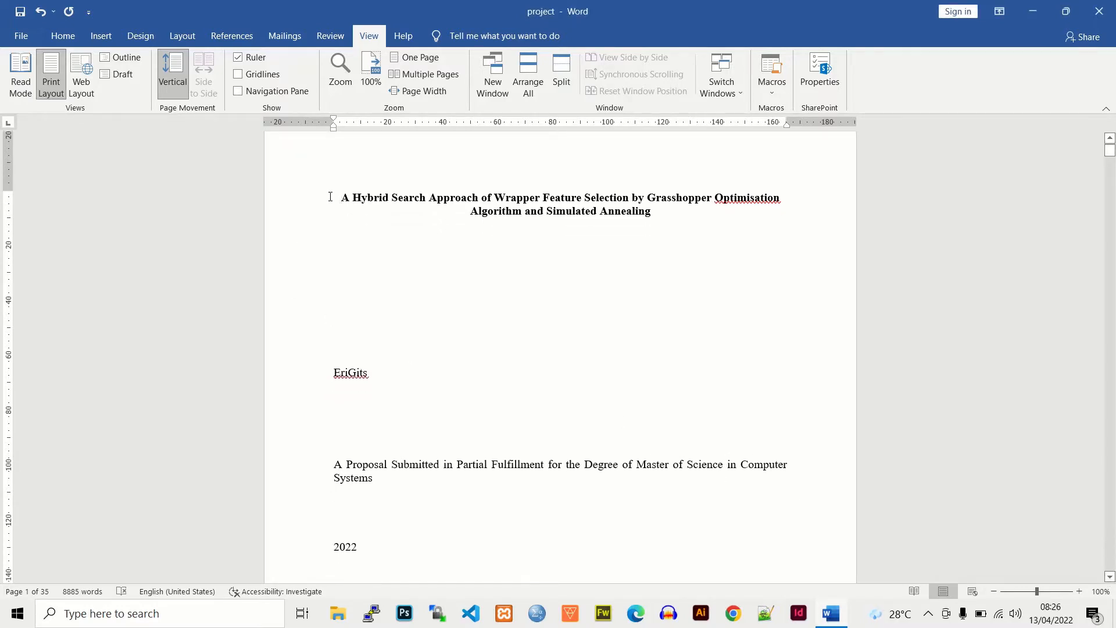
{"action": "left_click_drag", "start_coordinate": [341, 193], "coordinate": [349, 367]}
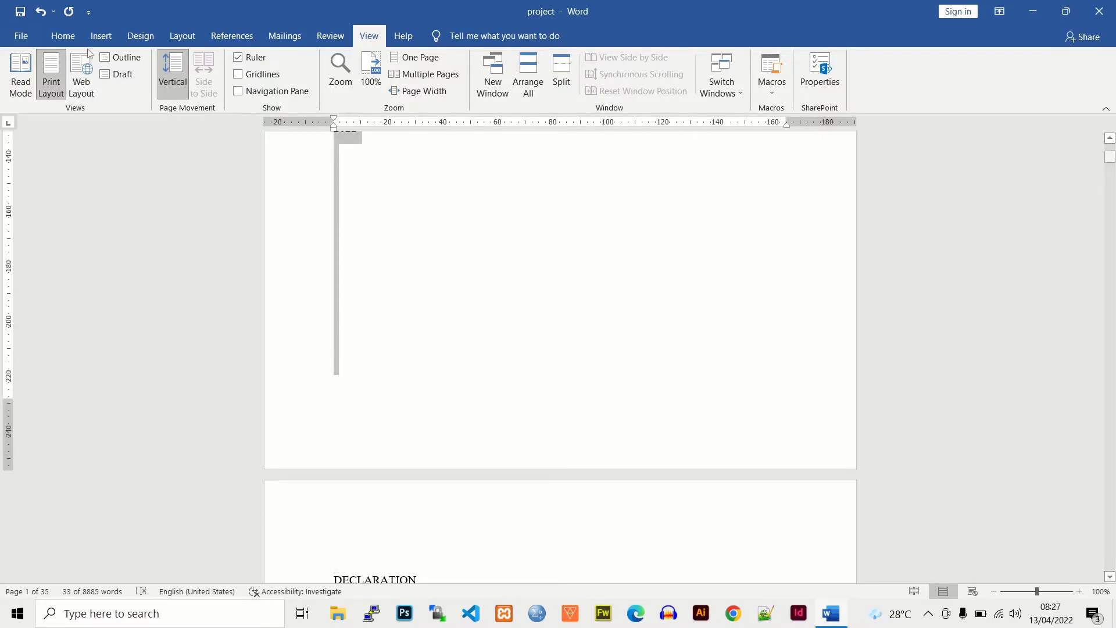
{"action": "left_click", "coordinate": [99, 35]}
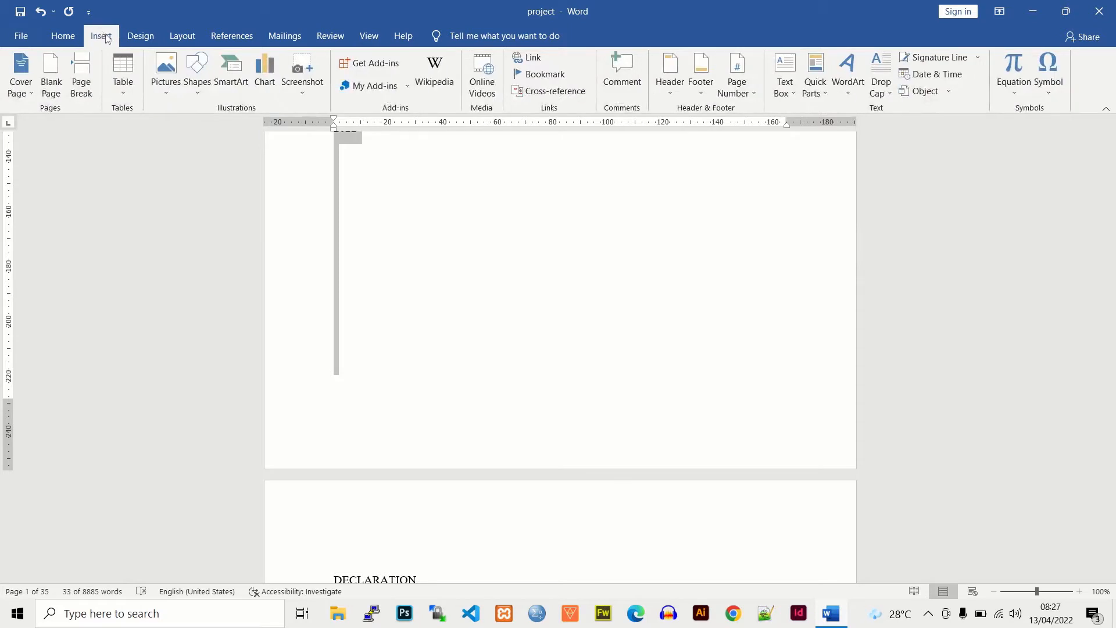
{"action": "left_click", "coordinate": [754, 93]}
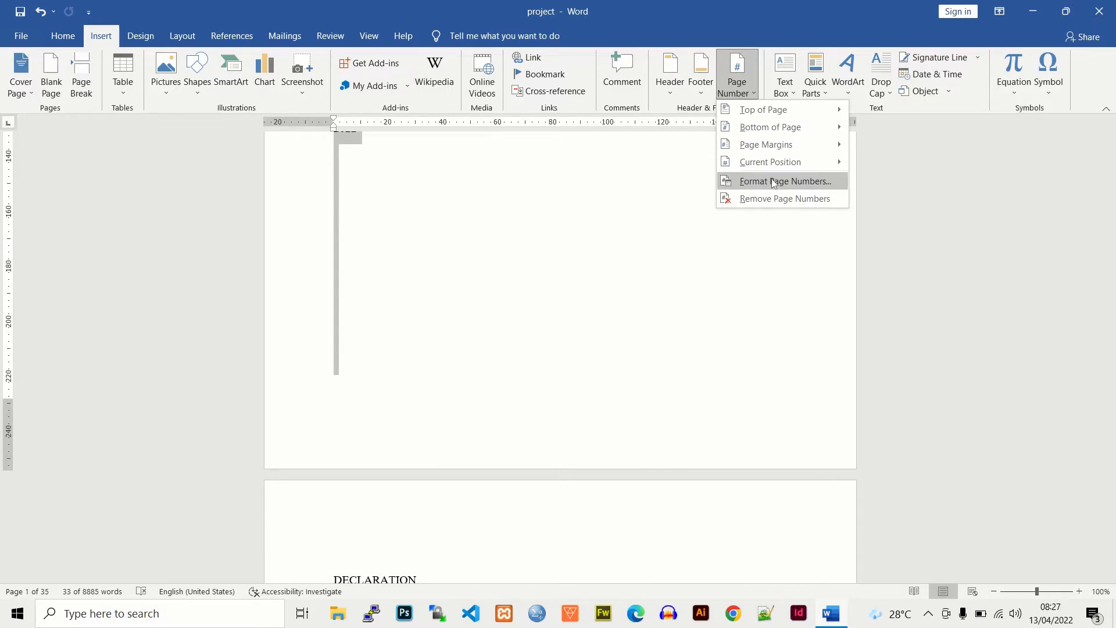
{"action": "left_click", "coordinate": [774, 182]}
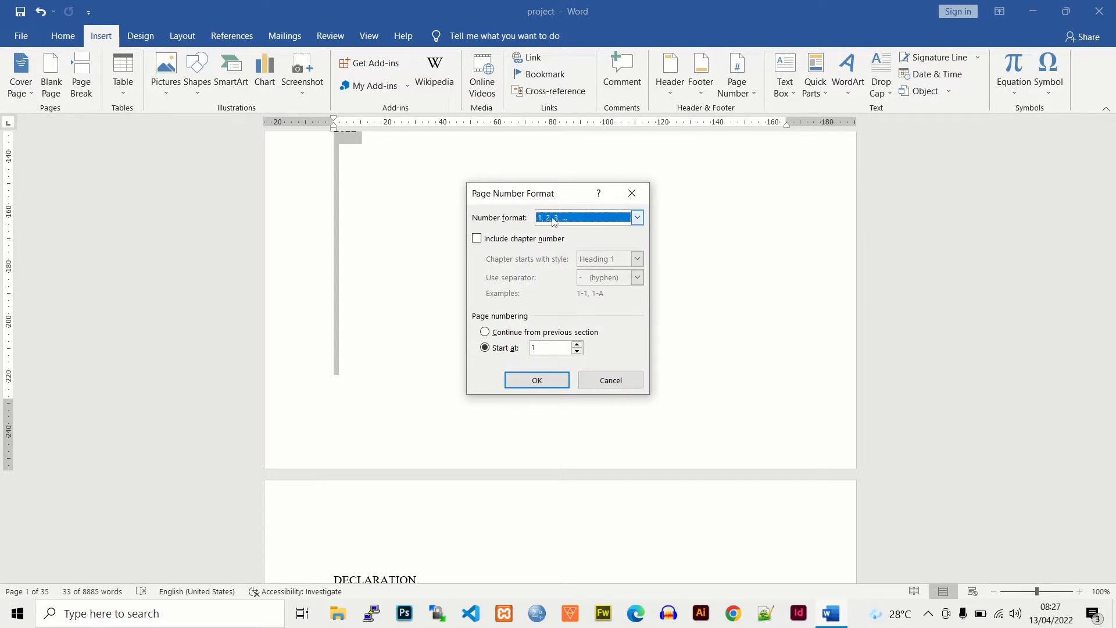
{"action": "left_click", "coordinate": [577, 352]}
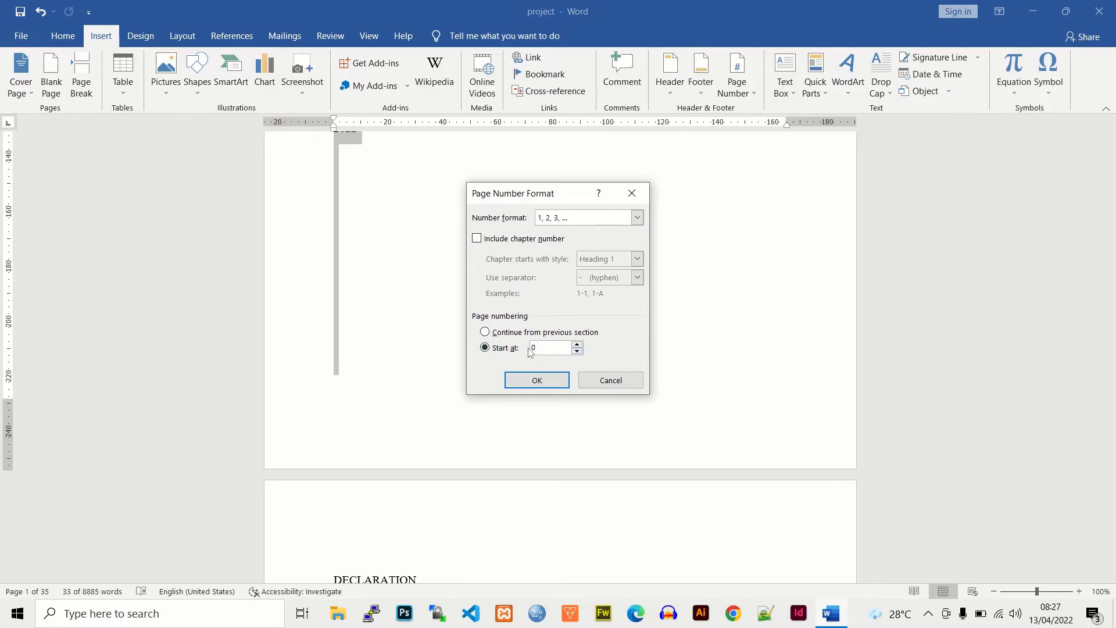
{"action": "left_click", "coordinate": [536, 380]}
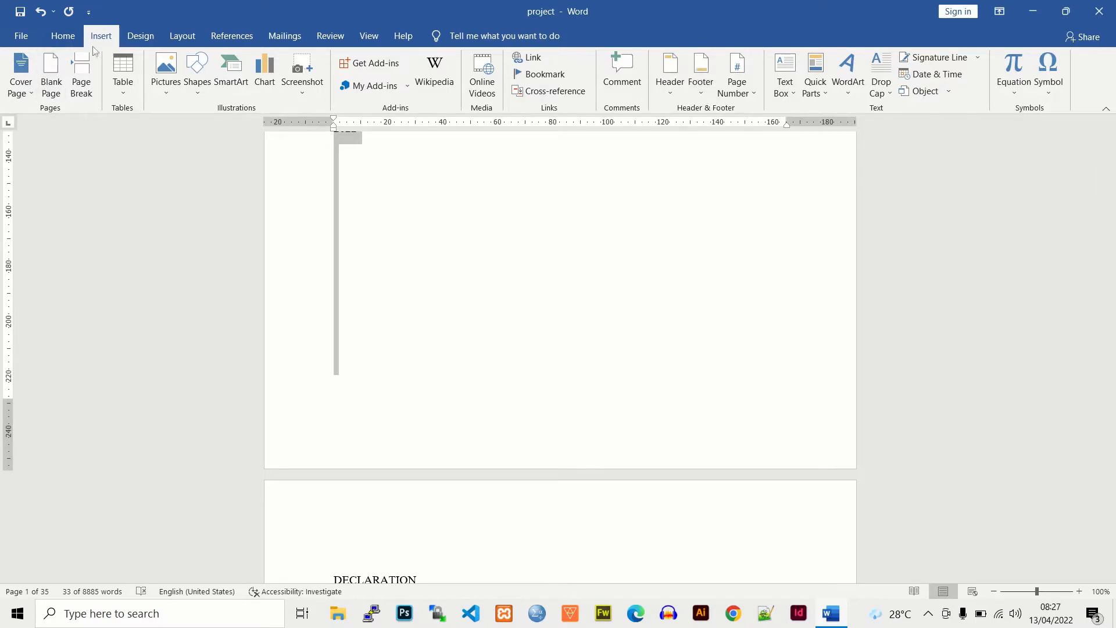
Step: Insert a Plain Number 2 page number at the bottom of the cover page section, enable Different First Page, and leave footer editing
{"action": "left_click", "coordinate": [756, 93]}
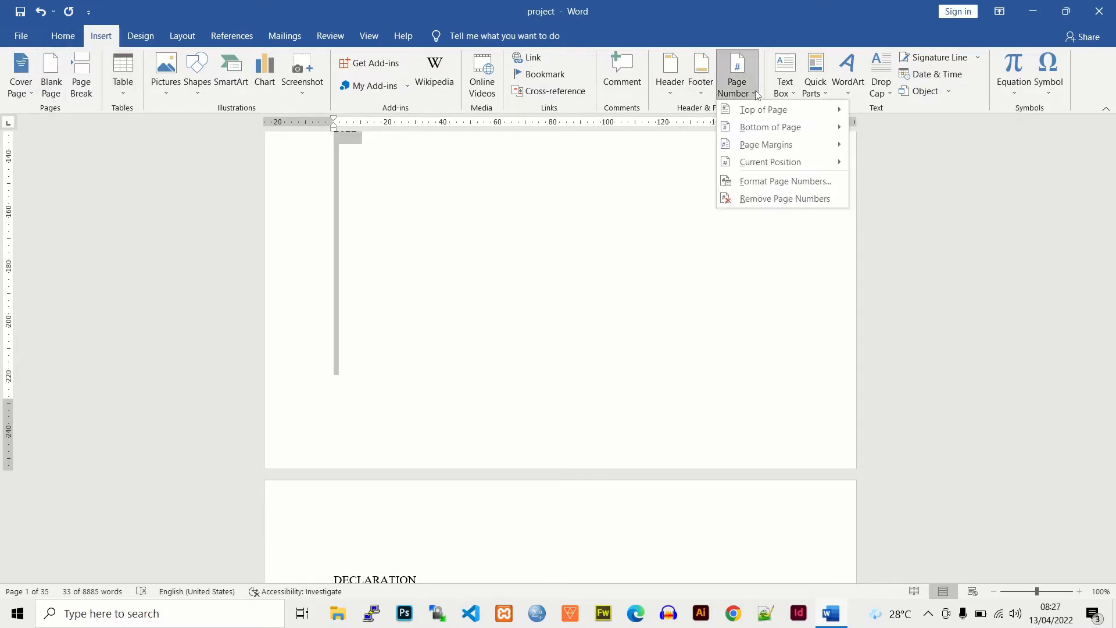
{"action": "mouse_move", "coordinate": [759, 131]}
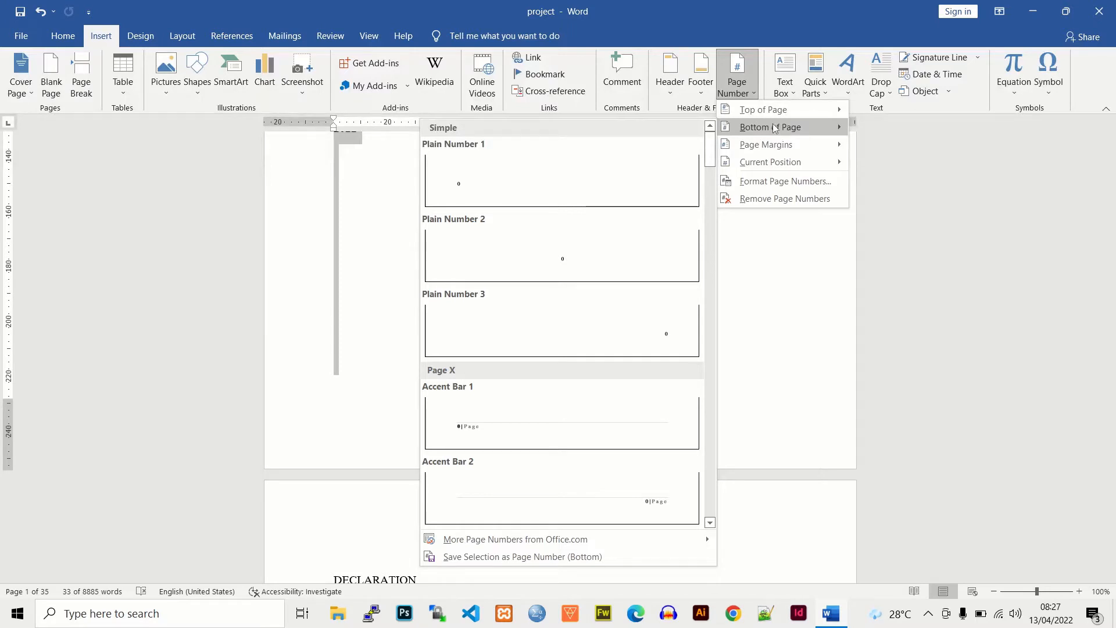
{"action": "left_click", "coordinate": [557, 262]}
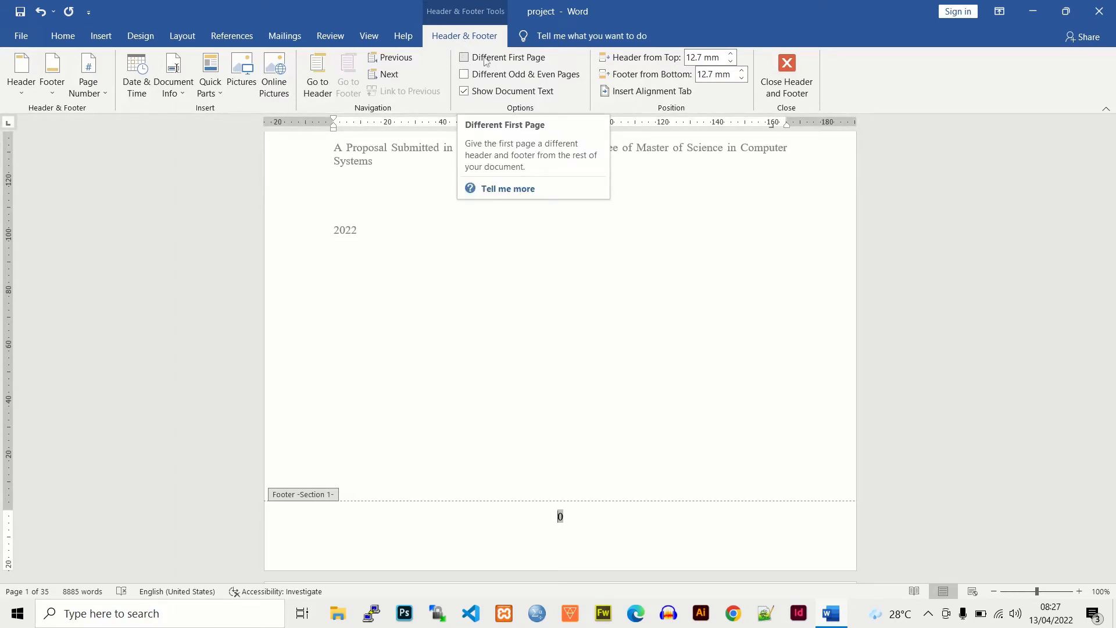
{"action": "left_click", "coordinate": [464, 57]}
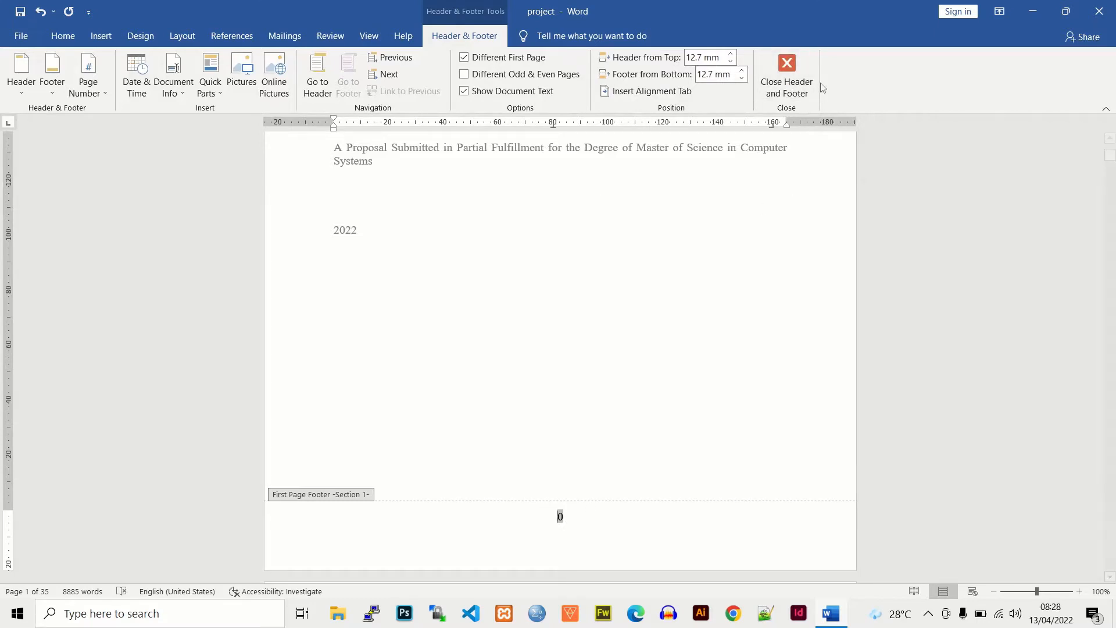
{"action": "left_click", "coordinate": [787, 76]}
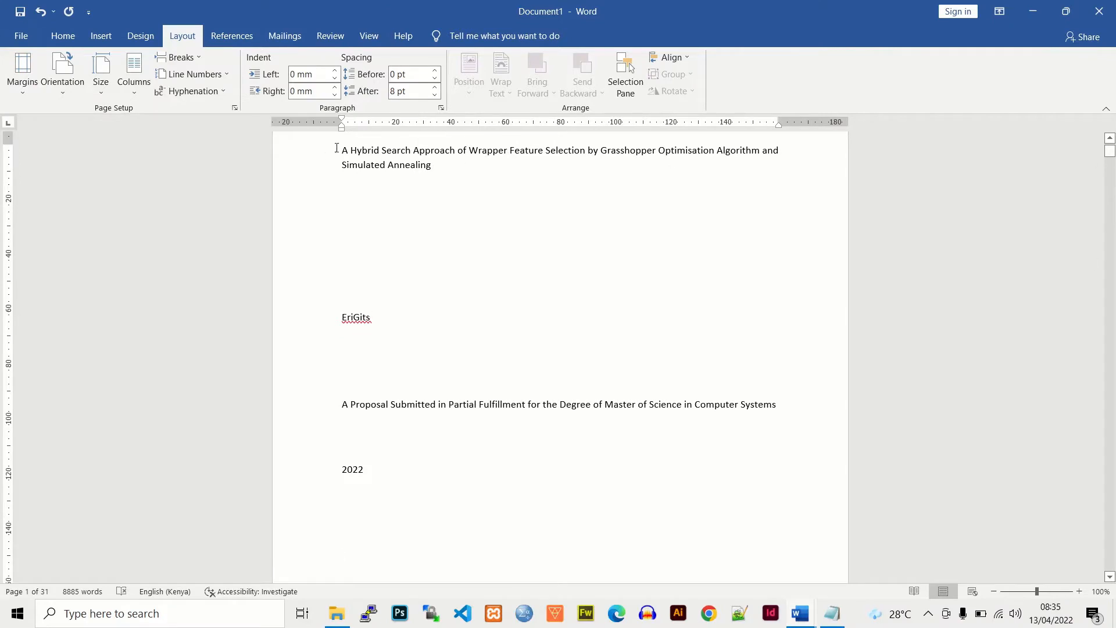
Step: In Document1, select the cover page content and set its page numbering to start at 0
{"action": "left_click_drag", "start_coordinate": [336, 148], "coordinate": [536, 293]}
{"action": "left_click_drag", "start_coordinate": [537, 255], "coordinate": [536, 252]}
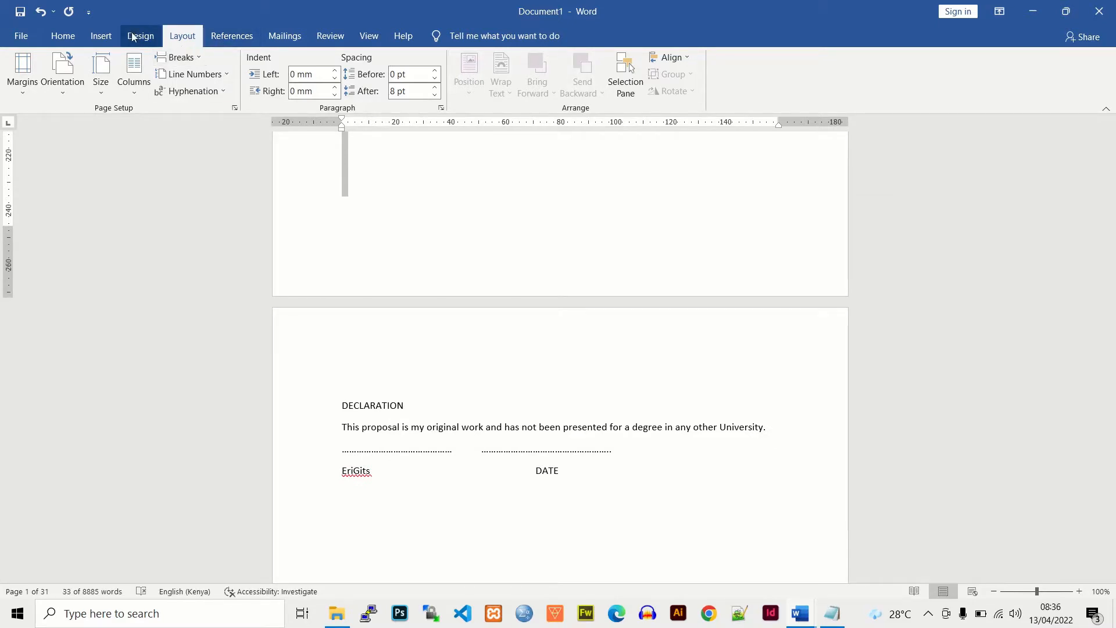
{"action": "left_click", "coordinate": [101, 36]}
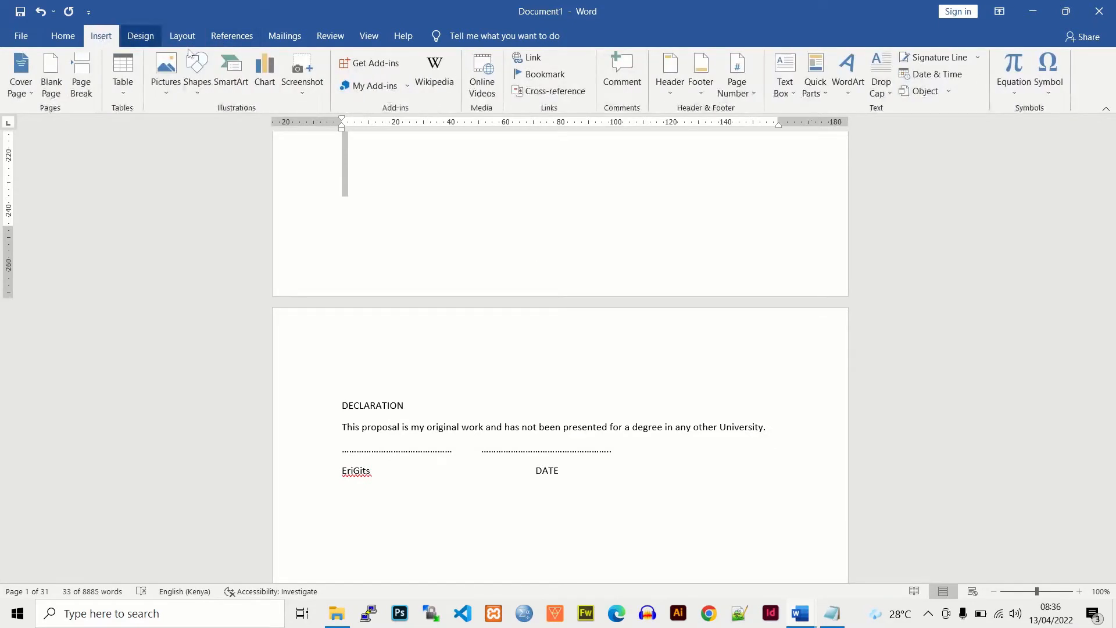
{"action": "left_click", "coordinate": [755, 90]}
{"action": "left_click", "coordinate": [762, 182]}
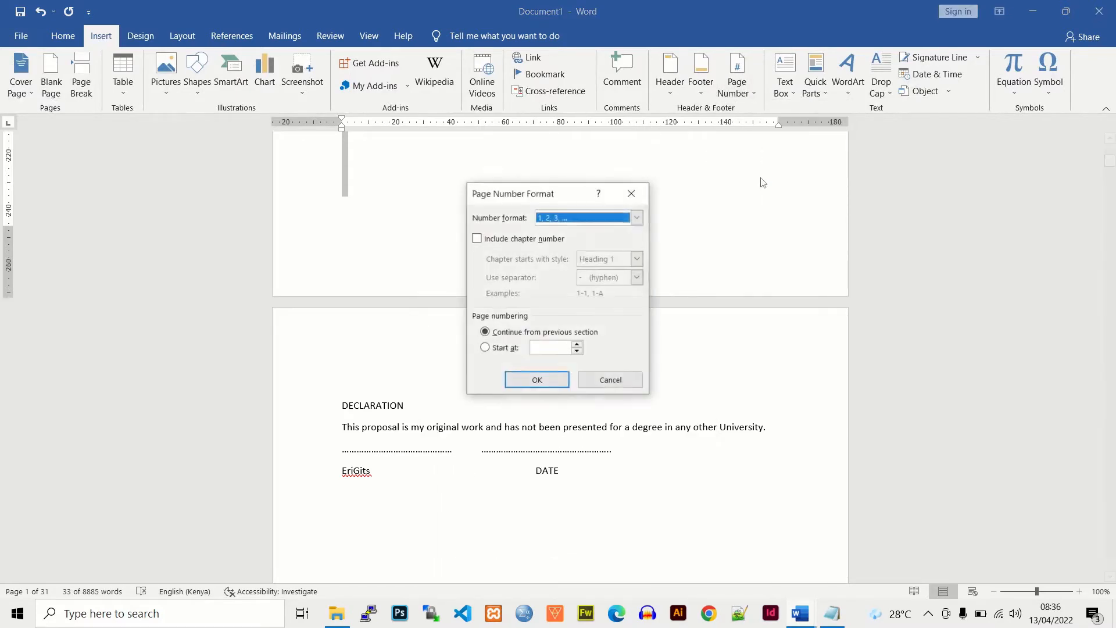
{"action": "left_click", "coordinate": [491, 348]}
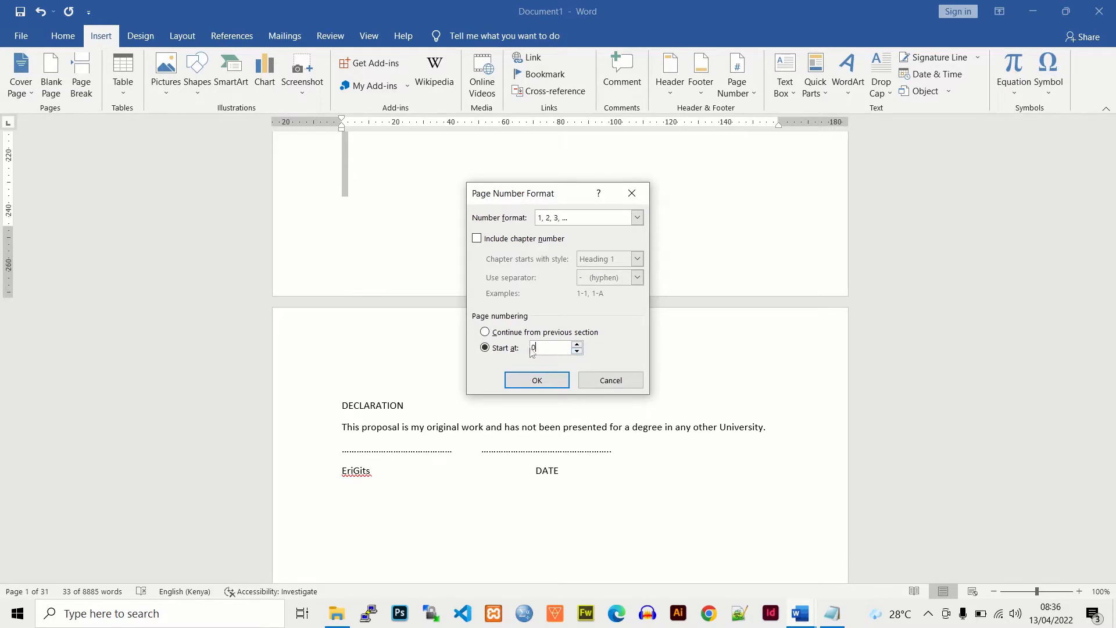
{"action": "left_click", "coordinate": [541, 379]}
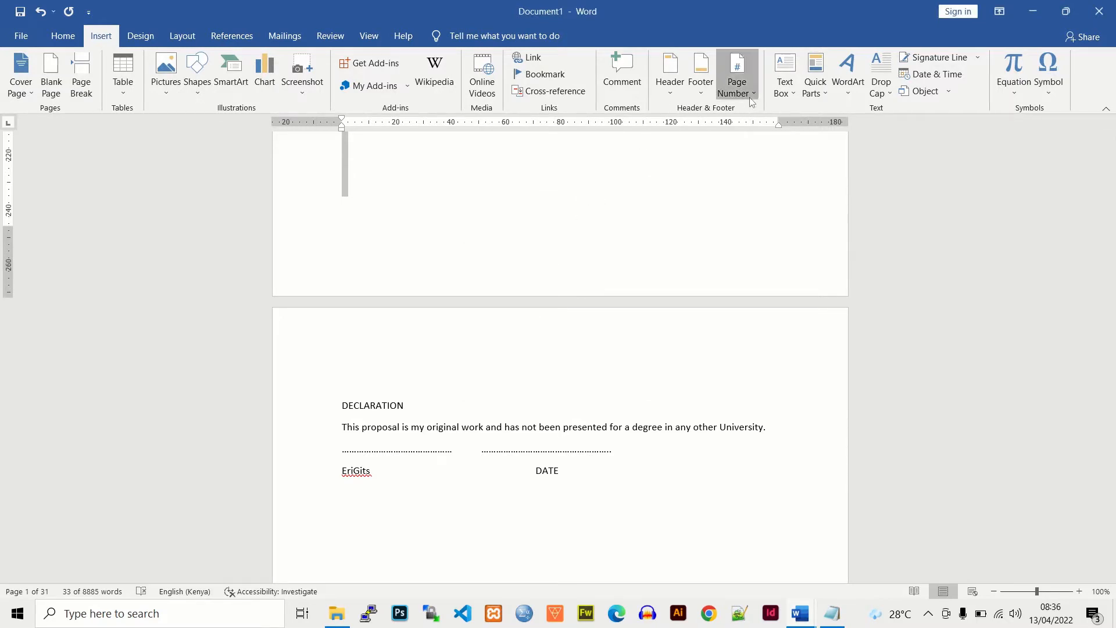
Step: Add a Plain Number 2 page number at the bottom of Document1's cover section, enable Different First Page, and leave footer editing
{"action": "left_click", "coordinate": [737, 79]}
{"action": "mouse_move", "coordinate": [762, 122]}
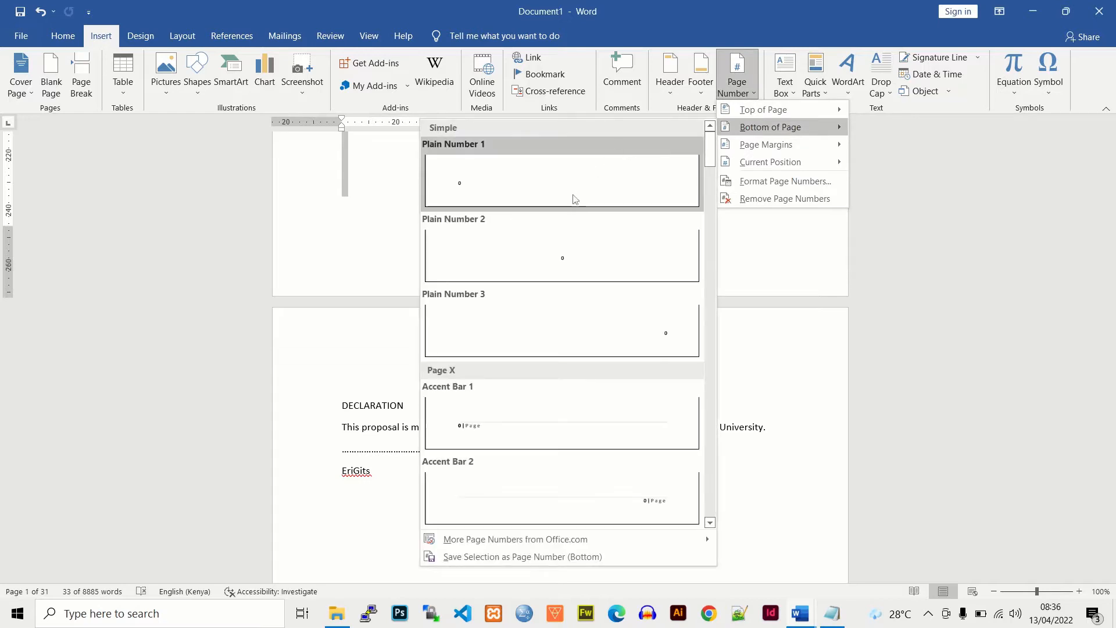
{"action": "left_click", "coordinate": [579, 244]}
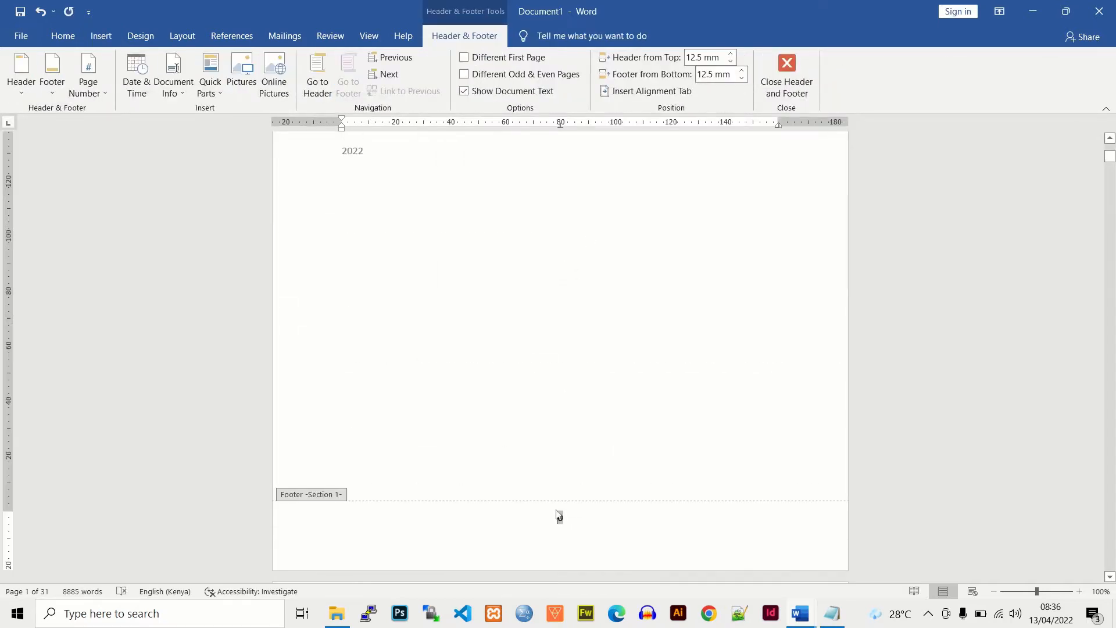
{"action": "left_click", "coordinate": [465, 58]}
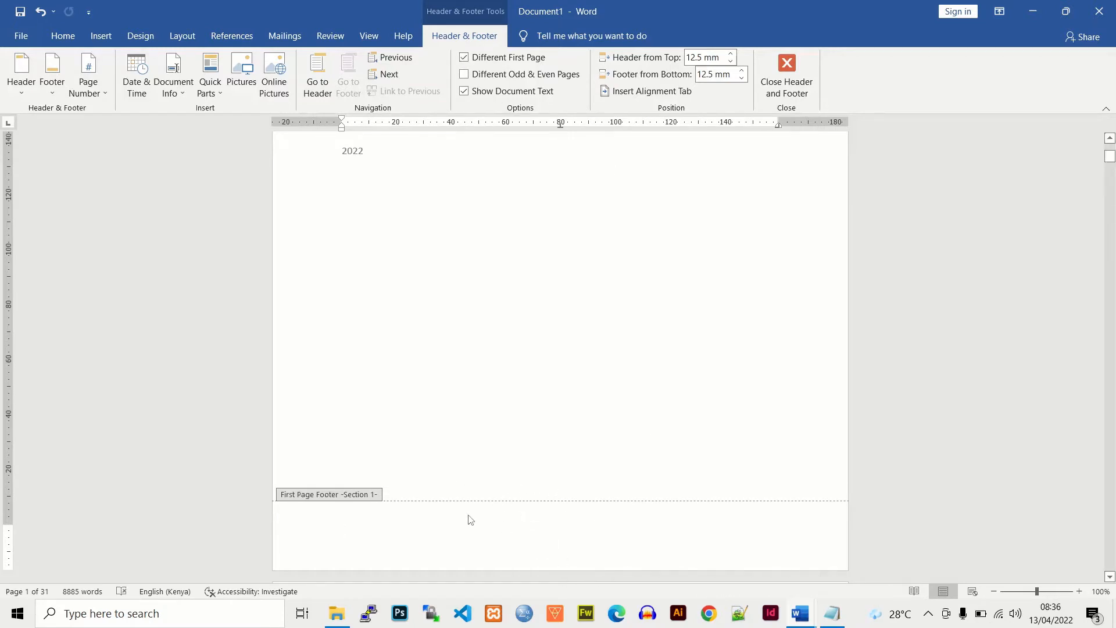
{"action": "left_click", "coordinate": [786, 83]}
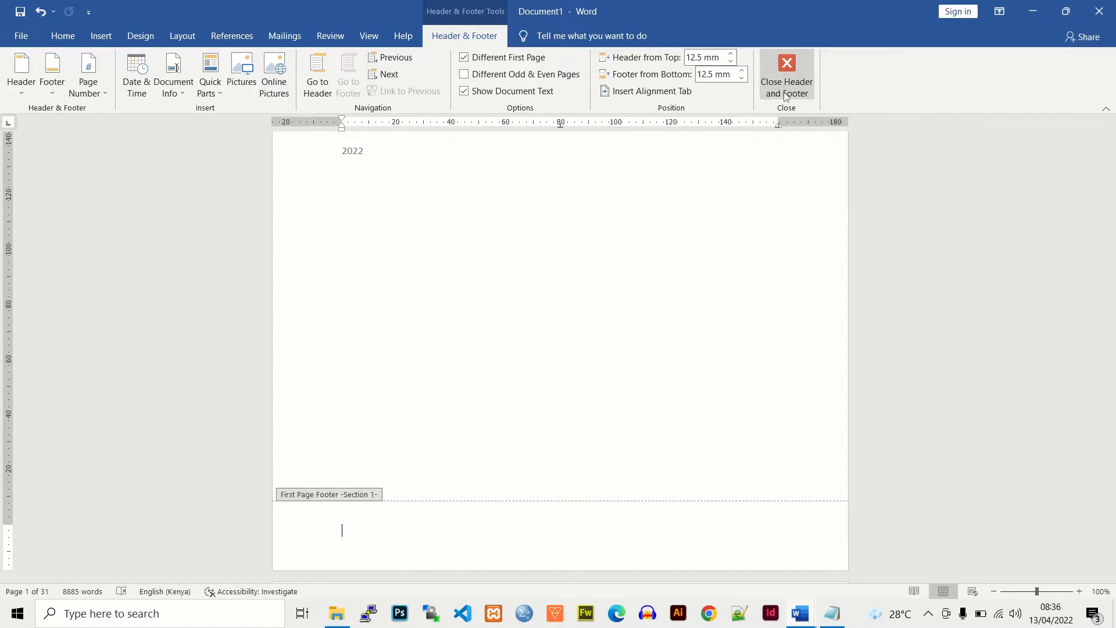
{"action": "left_click_drag", "start_coordinate": [1110, 157], "coordinate": [1110, 153]}
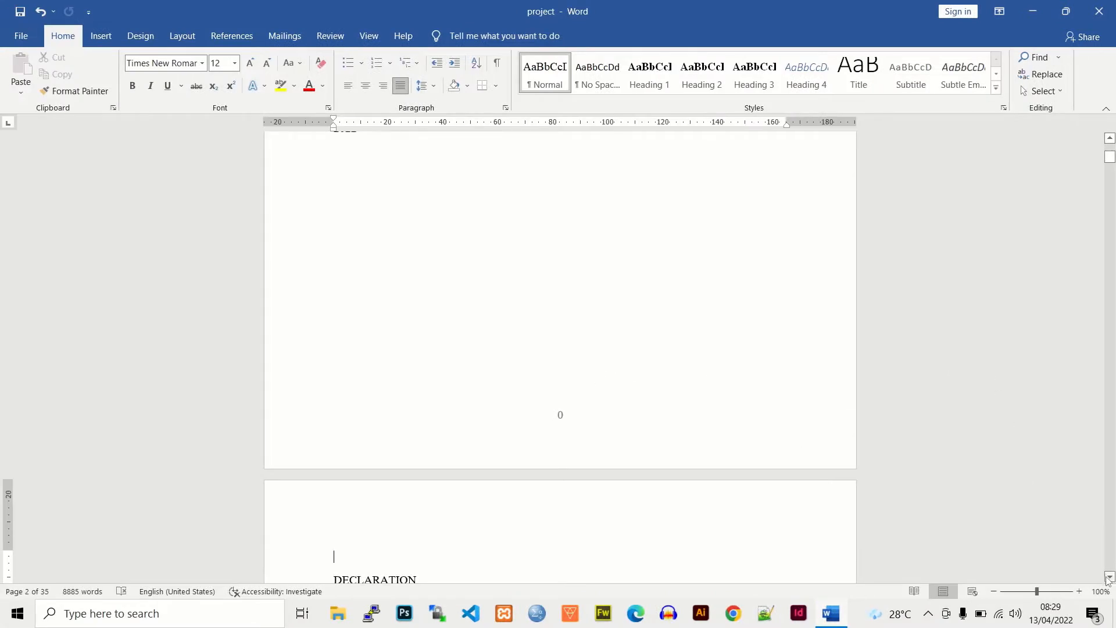
Step: In the project document, delete the blank line above the DECLARATION heading
{"action": "scroll", "coordinate": [1049, 564], "scroll_direction": "down", "scroll_amount": 4}
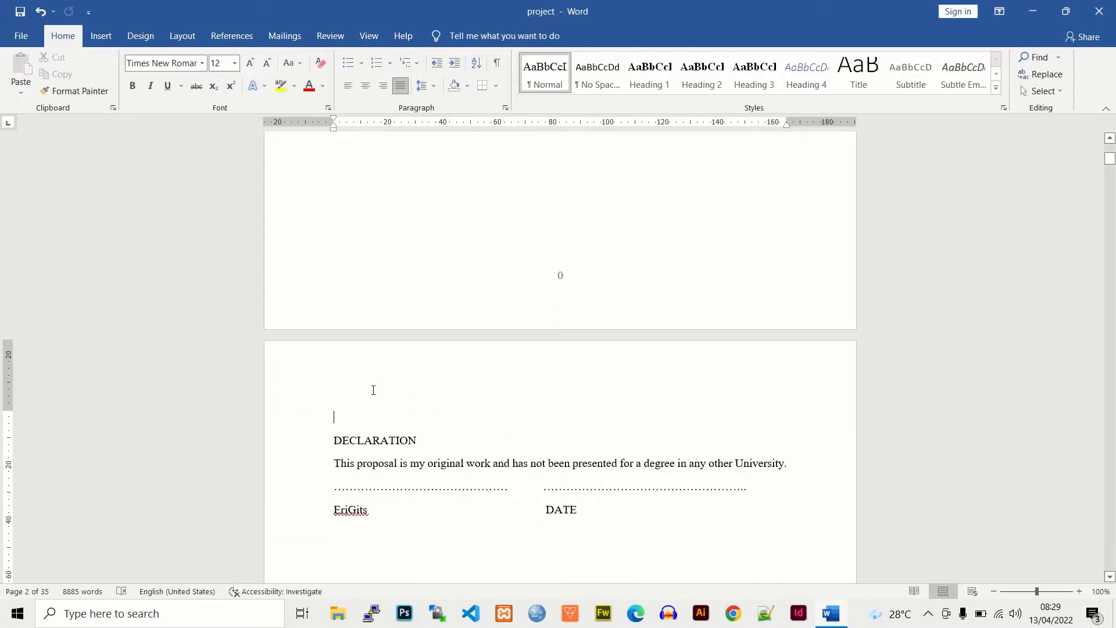
{"action": "left_click_drag", "start_coordinate": [354, 386], "coordinate": [494, 625]}
{"action": "left_click", "coordinate": [486, 543]}
{"action": "scroll", "coordinate": [492, 579], "scroll_direction": "down", "scroll_amount": 2}
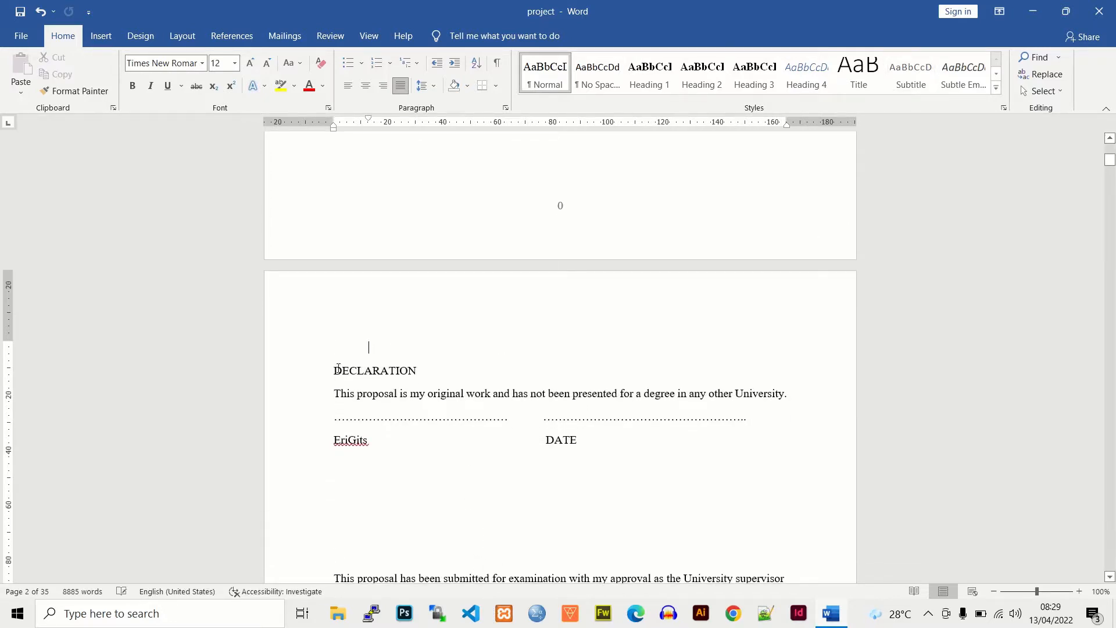
{"action": "key", "text": "BackSpace"}
{"action": "key", "text": "BackSpace"}
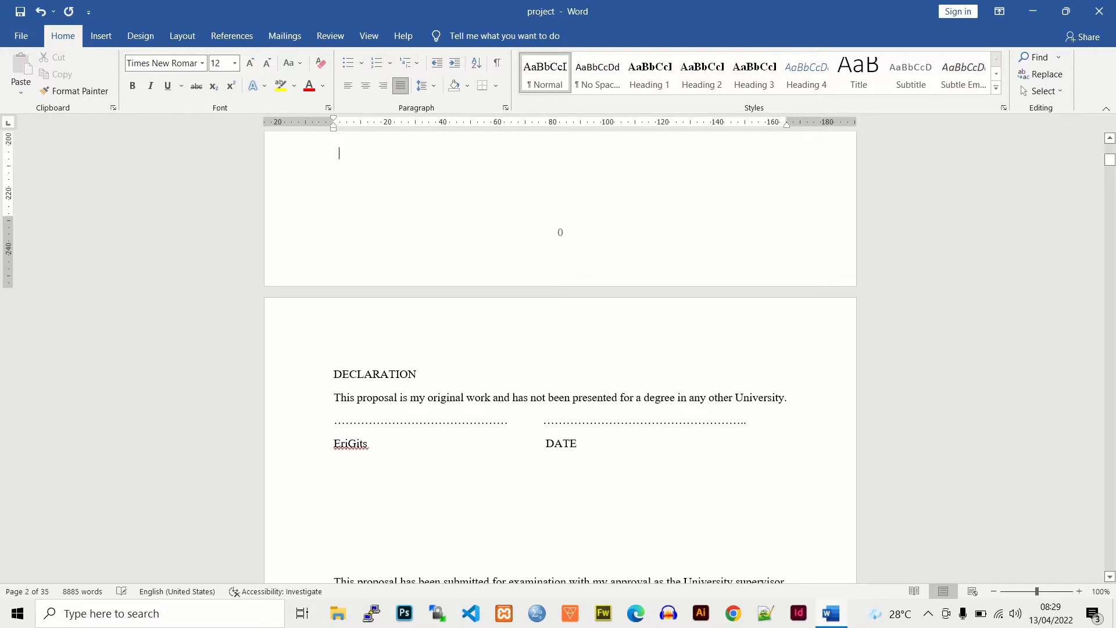
Step: Select the pages from DECLARATION up to CHAPTER ONE and set their page numbering to the i, ii, iii format starting at i
{"action": "left_click_drag", "start_coordinate": [338, 357], "coordinate": [673, 487]}
{"action": "left_click_drag", "start_coordinate": [675, 537], "coordinate": [659, 521]}
{"action": "left_click_drag", "start_coordinate": [658, 574], "coordinate": [653, 247]}
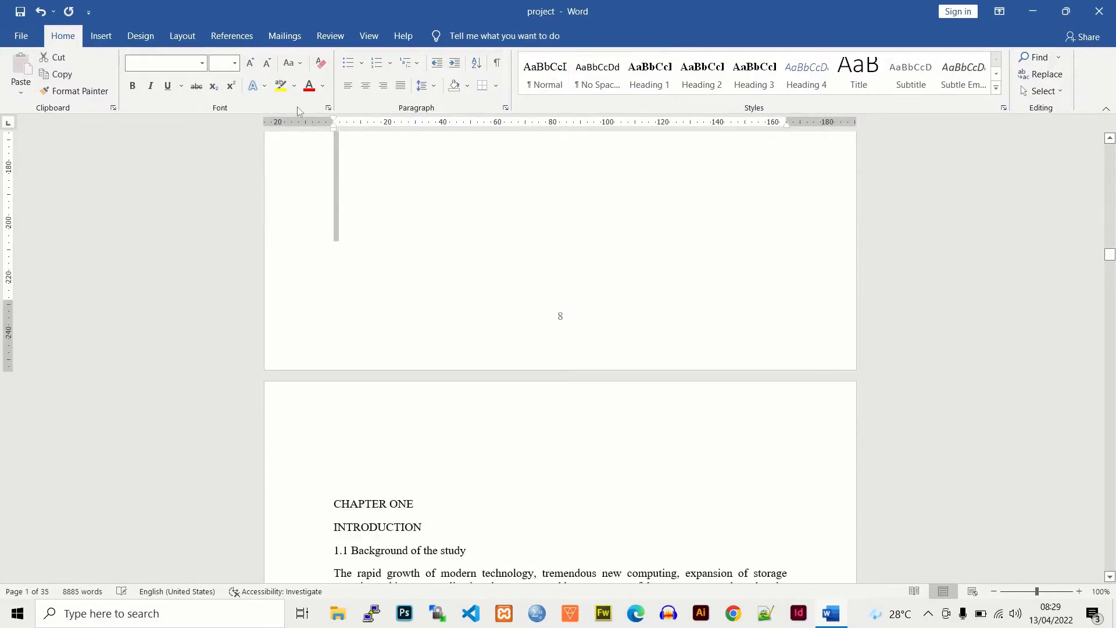
{"action": "left_click", "coordinate": [100, 36]}
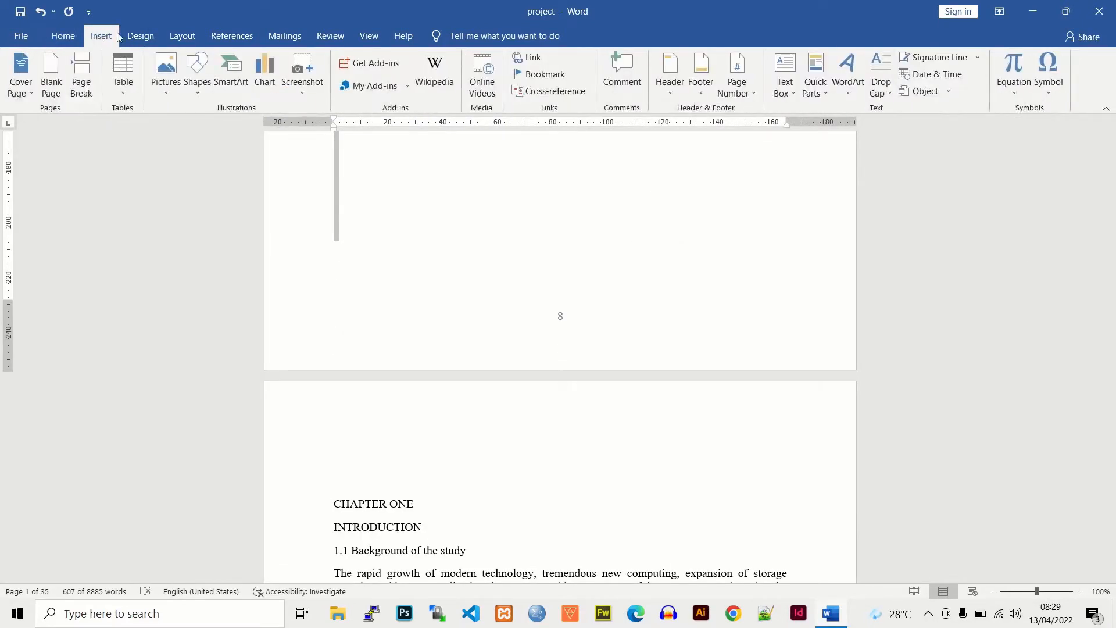
{"action": "left_click", "coordinate": [755, 94]}
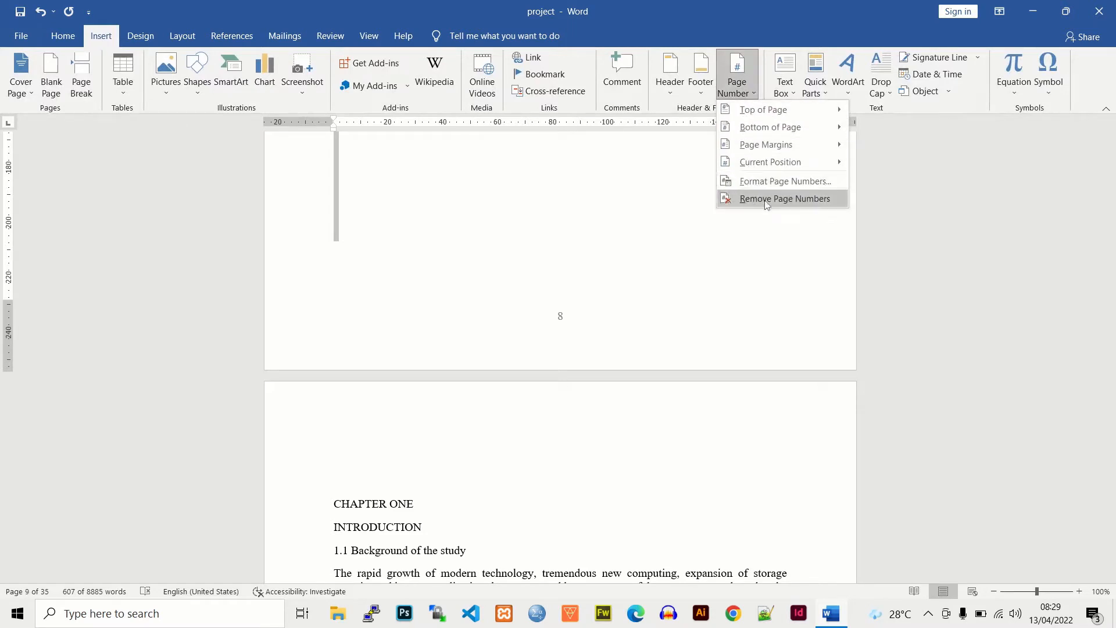
{"action": "left_click", "coordinate": [771, 182]}
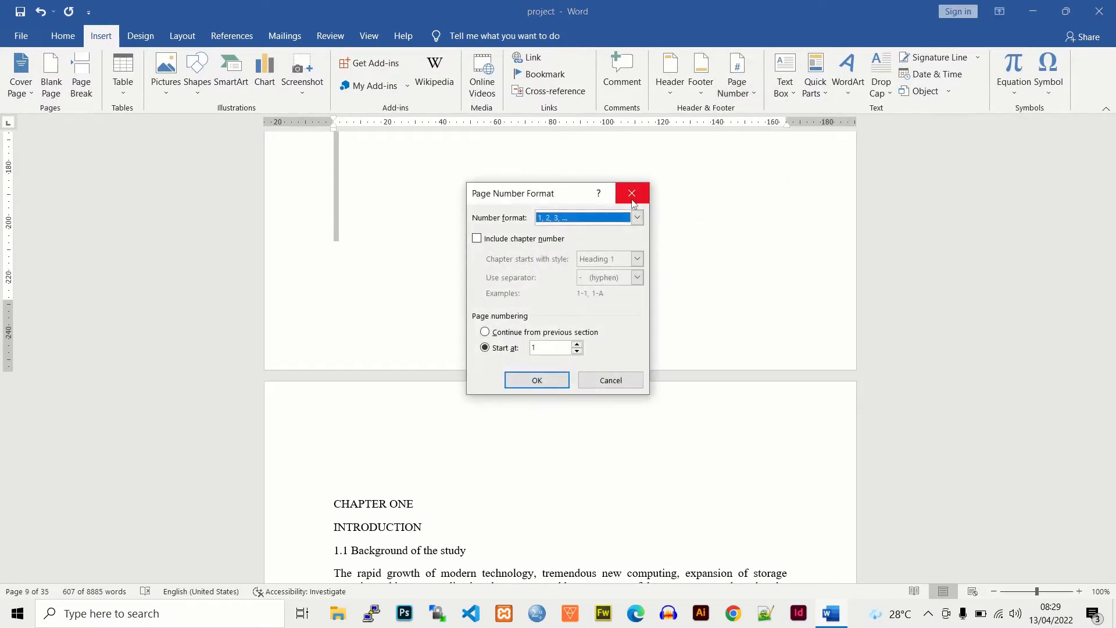
{"action": "left_click", "coordinate": [637, 218]}
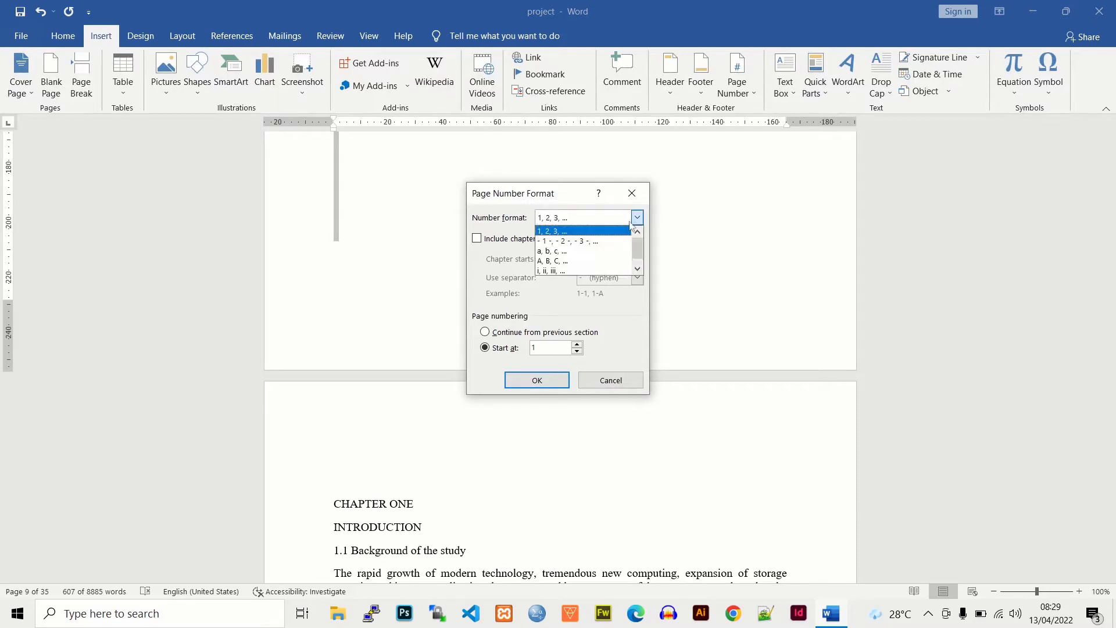
{"action": "left_click", "coordinate": [560, 273]}
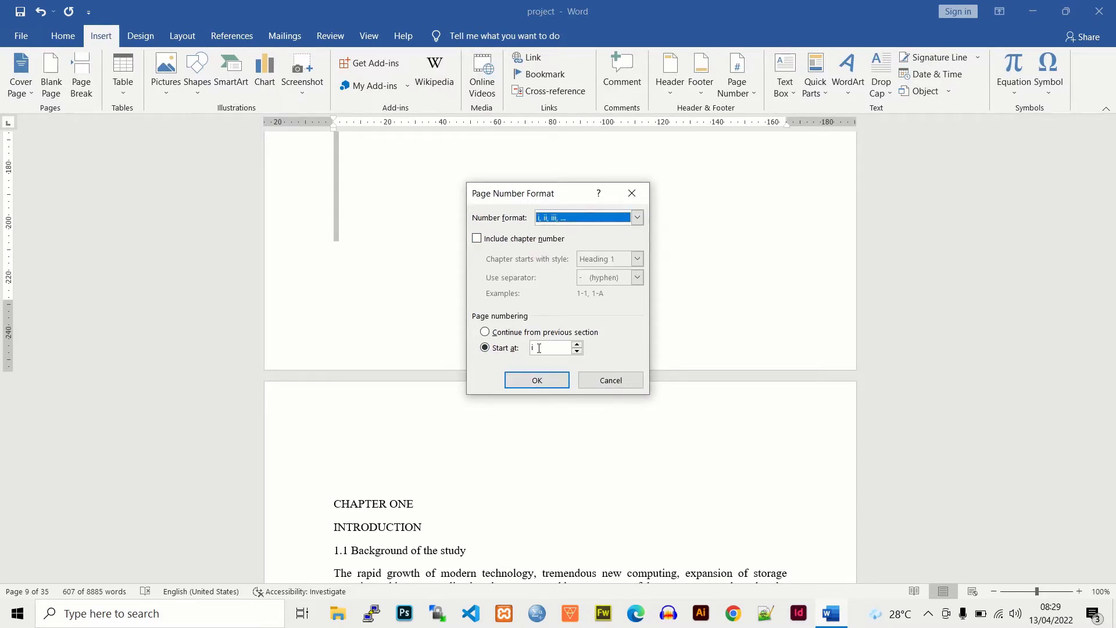
{"action": "left_click", "coordinate": [537, 380]}
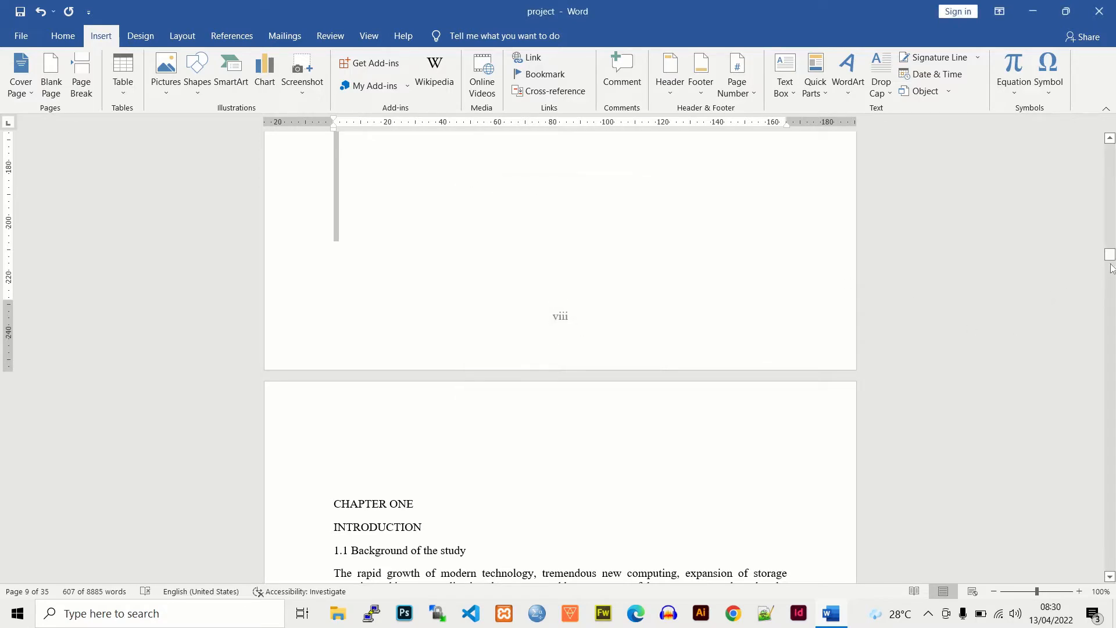
Step: Delete the blank lines above the CHAPTER ONE heading
{"action": "mouse_move", "coordinate": [1109, 254]}
{"action": "left_mouse_down"}
{"action": "mouse_move", "coordinate": [1111, 165]}
{"action": "mouse_move", "coordinate": [1110, 279]}
{"action": "mouse_move", "coordinate": [1111, 258]}
{"action": "left_mouse_up"}
{"action": "left_click", "coordinate": [382, 262]}
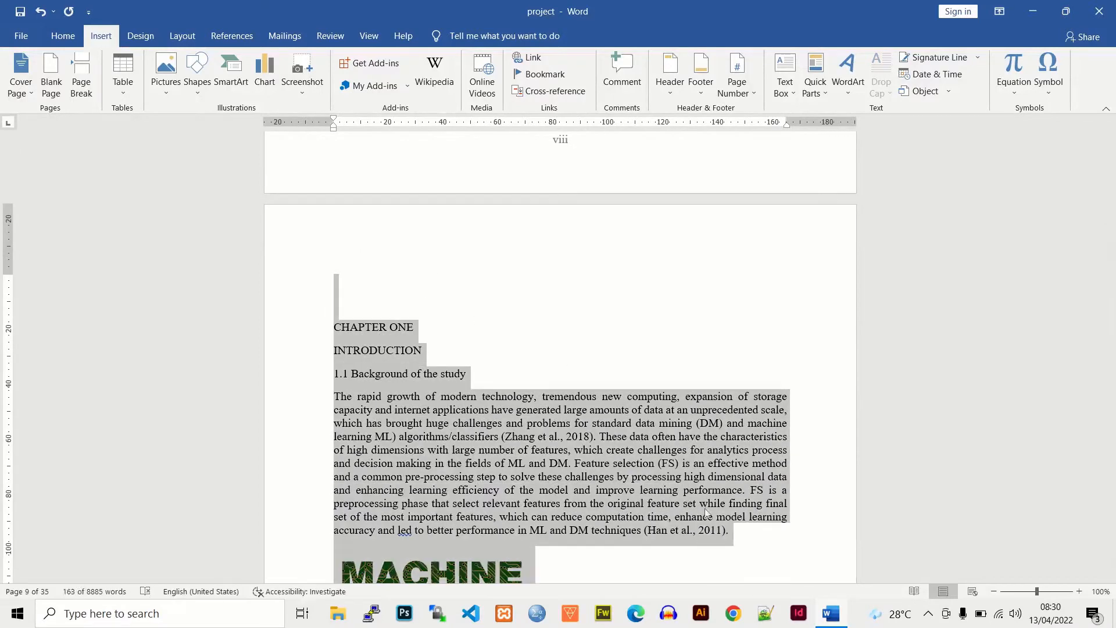
{"action": "left_click", "coordinate": [583, 304]}
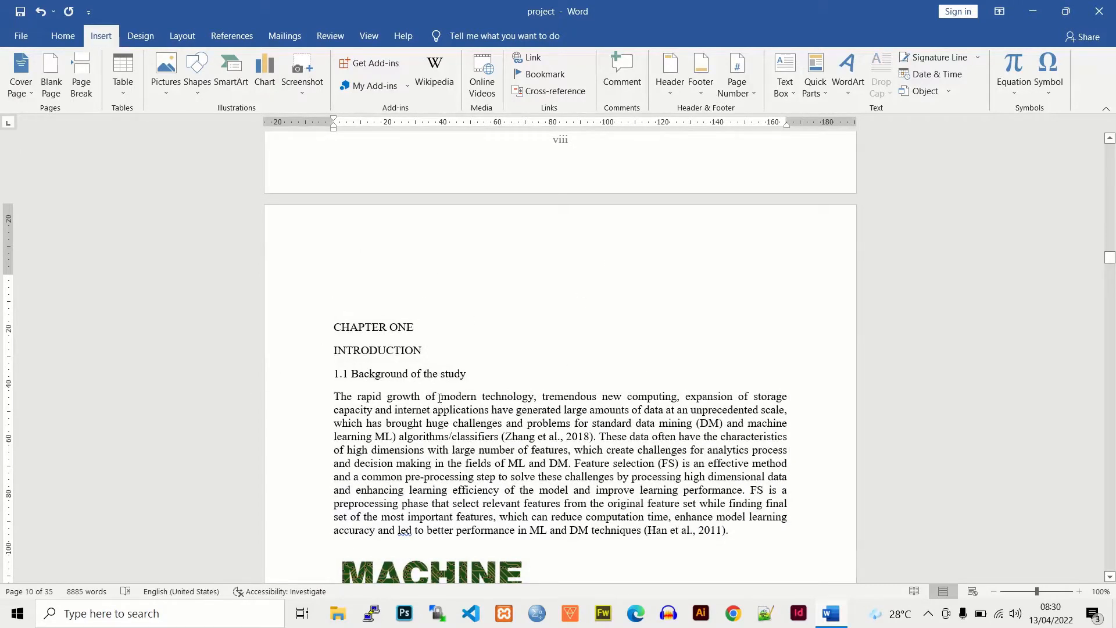
{"action": "left_click", "coordinate": [327, 328]}
{"action": "key", "text": "BackSpace"}
{"action": "key", "text": "BackSpace"}
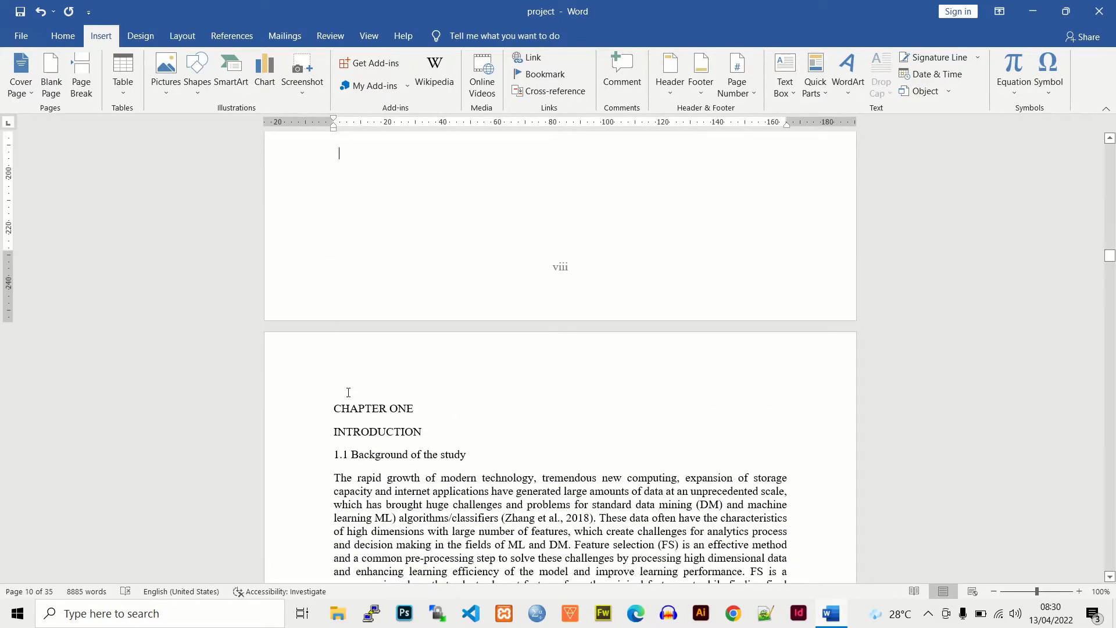
Step: Select everything from CHAPTER ONE to the document's end and set its page numbering to the 1, 2, 3 format starting at 1
{"action": "left_click_drag", "start_coordinate": [334, 404], "coordinate": [779, 626]}
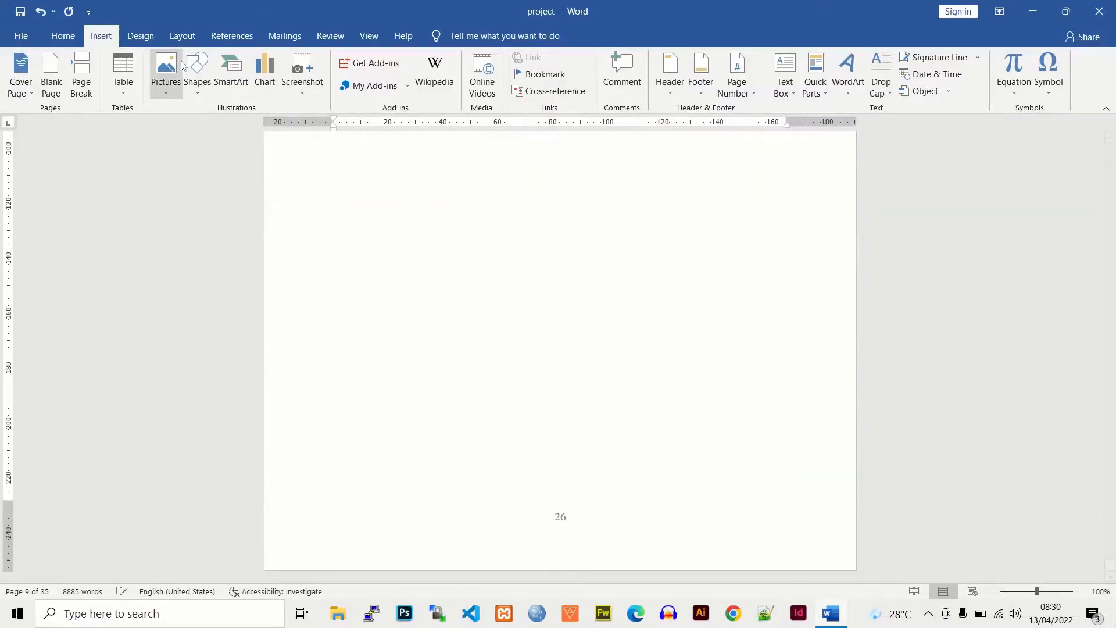
{"action": "left_click", "coordinate": [750, 92]}
{"action": "left_click", "coordinate": [763, 183]}
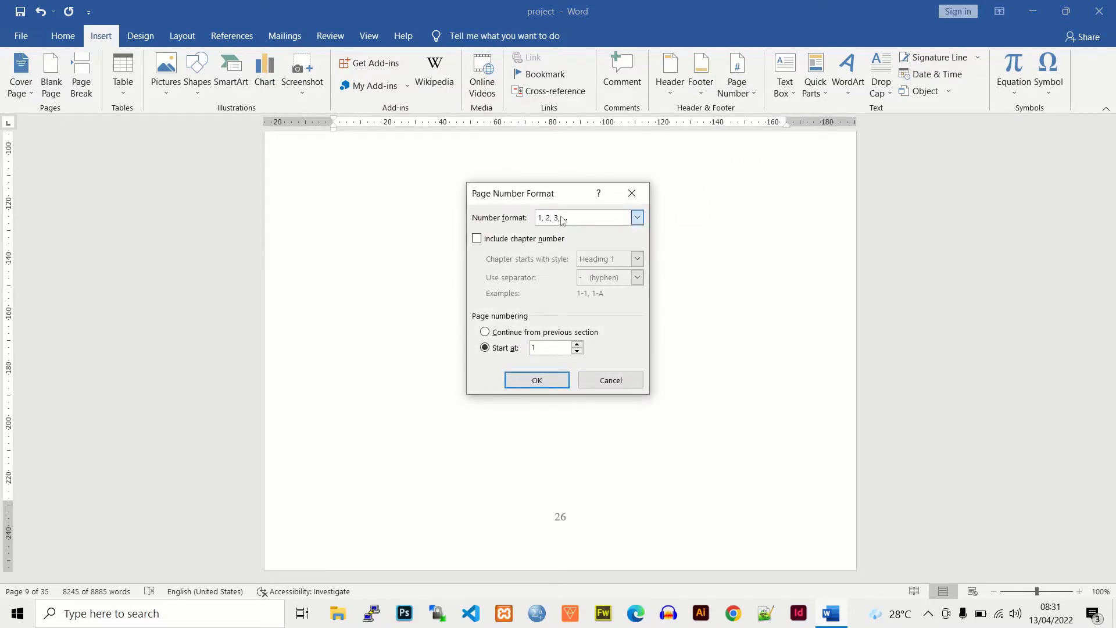
{"action": "left_click", "coordinate": [538, 380]}
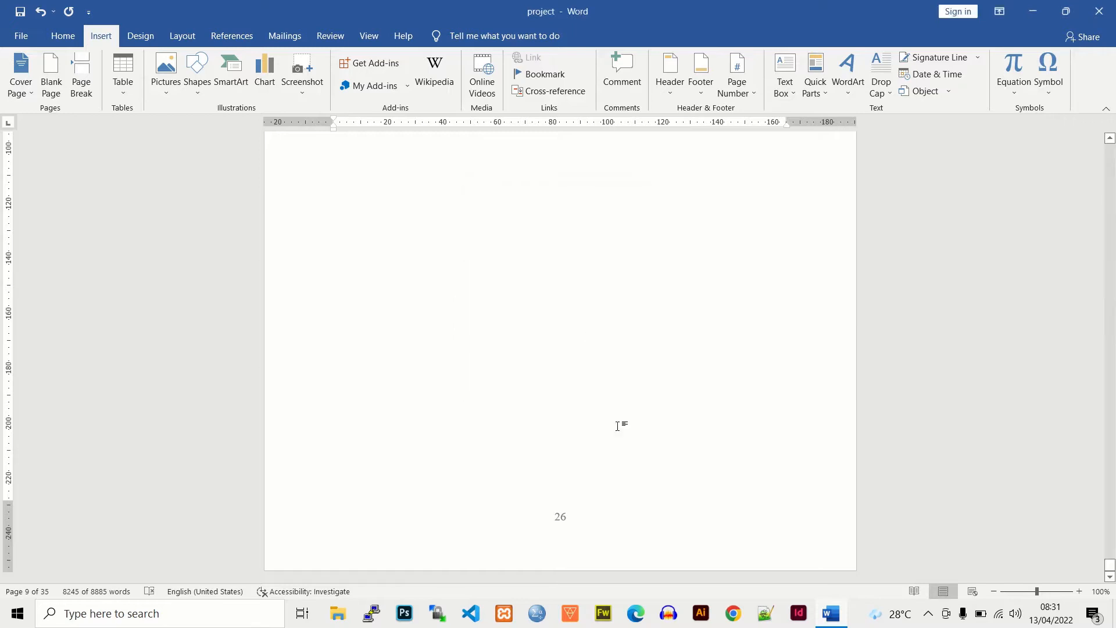
Step: Insert the Plain Number 2 page number at the bottom of the page and close the footer
{"action": "left_click", "coordinate": [756, 93]}
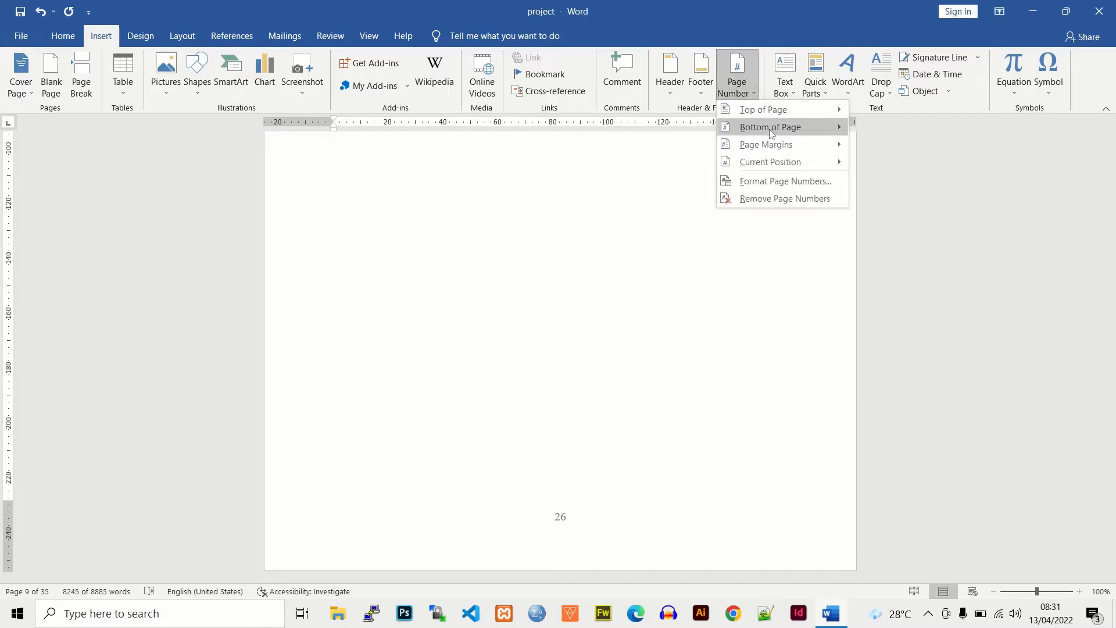
{"action": "mouse_move", "coordinate": [750, 127]}
{"action": "left_click", "coordinate": [558, 259]}
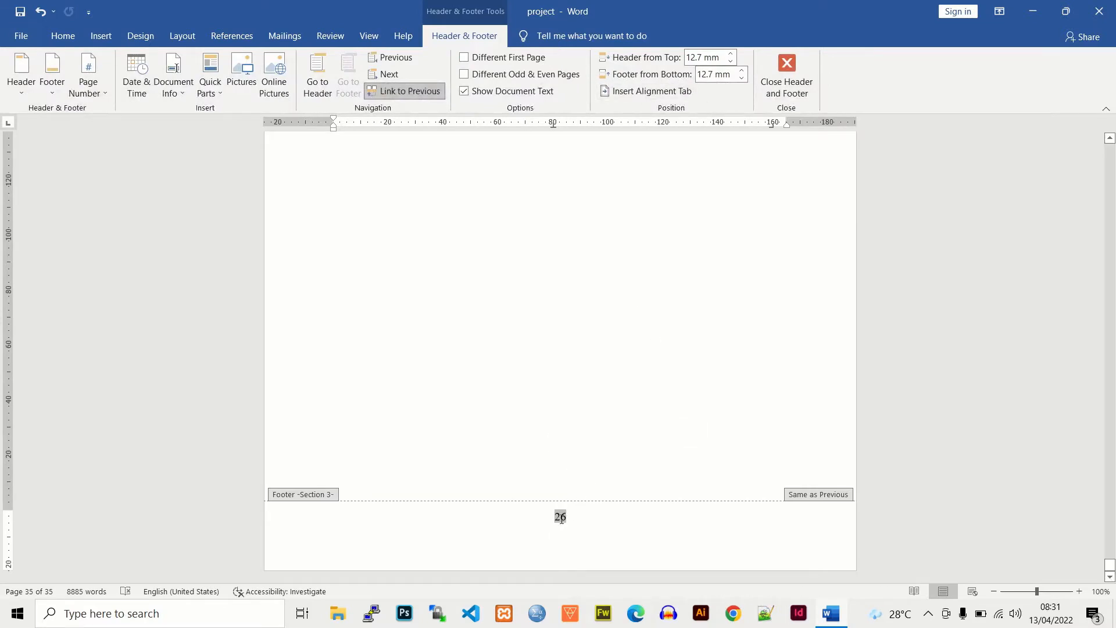
{"action": "left_click", "coordinate": [100, 36]}
{"action": "left_click", "coordinate": [737, 75]}
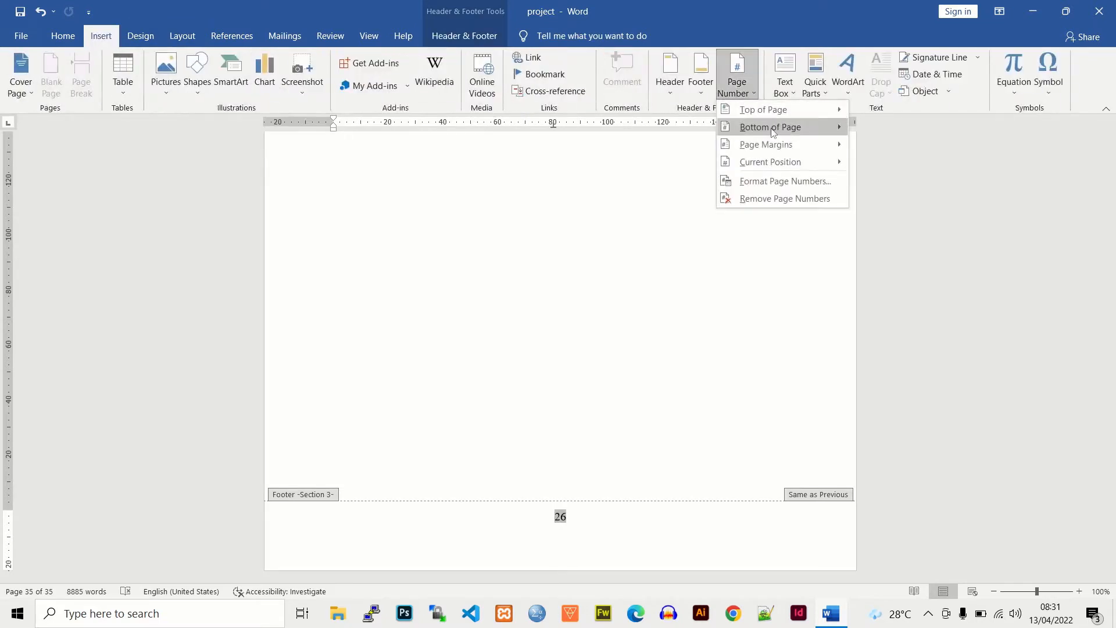
{"action": "mouse_move", "coordinate": [779, 133]}
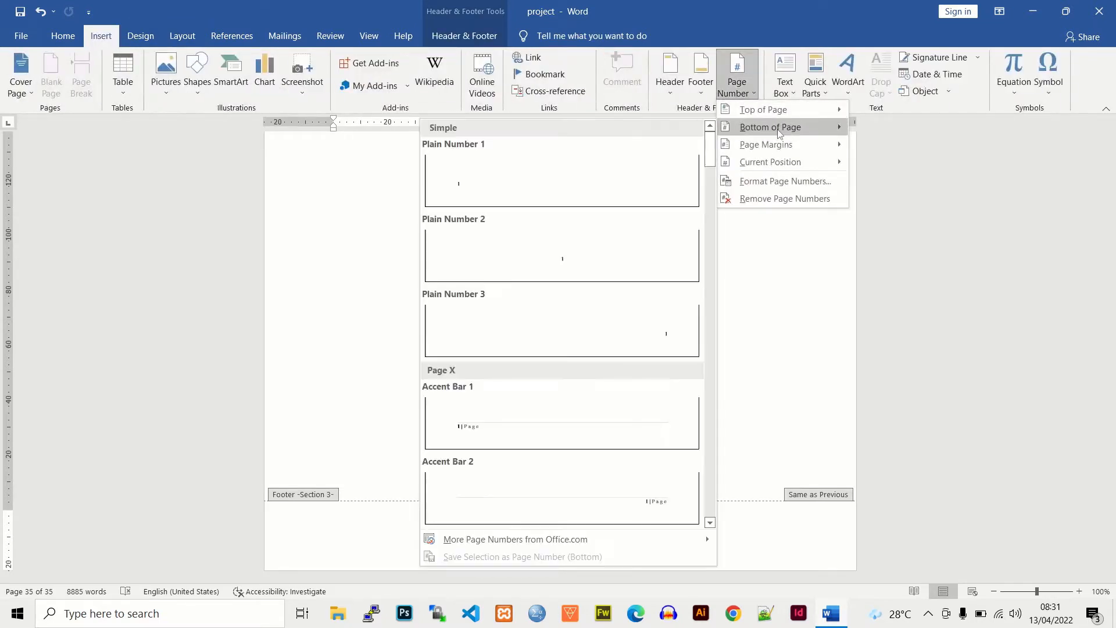
{"action": "left_click", "coordinate": [575, 265]}
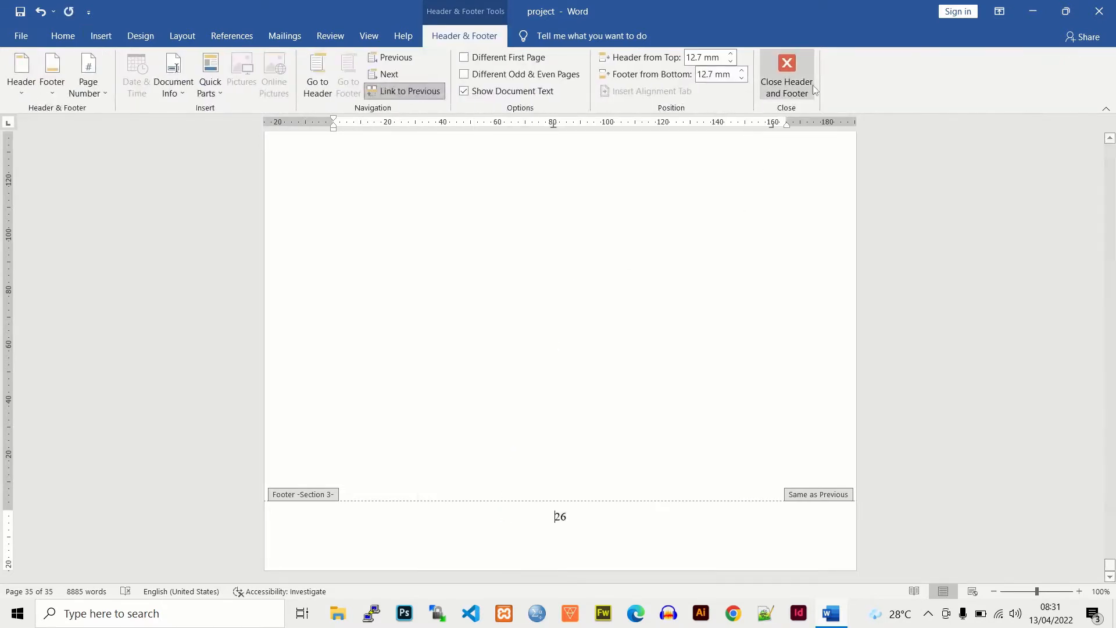
{"action": "left_click", "coordinate": [787, 73]}
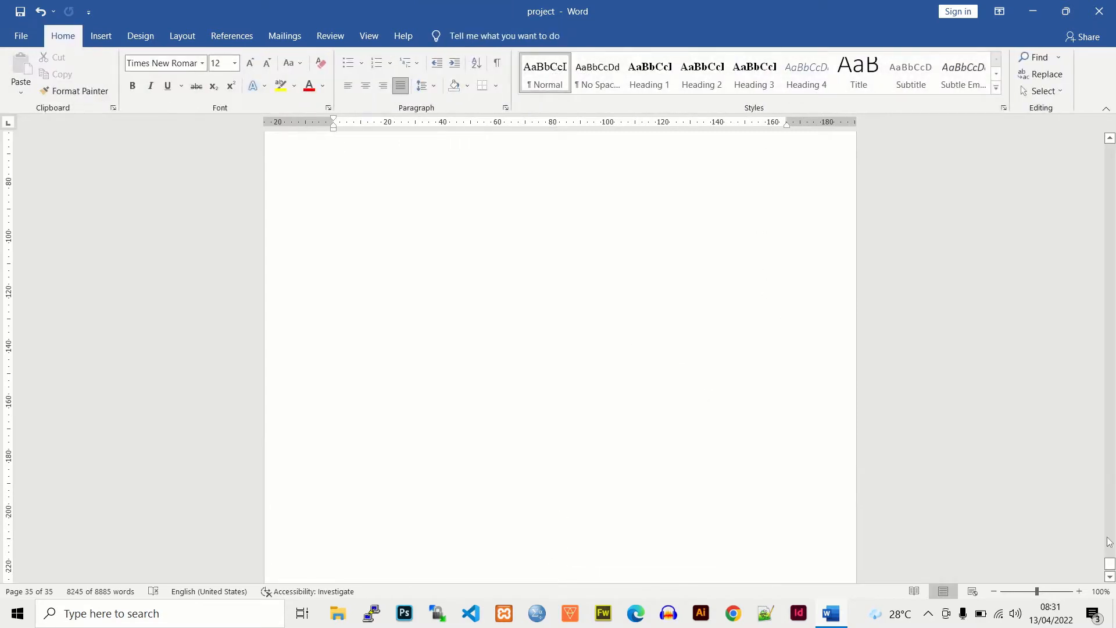
Step: Delete the blank lines above the CHAPTER TWO heading
{"action": "left_click_drag", "start_coordinate": [1109, 564], "coordinate": [1110, 305]}
{"action": "left_click", "coordinate": [385, 388]}
{"action": "key", "text": "BackSpace"}
{"action": "key", "text": "BackSpace"}
{"action": "key", "text": "BackSpace"}
{"action": "key", "text": "BackSpace"}
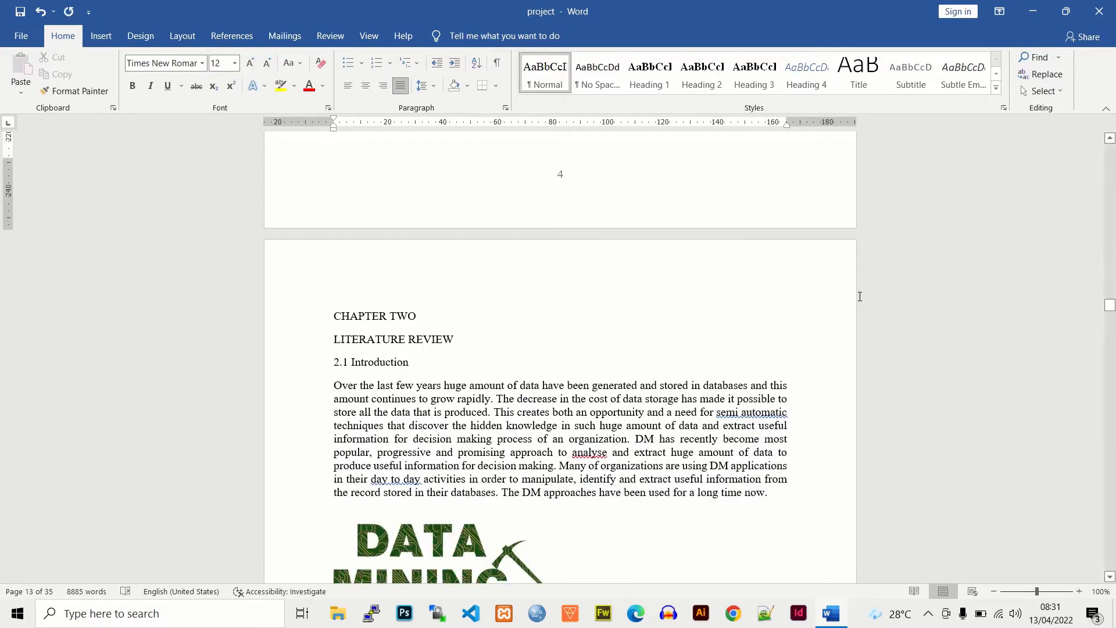
Step: Return to the DECLARATION page and apply the Heading 1 style to its heading
{"action": "left_click_drag", "start_coordinate": [1111, 308], "coordinate": [1111, 257]}
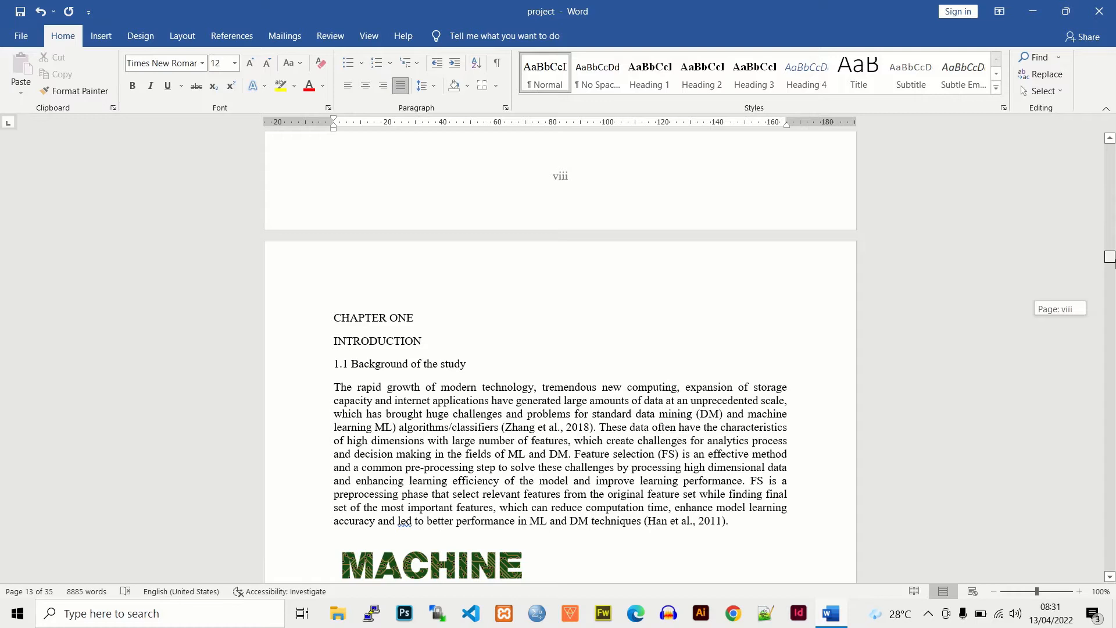
{"action": "left_click_drag", "start_coordinate": [1110, 257], "coordinate": [1110, 257]}
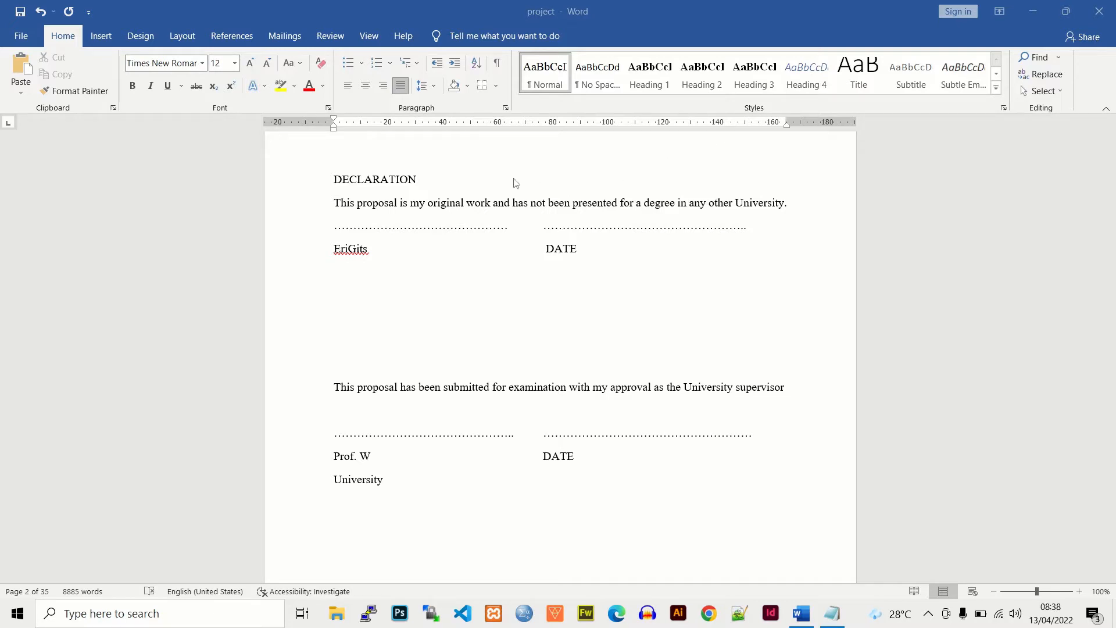
{"action": "left_click", "coordinate": [366, 170]}
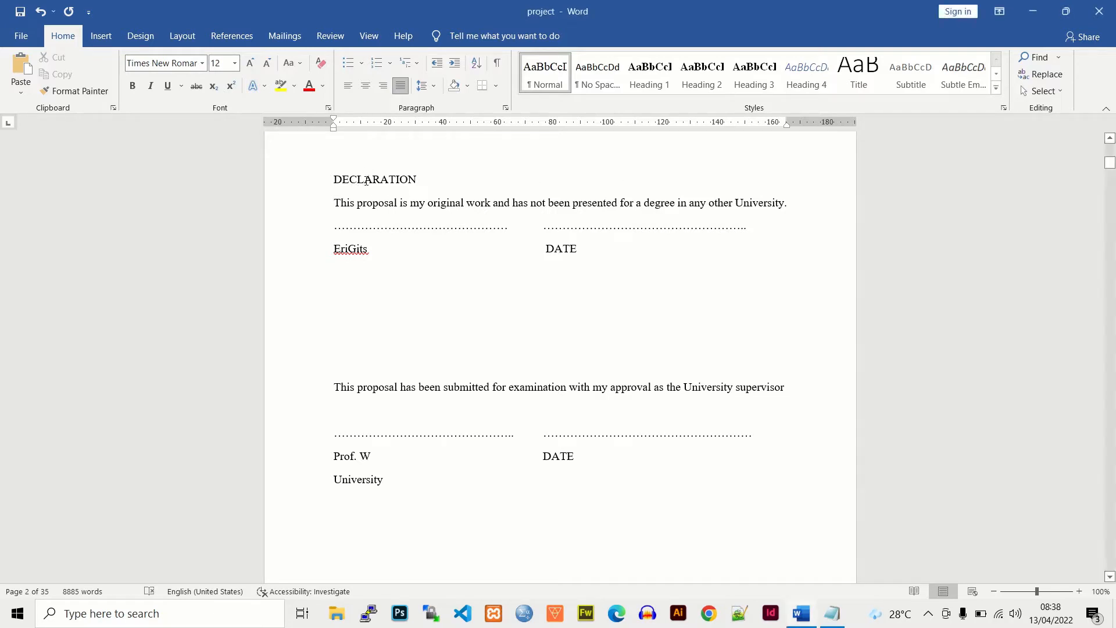
{"action": "left_click_drag", "start_coordinate": [423, 178], "coordinate": [234, 147]}
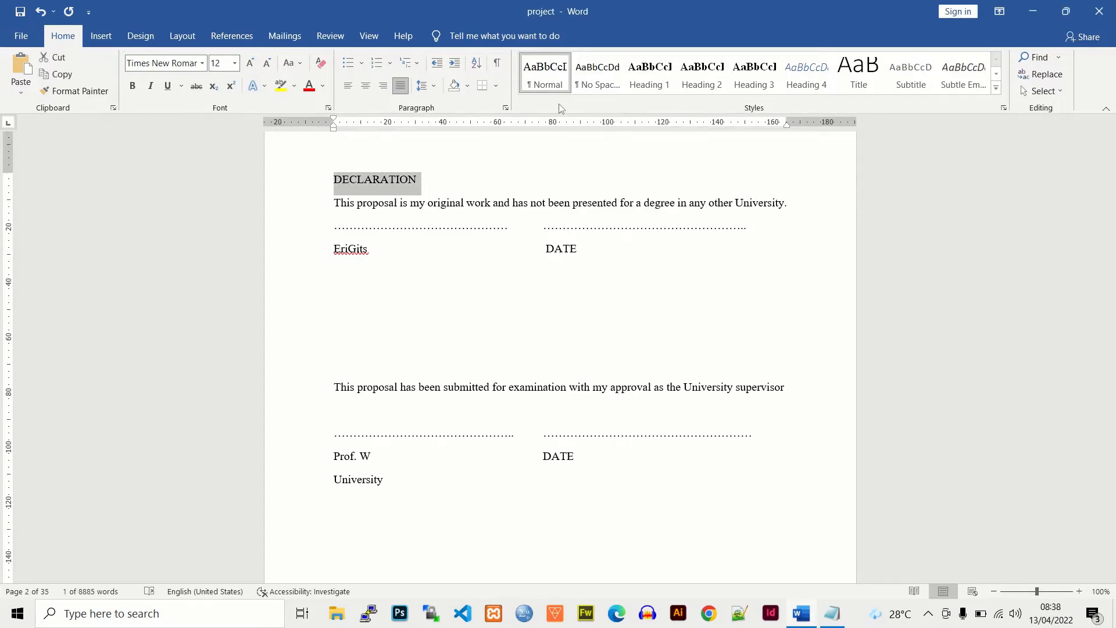
{"action": "left_click", "coordinate": [645, 81]}
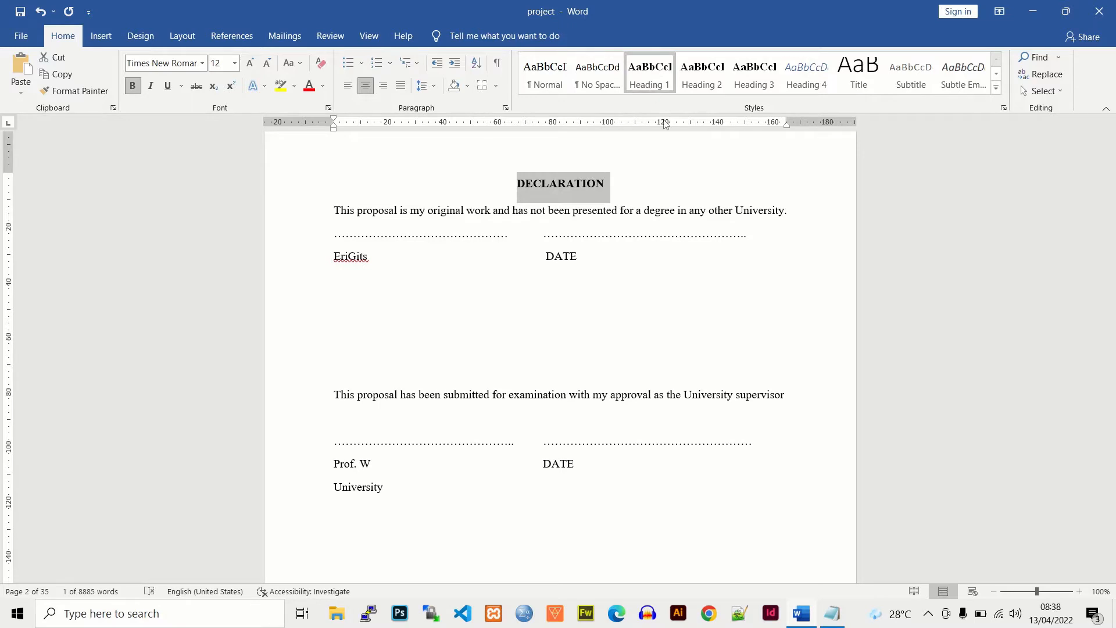
Step: Review the font, size and alignment settings of the Heading 1 style and accept them as they are
{"action": "right_click", "coordinate": [650, 77]}
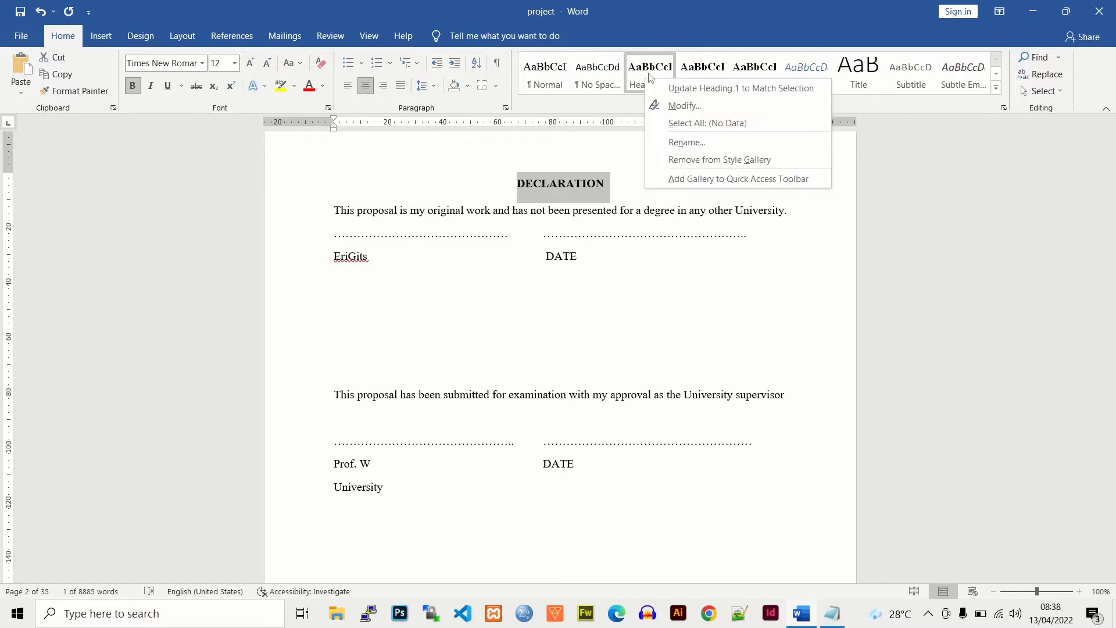
{"action": "left_click", "coordinate": [686, 107]}
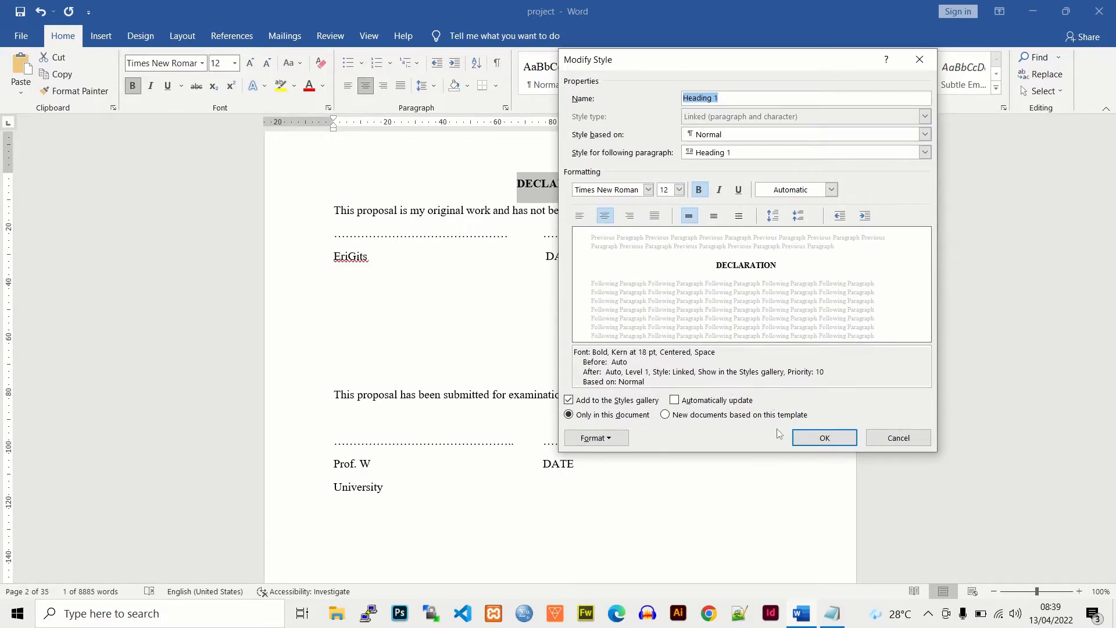
{"action": "left_click", "coordinate": [824, 437]}
{"action": "left_click", "coordinate": [550, 184]}
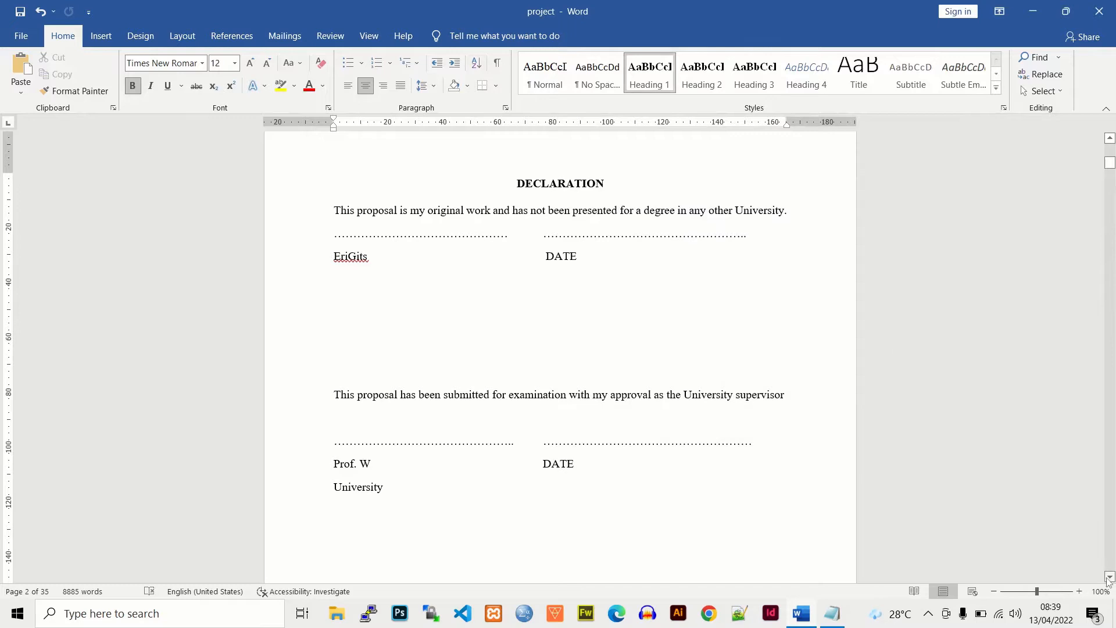
Step: Apply the Heading 1 style to the DEDICATION heading
{"action": "left_click_drag", "start_coordinate": [1108, 579], "coordinate": [1108, 578]}
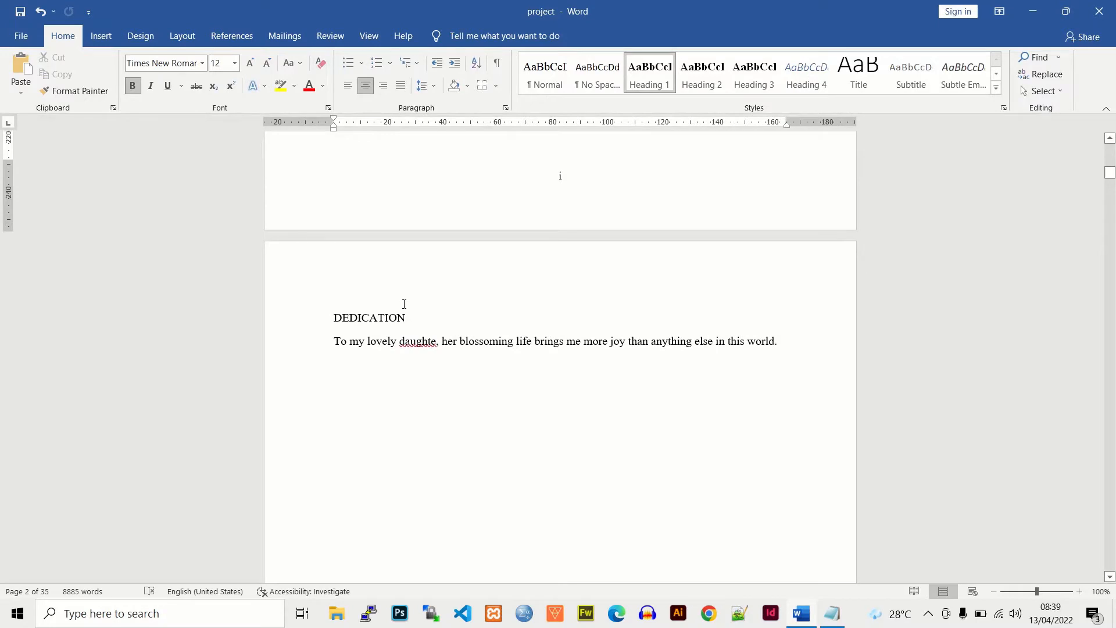
{"action": "left_click_drag", "start_coordinate": [407, 319], "coordinate": [331, 319]}
{"action": "left_click", "coordinate": [638, 82]}
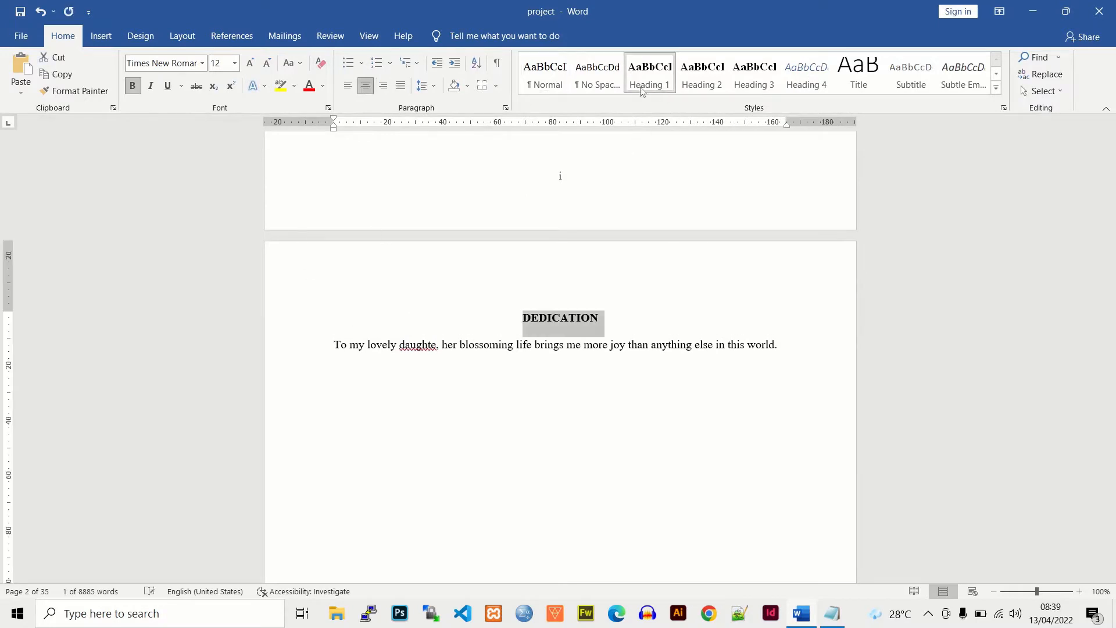
Step: Apply the Heading 1 style to the ACKNOWLEDGEMENT heading
{"action": "left_click", "coordinate": [1109, 578]}
{"action": "left_click_drag", "start_coordinate": [1111, 578], "coordinate": [1111, 578]}
{"action": "left_click_drag", "start_coordinate": [460, 254], "coordinate": [326, 256]}
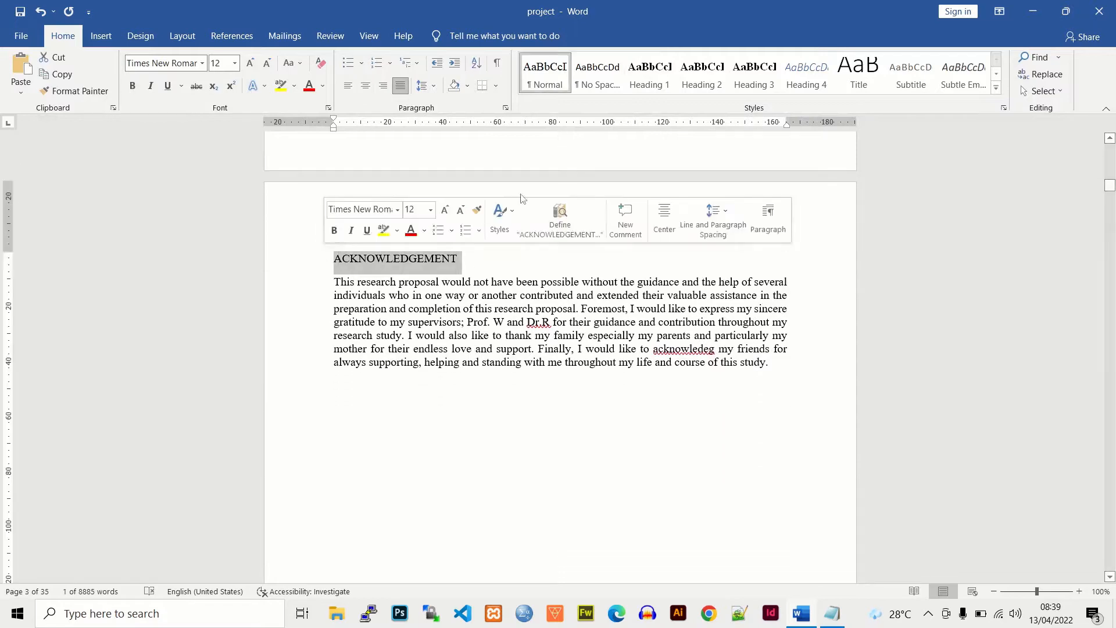
{"action": "left_click", "coordinate": [636, 86]}
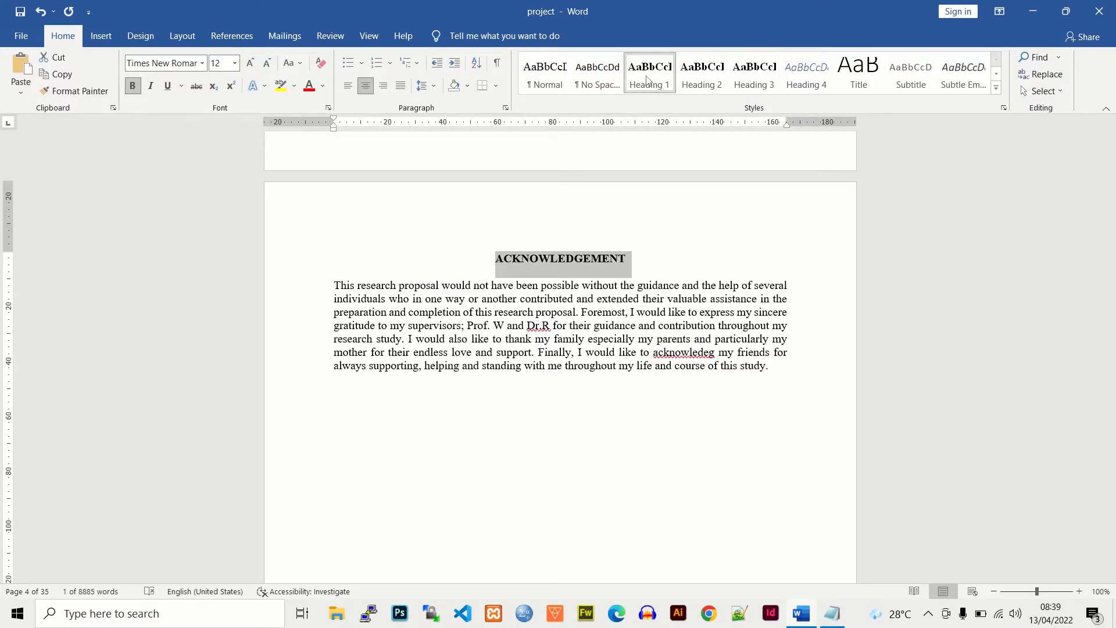
Step: Check the Heading 1 style definition again and close it without altering any settings
{"action": "right_click", "coordinate": [647, 80]}
{"action": "left_click", "coordinate": [676, 103]}
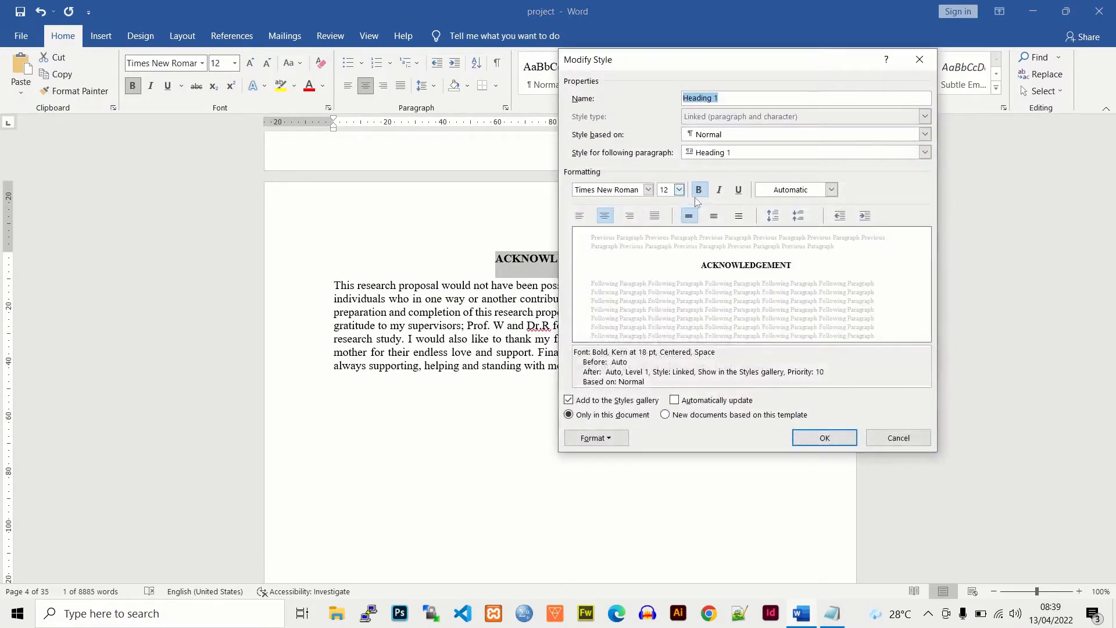
{"action": "left_click", "coordinate": [825, 438]}
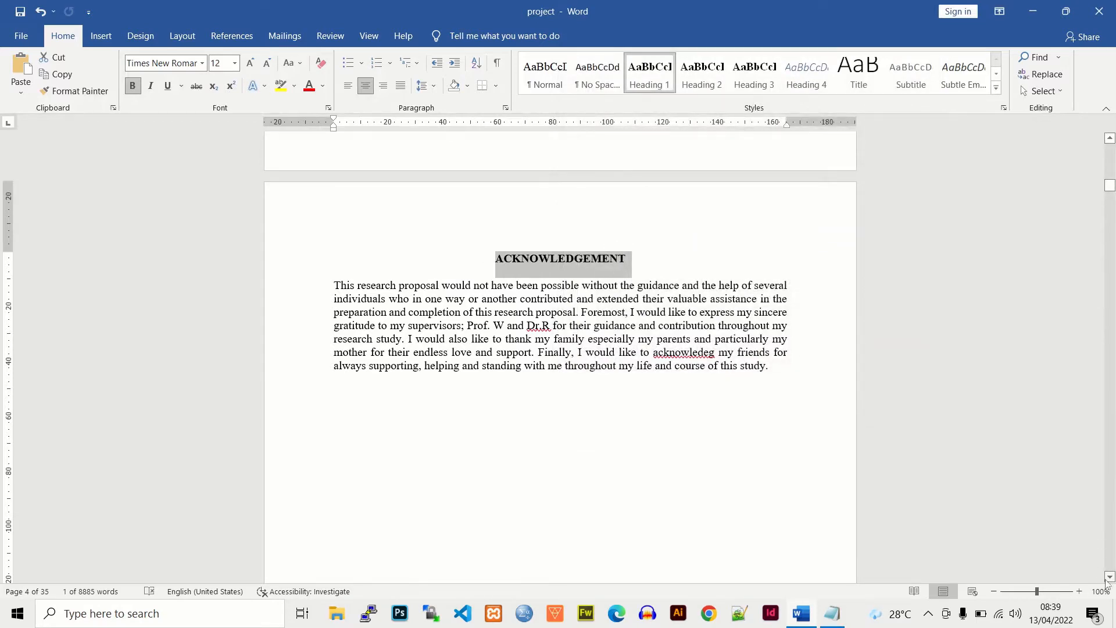
Step: Apply the Heading 1 style to the TABLE OF CONTENTS heading
{"action": "scroll", "coordinate": [1106, 582], "scroll_direction": "down", "scroll_amount": 10}
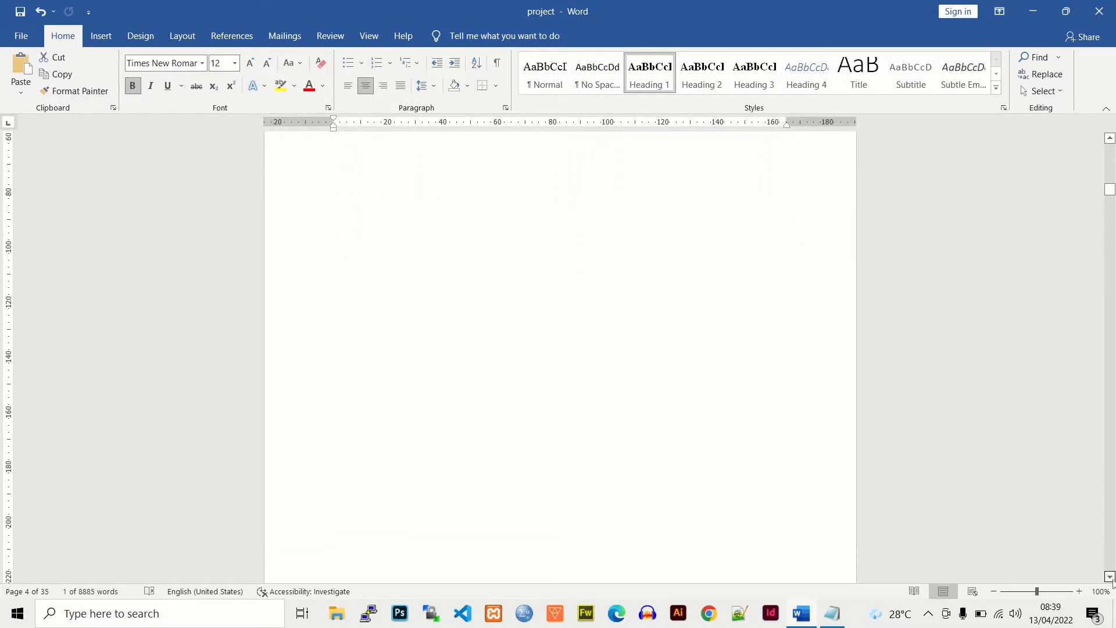
{"action": "scroll", "coordinate": [1110, 582], "scroll_direction": "down", "scroll_amount": 8}
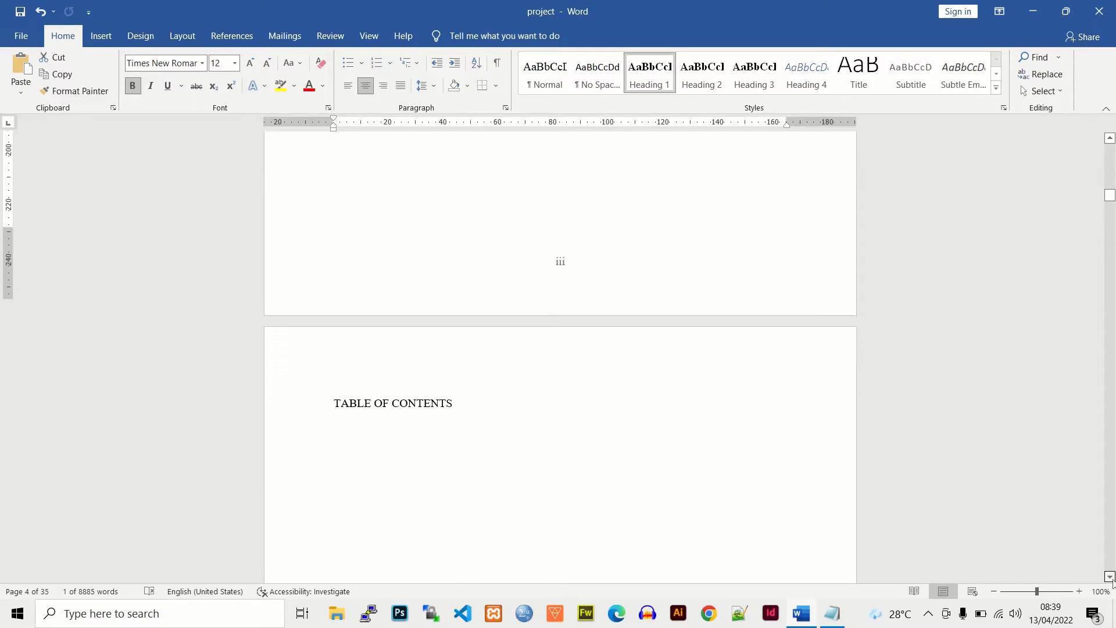
{"action": "scroll", "coordinate": [1110, 582], "scroll_direction": "down", "scroll_amount": 2}
{"action": "left_click_drag", "start_coordinate": [457, 365], "coordinate": [289, 364]}
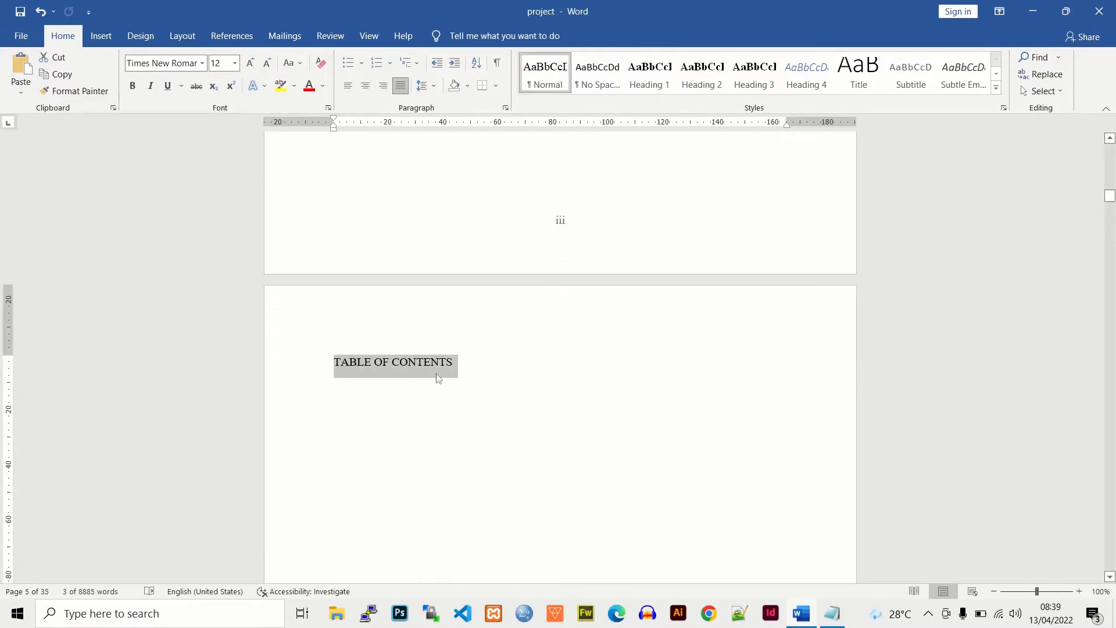
{"action": "left_click", "coordinate": [650, 73]}
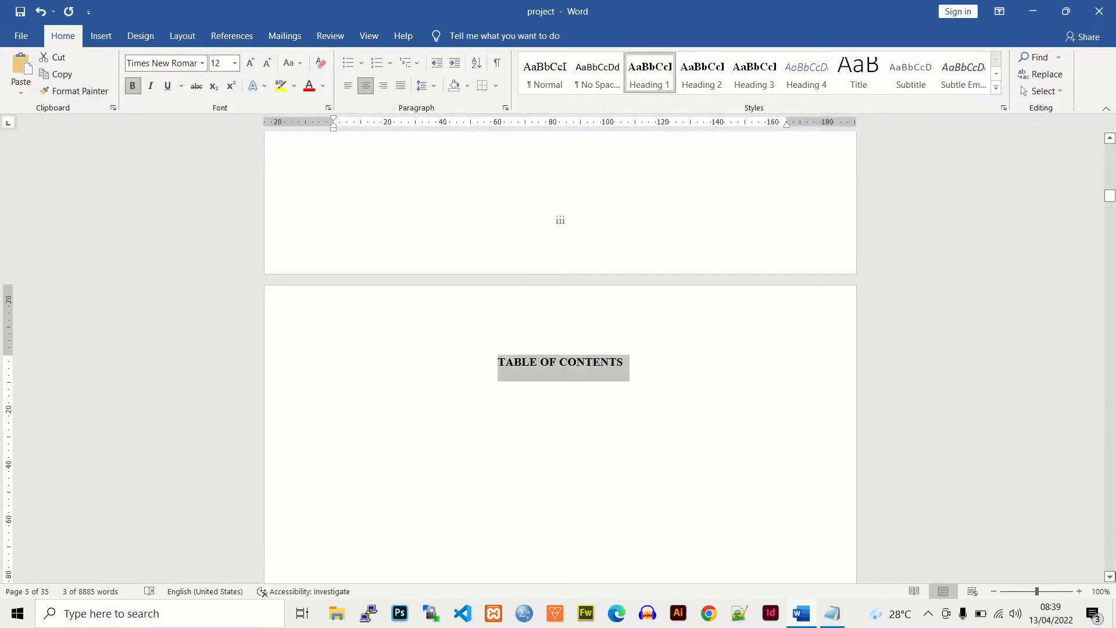
Step: Apply the Heading 1 style to the LIST OF ABBREVIATIONS heading
{"action": "left_click", "coordinate": [1110, 576]}
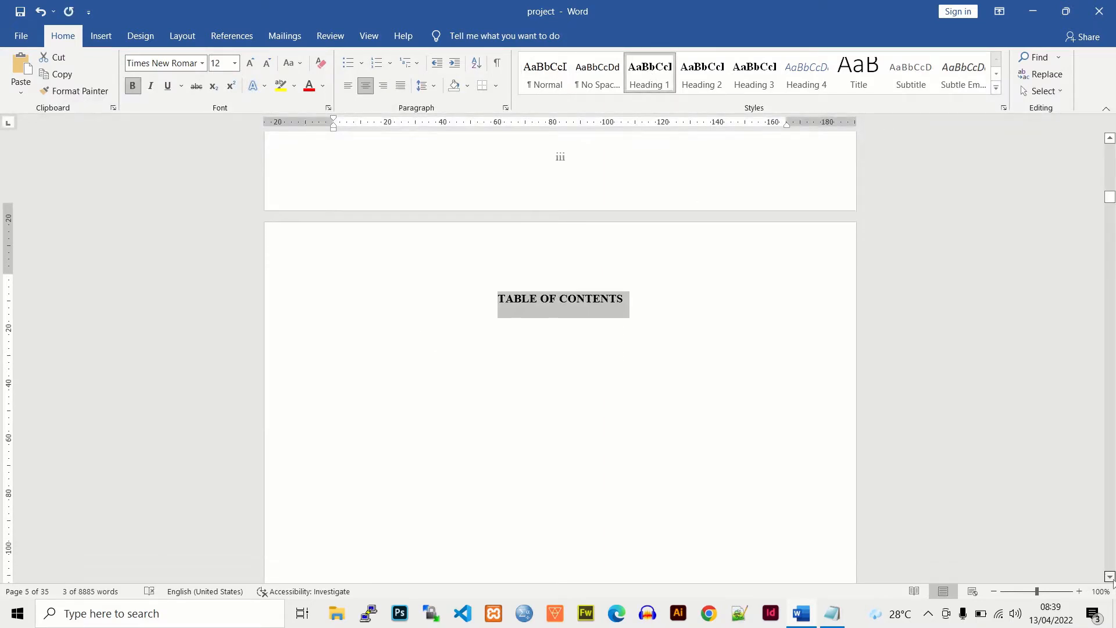
{"action": "left_click", "coordinate": [1111, 578]}
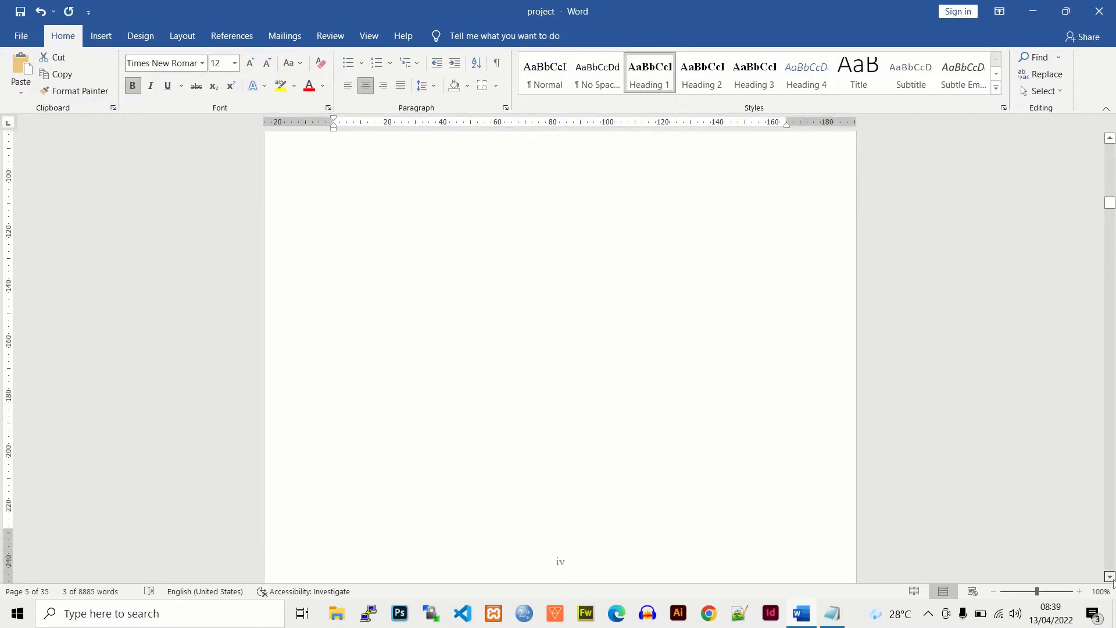
{"action": "left_click", "coordinate": [1111, 577]}
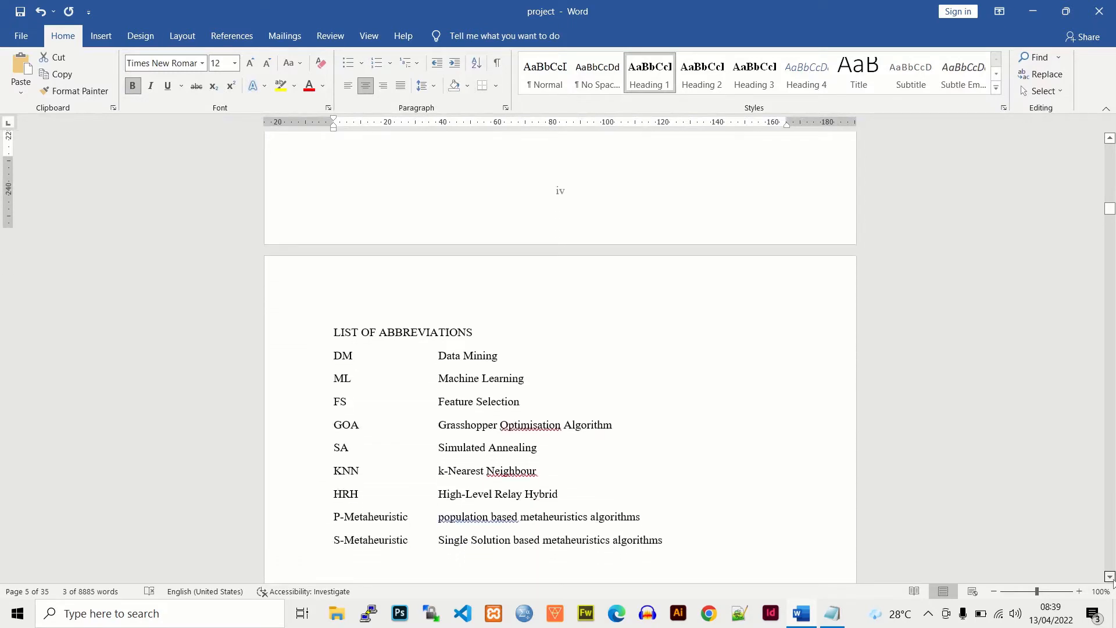
{"action": "left_click", "coordinate": [1111, 577]}
{"action": "left_click_drag", "start_coordinate": [480, 306], "coordinate": [333, 303]}
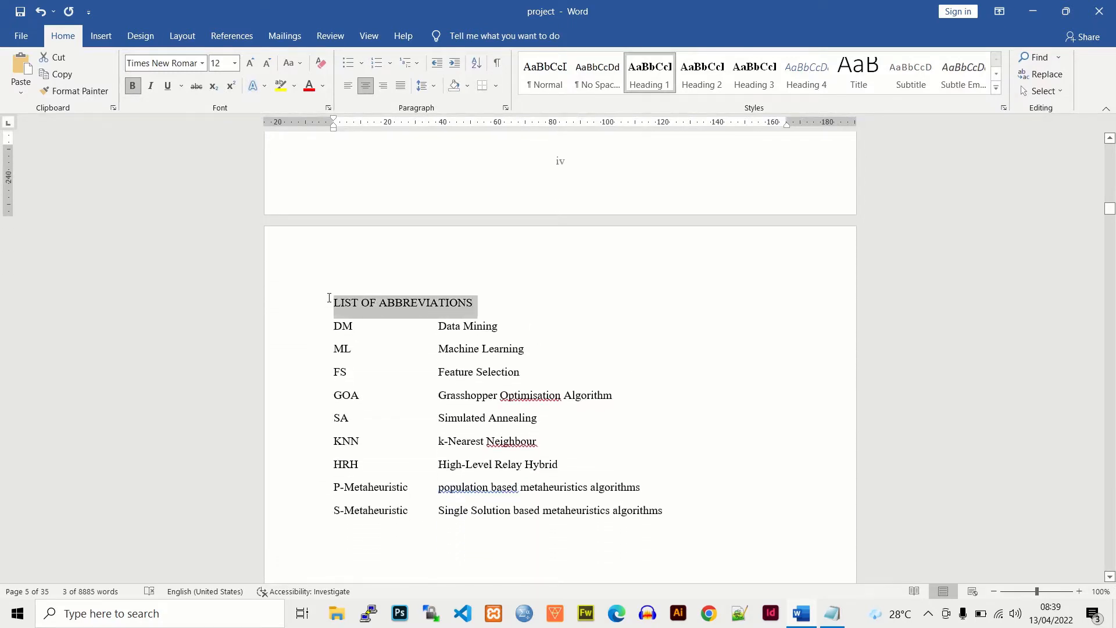
{"action": "left_click", "coordinate": [638, 86]}
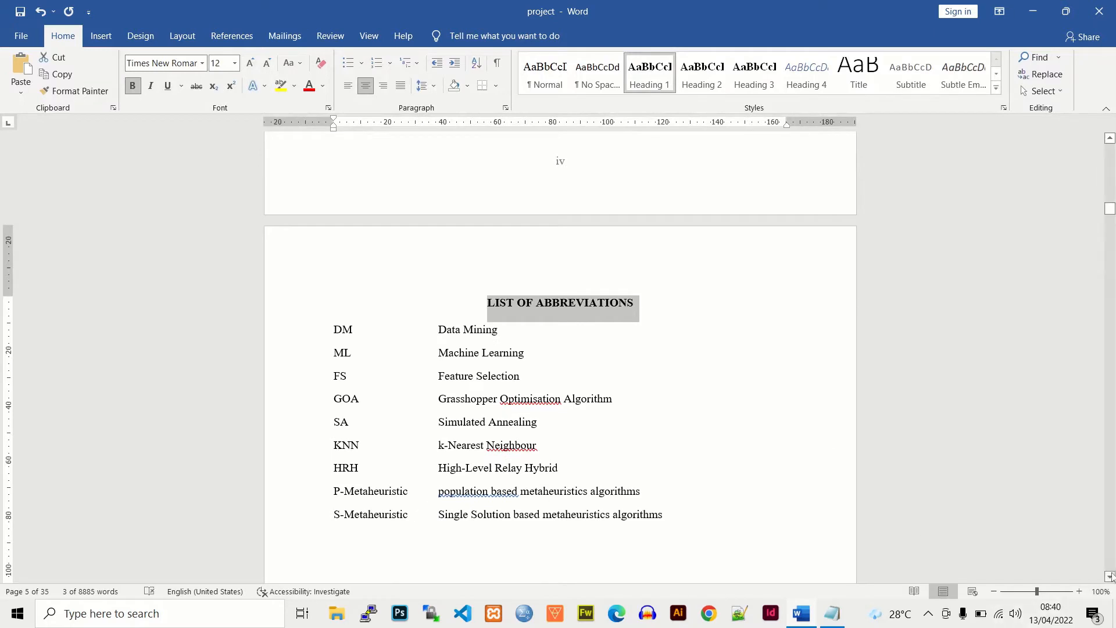
Step: Apply the Heading 1 style to the LIST OF FIGURES heading
{"action": "left_click_drag", "start_coordinate": [1110, 577], "coordinate": [1110, 577]}
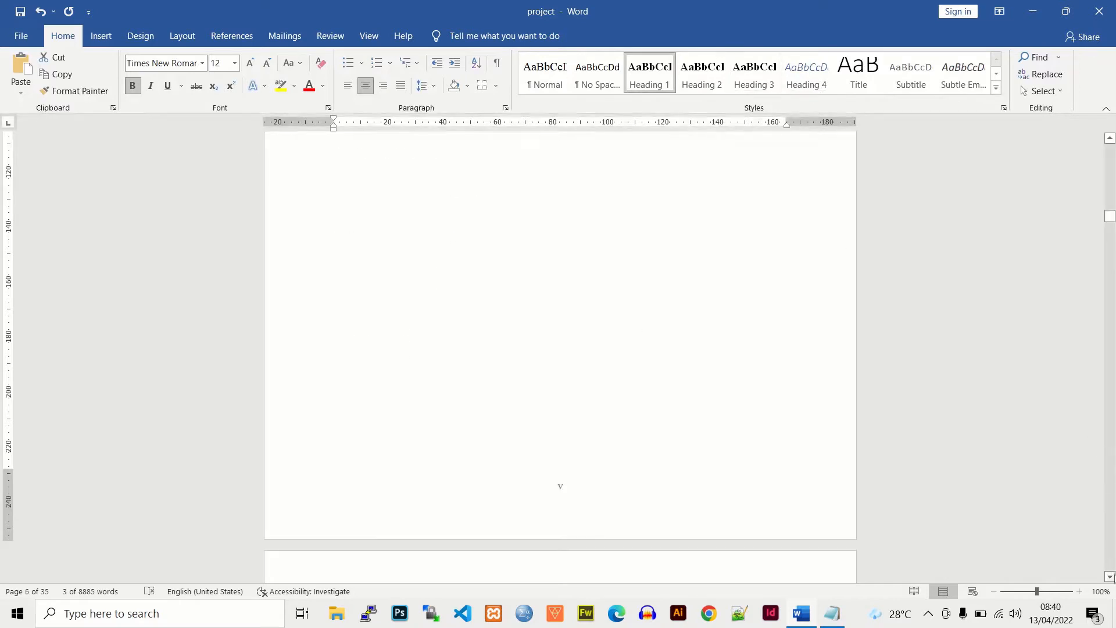
{"action": "left_click", "coordinate": [1110, 577]}
{"action": "left_click_drag", "start_coordinate": [1111, 577], "coordinate": [1111, 578]}
{"action": "left_click", "coordinate": [306, 243]}
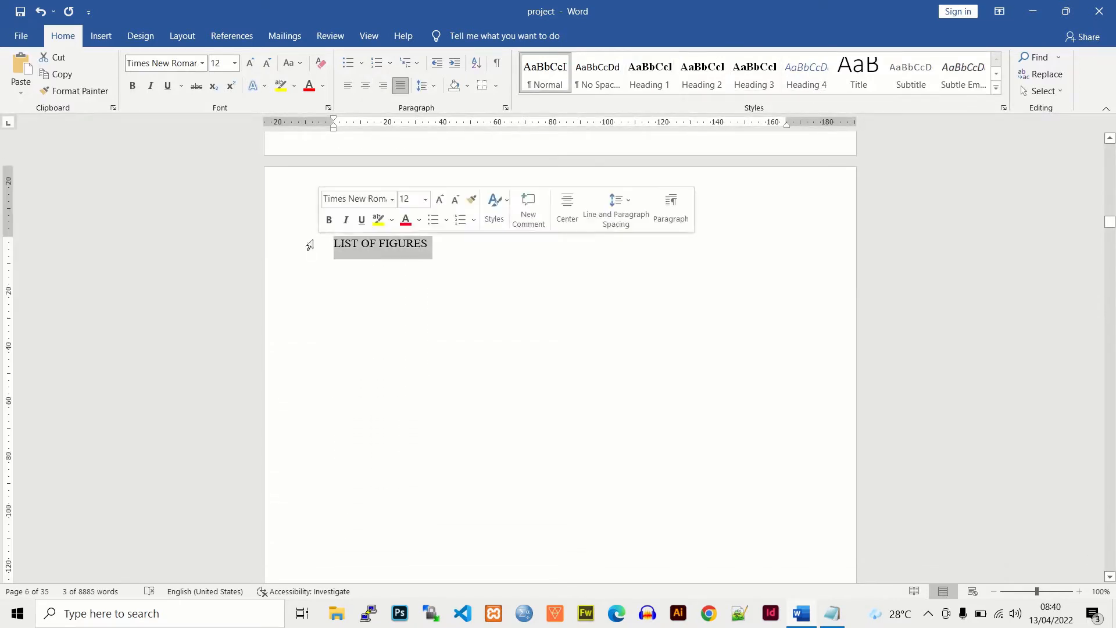
{"action": "left_click", "coordinate": [650, 73]}
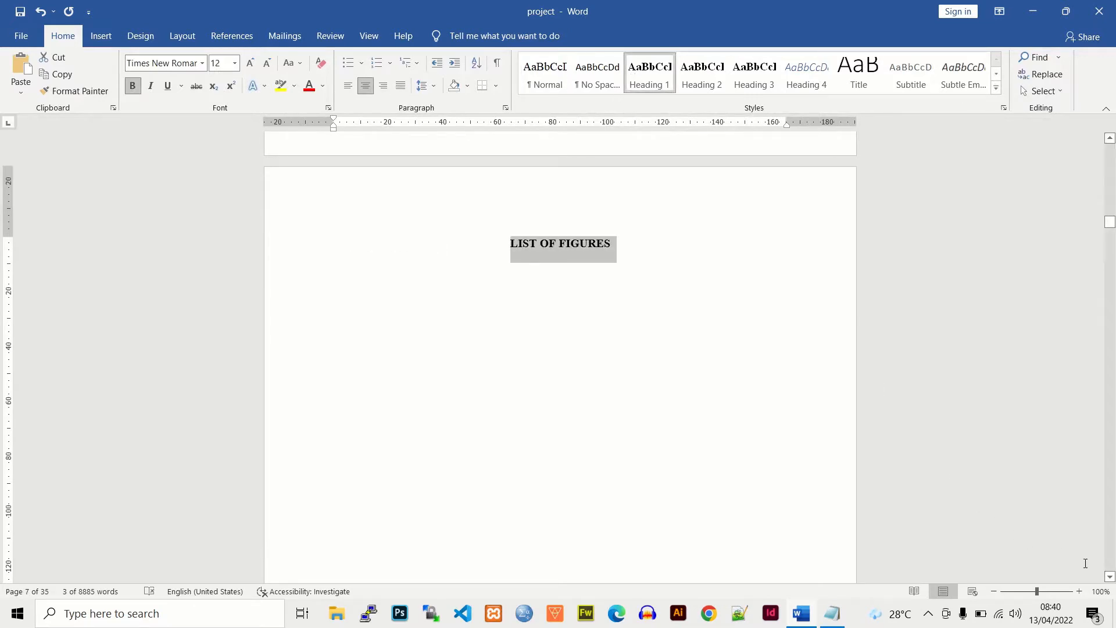
Step: Apply the Heading 1 style to the LIST OF TABLES heading
{"action": "left_click_drag", "start_coordinate": [1111, 577], "coordinate": [1110, 577]}
{"action": "left_click_drag", "start_coordinate": [426, 348], "coordinate": [334, 347]}
{"action": "left_click", "coordinate": [652, 87]}
{"action": "left_click", "coordinate": [652, 87]}
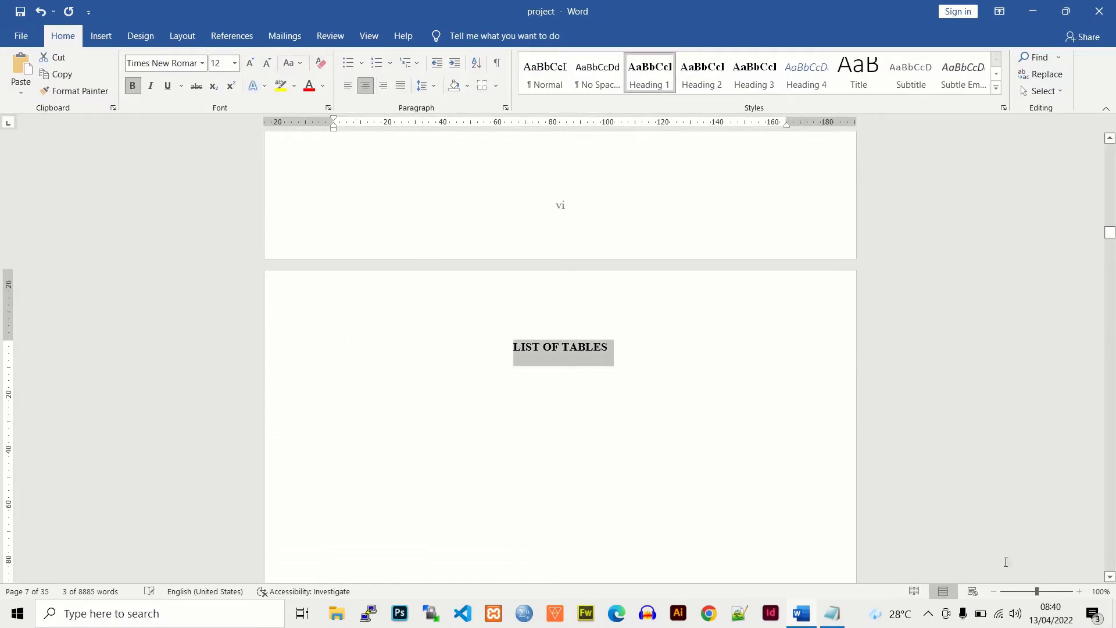
Step: Apply the Heading 1 style to the ABSTRACT heading
{"action": "left_click_drag", "start_coordinate": [1110, 578], "coordinate": [1110, 580]}
{"action": "left_click_drag", "start_coordinate": [1110, 577], "coordinate": [1110, 578]}
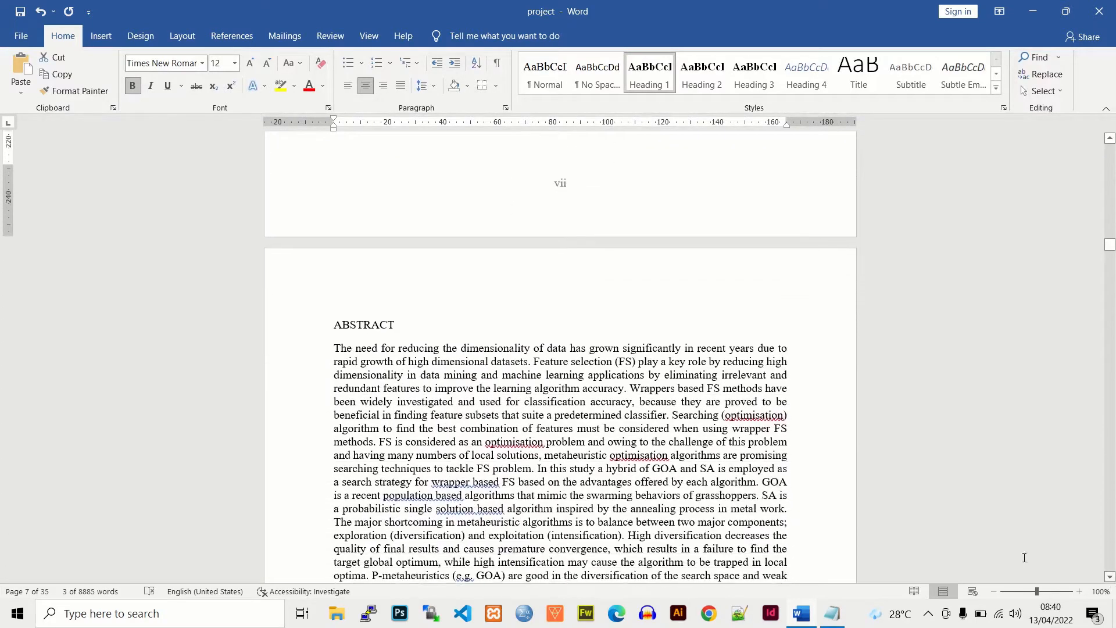
{"action": "left_click_drag", "start_coordinate": [400, 324], "coordinate": [332, 324]}
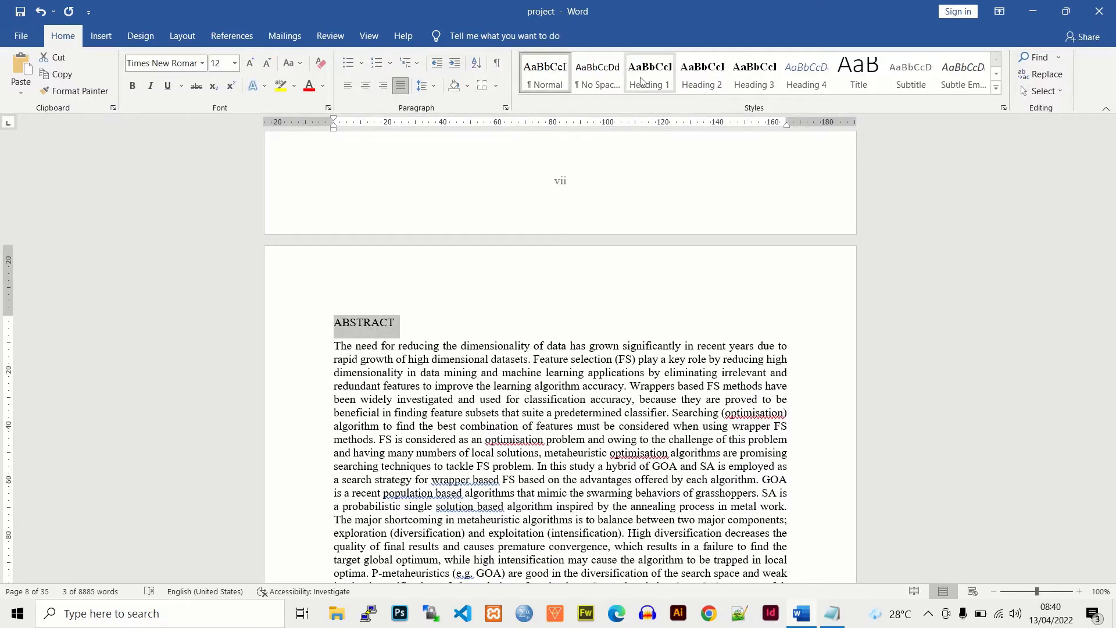
{"action": "left_click", "coordinate": [650, 72]}
Step: Apply the Heading 1 style to the CHAPTER ONE heading and to the INTRODUCTION heading beneath it
{"action": "left_click_drag", "start_coordinate": [1110, 577], "coordinate": [1110, 578]}
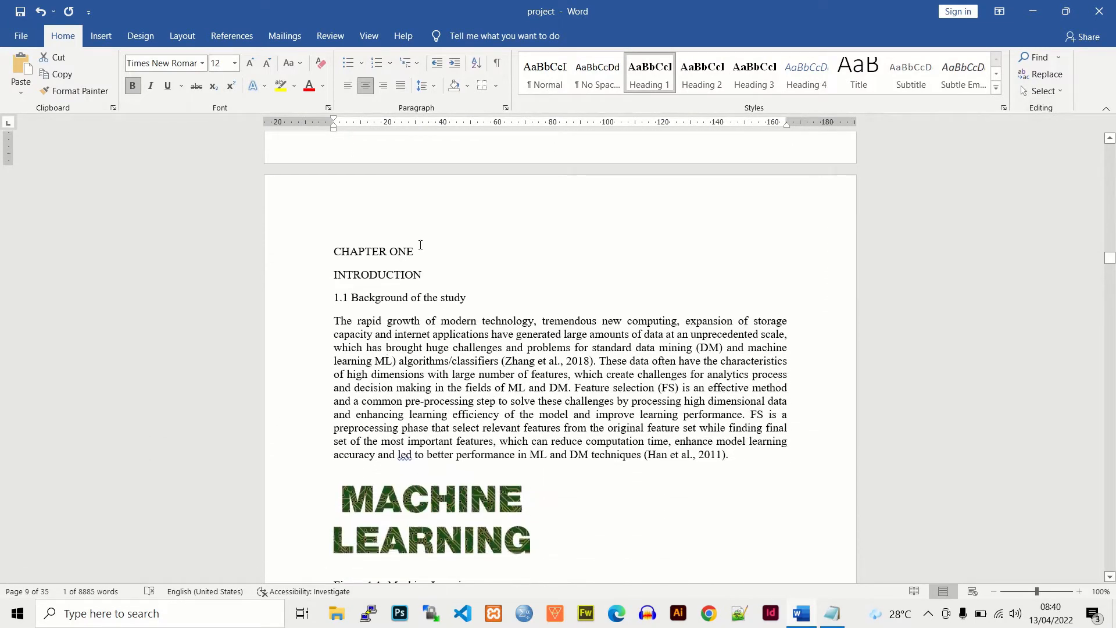
{"action": "left_click_drag", "start_coordinate": [421, 244], "coordinate": [352, 255]}
{"action": "left_click", "coordinate": [650, 73]}
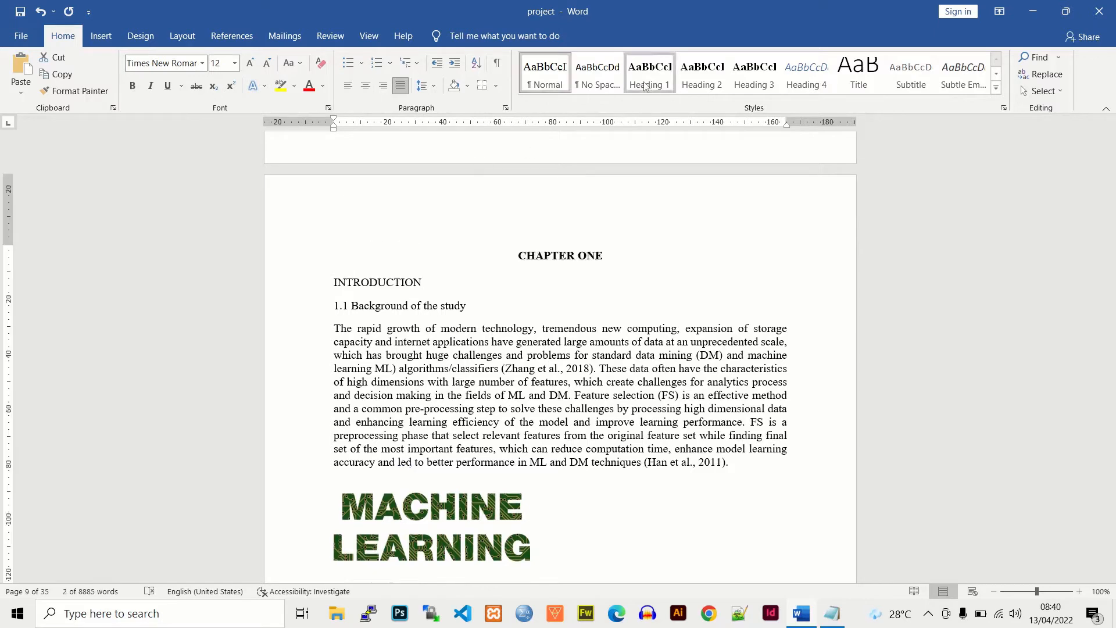
{"action": "left_click_drag", "start_coordinate": [419, 282], "coordinate": [335, 281]}
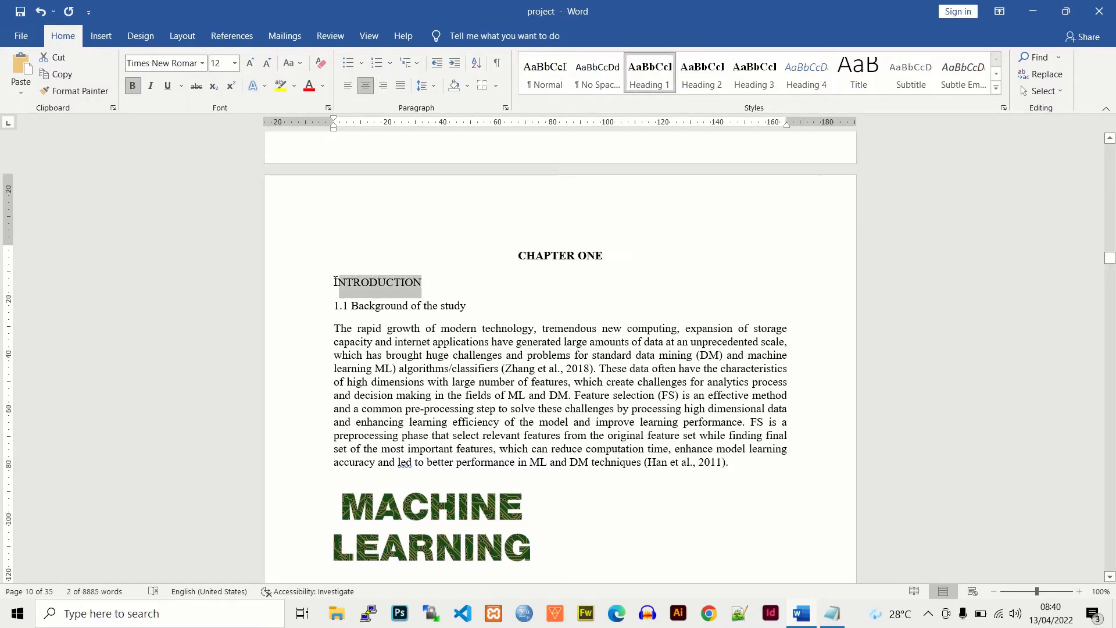
{"action": "left_click", "coordinate": [649, 73]}
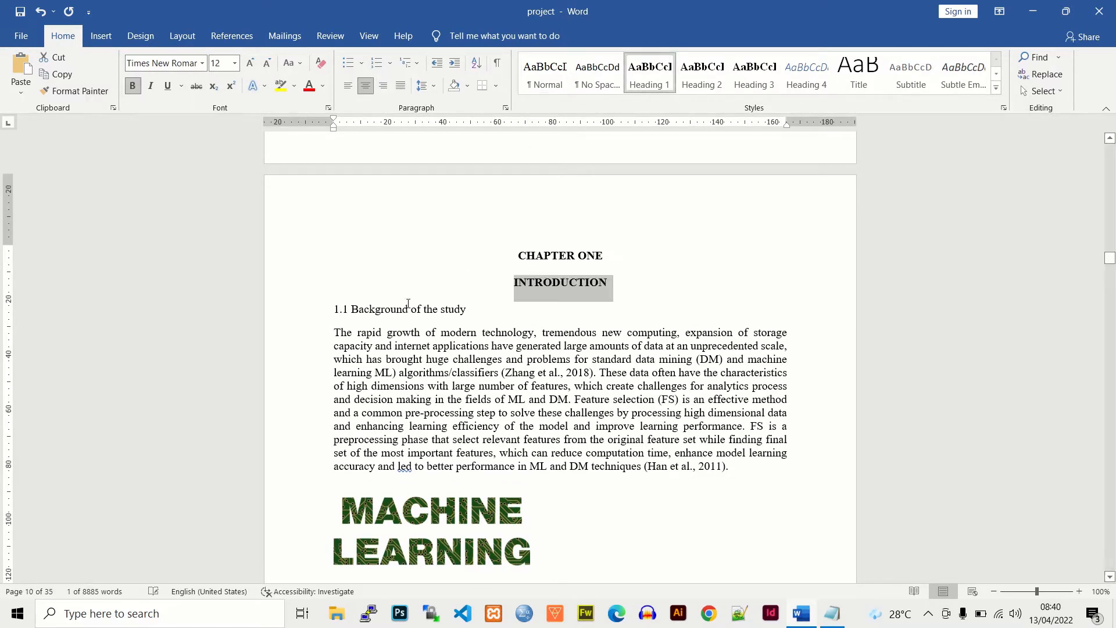
Step: Apply the Heading 2 style to the "1.1 Background of the study" heading
{"action": "double_click", "coordinate": [370, 306]}
{"action": "left_click", "coordinate": [471, 309]}
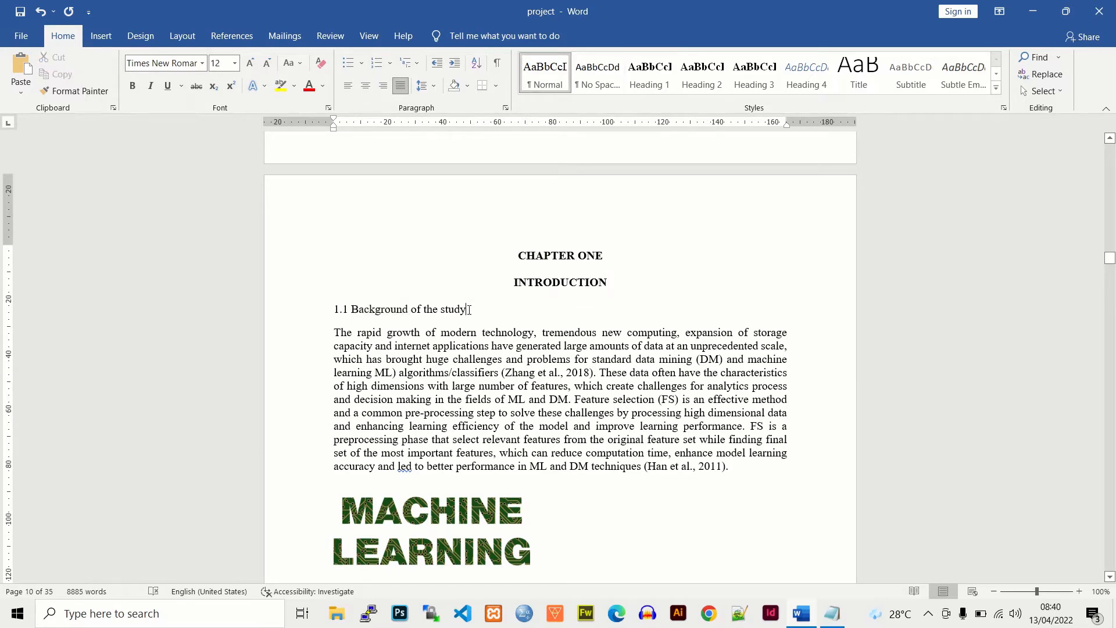
{"action": "left_click_drag", "start_coordinate": [469, 309], "coordinate": [317, 308]}
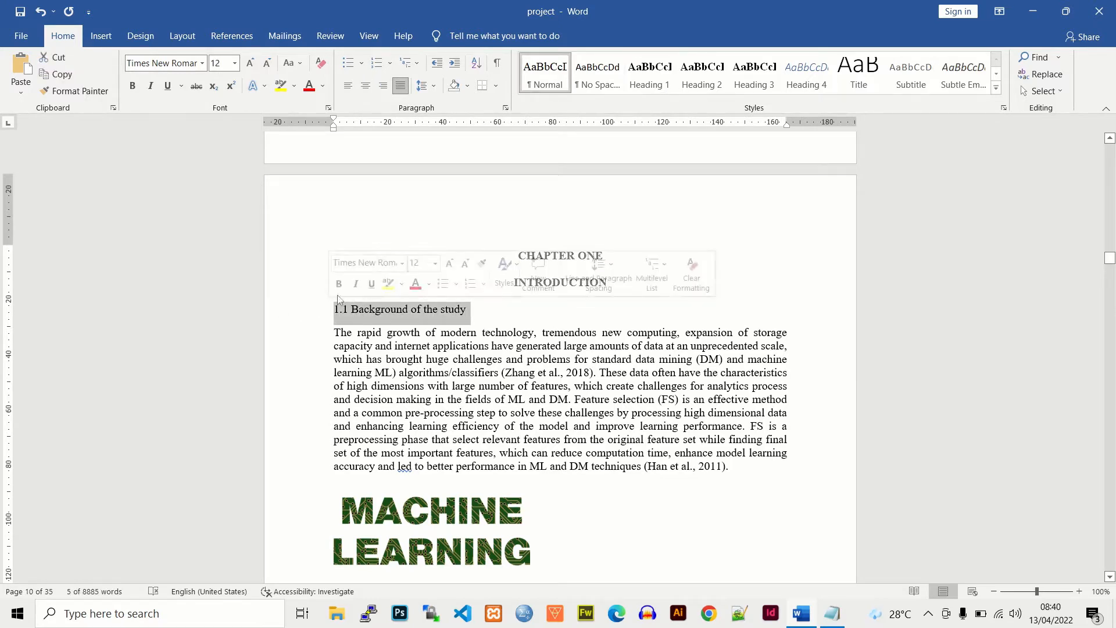
{"action": "left_click", "coordinate": [701, 76]}
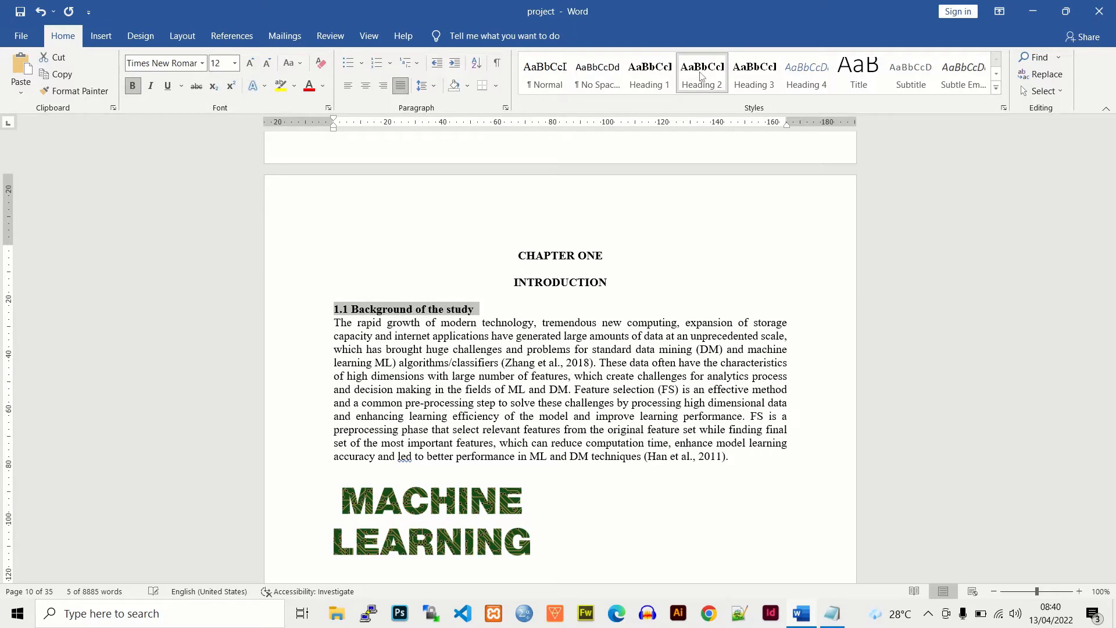
Step: Review the Heading 2 style's font, alignment and spacing settings without changing them
{"action": "right_click", "coordinate": [701, 76]}
{"action": "left_click", "coordinate": [726, 97]}
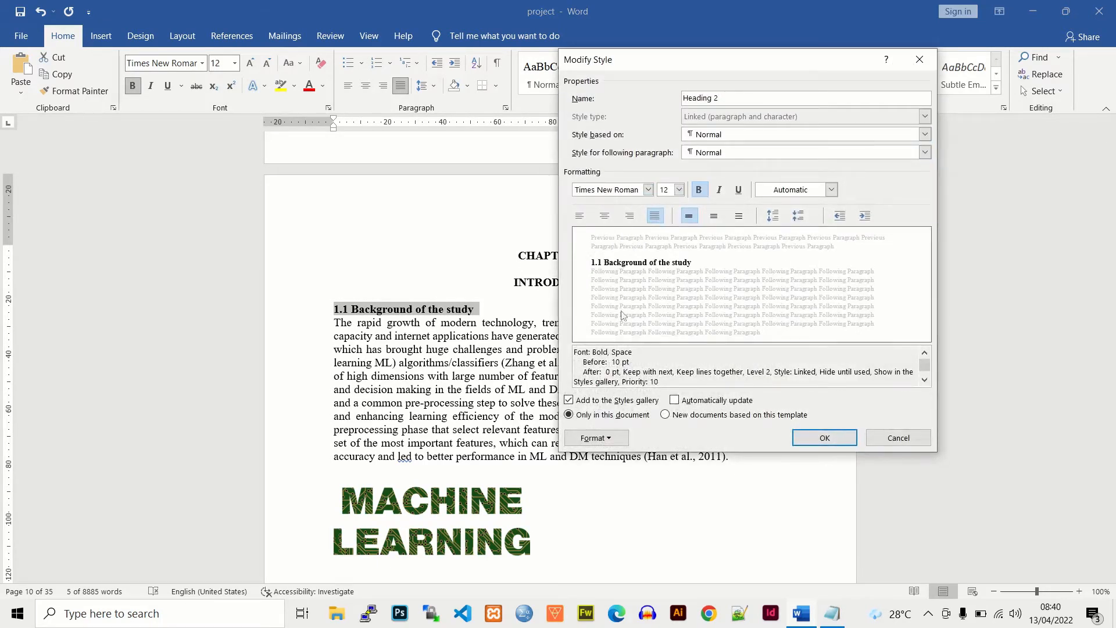
{"action": "left_click", "coordinate": [869, 435]}
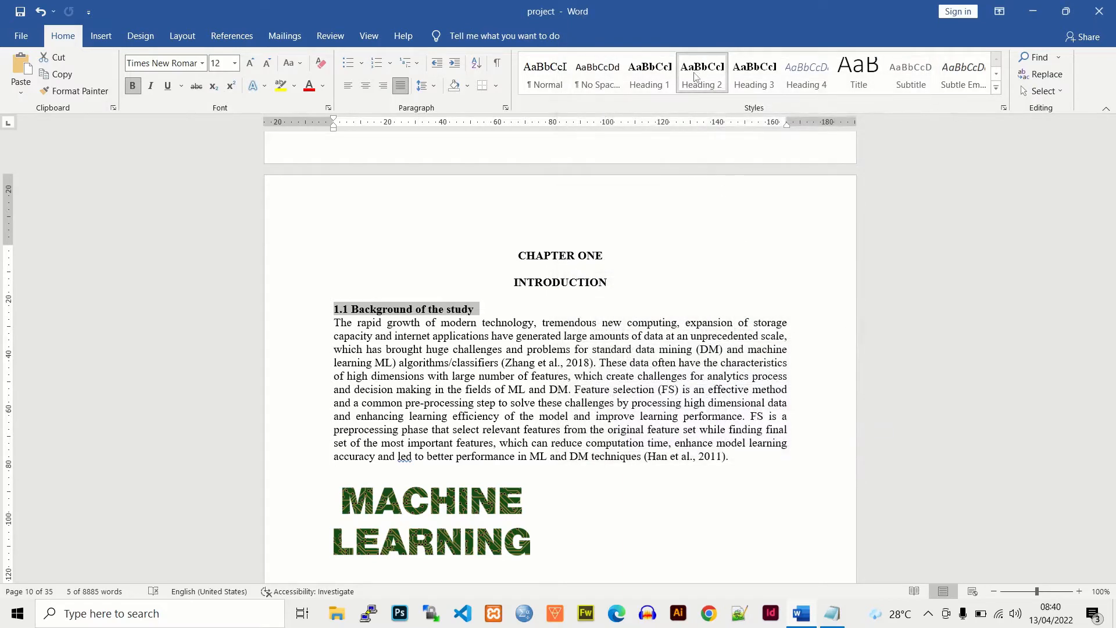
{"action": "right_click", "coordinate": [696, 76]}
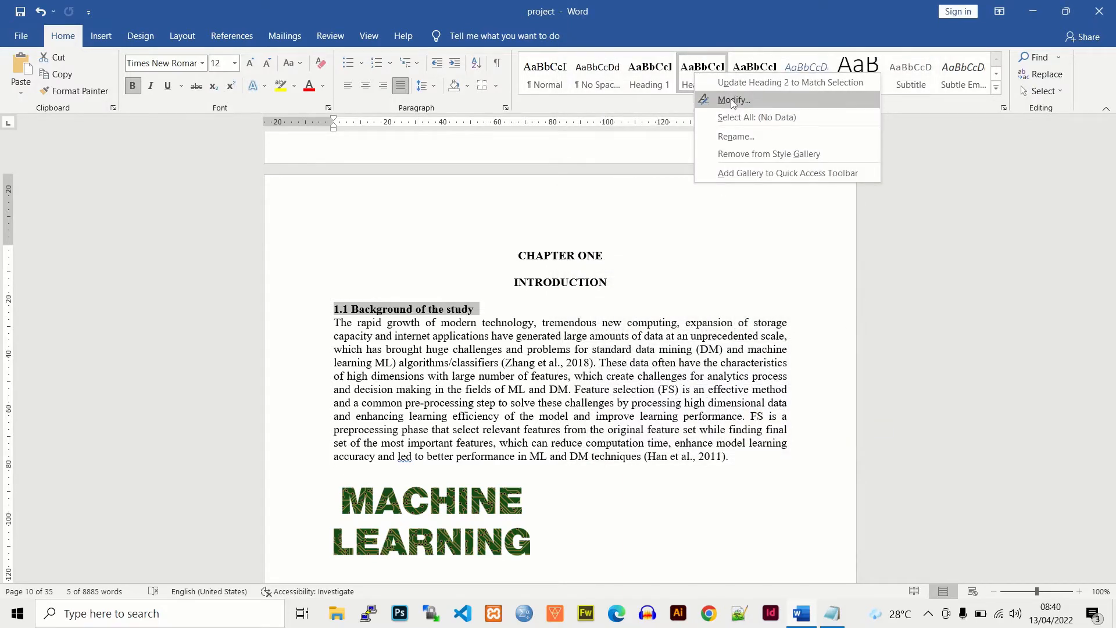
{"action": "left_click", "coordinate": [733, 100]}
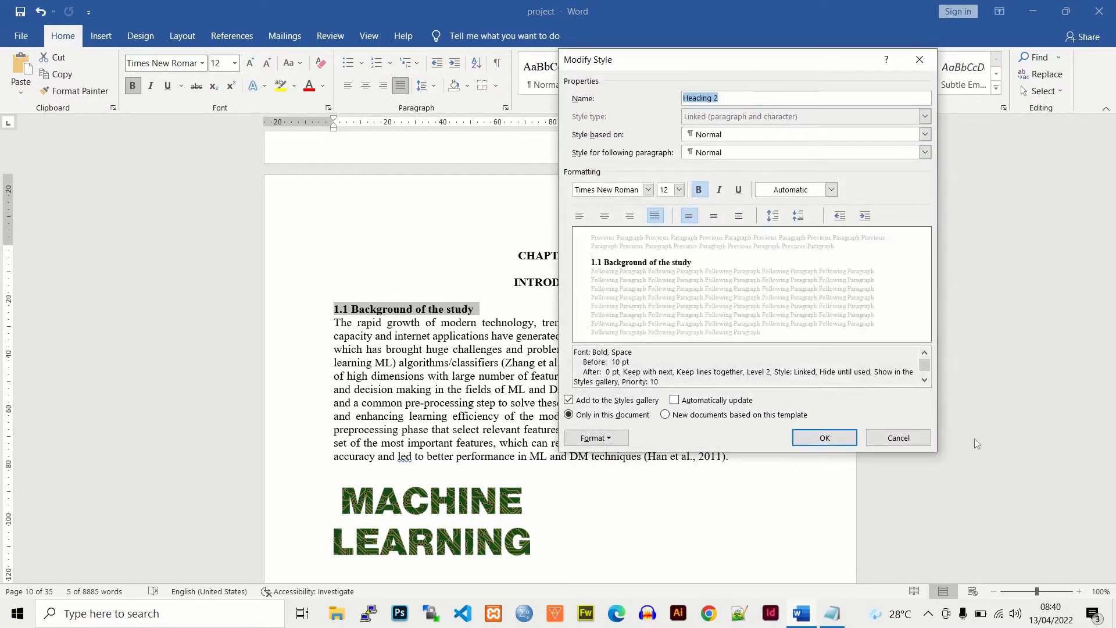
{"action": "left_click", "coordinate": [898, 438]}
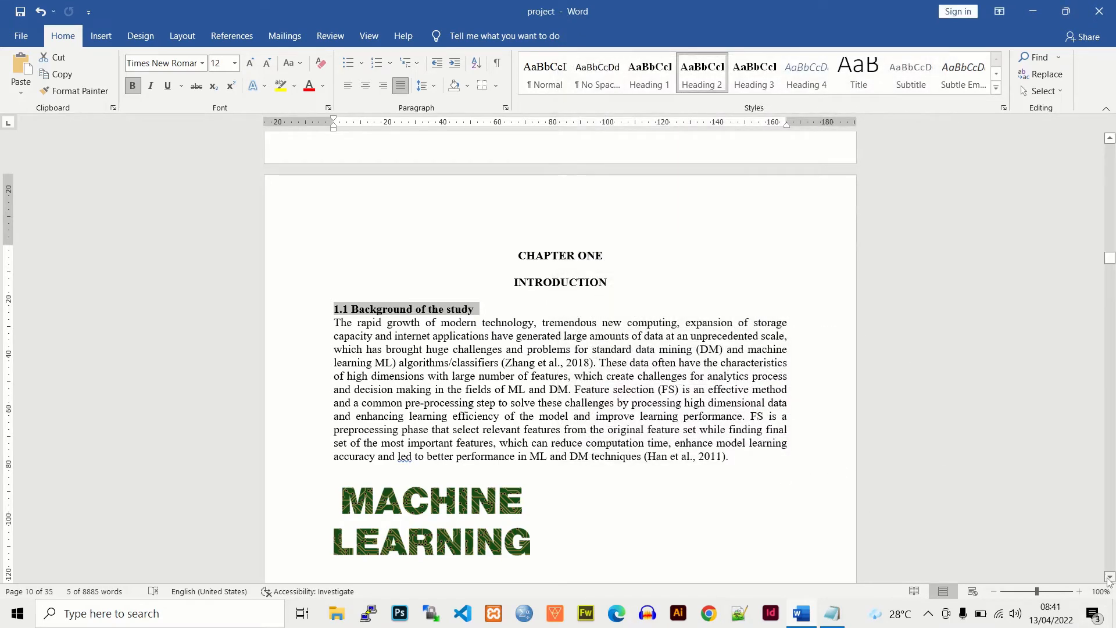
Step: Apply the Heading 2 style to the "1.2 Statement of the problem" heading
{"action": "scroll", "coordinate": [1109, 580], "scroll_direction": "down", "scroll_amount": 7}
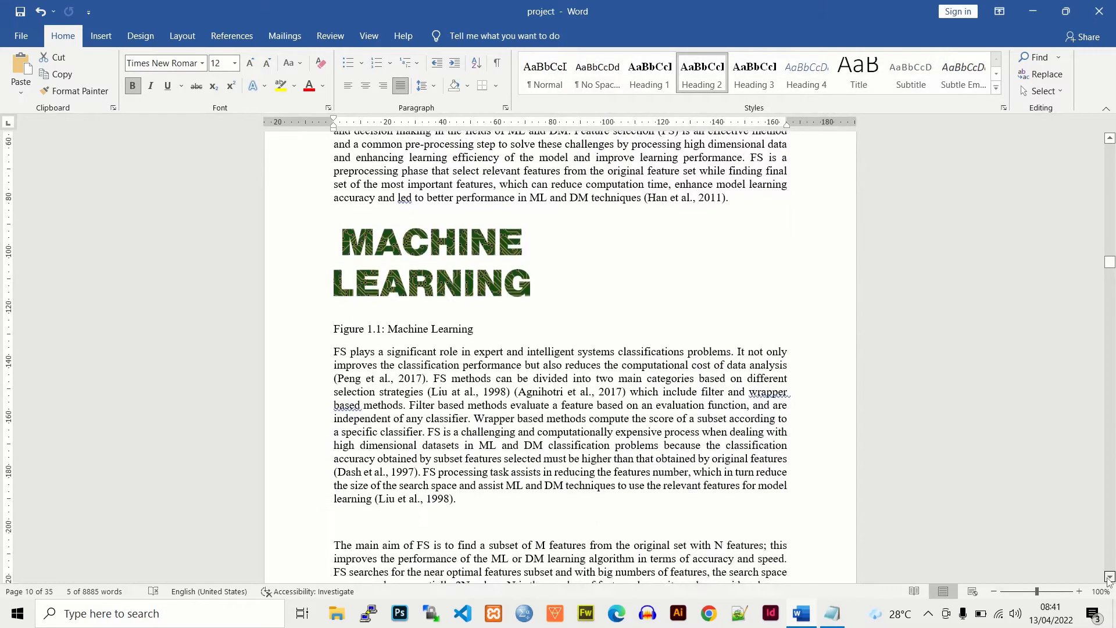
{"action": "scroll", "coordinate": [1109, 579], "scroll_direction": "down", "scroll_amount": 9}
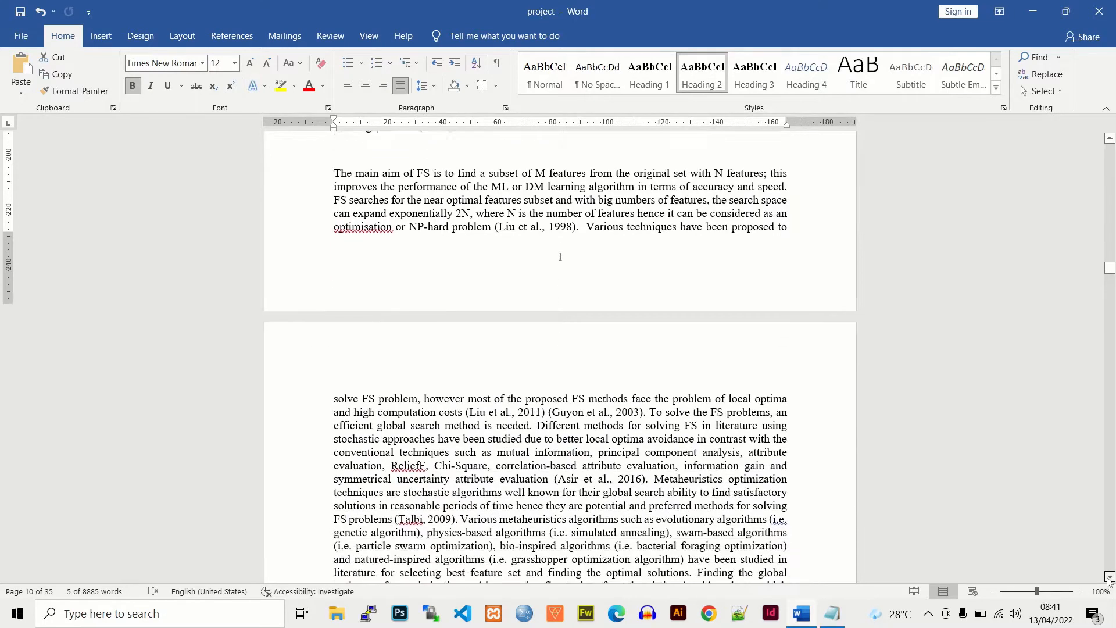
{"action": "scroll", "coordinate": [1109, 579], "scroll_direction": "down", "scroll_amount": 9}
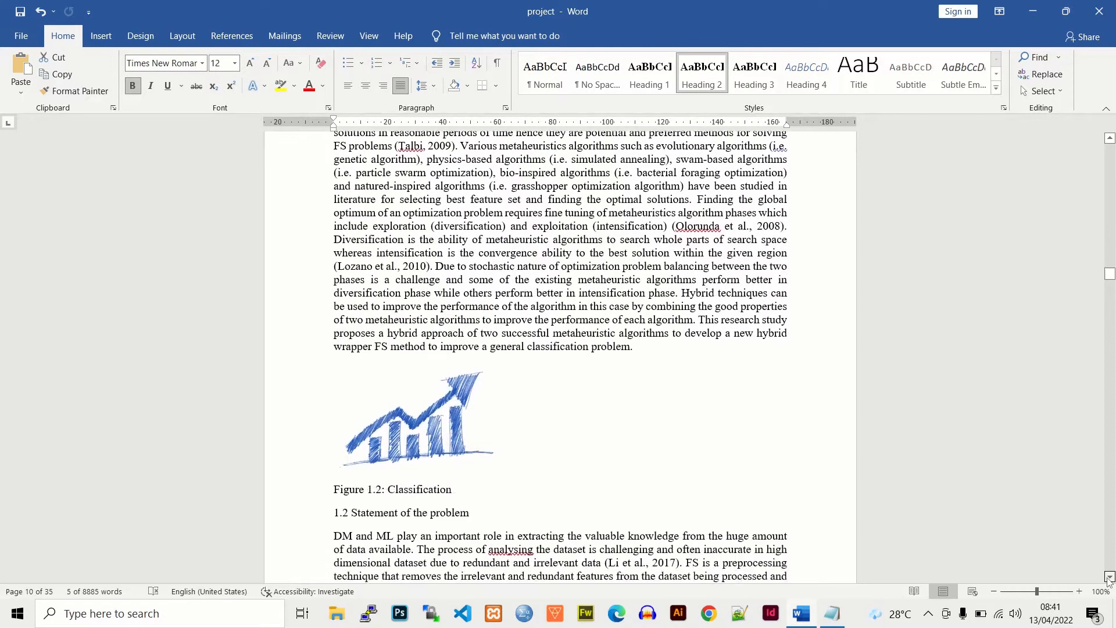
{"action": "scroll", "coordinate": [1110, 579], "scroll_direction": "down", "scroll_amount": 5}
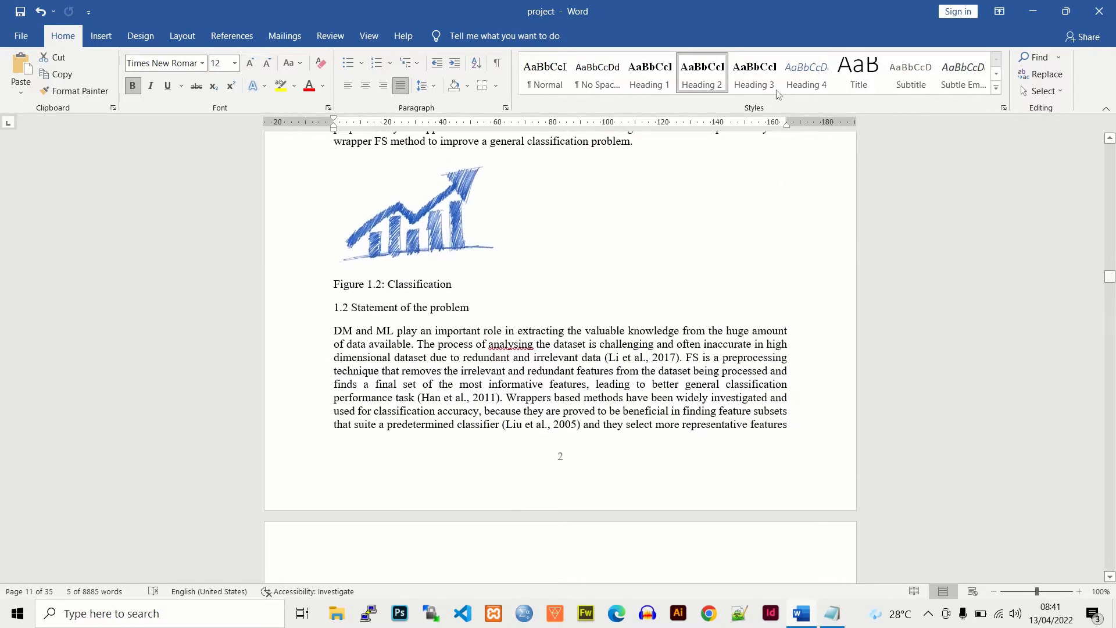
{"action": "left_click_drag", "start_coordinate": [473, 311], "coordinate": [330, 309]}
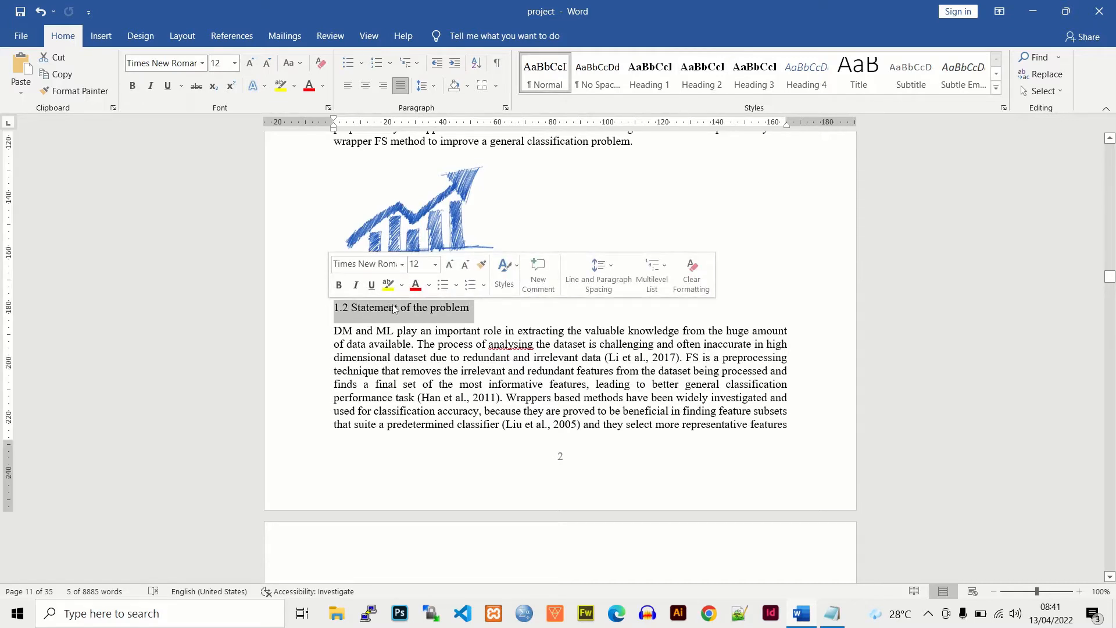
{"action": "left_click", "coordinate": [702, 73]}
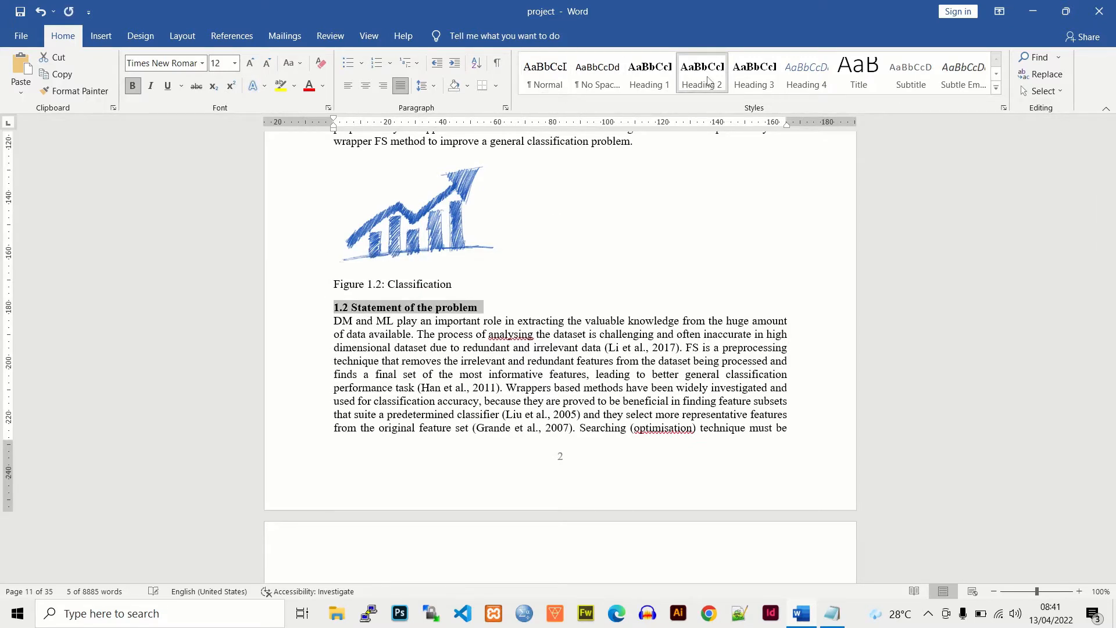
Step: Apply the Heading 2 style to the "1.3 Research Objectives" heading
{"action": "left_click_drag", "start_coordinate": [1110, 579], "coordinate": [1109, 579]}
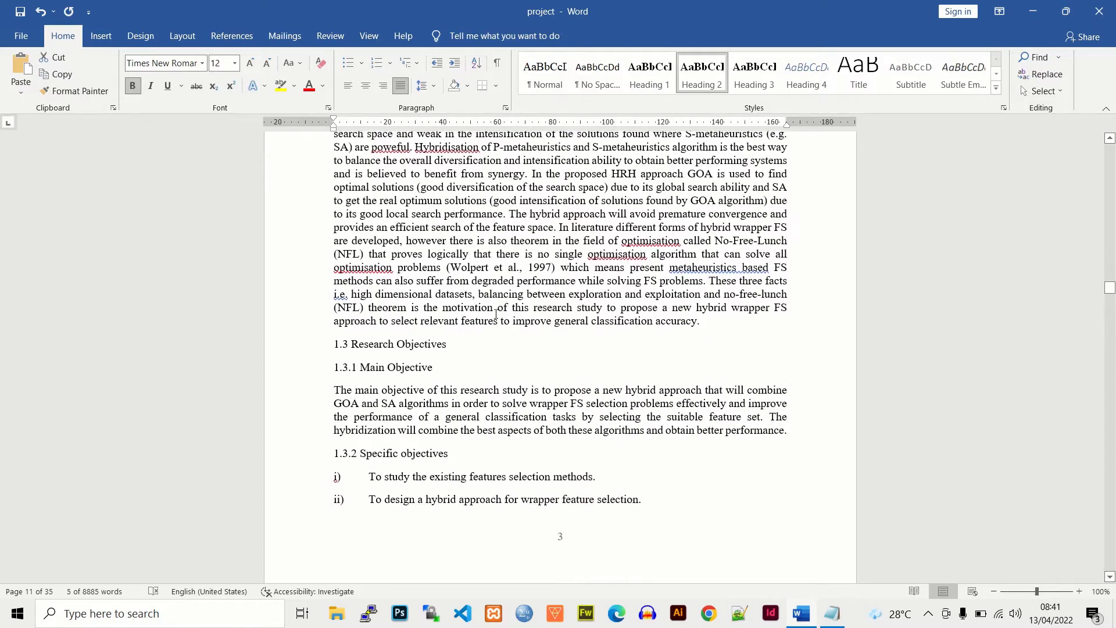
{"action": "left_click", "coordinate": [393, 344]}
{"action": "triple_click", "coordinate": [426, 346]}
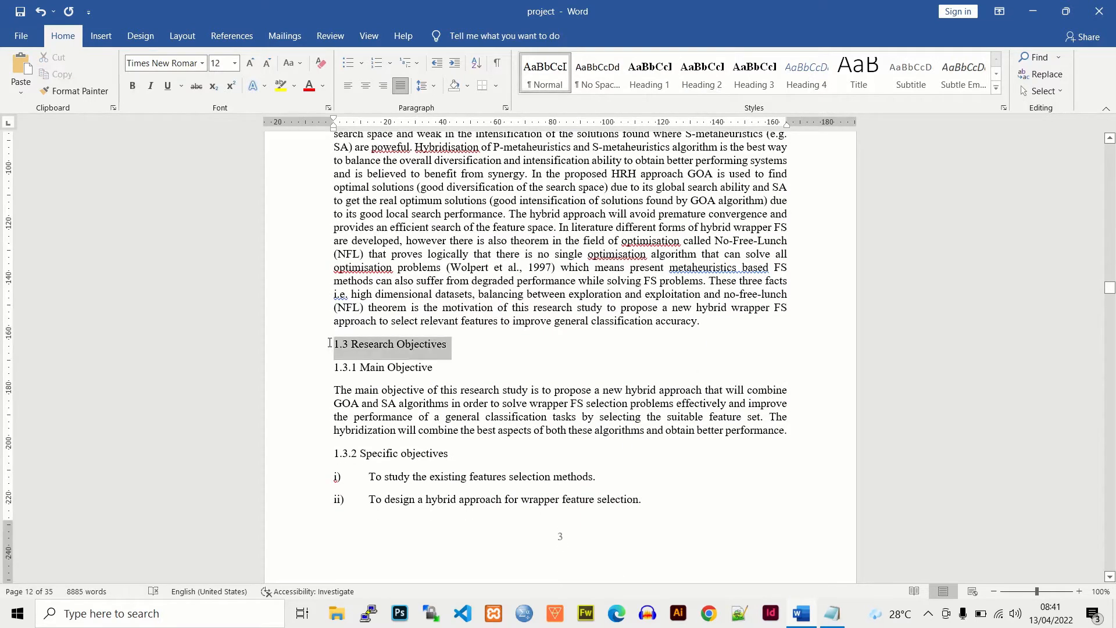
{"action": "left_click", "coordinate": [702, 74]}
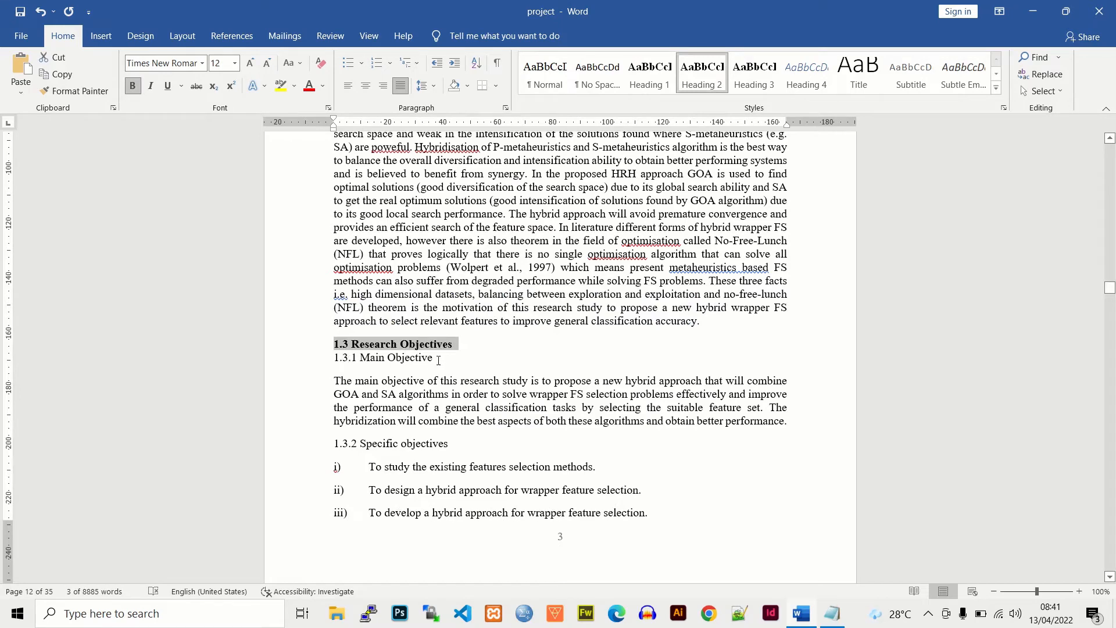
Step: Apply the Heading 3 style to the "1.3.1 Main Objective" heading and review that style's formatting settings
{"action": "left_click_drag", "start_coordinate": [438, 360], "coordinate": [334, 357]}
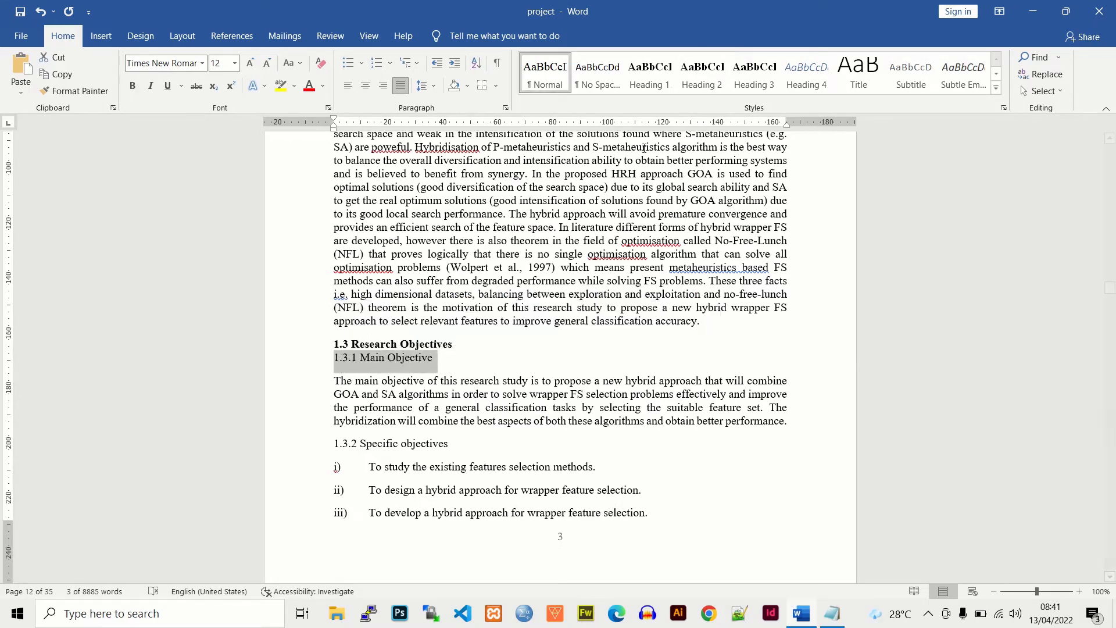
{"action": "left_click", "coordinate": [754, 74]}
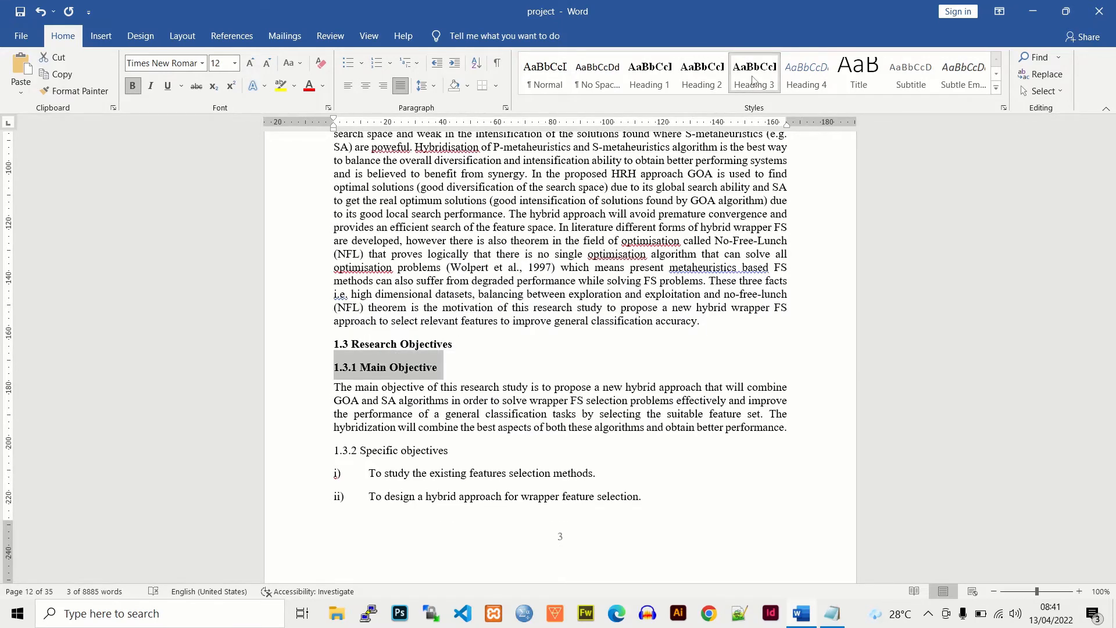
{"action": "right_click", "coordinate": [753, 80]}
{"action": "left_click", "coordinate": [773, 105]}
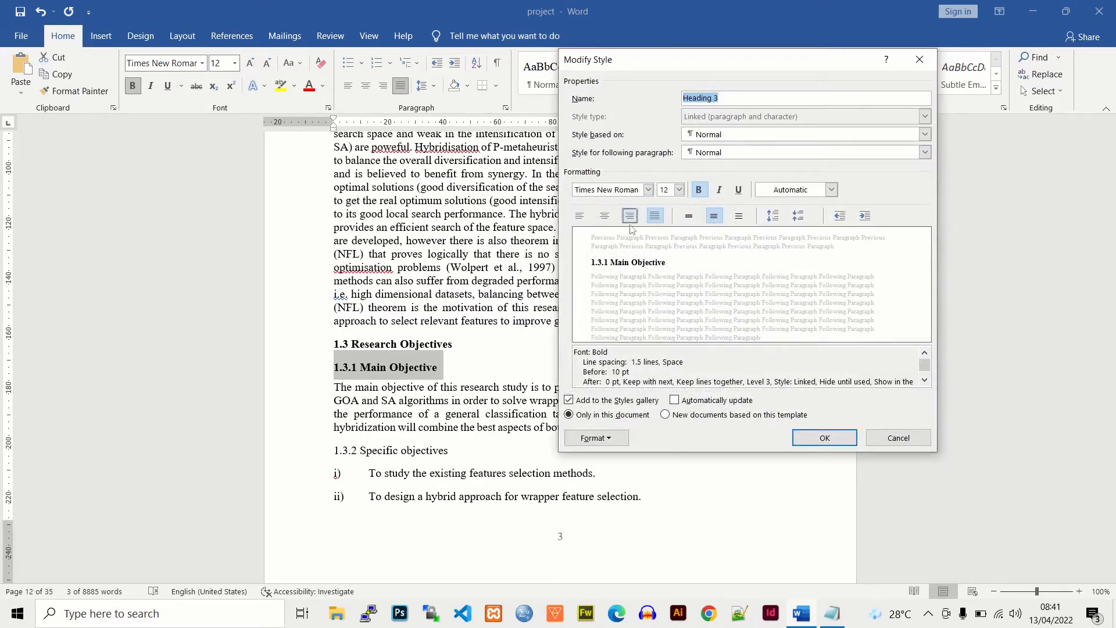
{"action": "left_click", "coordinate": [832, 436]}
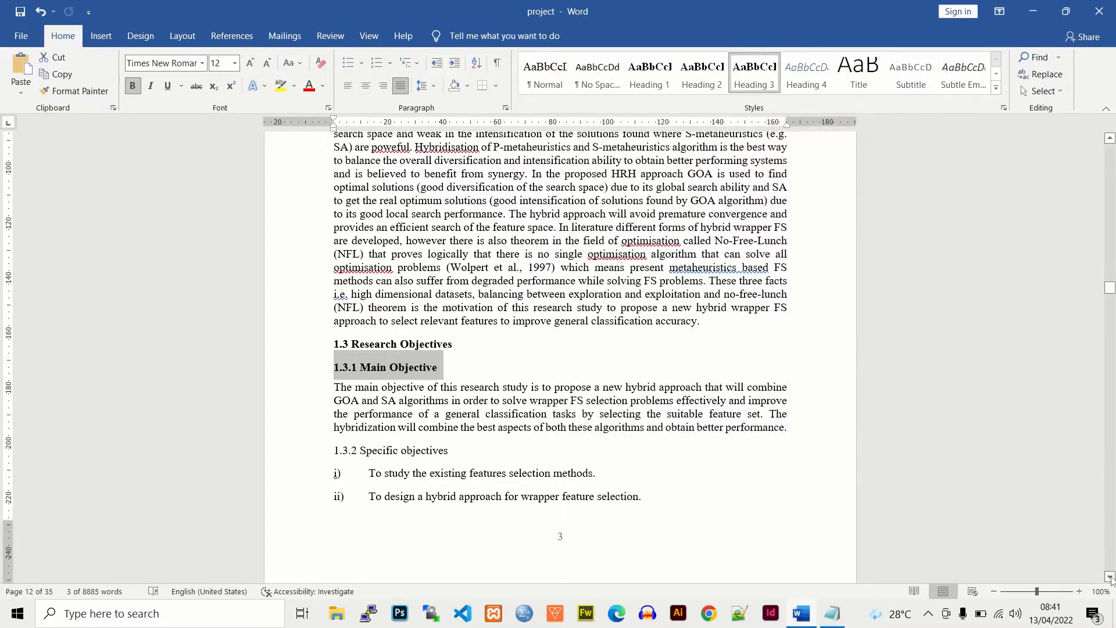
Step: Apply the Heading 2 style to the "1.4 Research questions" and "1.5 Justification of the study" headings
{"action": "left_click", "coordinate": [1110, 577]}
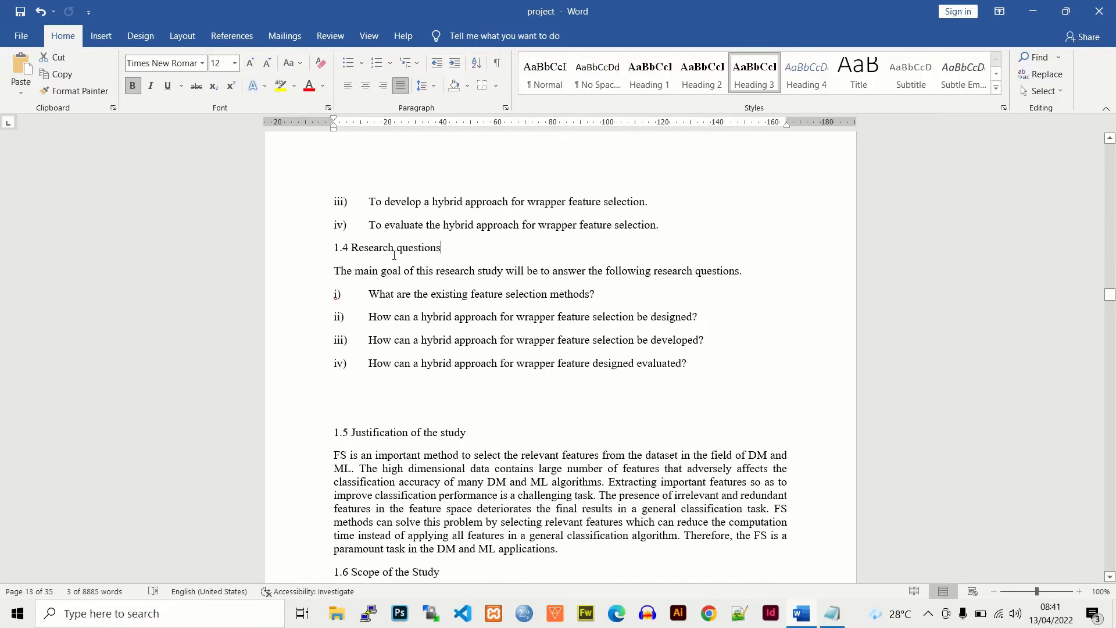
{"action": "triple_click", "coordinate": [394, 254]}
{"action": "left_click", "coordinate": [702, 79]}
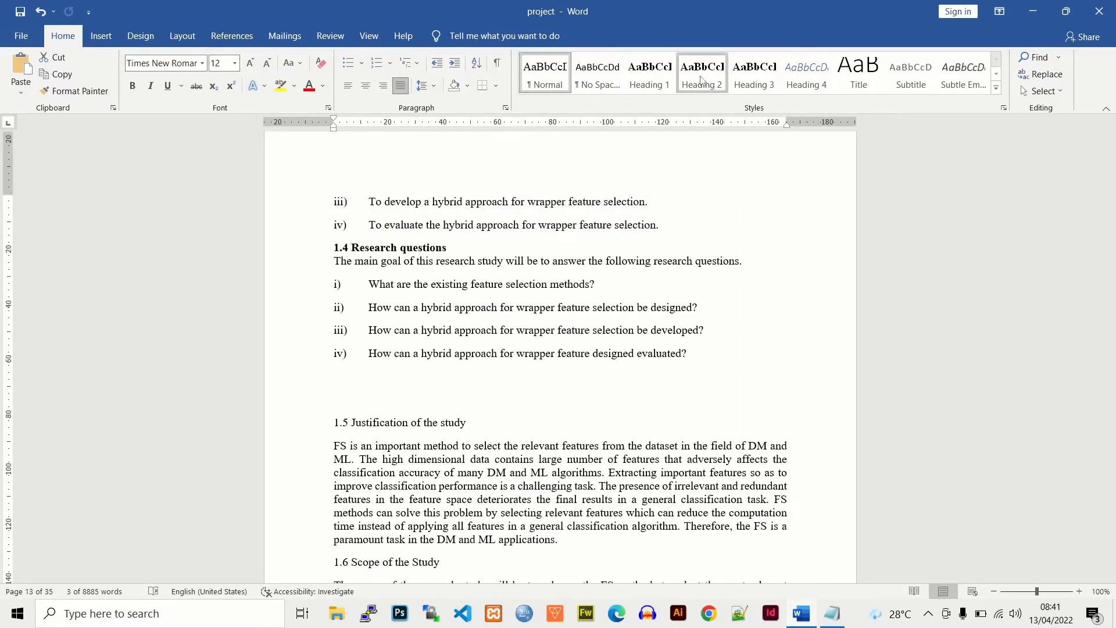
{"action": "left_click_drag", "start_coordinate": [481, 419], "coordinate": [245, 438]}
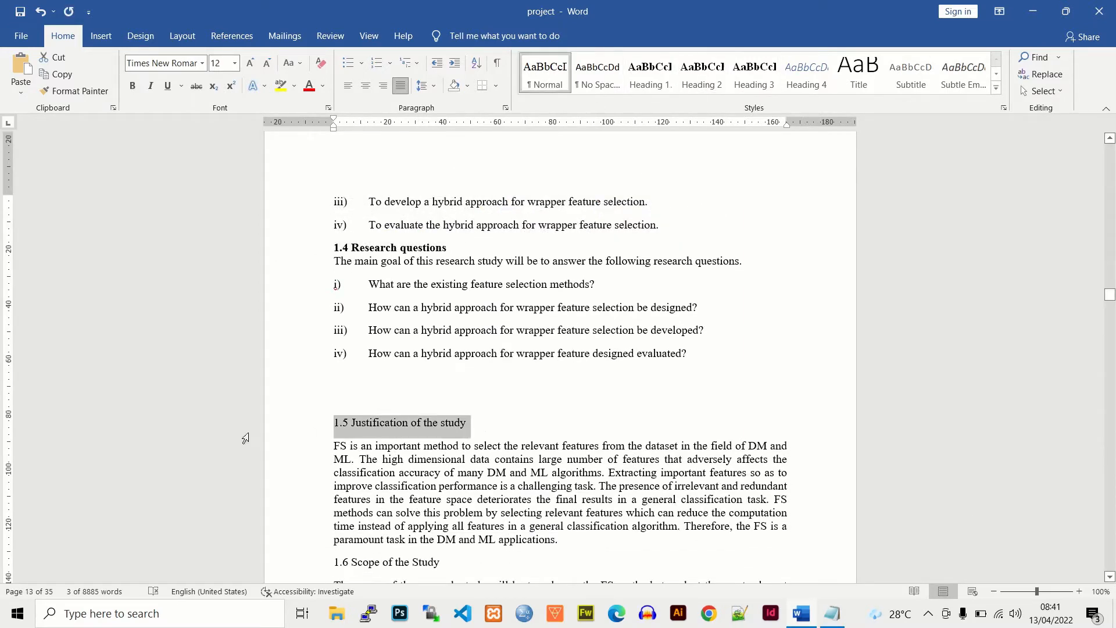
{"action": "left_click", "coordinate": [702, 75]}
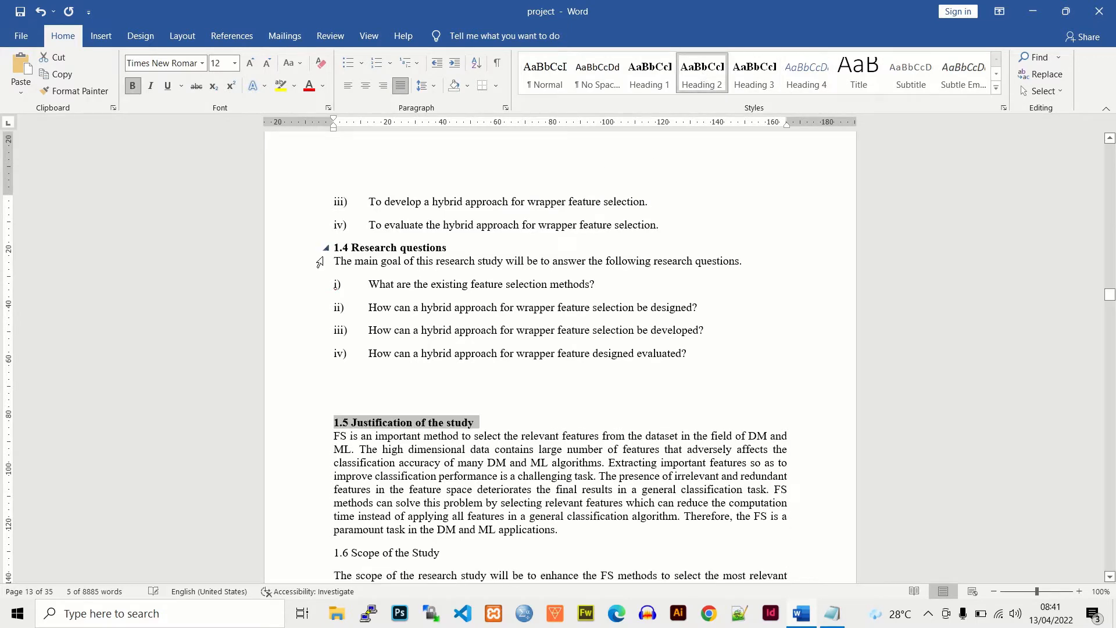
Step: Apply the Heading 2 style to the "1.6 Scope of the Study" heading
{"action": "left_click", "coordinate": [375, 248]}
{"action": "left_click", "coordinate": [386, 552]}
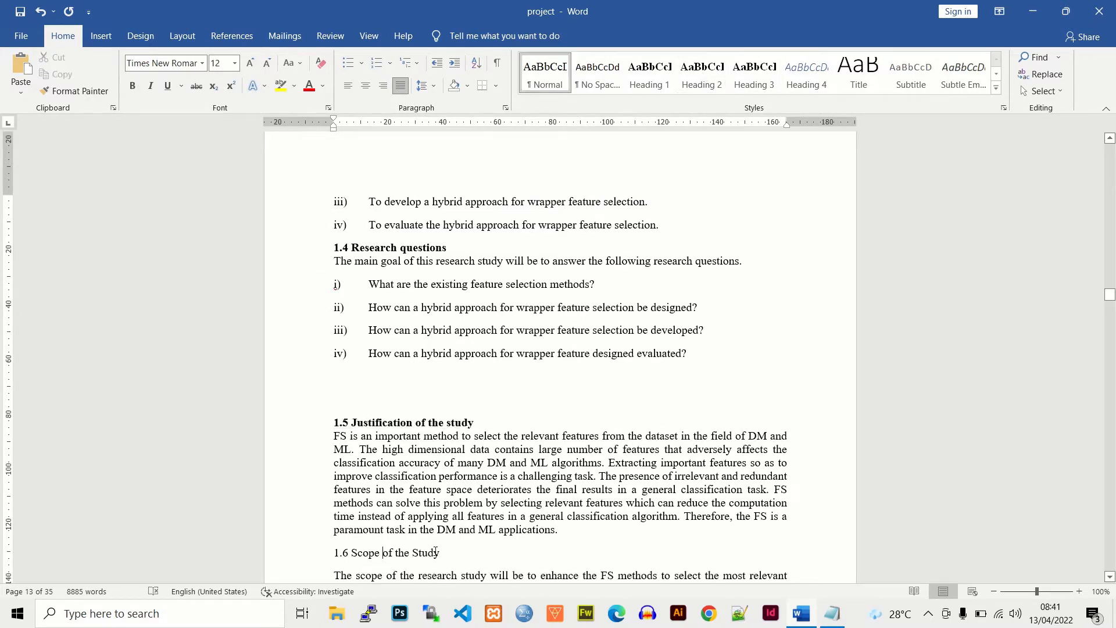
{"action": "left_click_drag", "start_coordinate": [389, 552], "coordinate": [317, 549]}
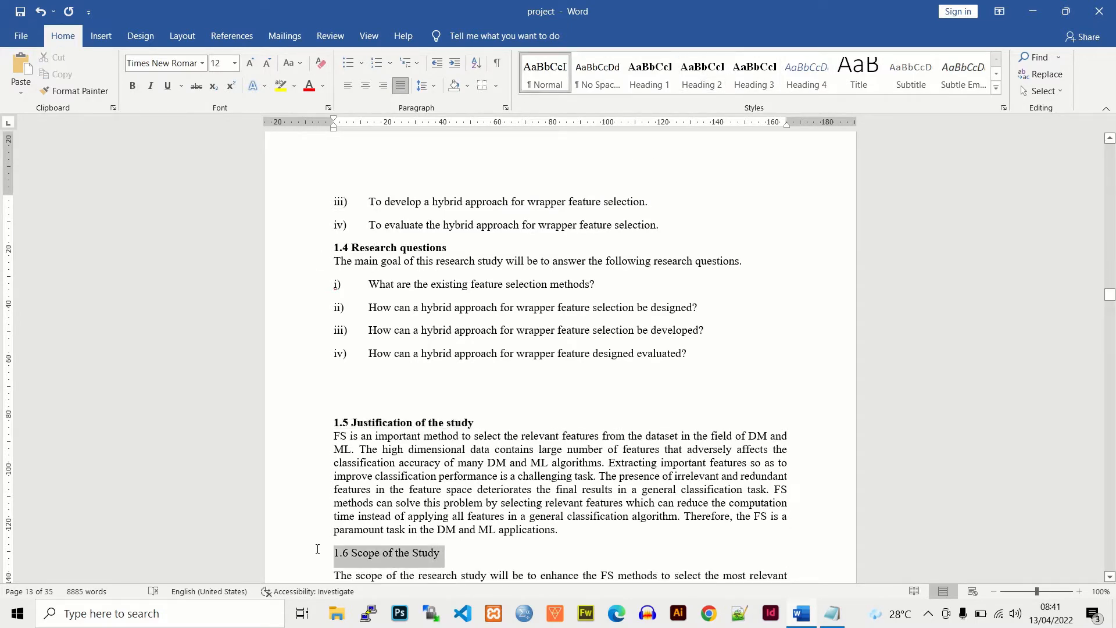
{"action": "left_click", "coordinate": [702, 74]}
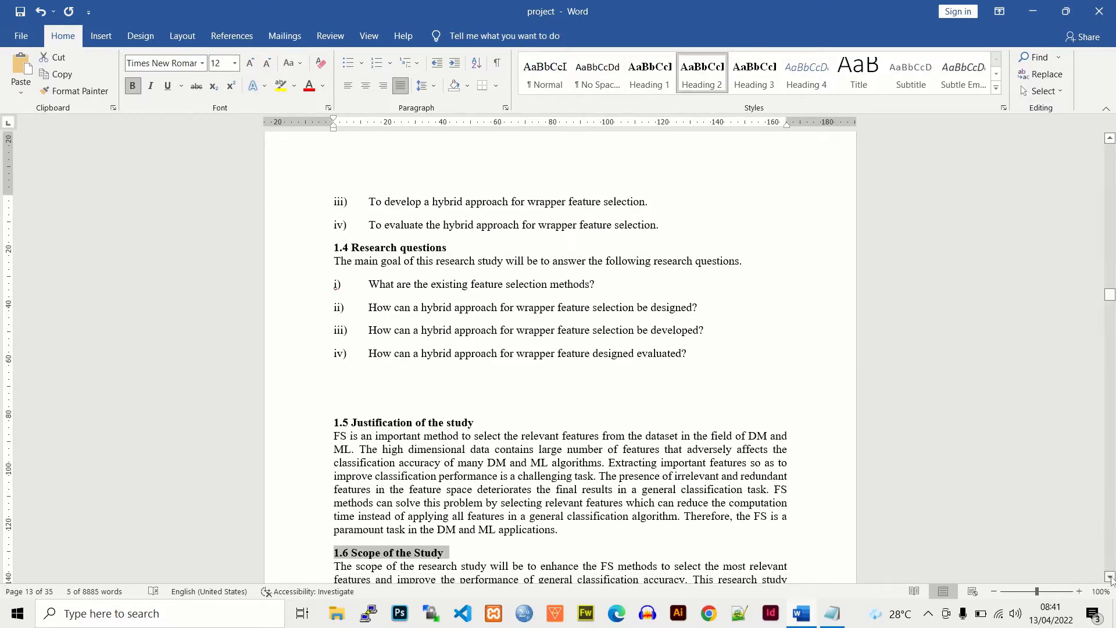
Step: Insert a page break before the "CHAPTER TWO" heading so that it starts on a new page
{"action": "scroll", "coordinate": [1110, 577], "scroll_direction": "down", "scroll_amount": 5}
{"action": "scroll", "coordinate": [1110, 577], "scroll_direction": "down", "scroll_amount": 8}
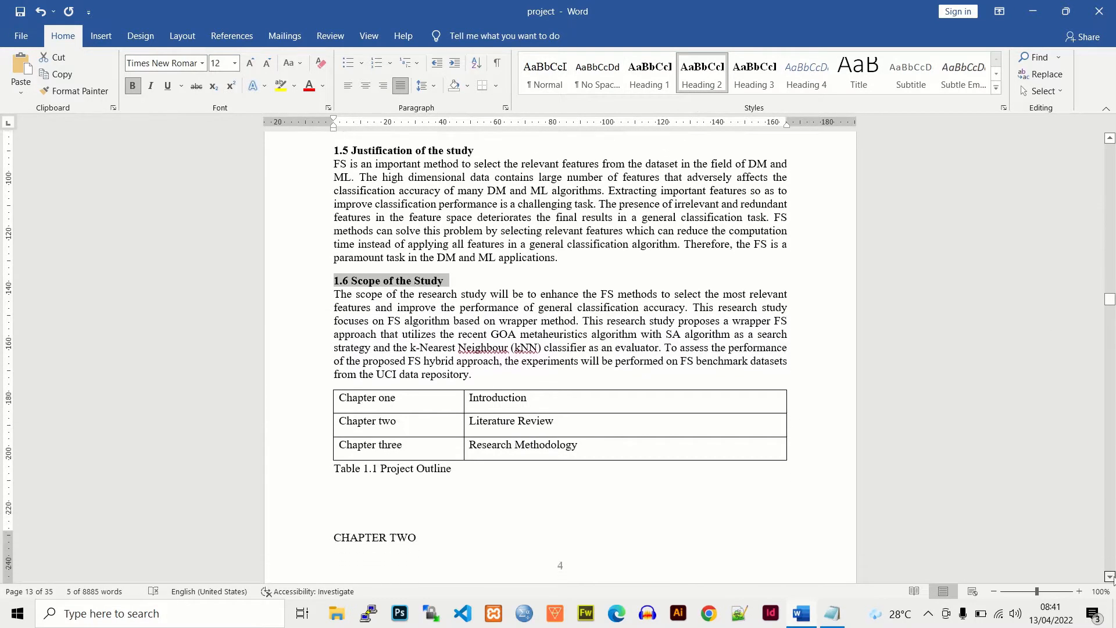
{"action": "left_click", "coordinate": [364, 314]}
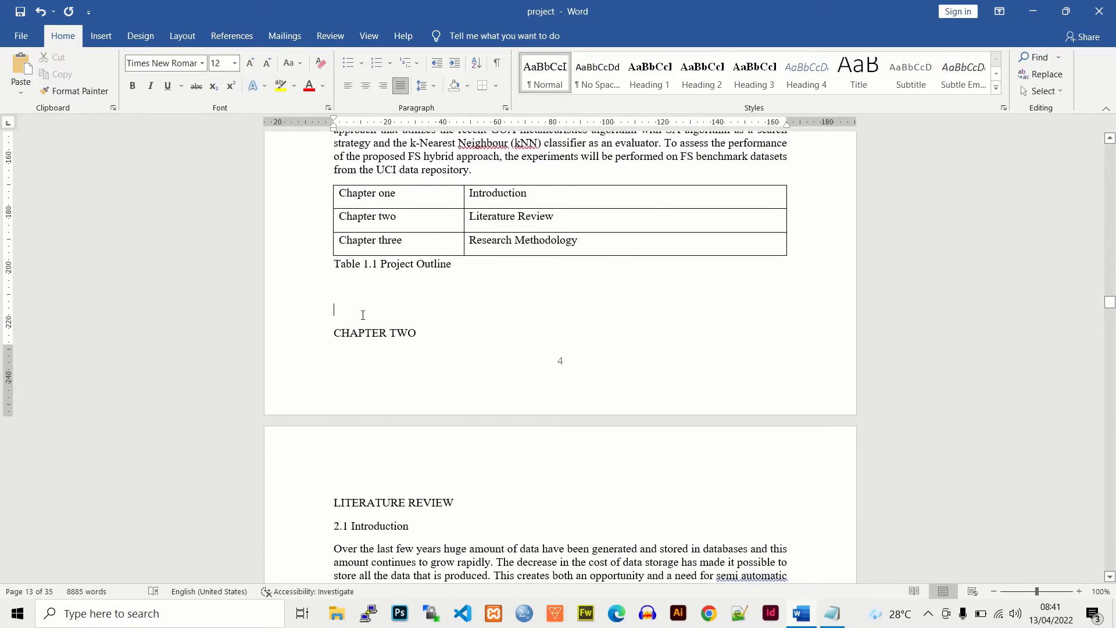
{"action": "key", "text": "ctrl+Return"}
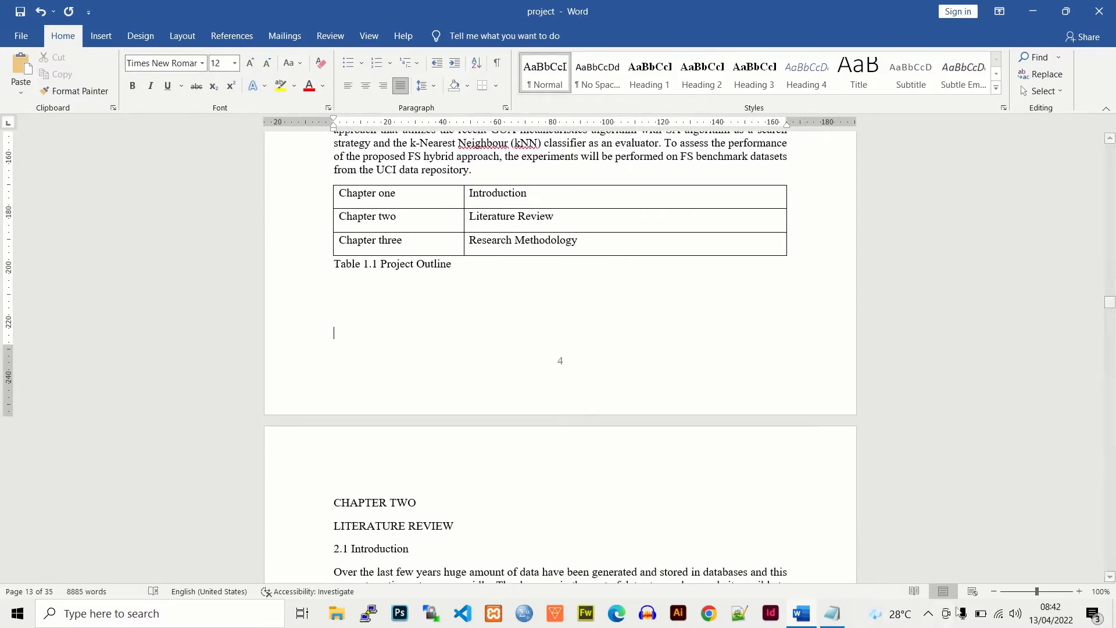
Step: Apply the Heading 1 style to the "CHAPTER TWO" and "LITERATURE REVIEW" headings
{"action": "scroll", "coordinate": [1111, 577], "scroll_direction": "down", "scroll_amount": 5}
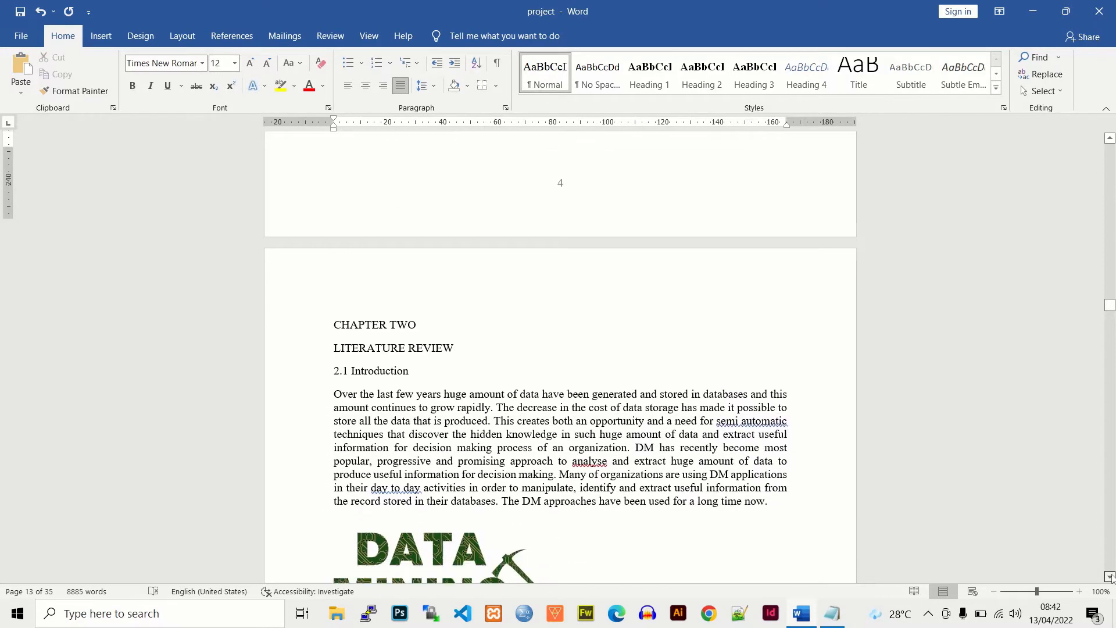
{"action": "left_click_drag", "start_coordinate": [414, 291], "coordinate": [327, 292]}
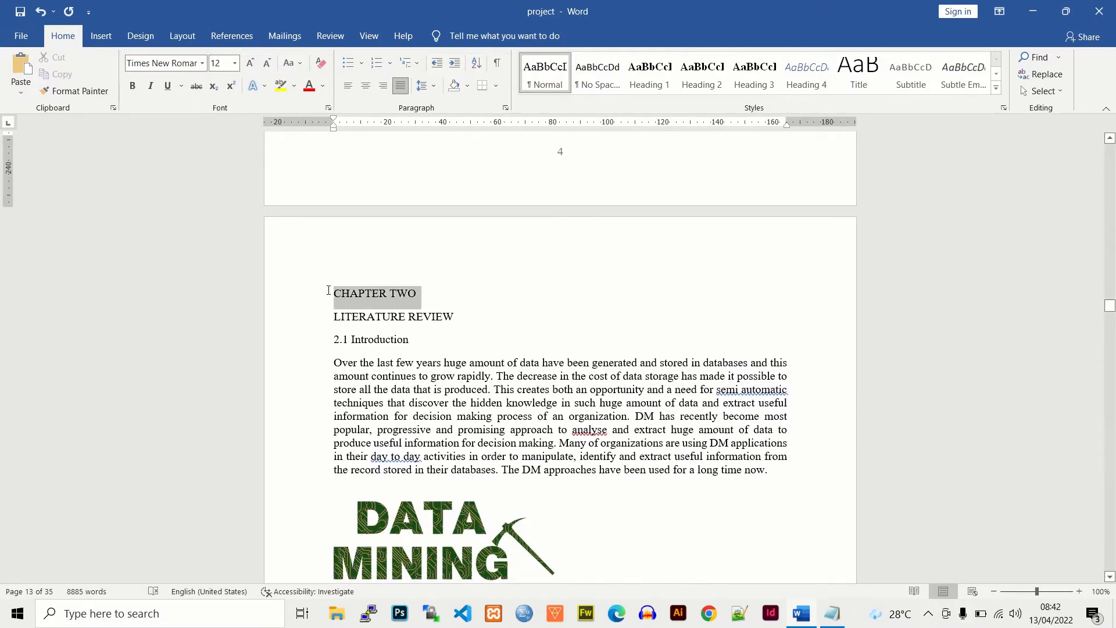
{"action": "left_click", "coordinate": [654, 86]}
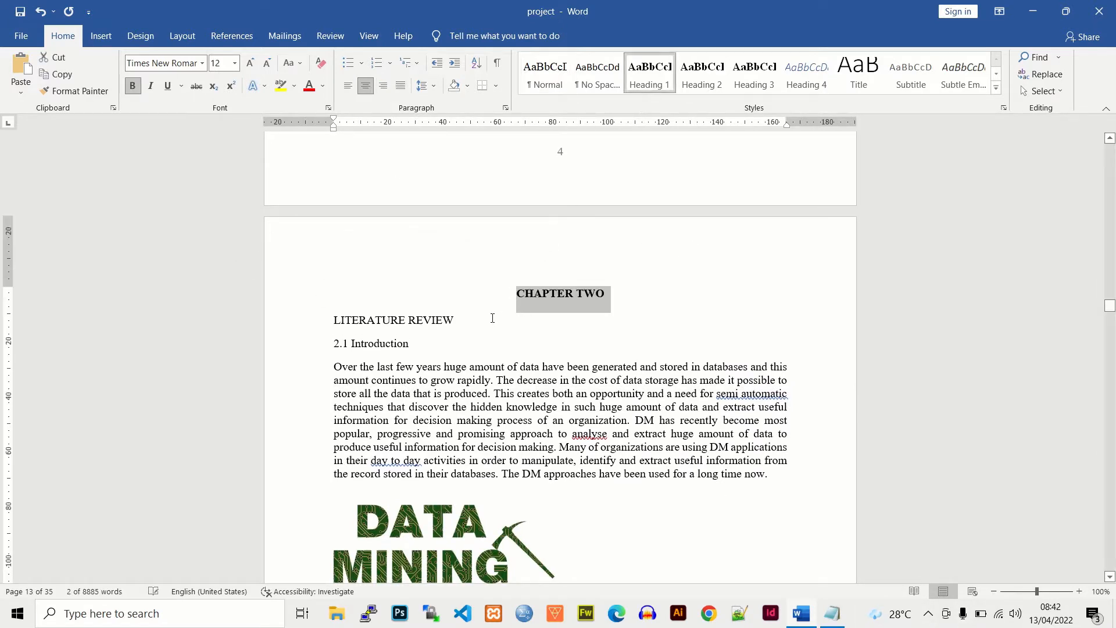
{"action": "left_click_drag", "start_coordinate": [457, 319], "coordinate": [334, 322]}
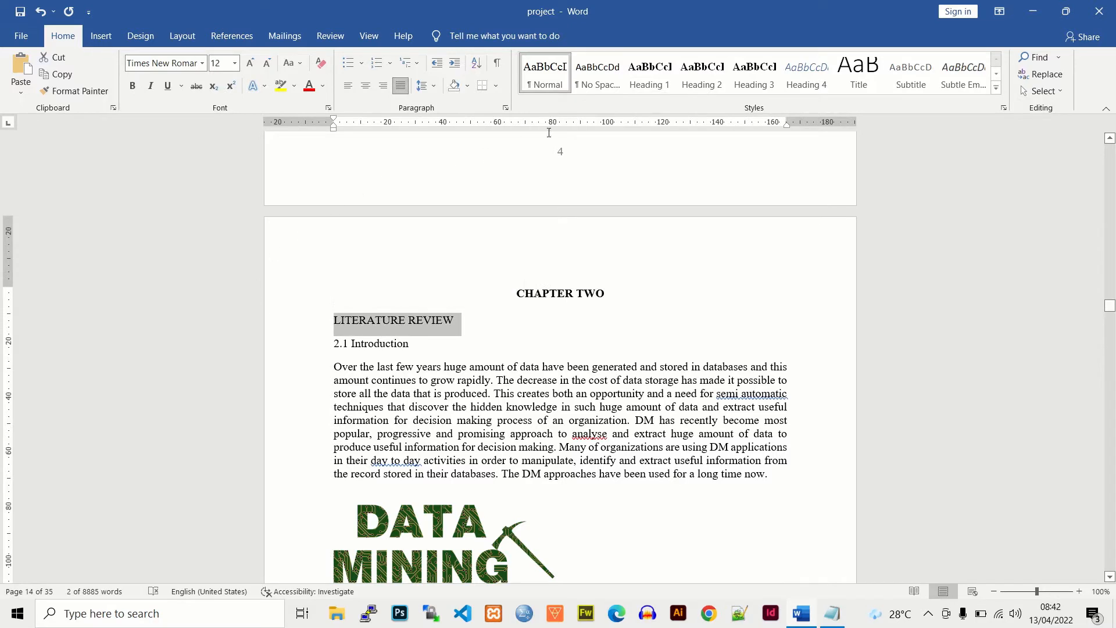
{"action": "left_click", "coordinate": [697, 81]}
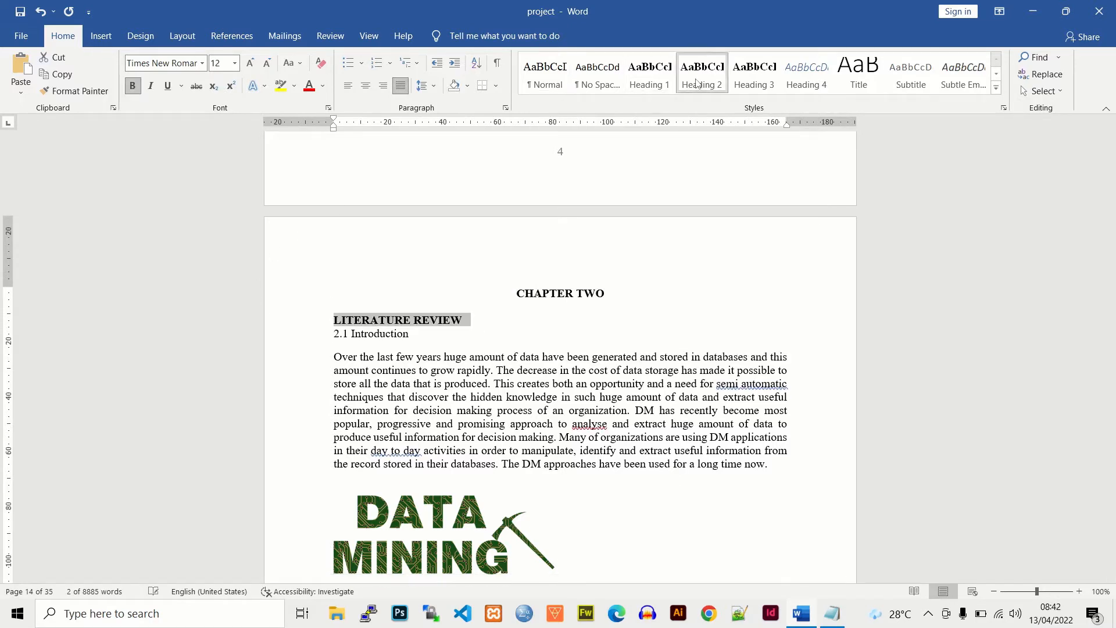
{"action": "left_click", "coordinate": [659, 82]}
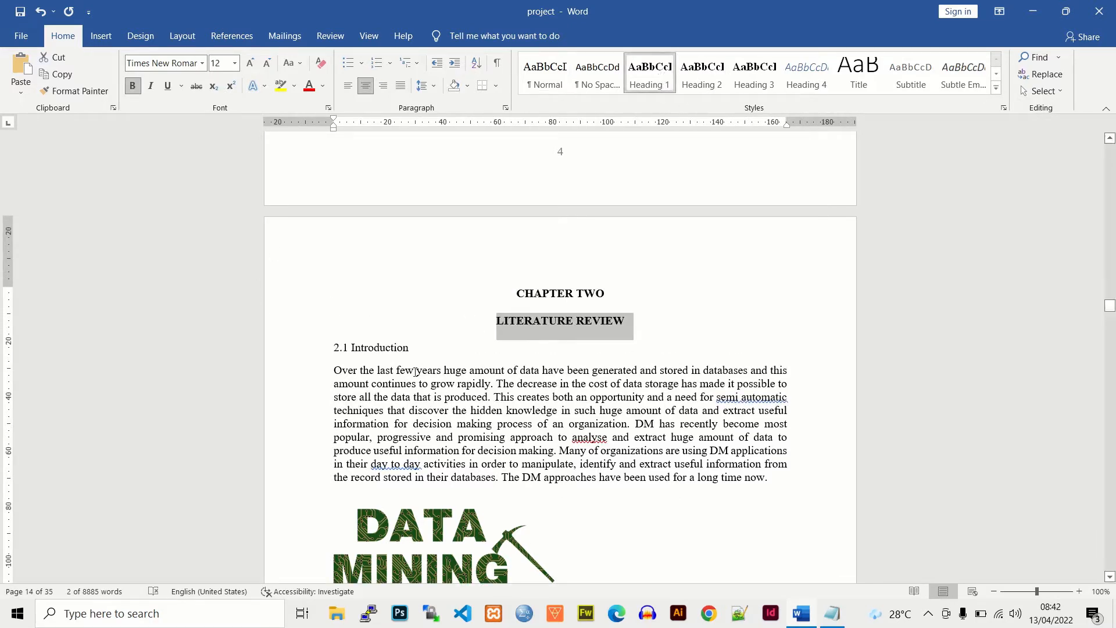
Step: Apply the Heading 2 style to the "2.1 Introduction" and "2.2 Feature Selection (FS)" headings and save the document
{"action": "left_click_drag", "start_coordinate": [406, 349], "coordinate": [334, 349]}
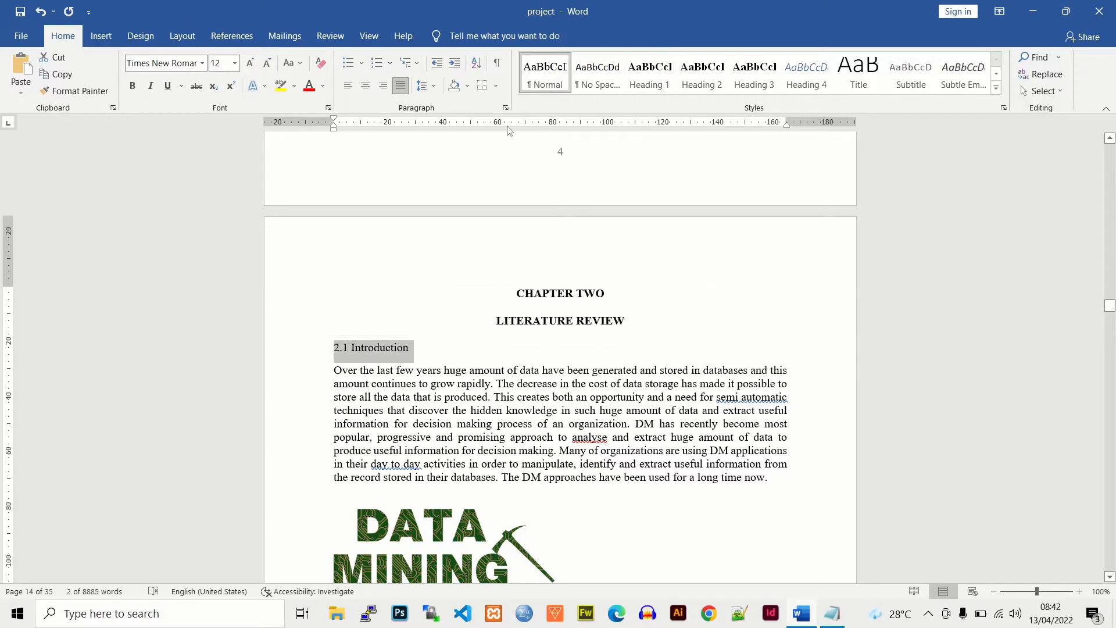
{"action": "left_click", "coordinate": [689, 81]}
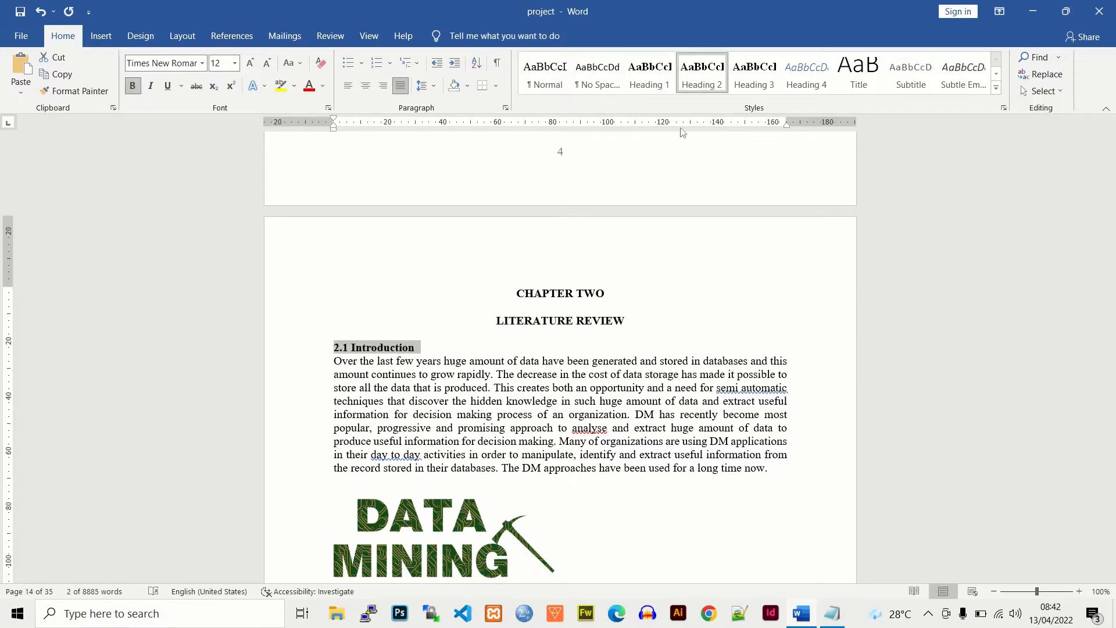
{"action": "left_click_drag", "start_coordinate": [1109, 578], "coordinate": [1109, 578]}
{"action": "left_click_drag", "start_coordinate": [463, 443], "coordinate": [328, 447]}
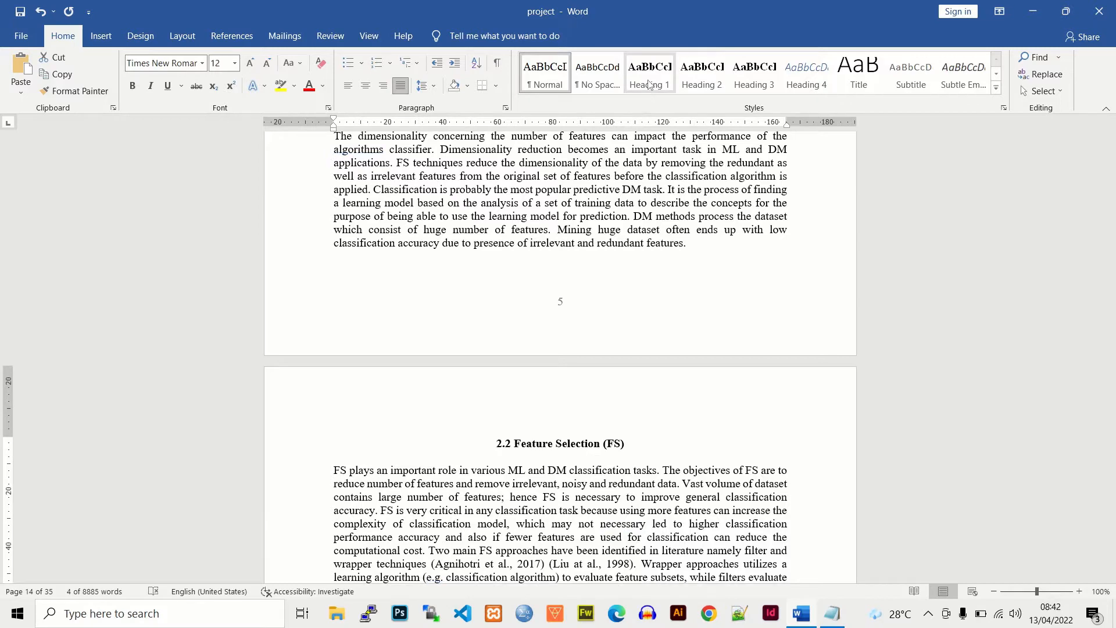
{"action": "left_click", "coordinate": [702, 75]}
{"action": "left_click", "coordinate": [511, 440]}
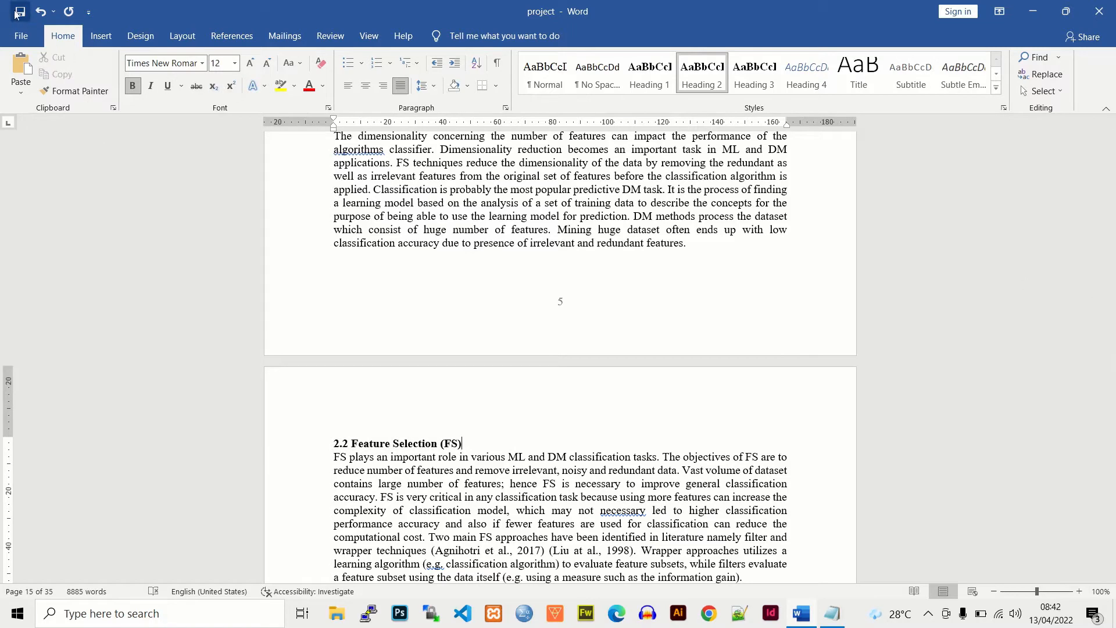
{"action": "key", "text": "ctrl+s"}
Step: Open the custom table of contents settings for the empty line below the "TABLE OF CONTENTS" heading
{"action": "left_click_drag", "start_coordinate": [1111, 315], "coordinate": [1110, 196]}
{"action": "left_click", "coordinate": [554, 353]}
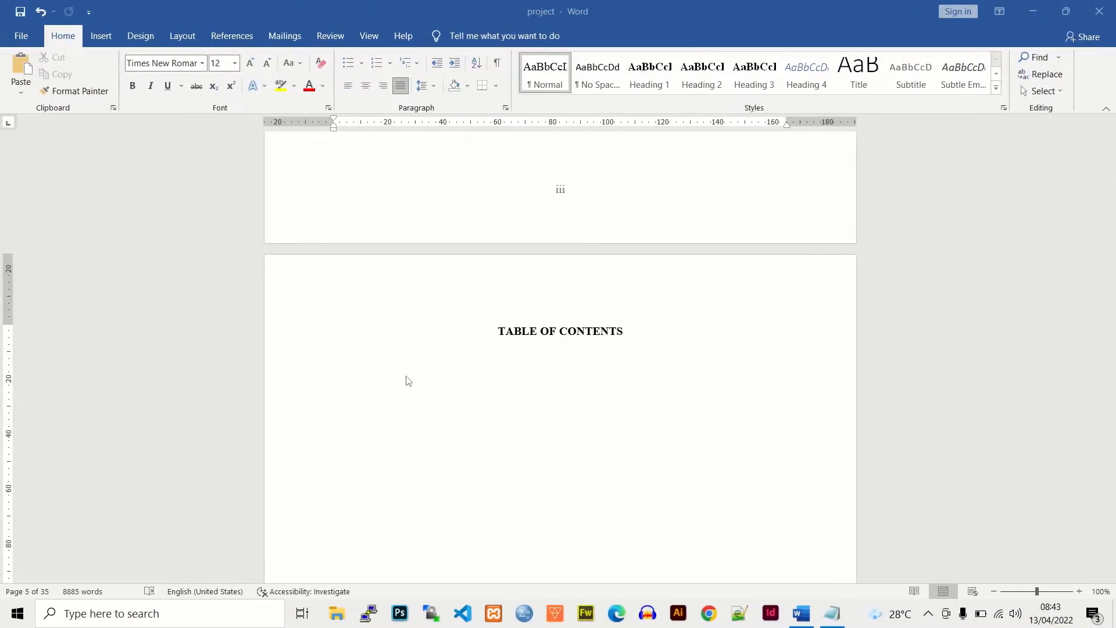
{"action": "left_click", "coordinate": [329, 390]}
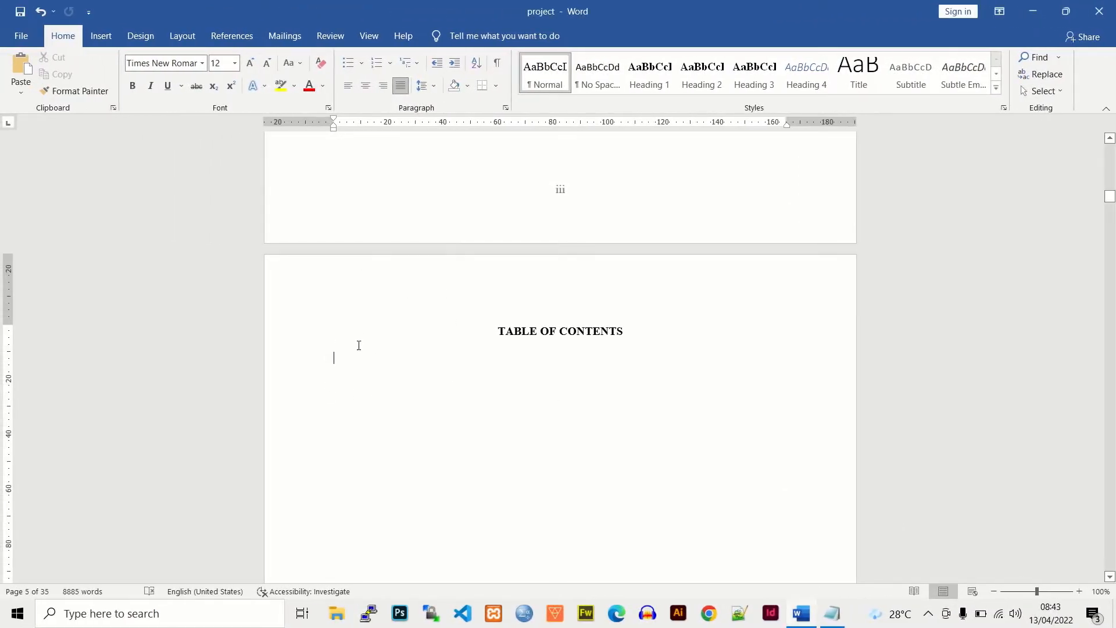
{"action": "left_click", "coordinate": [229, 39]}
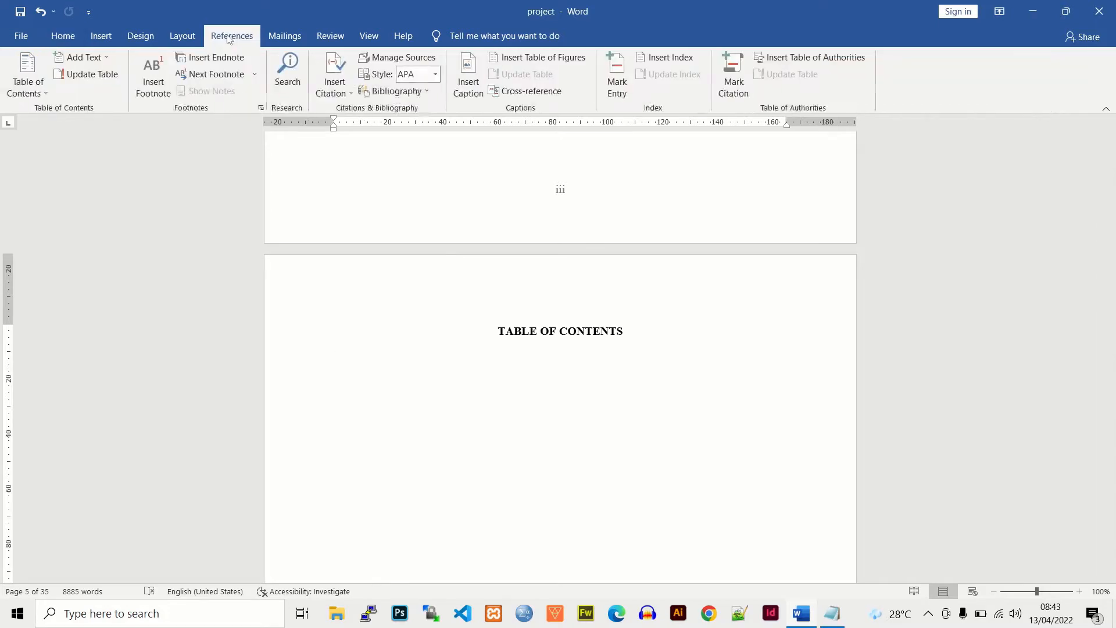
{"action": "left_click", "coordinate": [45, 93]}
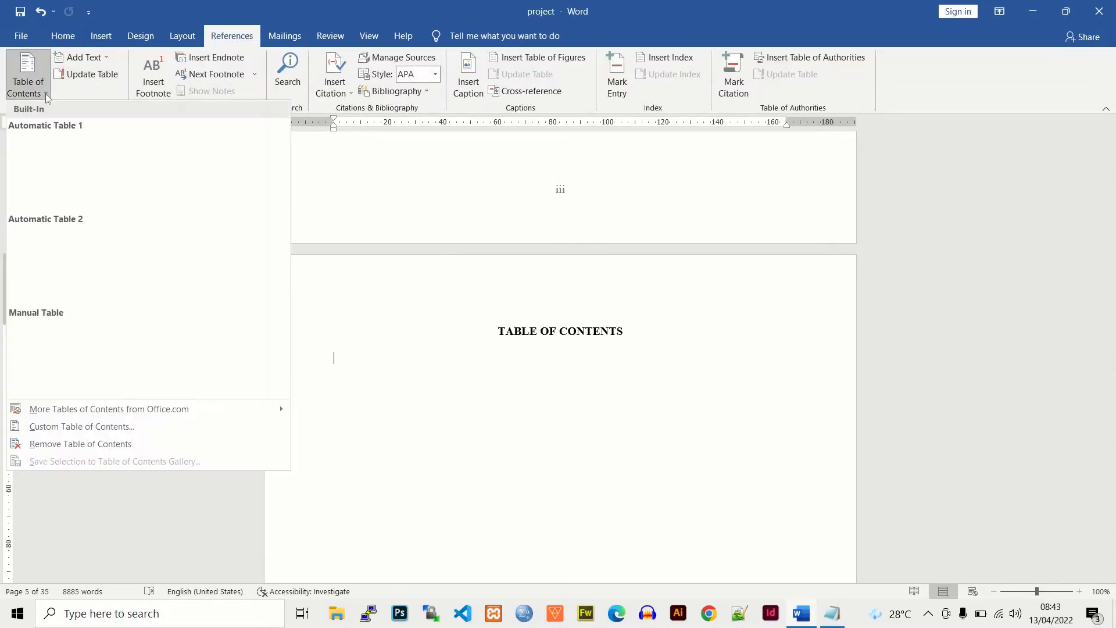
{"action": "left_click", "coordinate": [52, 427]}
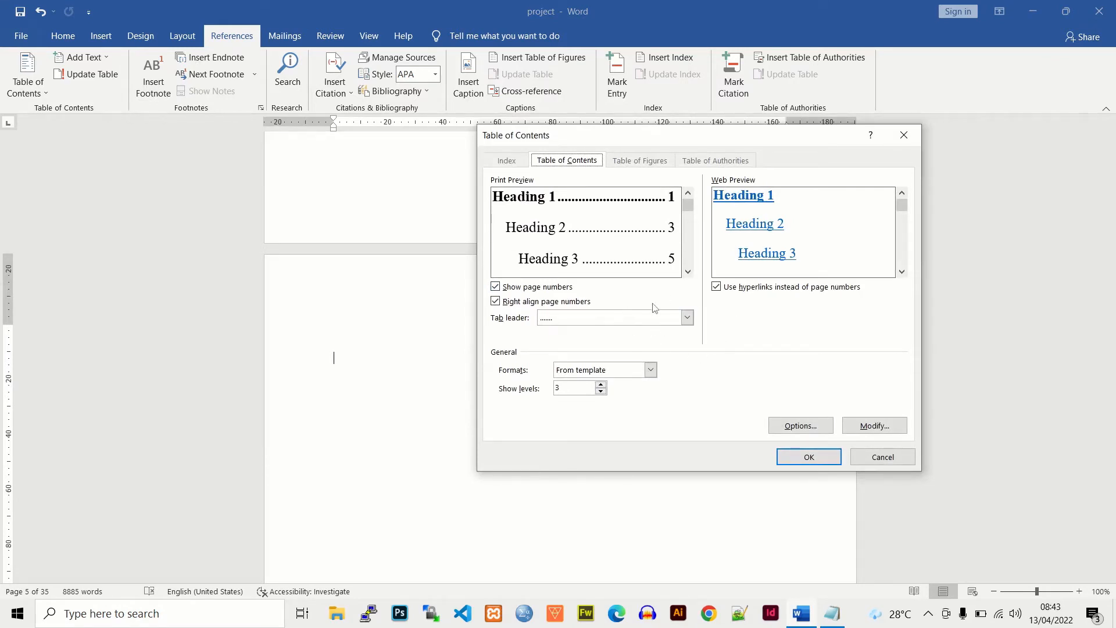
Step: Review the formatting settings of the TOC 1 style used for first-level table of contents entries
{"action": "left_click", "coordinate": [881, 432]}
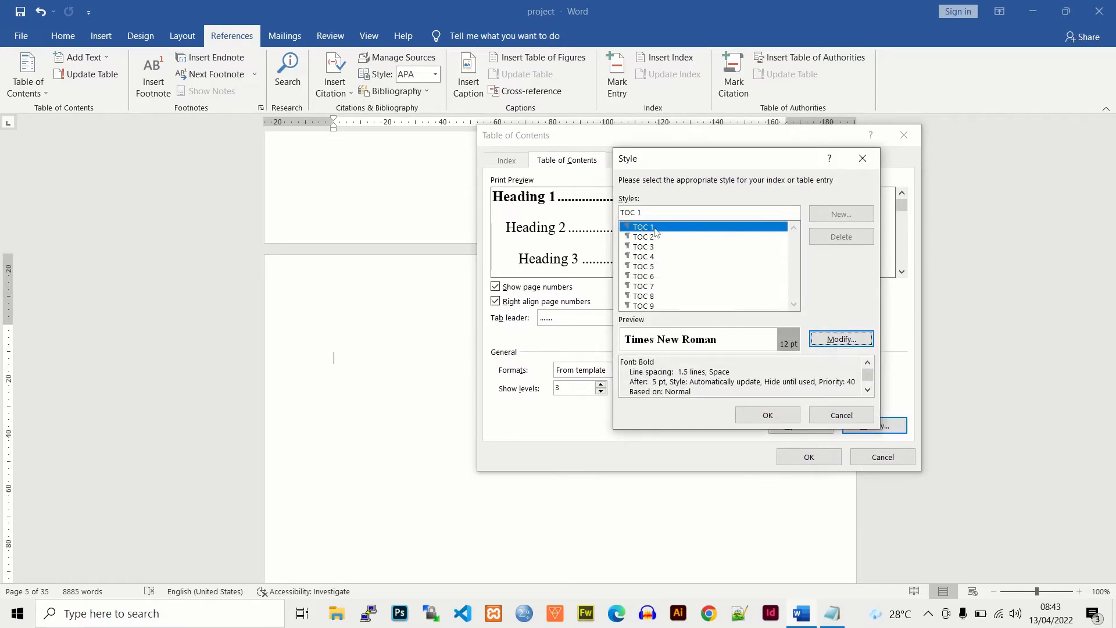
{"action": "left_click", "coordinate": [842, 339]}
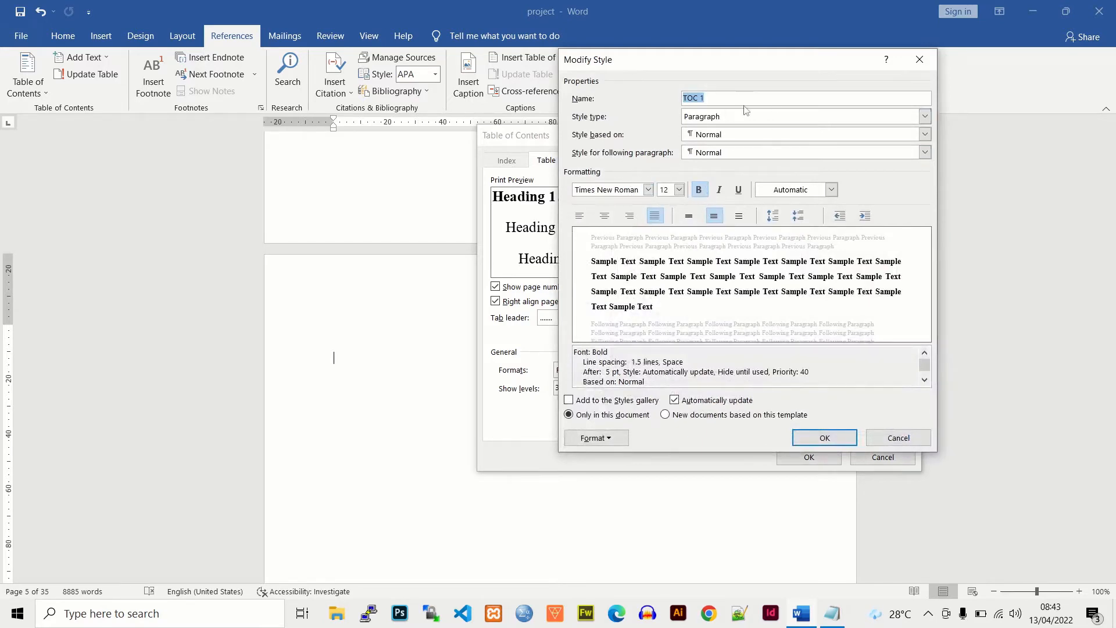
{"action": "left_click", "coordinate": [825, 440]}
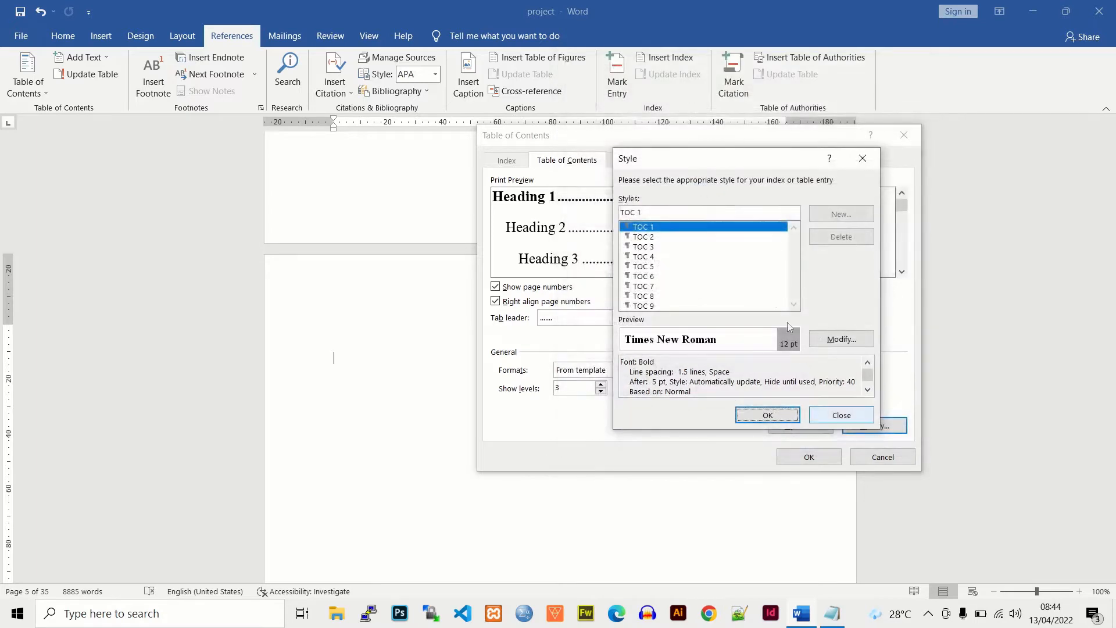
Step: Review the formatting settings of the TOC 2 and TOC 3 styles and return to the table of contents settings
{"action": "left_click", "coordinate": [647, 237]}
{"action": "double_click", "coordinate": [648, 239]}
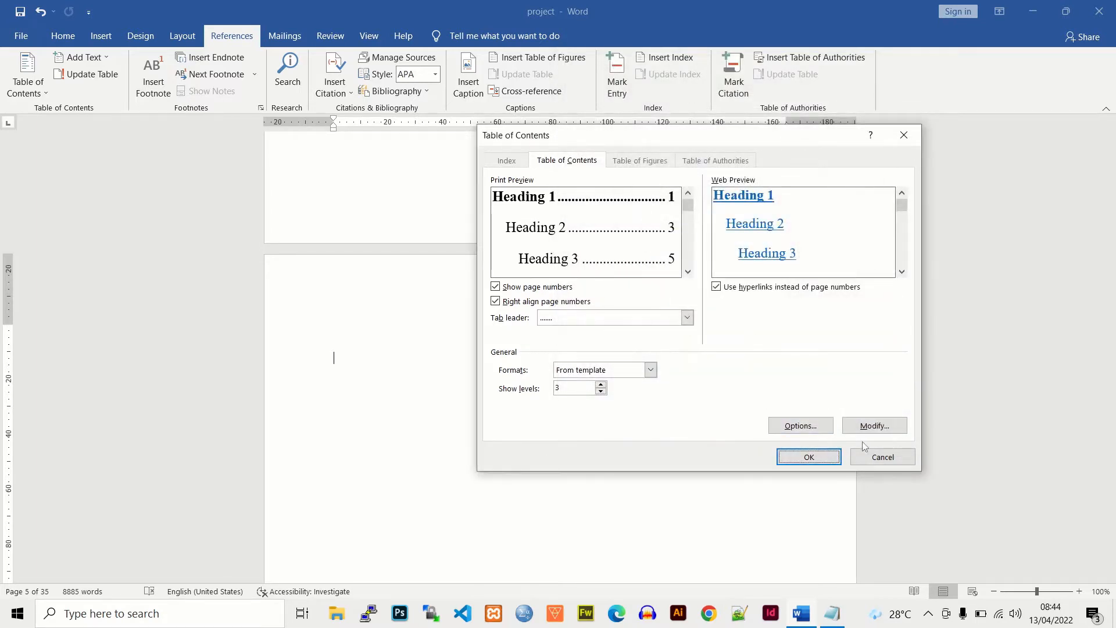
{"action": "left_click", "coordinate": [868, 427]}
{"action": "left_click", "coordinate": [654, 238]}
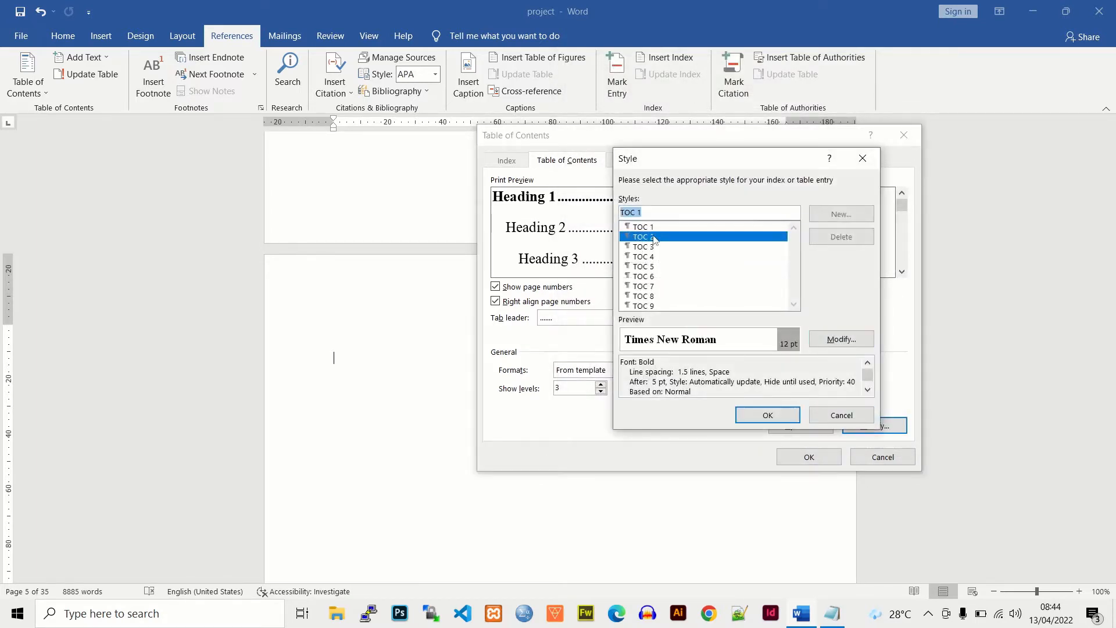
{"action": "left_click", "coordinate": [855, 341]}
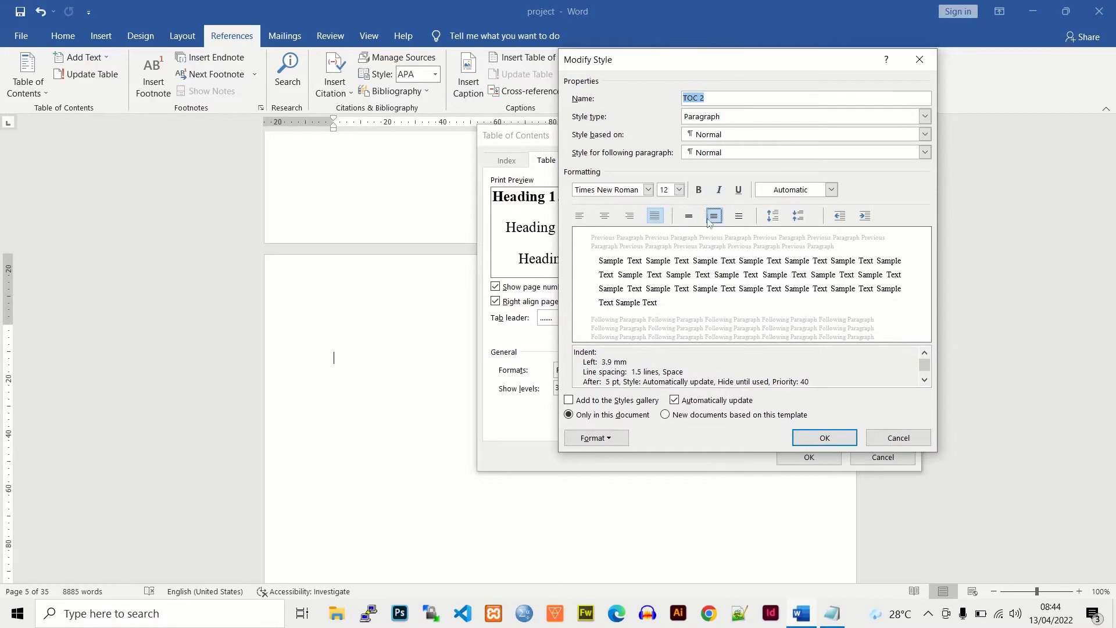
{"action": "left_click", "coordinate": [834, 433]}
{"action": "left_click", "coordinate": [649, 247]}
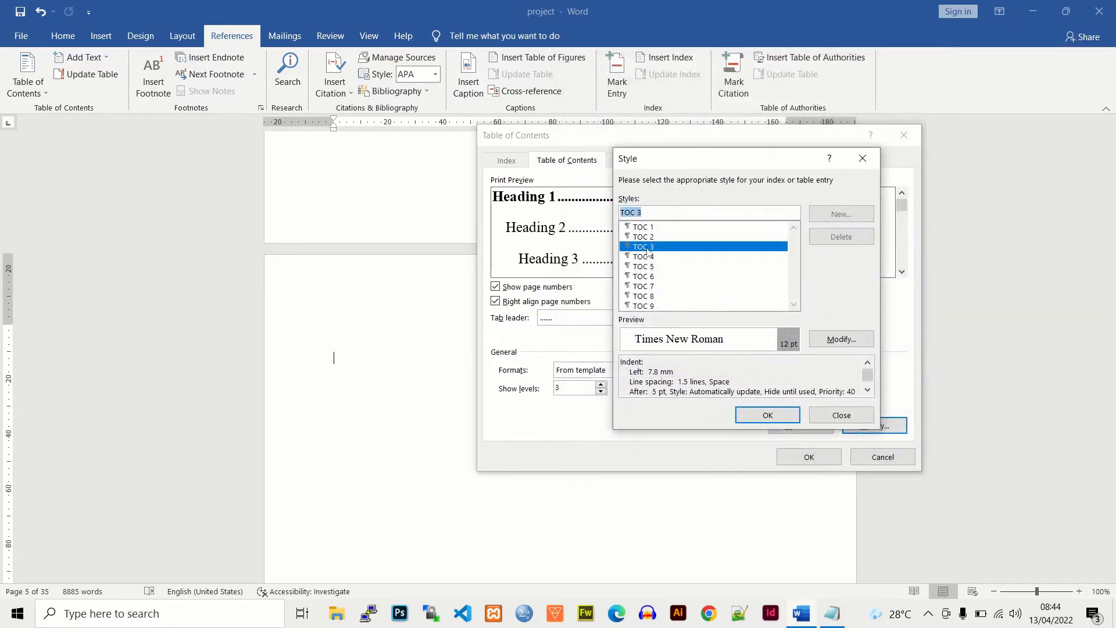
{"action": "left_click", "coordinate": [837, 339]}
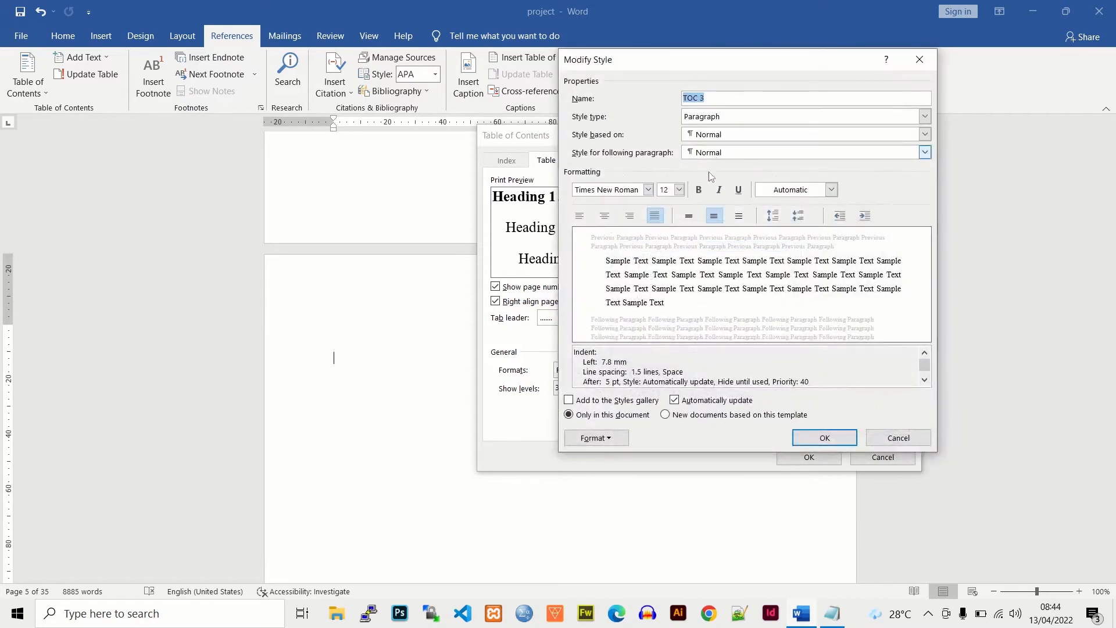
{"action": "left_click", "coordinate": [817, 439]}
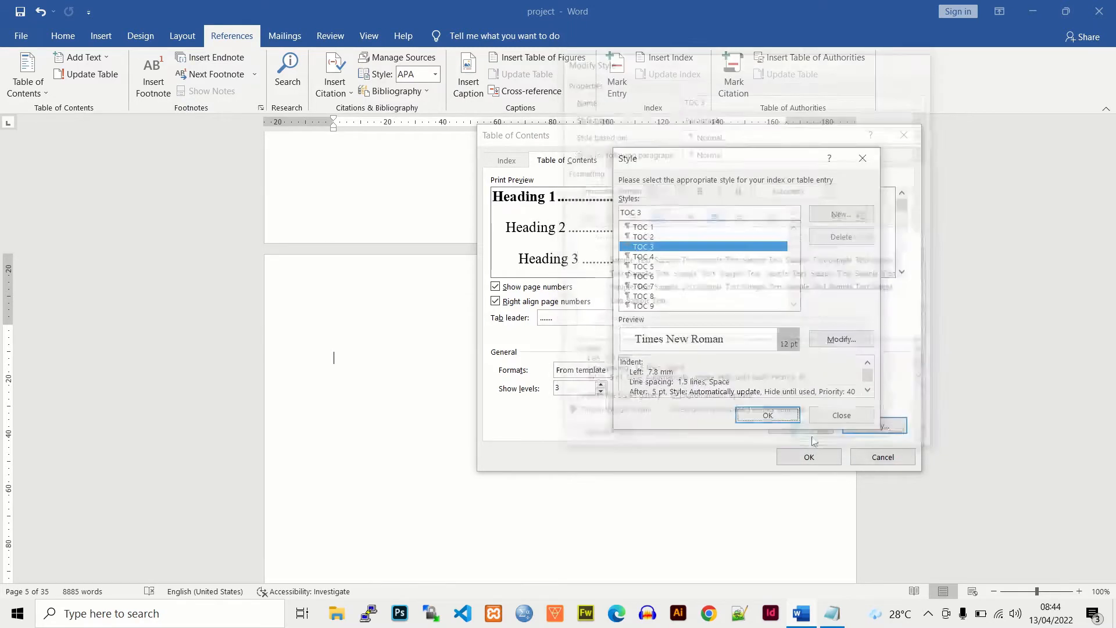
{"action": "left_click", "coordinate": [752, 416]}
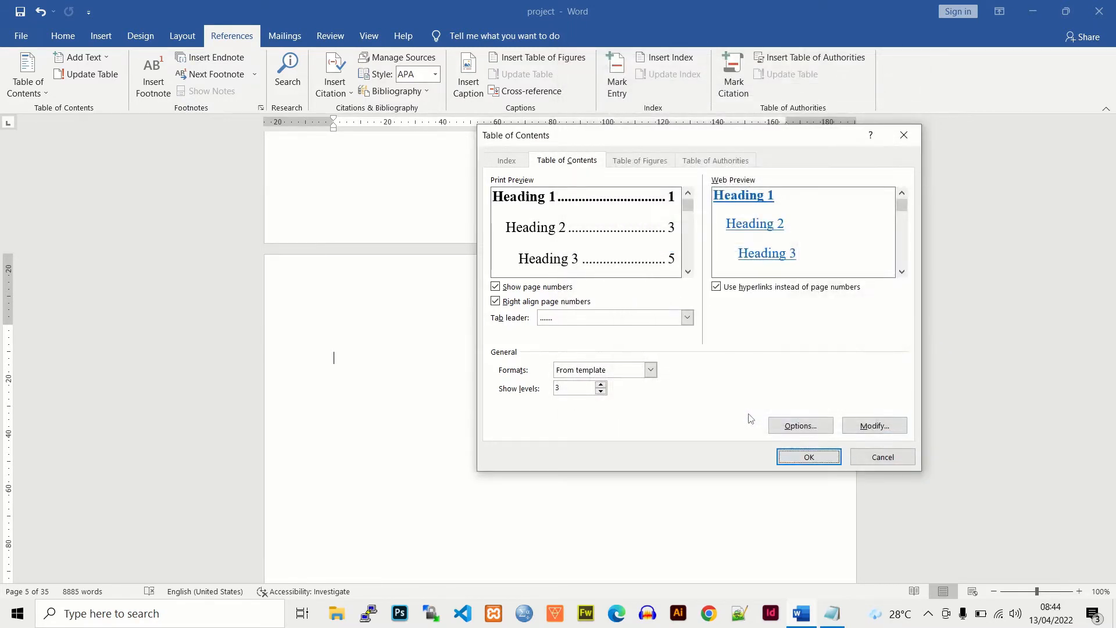
Step: Insert the custom table of contents below the "TABLE OF CONTENTS" heading and check its entries and page numbers
{"action": "left_click", "coordinate": [799, 460]}
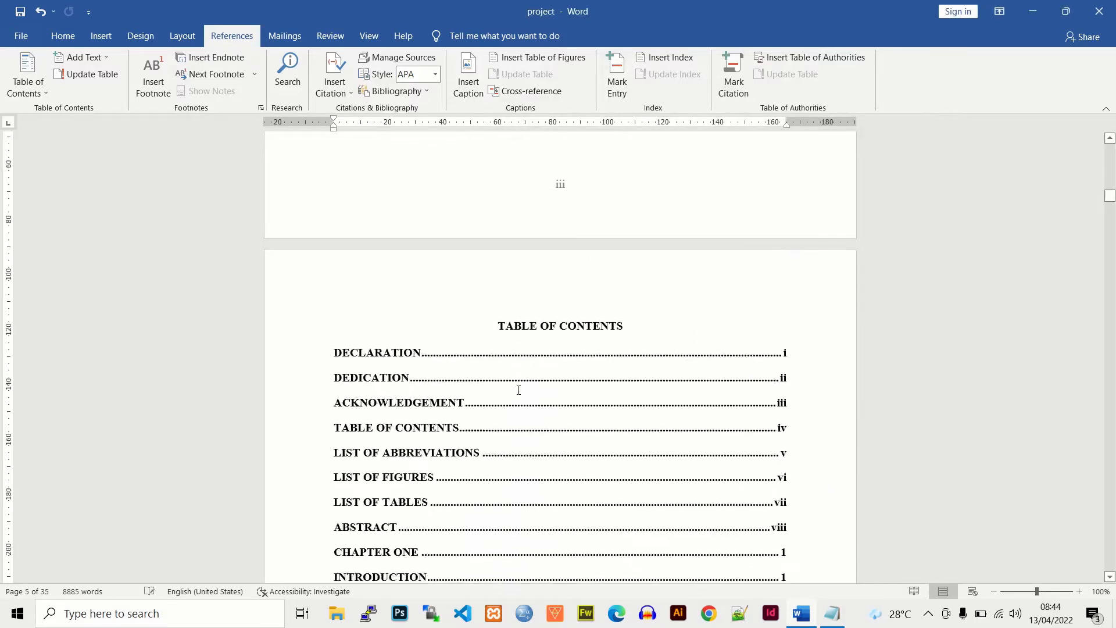
{"action": "scroll", "coordinate": [518, 390], "scroll_direction": "down", "scroll_amount": 5}
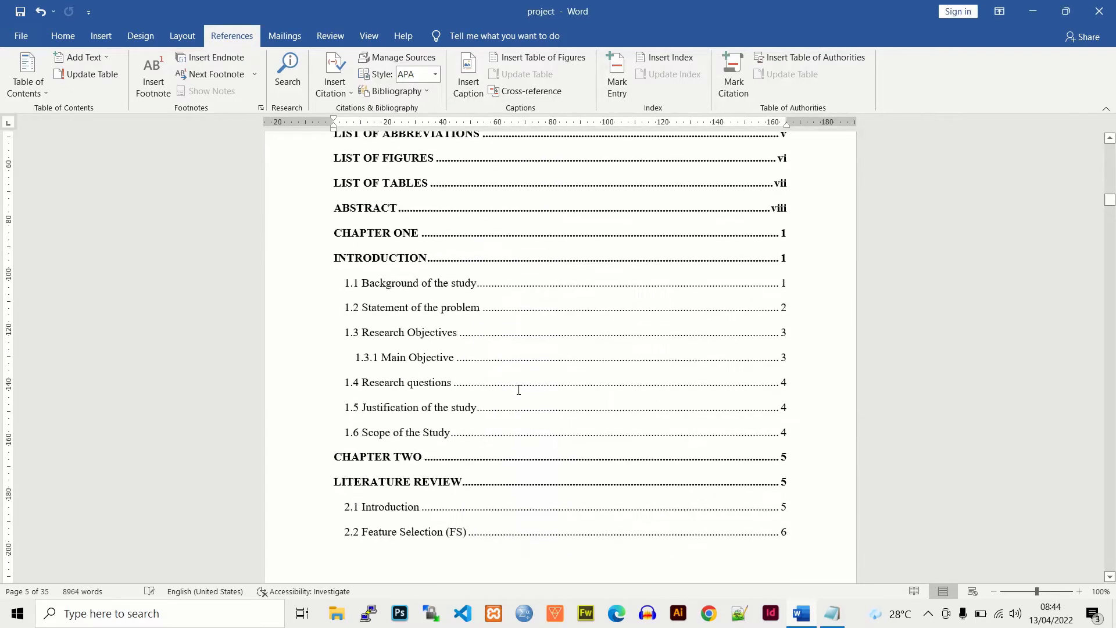
{"action": "left_click", "coordinate": [1115, 141]}
{"action": "scroll", "coordinate": [1110, 140], "scroll_direction": "up", "scroll_amount": 2}
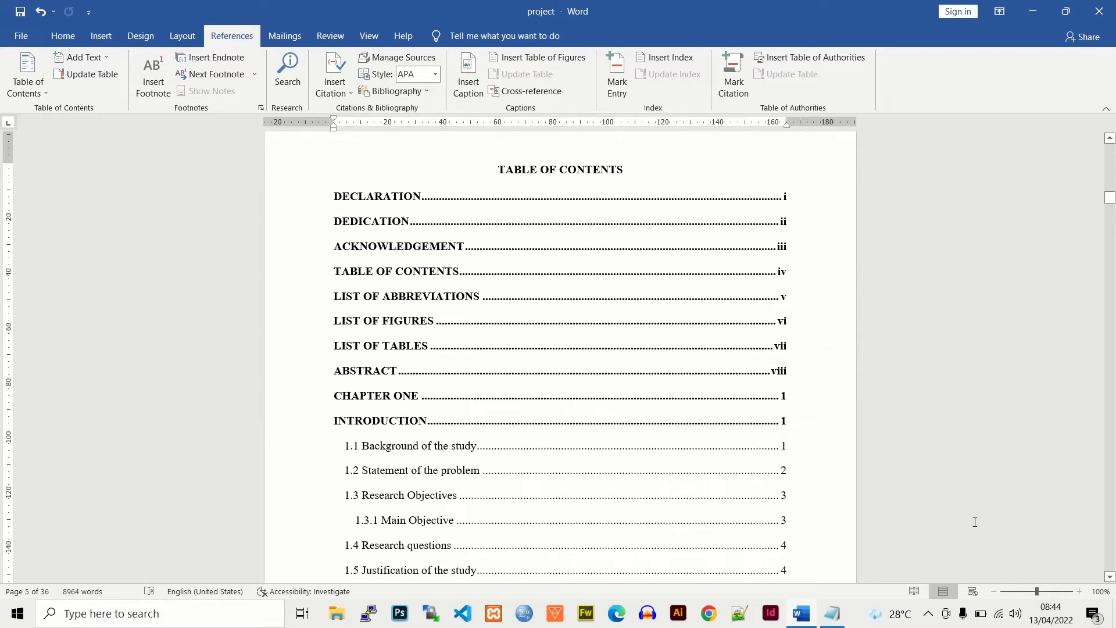
{"action": "left_click", "coordinate": [1110, 577]}
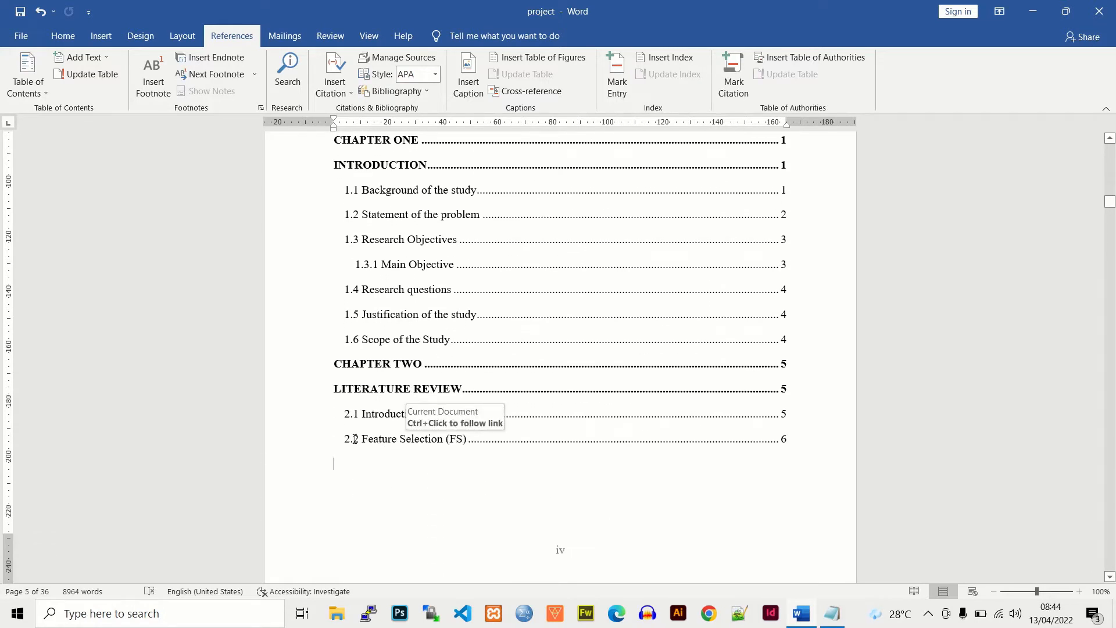
Step: Follow the table of contents link to "2.2 Feature Selection (FS)" and apply the Heading 3 style to "2.2.1 Filter Methods"
{"action": "left_click", "coordinate": [389, 447], "text": "ctrl"}
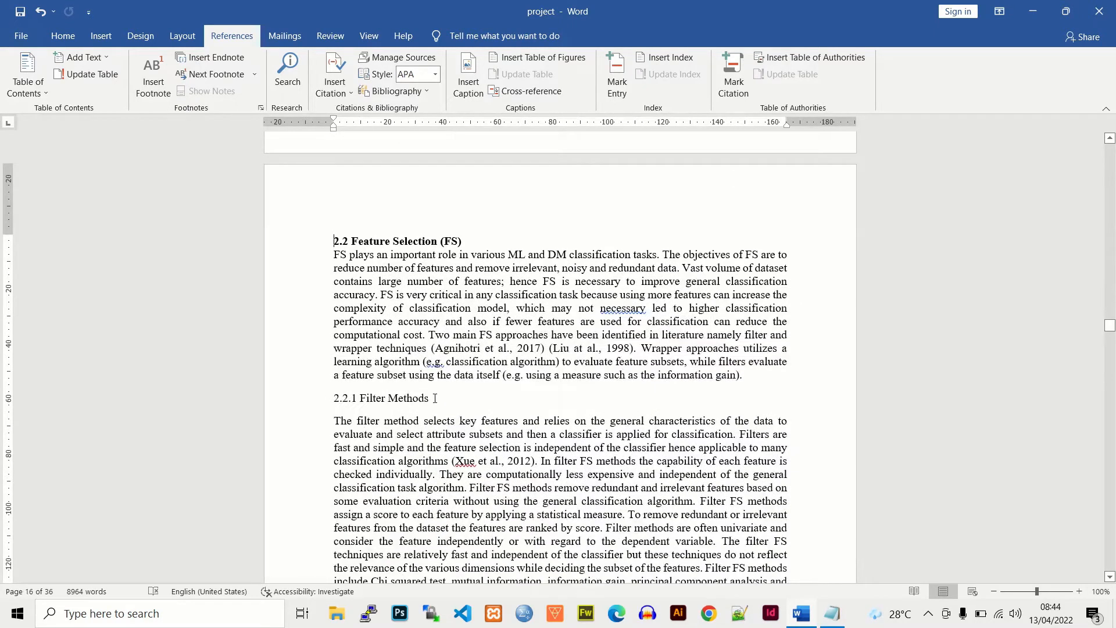
{"action": "left_click_drag", "start_coordinate": [435, 399], "coordinate": [337, 405]}
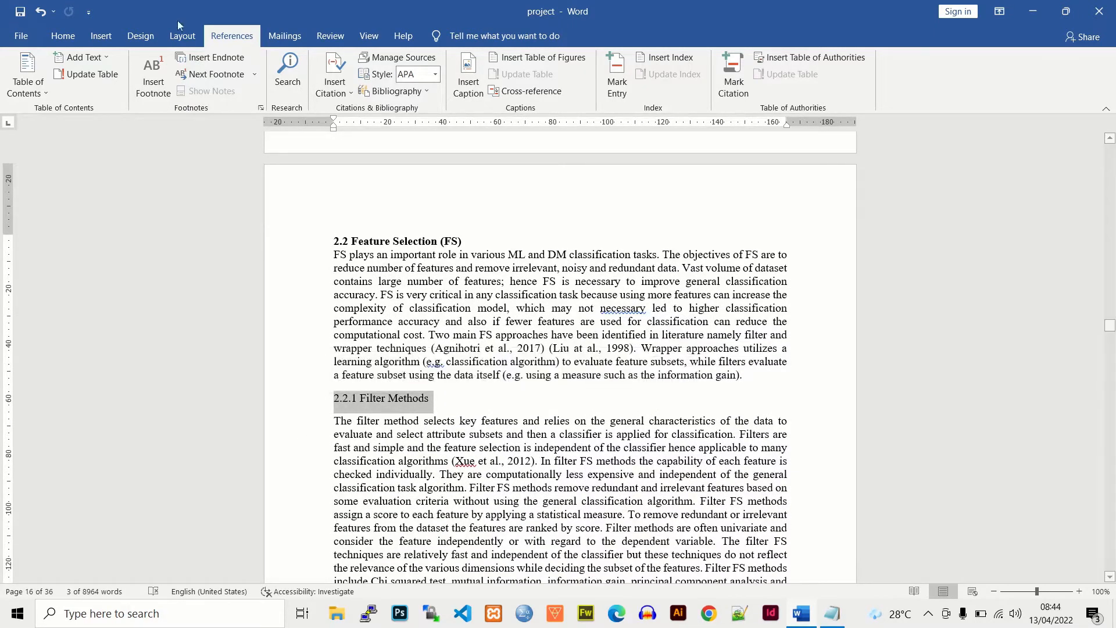
{"action": "left_click", "coordinate": [62, 36]}
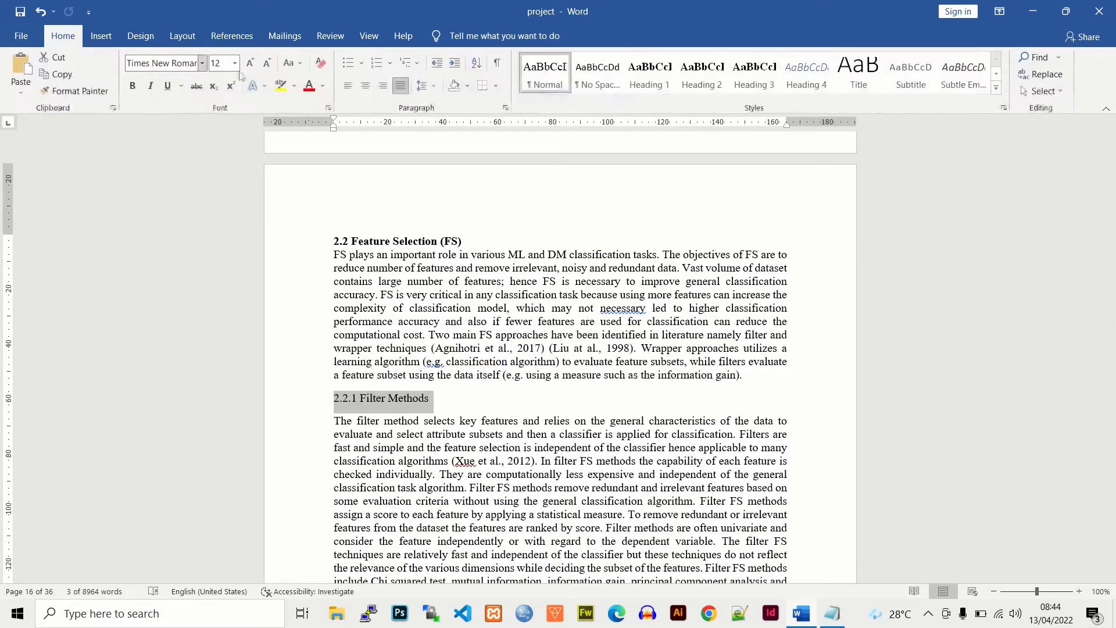
{"action": "left_click", "coordinate": [755, 86]}
Step: Apply the Heading 3 style to "2.2.2 Wrapper Methods" and "2.2.3 Metaheuristics algorithms for Feature Selection"
{"action": "left_click", "coordinate": [1110, 576]}
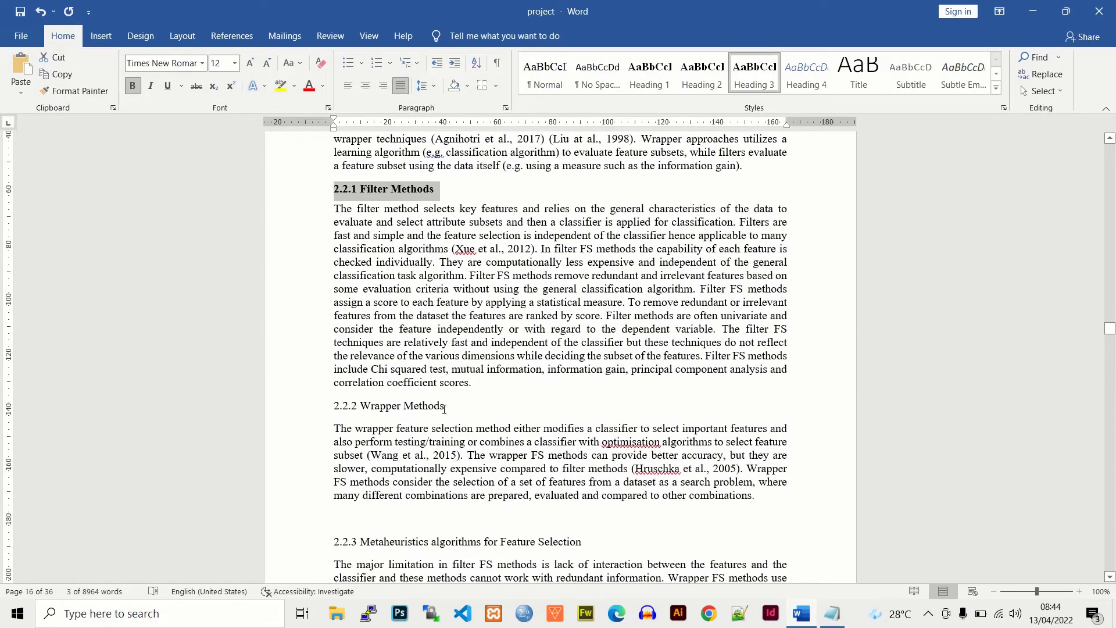
{"action": "left_click_drag", "start_coordinate": [445, 409], "coordinate": [333, 407]}
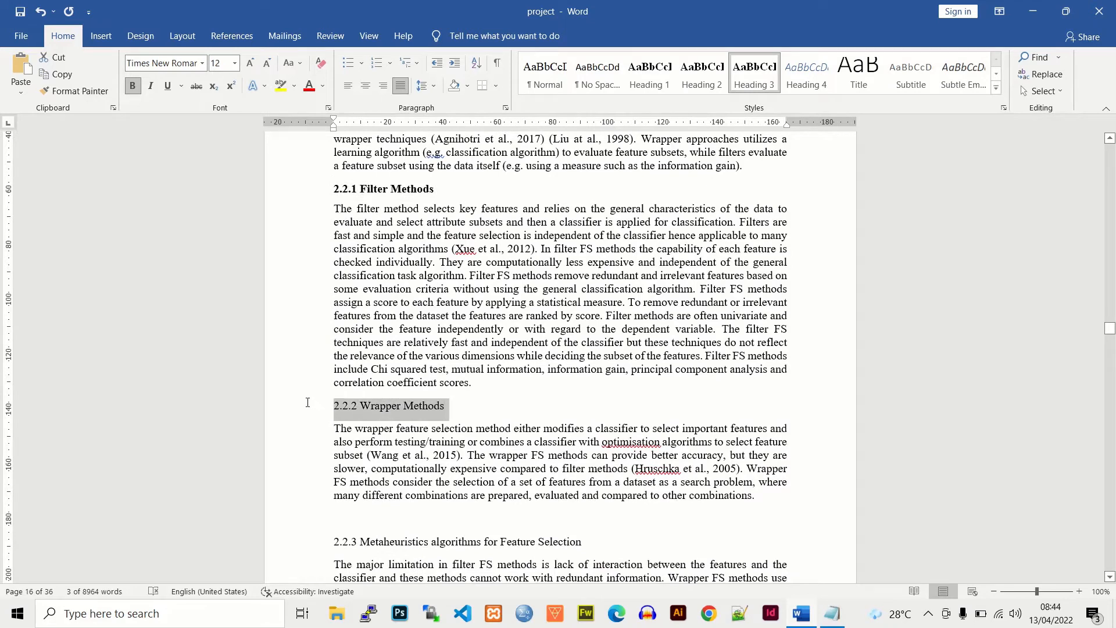
{"action": "left_click", "coordinate": [749, 83]}
{"action": "left_click_drag", "start_coordinate": [584, 539], "coordinate": [350, 546]}
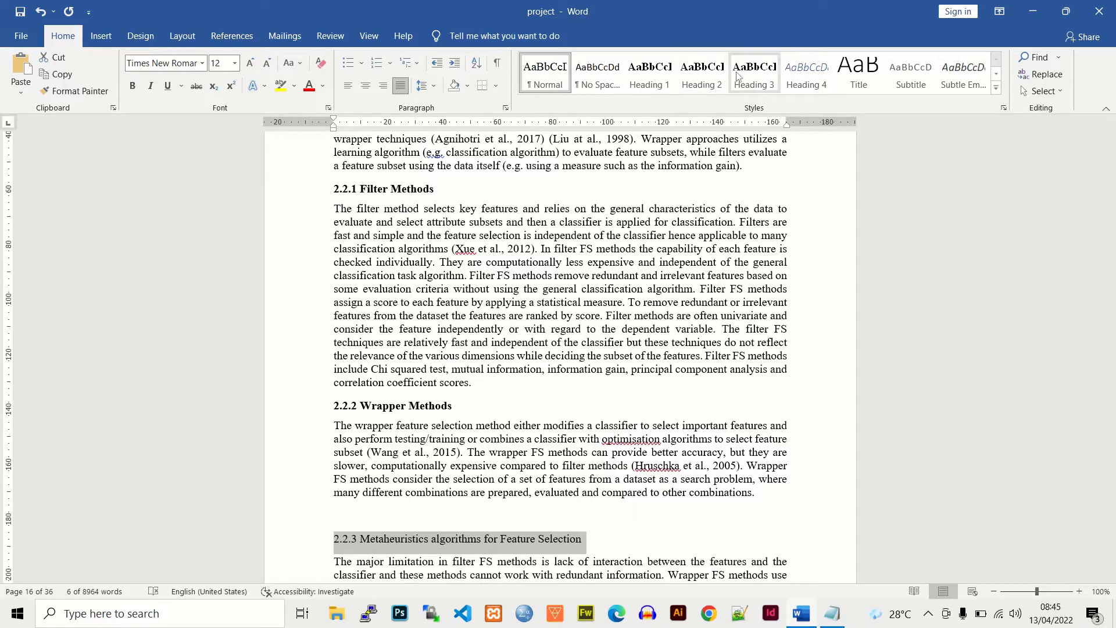
{"action": "left_click", "coordinate": [754, 75]}
Step: Apply the Heading 2 style to the section title "2.3 Metaheuristics Algorithms"
{"action": "left_click", "coordinate": [1110, 576]}
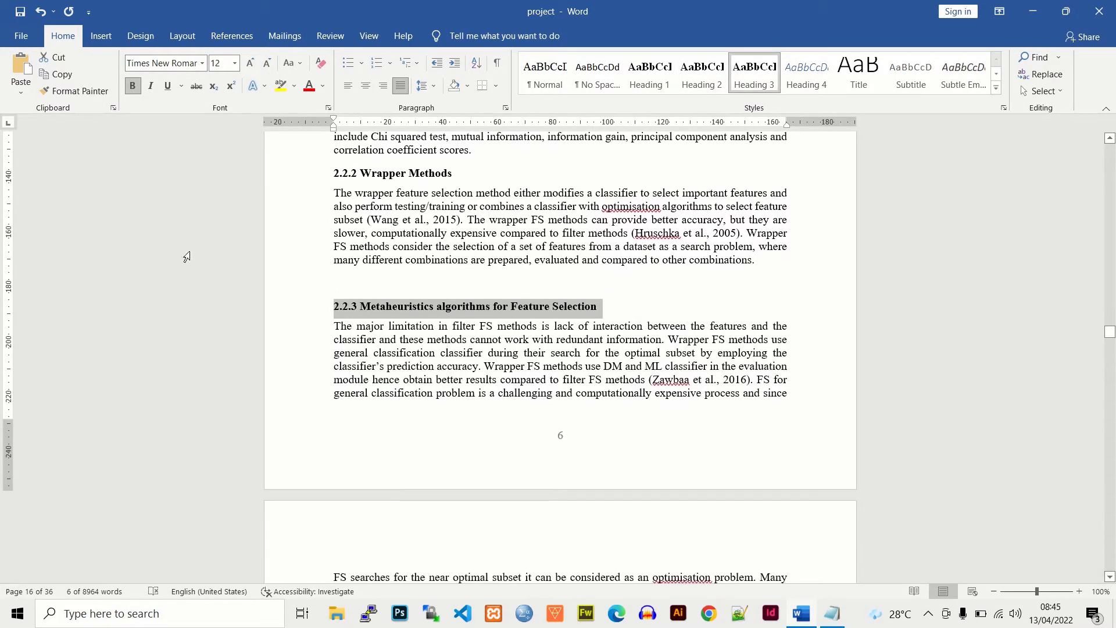
{"action": "left_click", "coordinate": [1110, 576]}
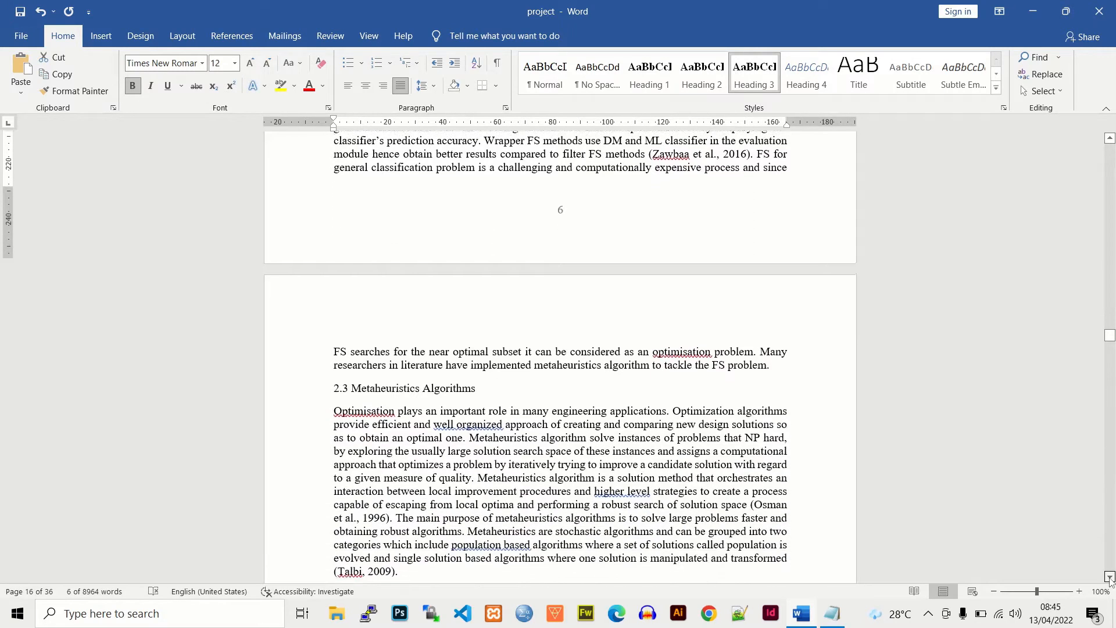
{"action": "left_click_drag", "start_coordinate": [476, 359], "coordinate": [333, 358]}
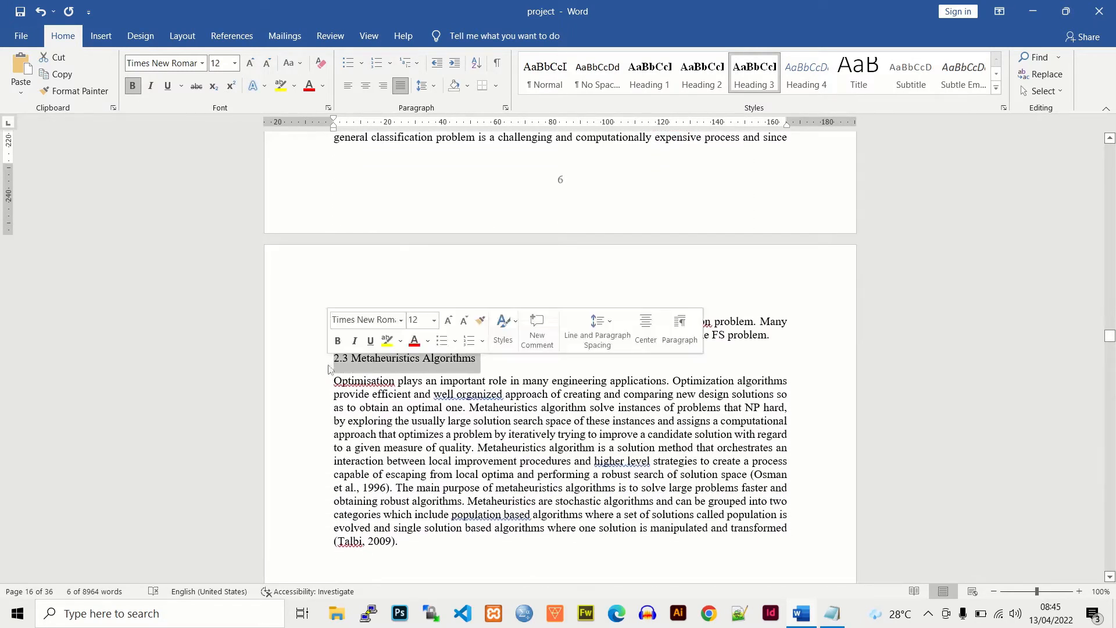
{"action": "left_click", "coordinate": [709, 73]}
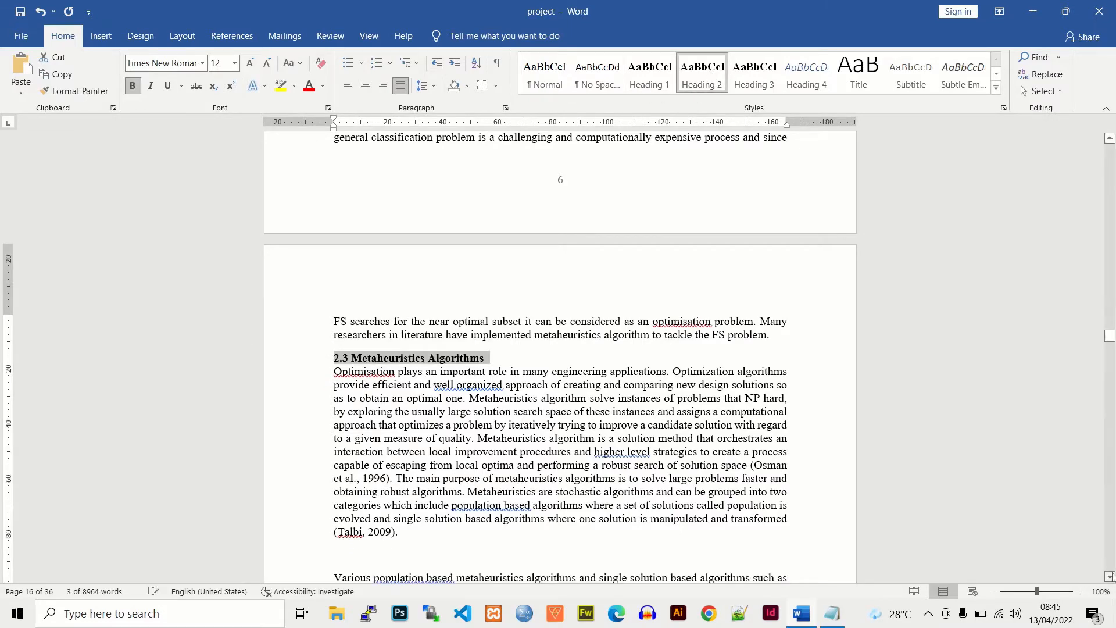
Step: Apply the Heading 3 style to "2.3.1 Hybrid Metaheuristics Algorithms", "2.3.2 Grasshopper Optimization Algorithm (GOA)" and "2.3.3 Simulated Annealing (SA)"
{"action": "left_click", "coordinate": [1110, 577]}
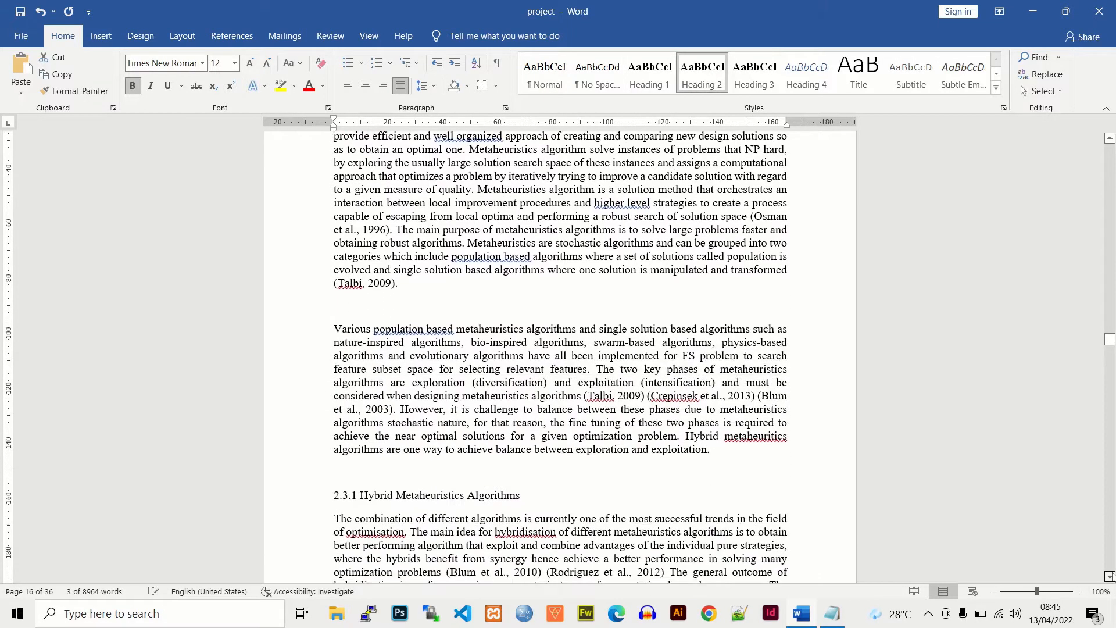
{"action": "left_click", "coordinate": [332, 420]}
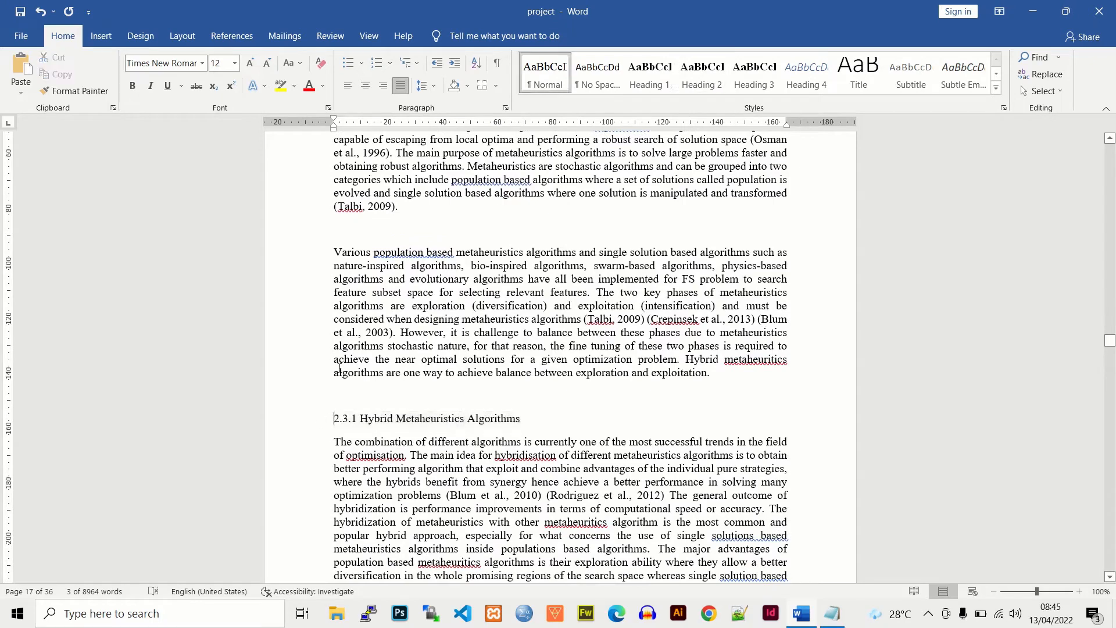
{"action": "left_click", "coordinate": [757, 81]}
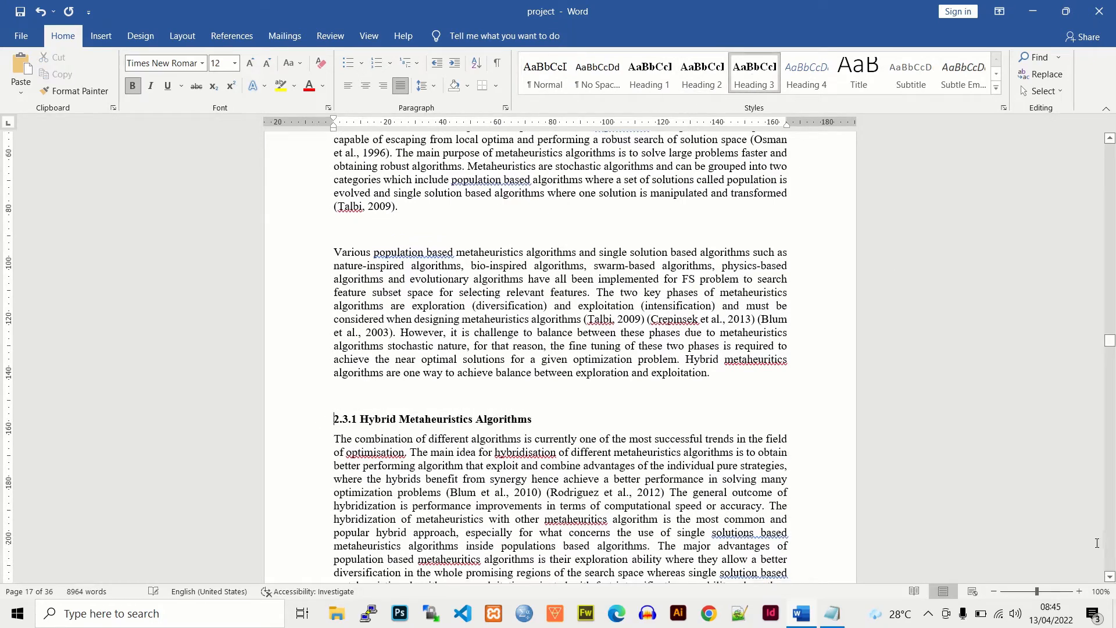
{"action": "left_click", "coordinate": [1110, 578]}
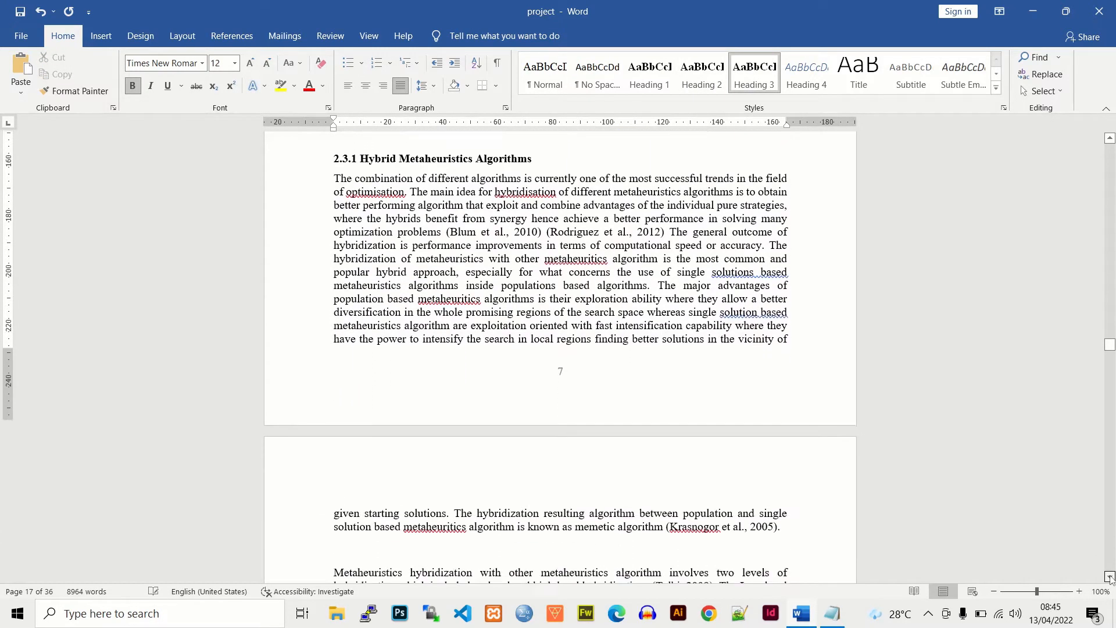
{"action": "left_click_drag", "start_coordinate": [1111, 578], "coordinate": [1111, 577]}
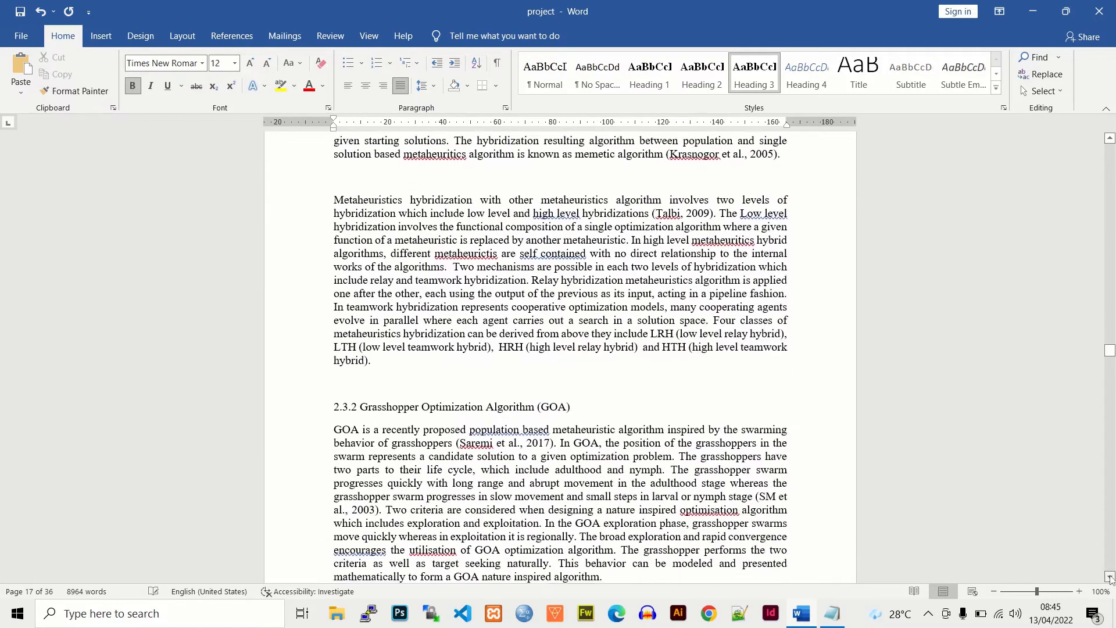
{"action": "left_click", "coordinate": [572, 390]}
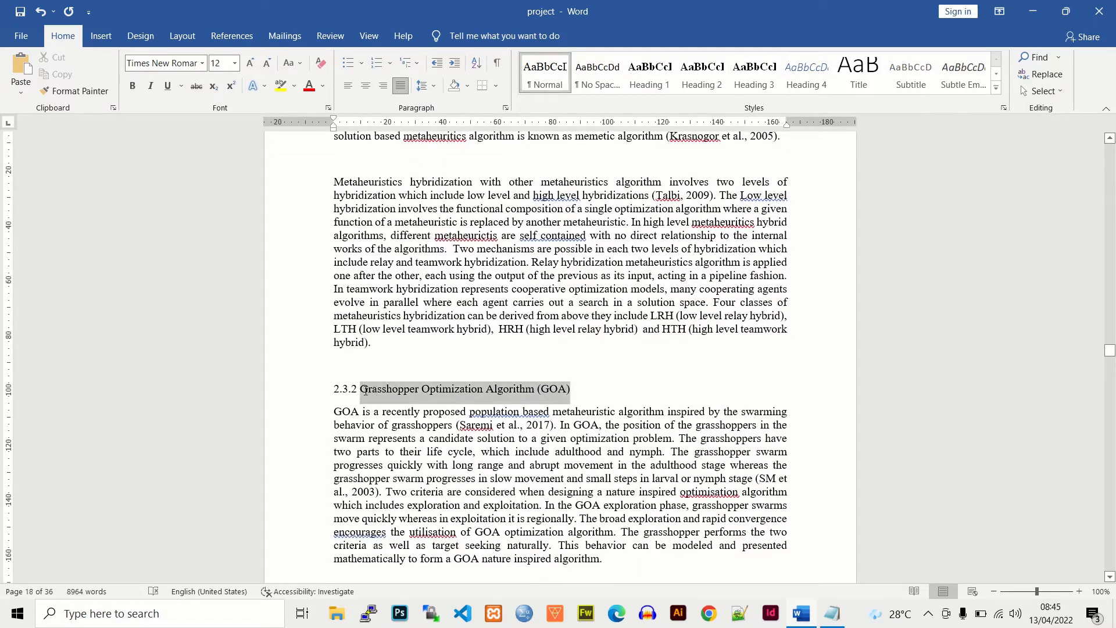
{"action": "left_click", "coordinate": [754, 77]}
{"action": "left_click_drag", "start_coordinate": [1110, 577], "coordinate": [1111, 579]}
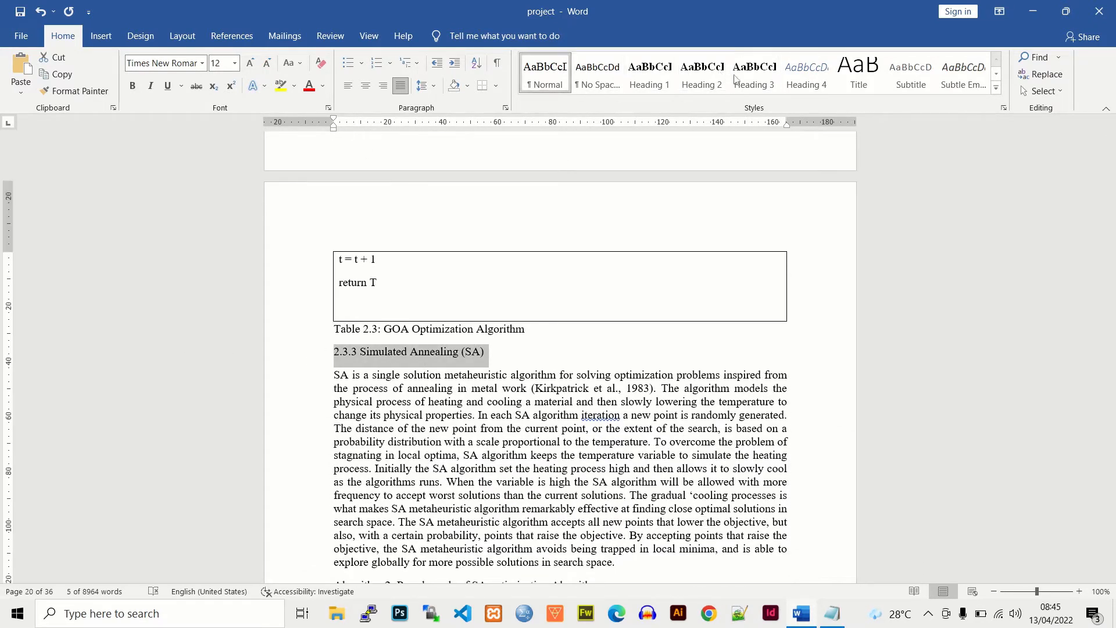
{"action": "left_click", "coordinate": [754, 74]}
Step: Apply the Heading 2 style to "2.4 Related work", "2.5 Research gap" and "2.6 Chapter Summary"
{"action": "left_click_drag", "start_coordinate": [1110, 580], "coordinate": [1110, 580]}
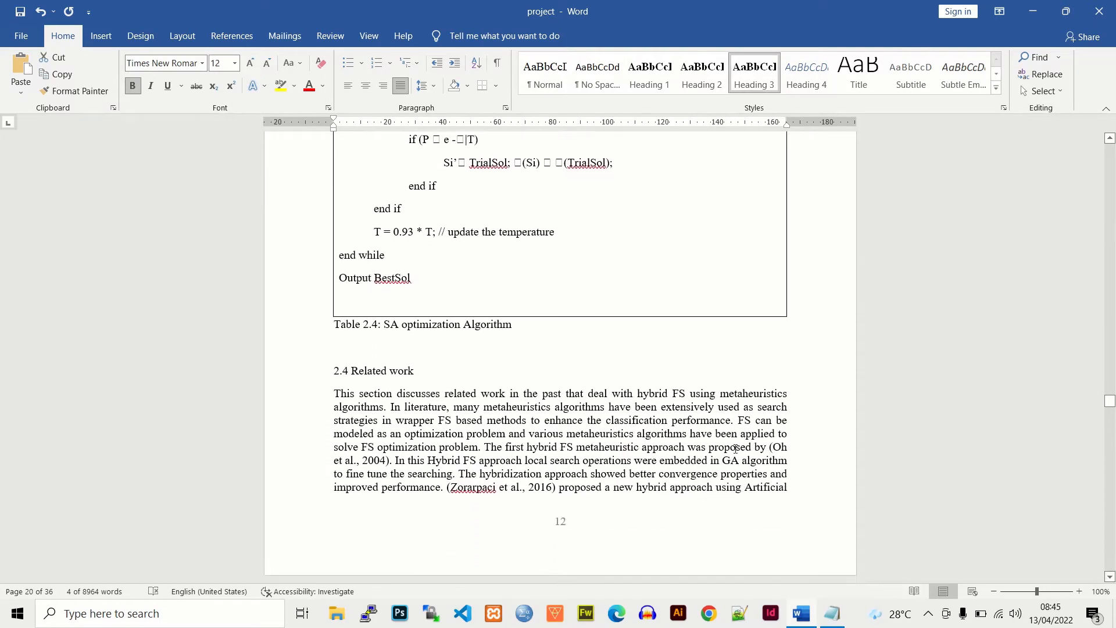
{"action": "left_click", "coordinate": [319, 372]}
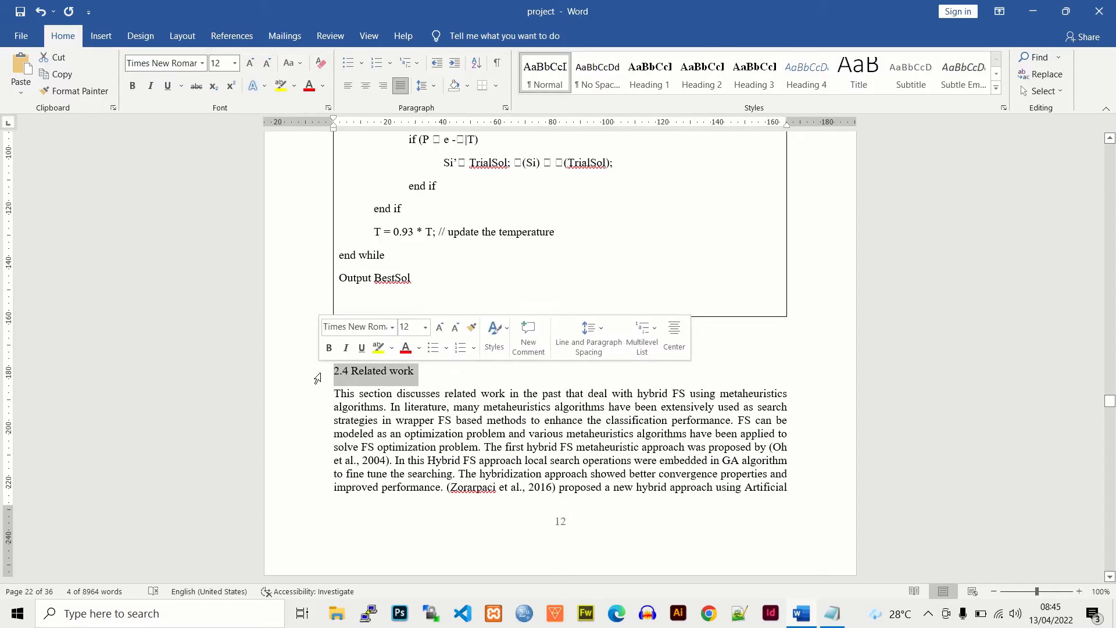
{"action": "left_click", "coordinate": [690, 84]}
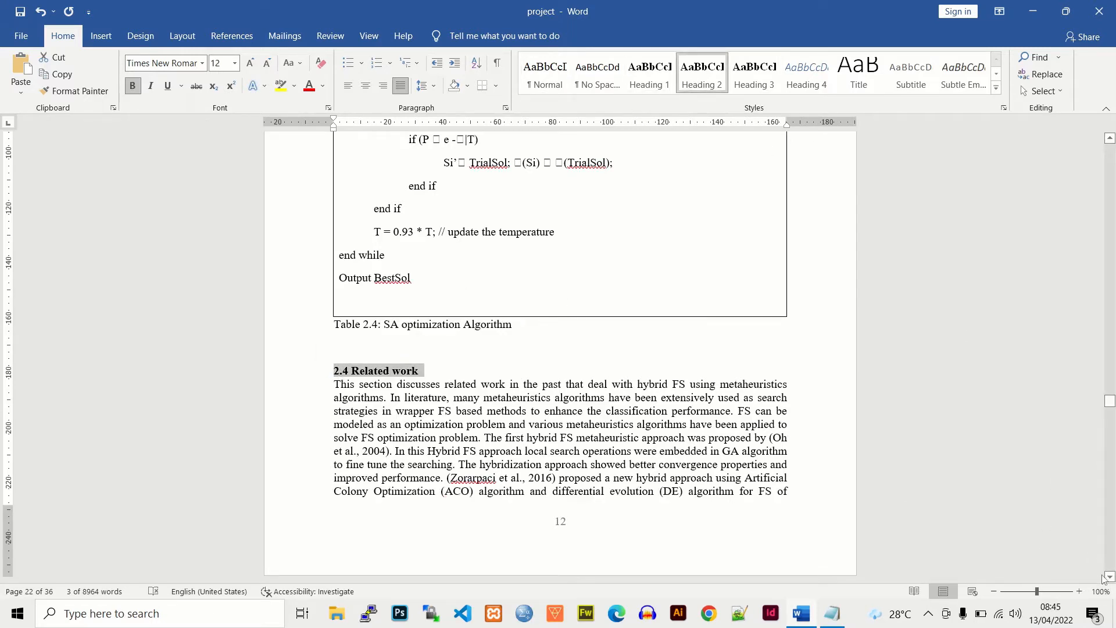
{"action": "left_click_drag", "start_coordinate": [1109, 577], "coordinate": [1110, 578]}
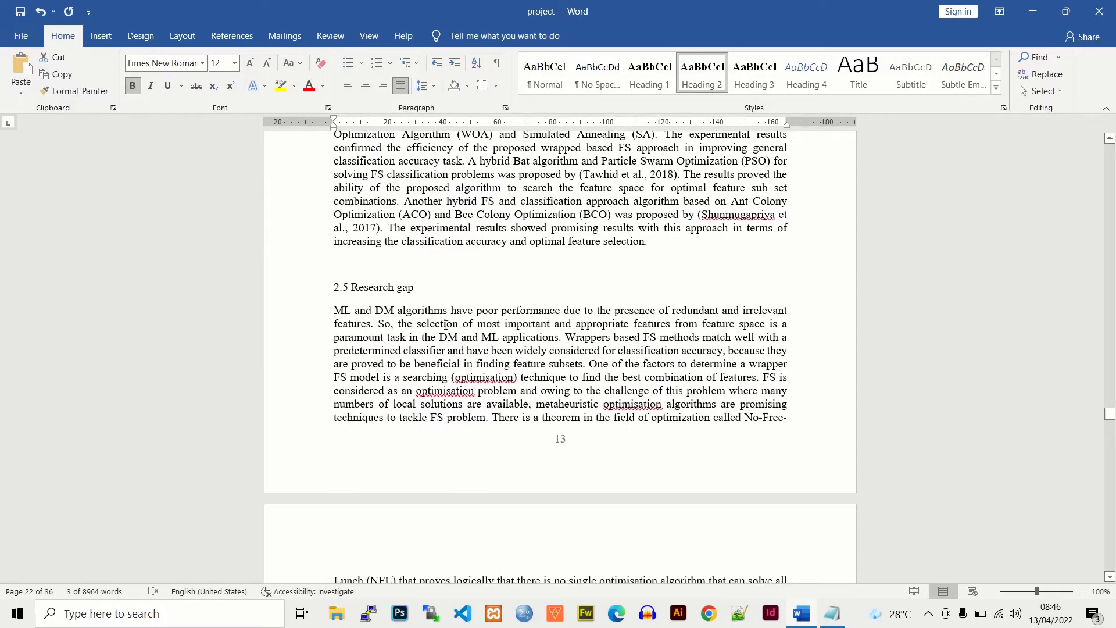
{"action": "left_click_drag", "start_coordinate": [412, 288], "coordinate": [333, 287]}
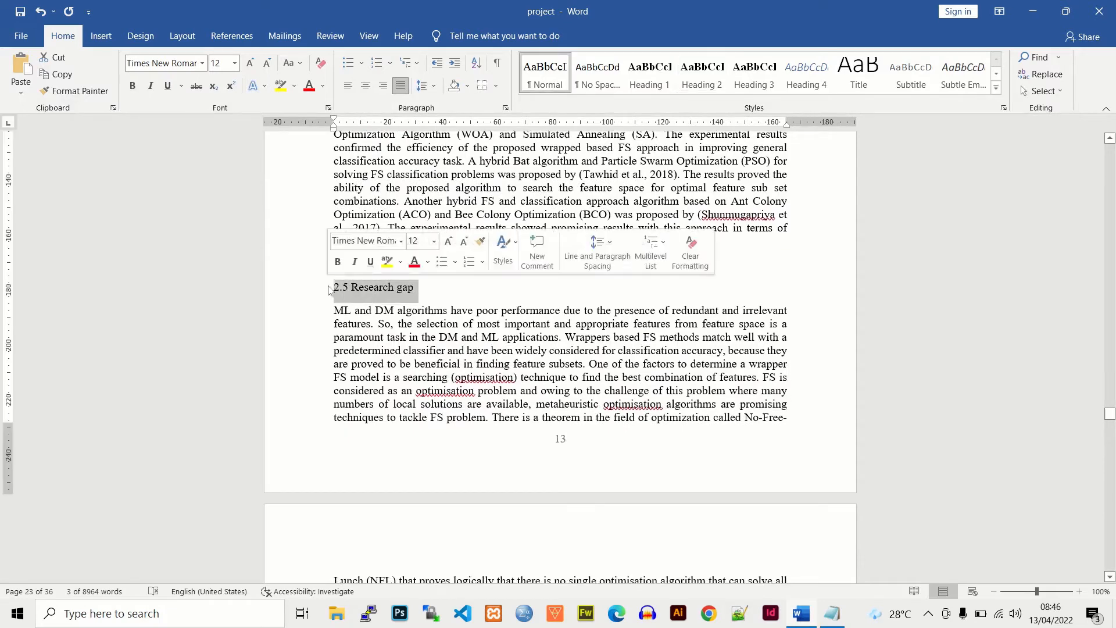
{"action": "left_click", "coordinate": [692, 81]}
{"action": "left_click_drag", "start_coordinate": [1109, 577], "coordinate": [1110, 577]}
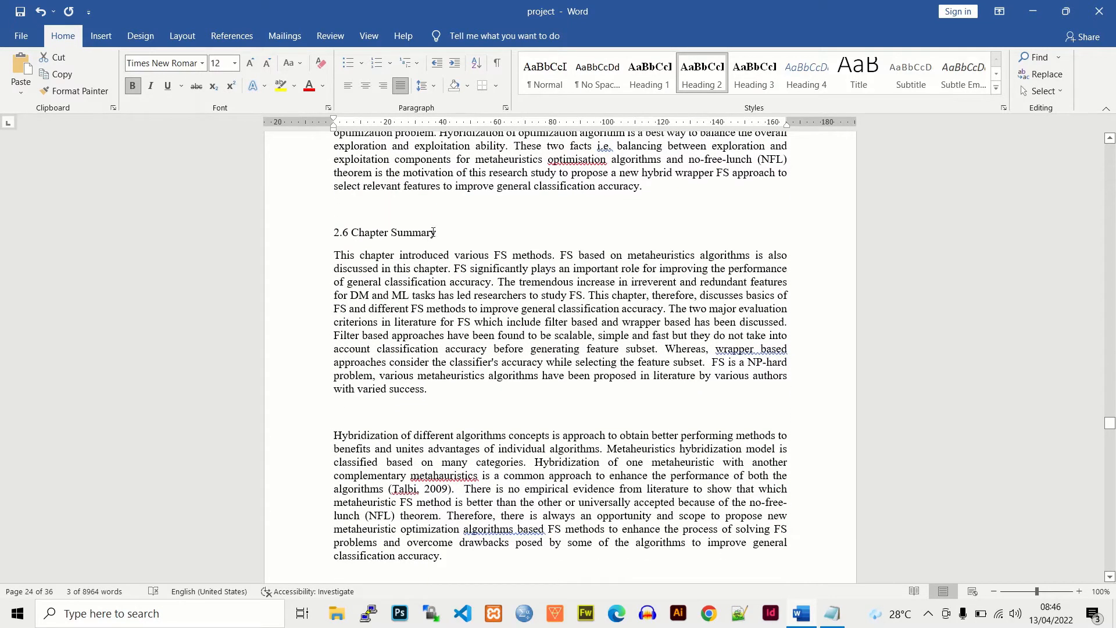
{"action": "left_click_drag", "start_coordinate": [434, 233], "coordinate": [334, 232]}
{"action": "left_click", "coordinate": [703, 71]}
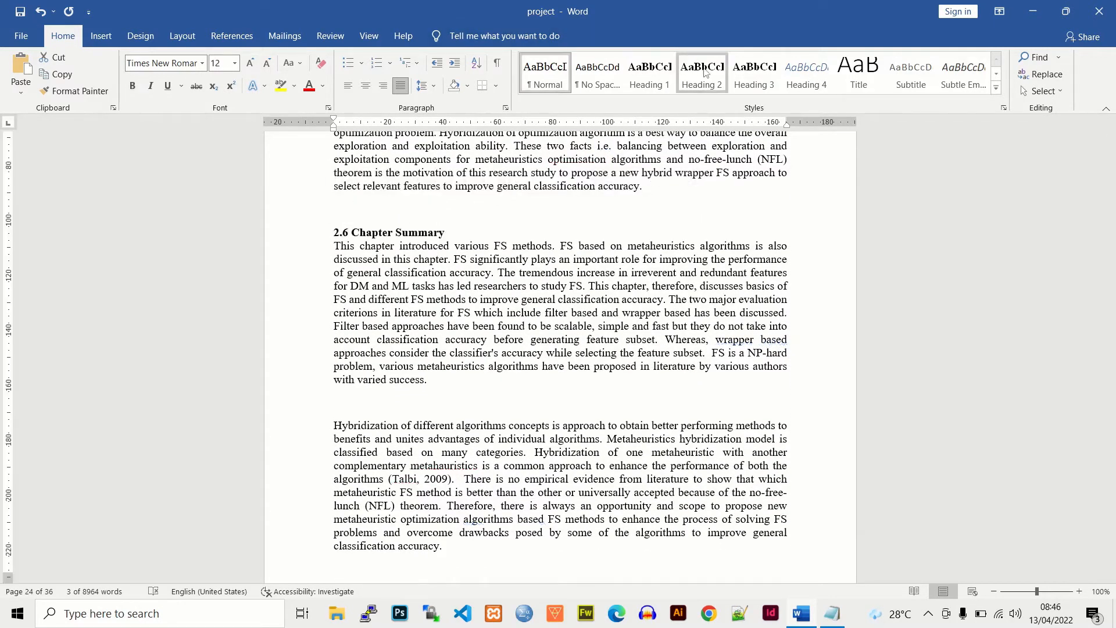
Step: Delete the blank paragraphs between the end of chapter two and "CHAPTER THREE"
{"action": "left_click_drag", "start_coordinate": [1109, 577], "coordinate": [1110, 578]}
{"action": "left_click", "coordinate": [389, 538]}
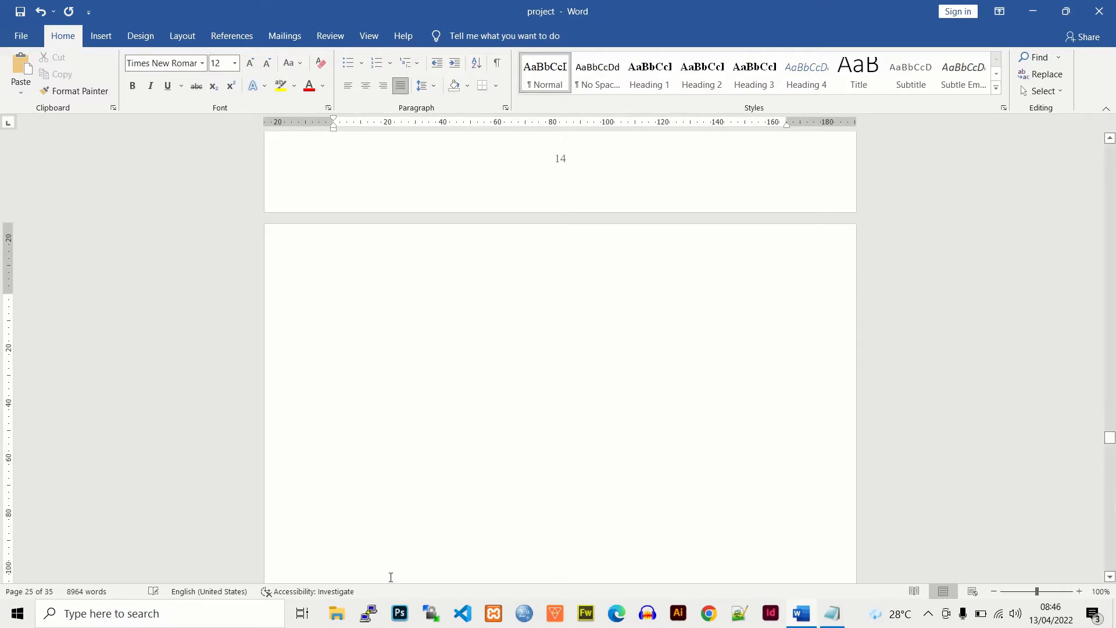
{"action": "key", "text": "BackSpace"}
{"action": "key", "text": "BackSpace"}
{"action": "key", "text": "BackSpace"}
{"action": "key", "text": "BackSpace"}
{"action": "key", "text": "BackSpace"}
{"action": "key", "text": "BackSpace"}
{"action": "key", "text": "BackSpace"}
{"action": "key", "text": "BackSpace"}
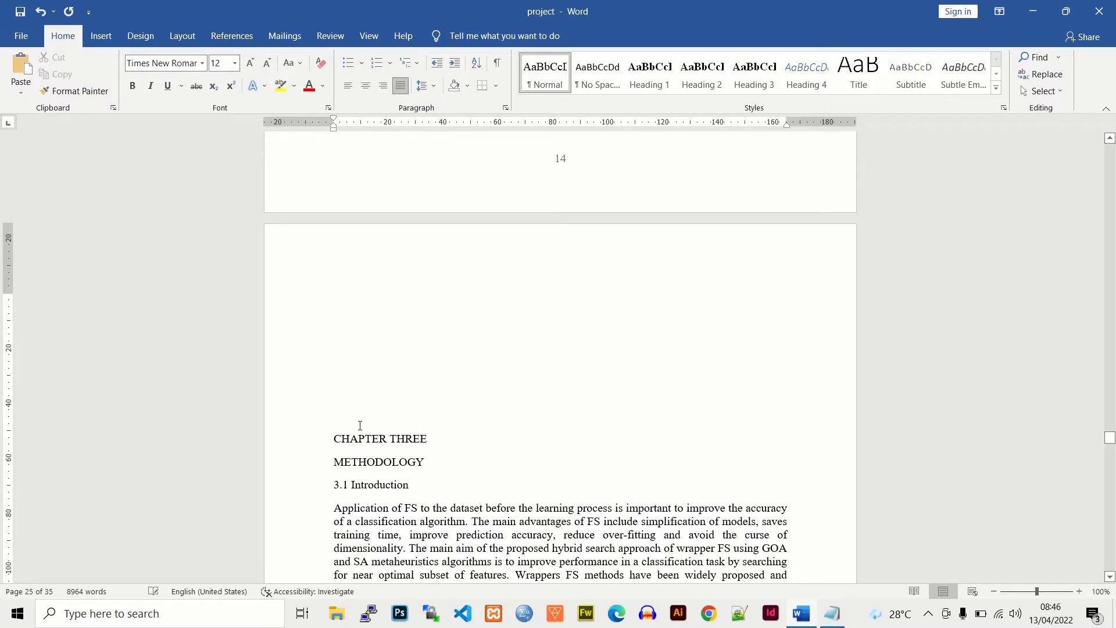
{"action": "key", "text": "BackSpace"}
{"action": "key", "text": "BackSpace"}
{"action": "key", "text": "BackSpace"}
{"action": "key", "text": "BackSpace"}
{"action": "key", "text": "BackSpace"}
{"action": "key", "text": "BackSpace"}
{"action": "key", "text": "BackSpace"}
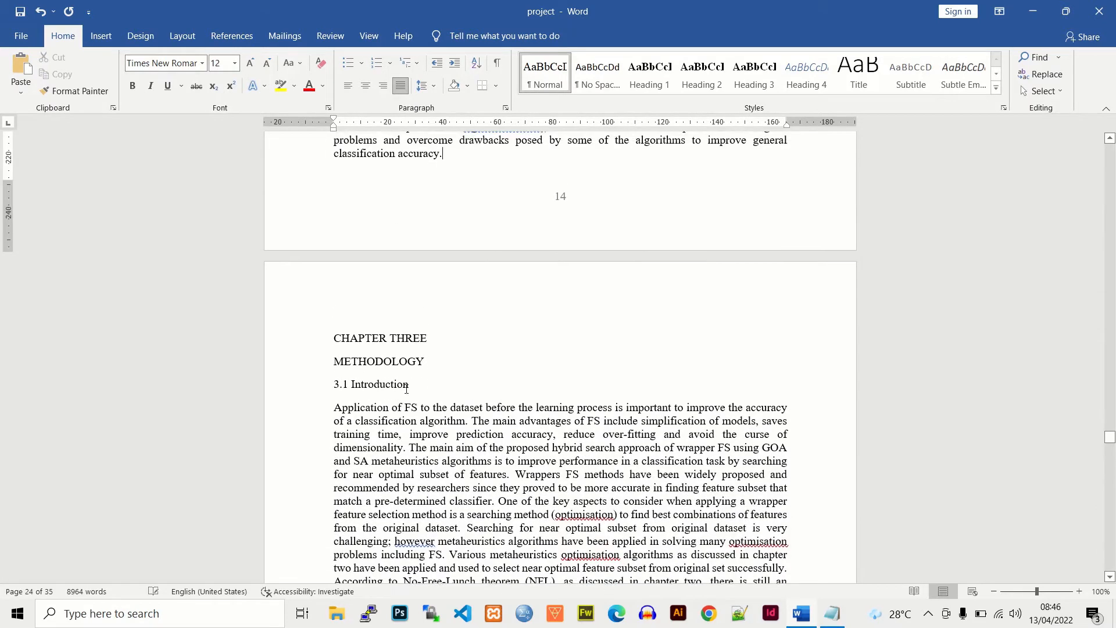
Step: Apply the Heading 1 style to "CHAPTER THREE" and "METHODOLOGY", and Heading 2 to "3.1 Introduction"
{"action": "left_click", "coordinate": [416, 338]}
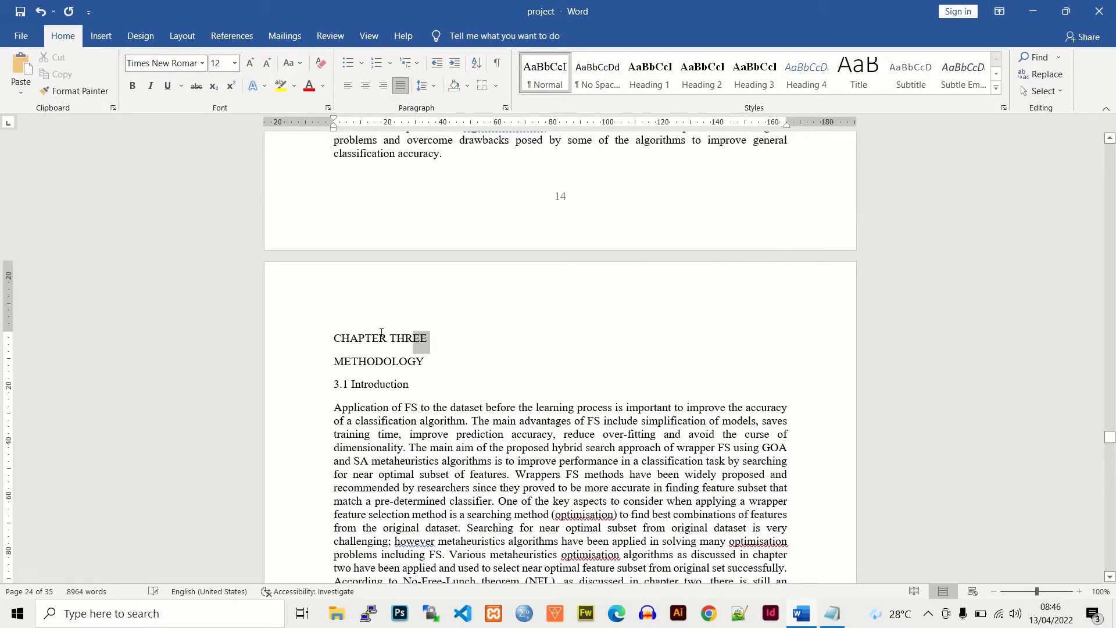
{"action": "left_click_drag", "start_coordinate": [381, 332], "coordinate": [327, 368]}
{"action": "left_click", "coordinate": [332, 330]}
{"action": "key", "text": "ctrl+alt+1"}
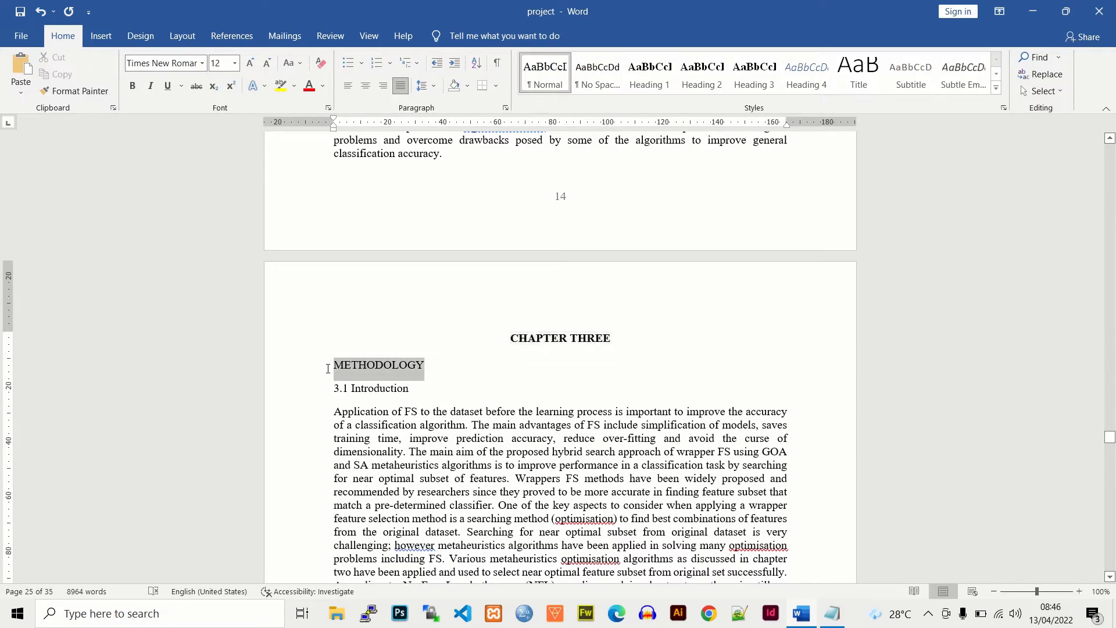
{"action": "left_click", "coordinate": [660, 77]}
{"action": "left_click_drag", "start_coordinate": [410, 391], "coordinate": [340, 391]}
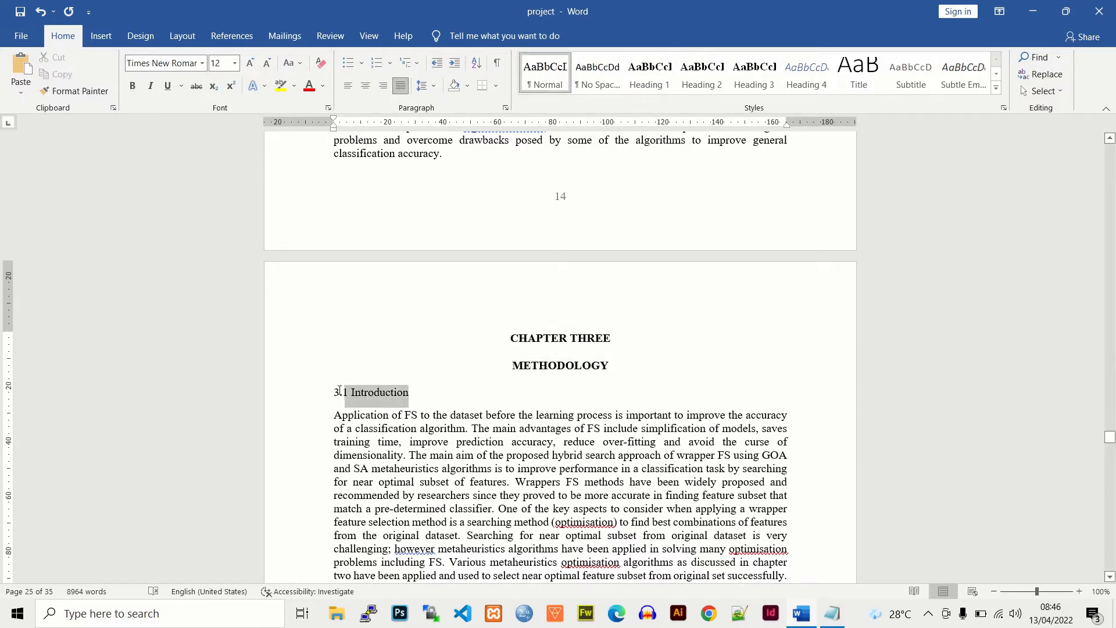
{"action": "left_click", "coordinate": [700, 78]}
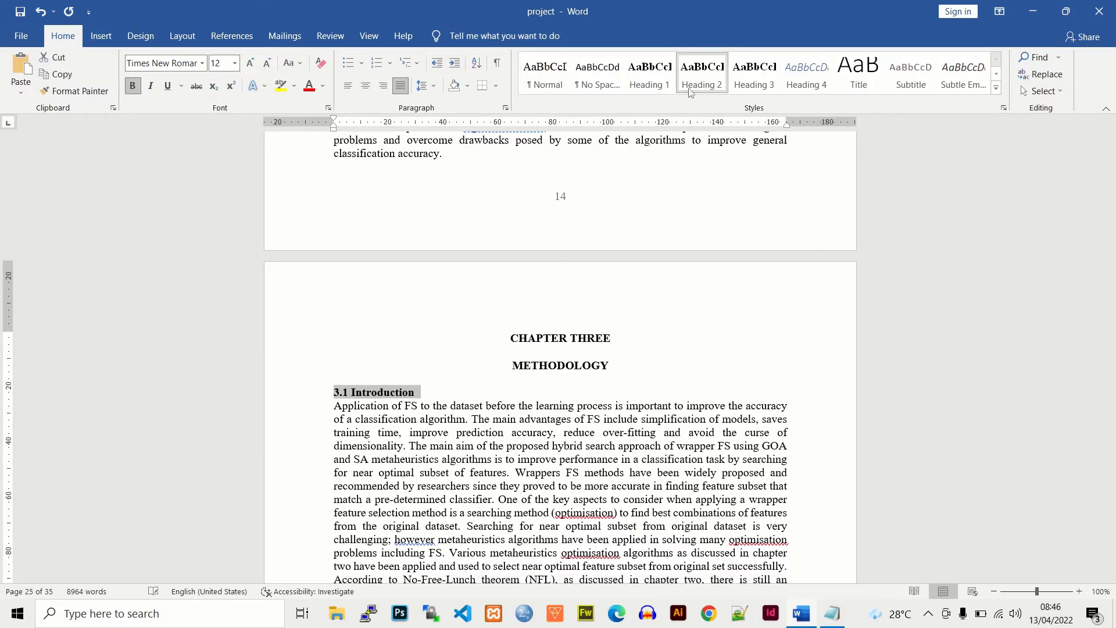
{"action": "left_click", "coordinate": [600, 369]}
Step: Update the entire table of contents to include the newly styled headings
{"action": "left_click_drag", "start_coordinate": [1111, 440], "coordinate": [1111, 202]}
{"action": "left_click", "coordinate": [405, 312]}
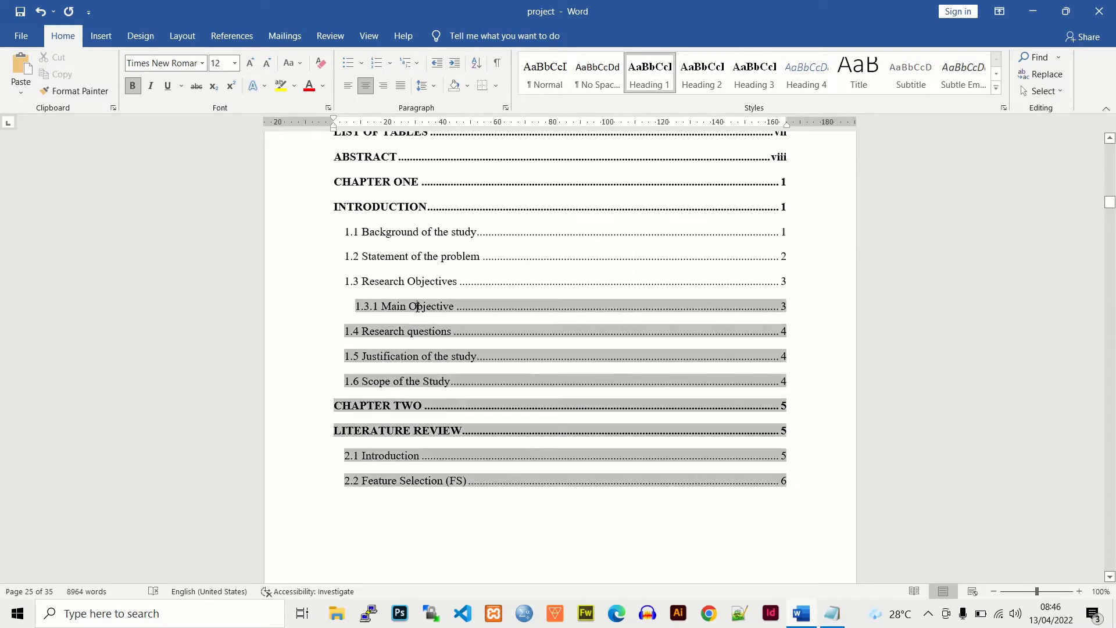
{"action": "right_click", "coordinate": [416, 310]}
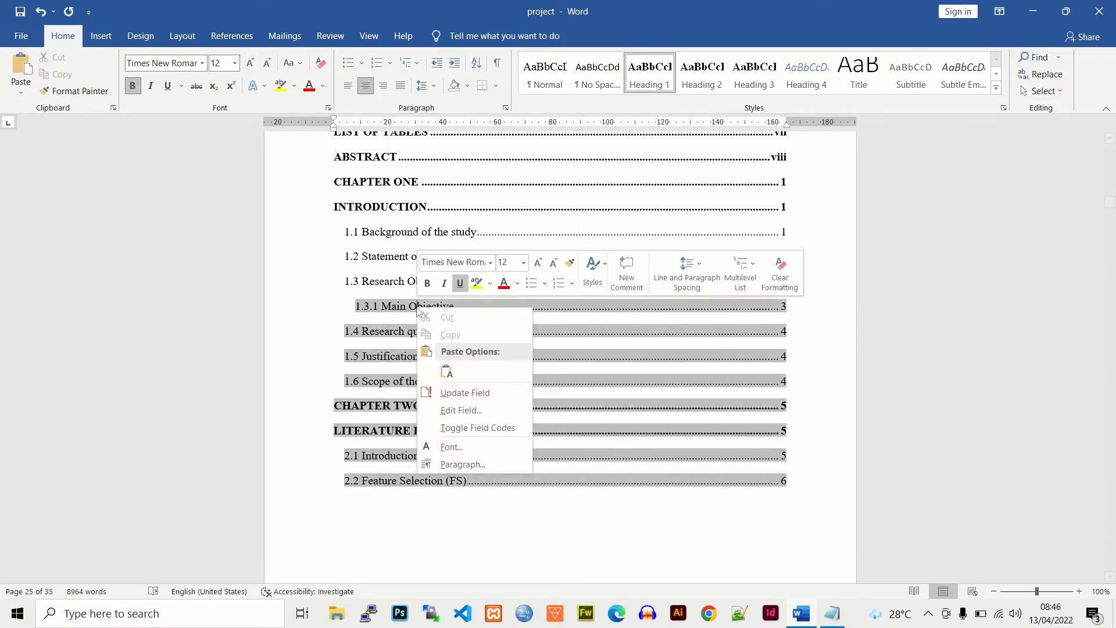
{"action": "left_click", "coordinate": [491, 388]}
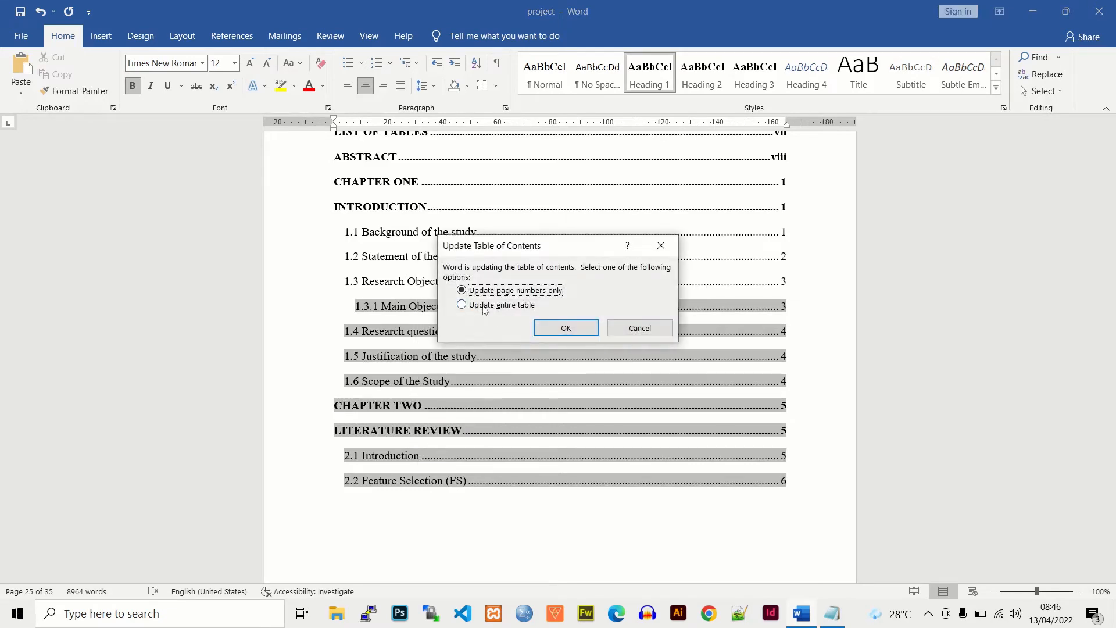
{"action": "left_click", "coordinate": [565, 327]}
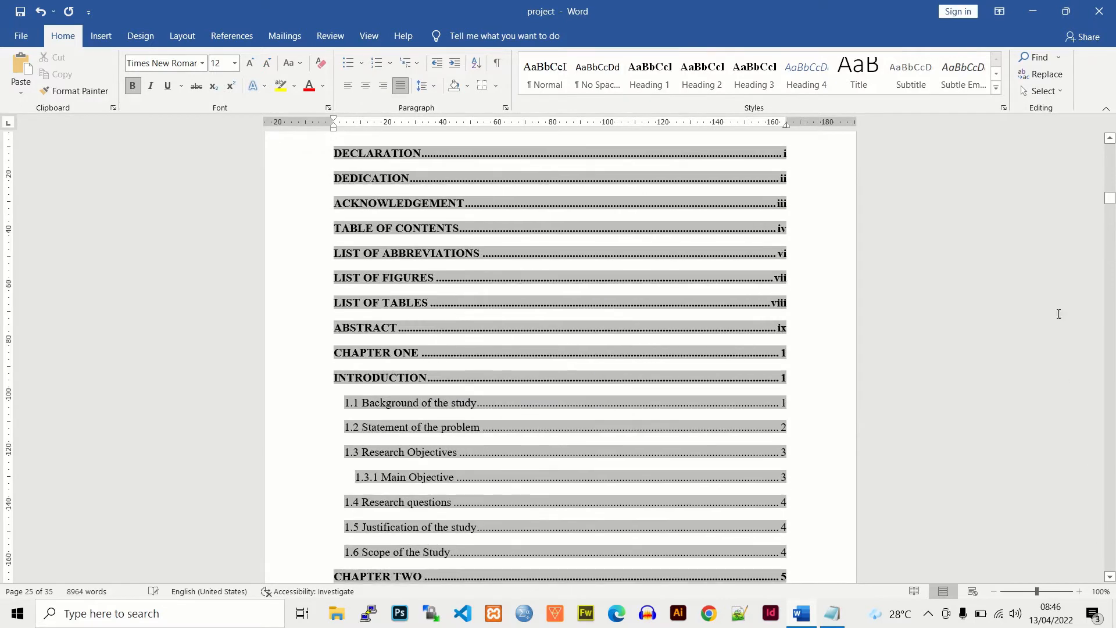
Step: Refresh the entire table of contents once more, rebuilding all entries and page numbers
{"action": "left_click", "coordinate": [1111, 578]}
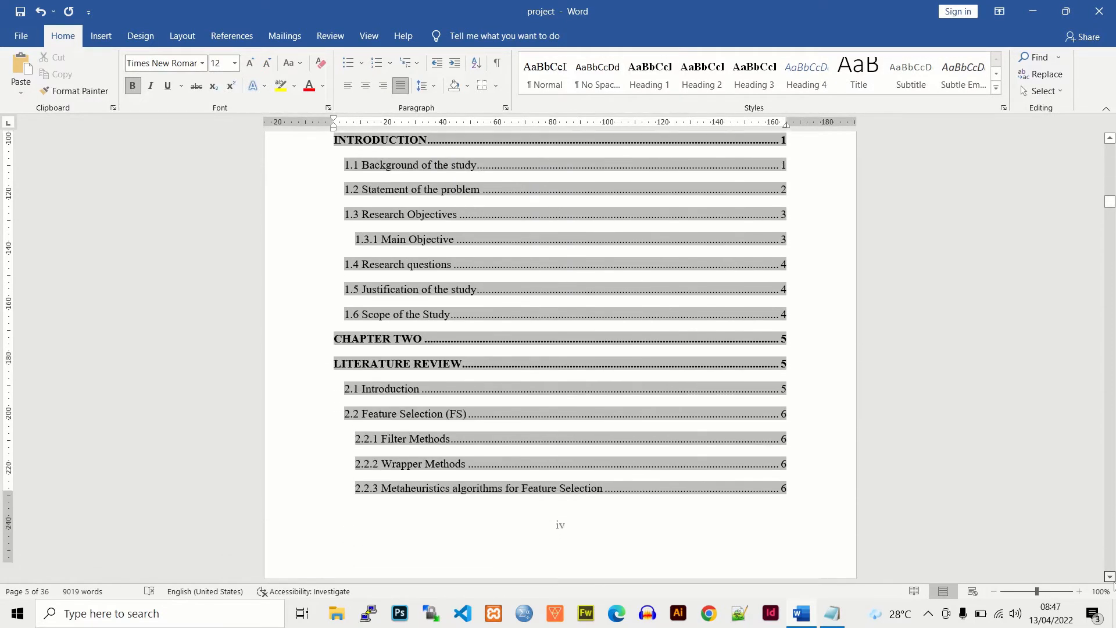
{"action": "left_click_drag", "start_coordinate": [1110, 577], "coordinate": [1113, 581]}
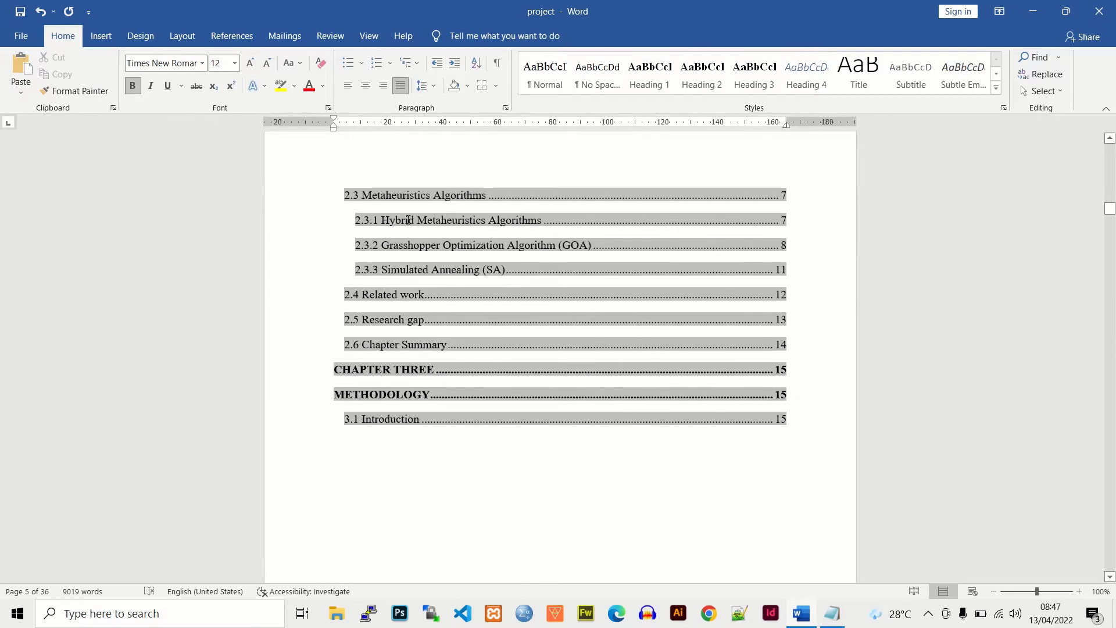
{"action": "right_click", "coordinate": [408, 221]}
{"action": "left_click", "coordinate": [477, 307]}
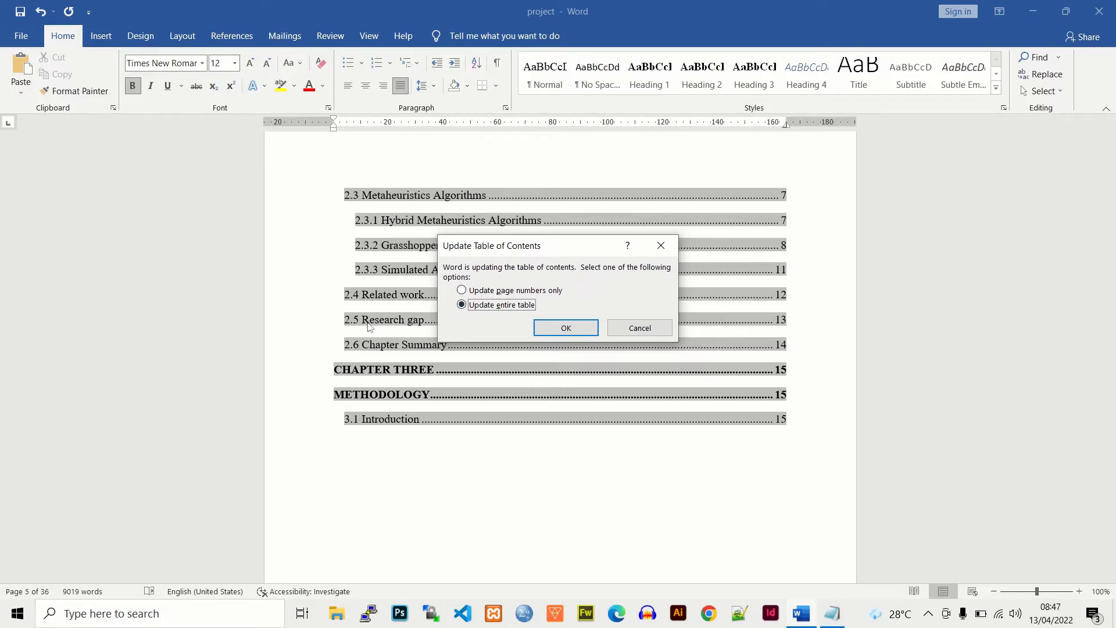
{"action": "left_click", "coordinate": [566, 327]}
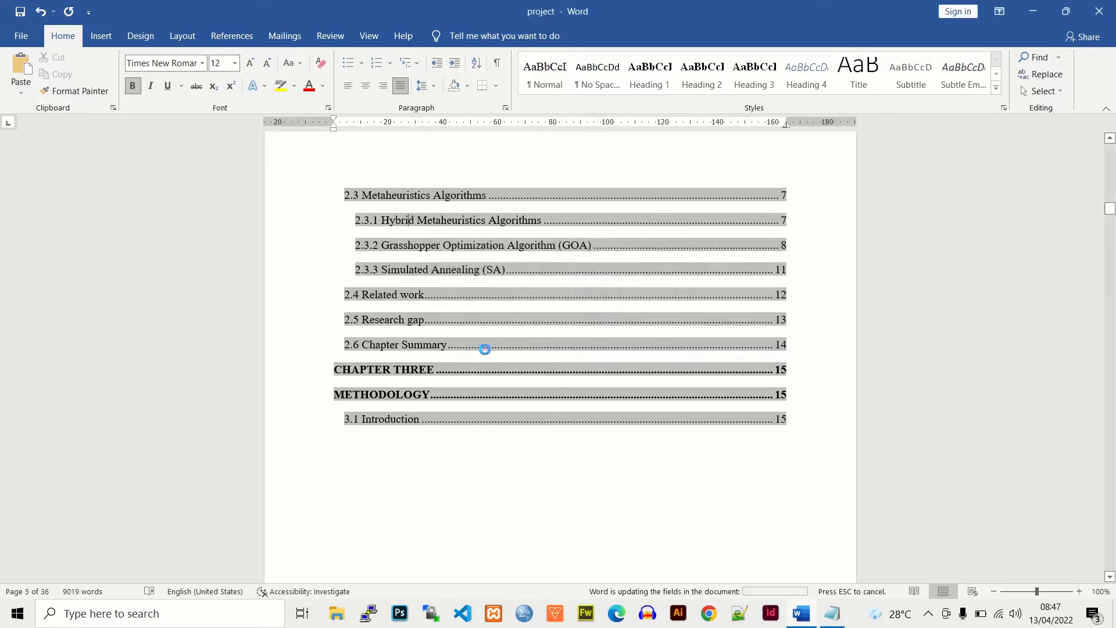
Step: Remove the surplus blank space above the "LIST OF ABBREVIATIONS" heading
{"action": "left_click", "coordinate": [1109, 576]}
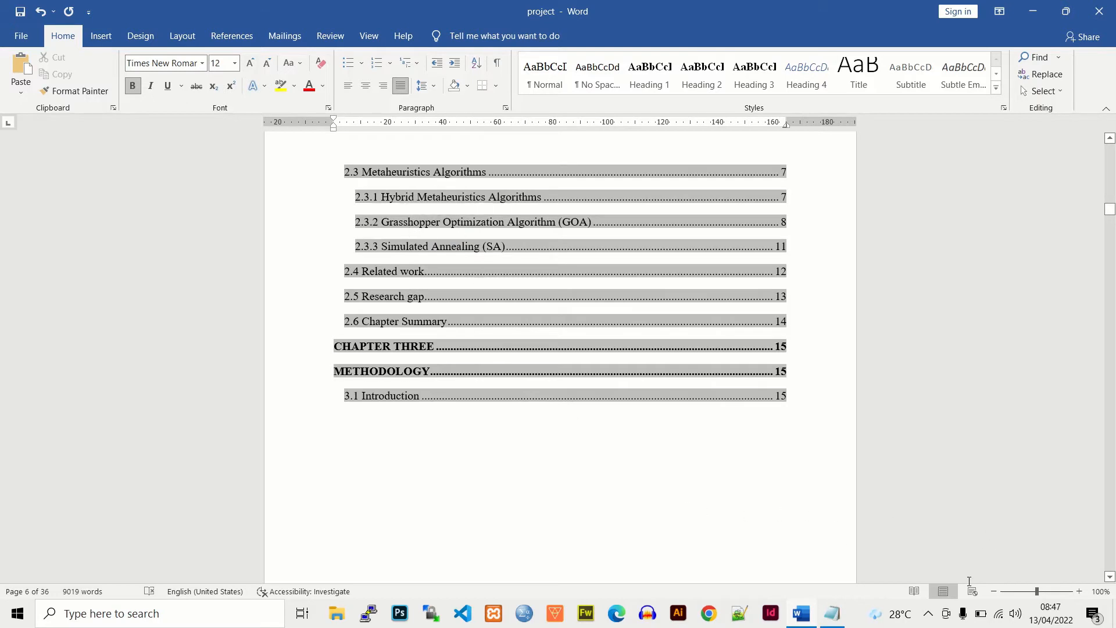
{"action": "left_click_drag", "start_coordinate": [1111, 218], "coordinate": [1111, 227]}
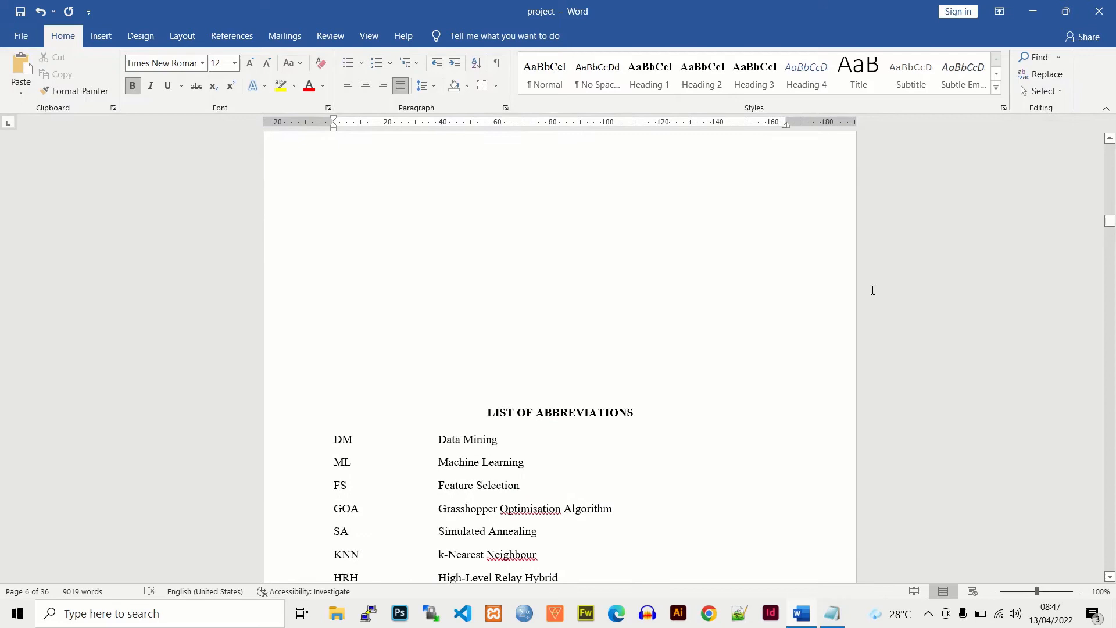
{"action": "left_click", "coordinate": [430, 362]}
{"action": "scroll", "coordinate": [431, 362], "scroll_direction": "down", "scroll_amount": 3}
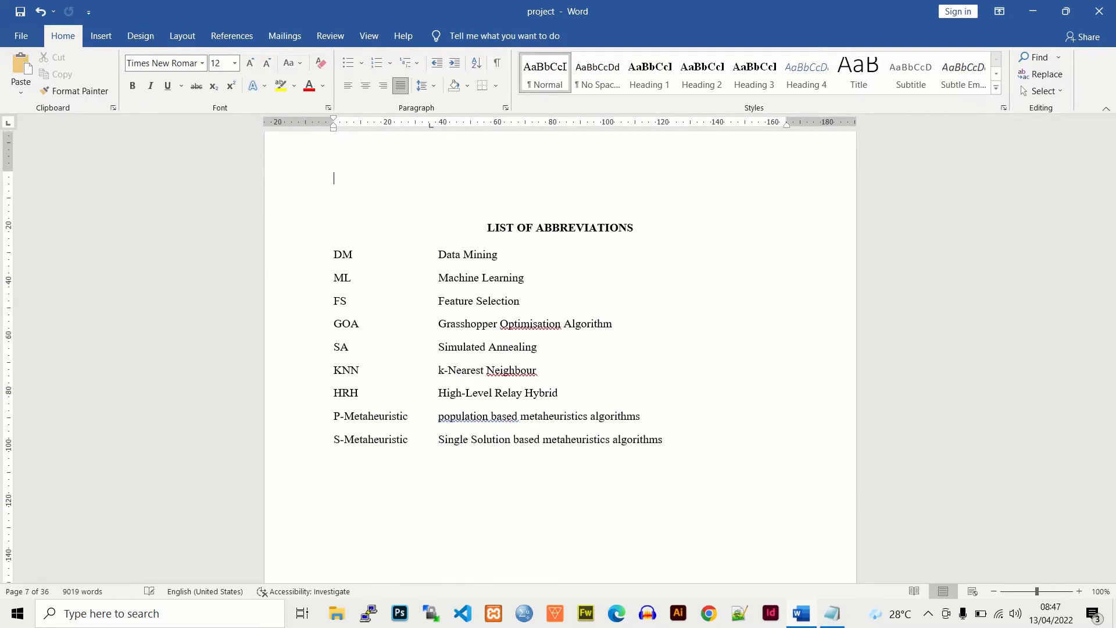
{"action": "key", "text": "ctrl+z"}
Step: Apply the Heading 2 style to the words "The main aim of FS is to find a subset" below Figure 1.1
{"action": "left_click_drag", "start_coordinate": [1111, 224], "coordinate": [1111, 273]}
{"action": "left_click_drag", "start_coordinate": [1109, 275], "coordinate": [1109, 276]}
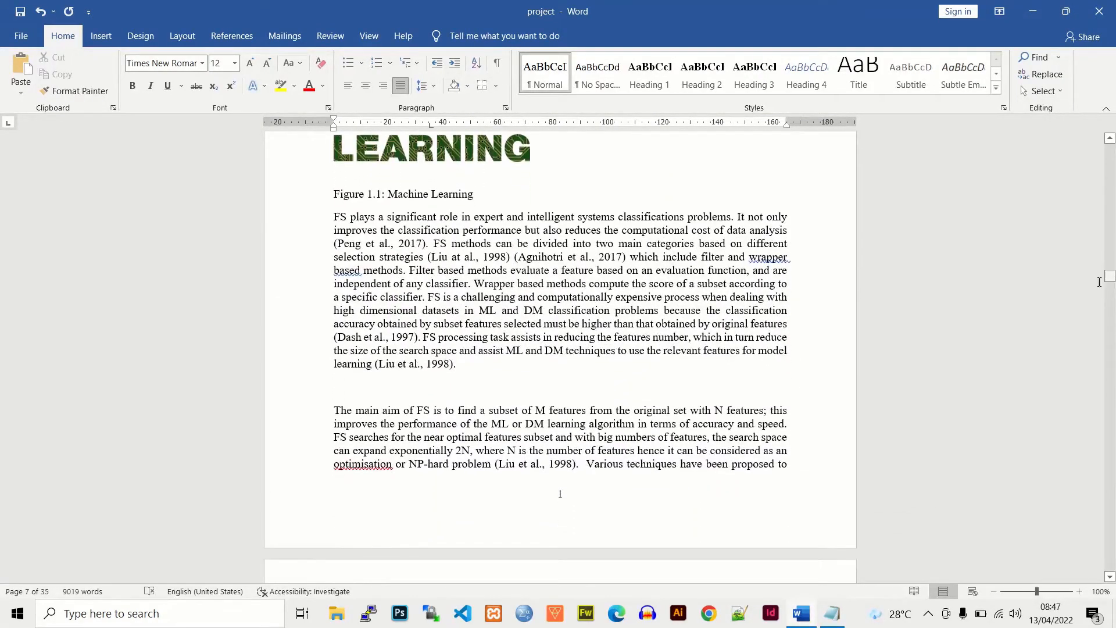
{"action": "left_click_drag", "start_coordinate": [335, 410], "coordinate": [522, 409]}
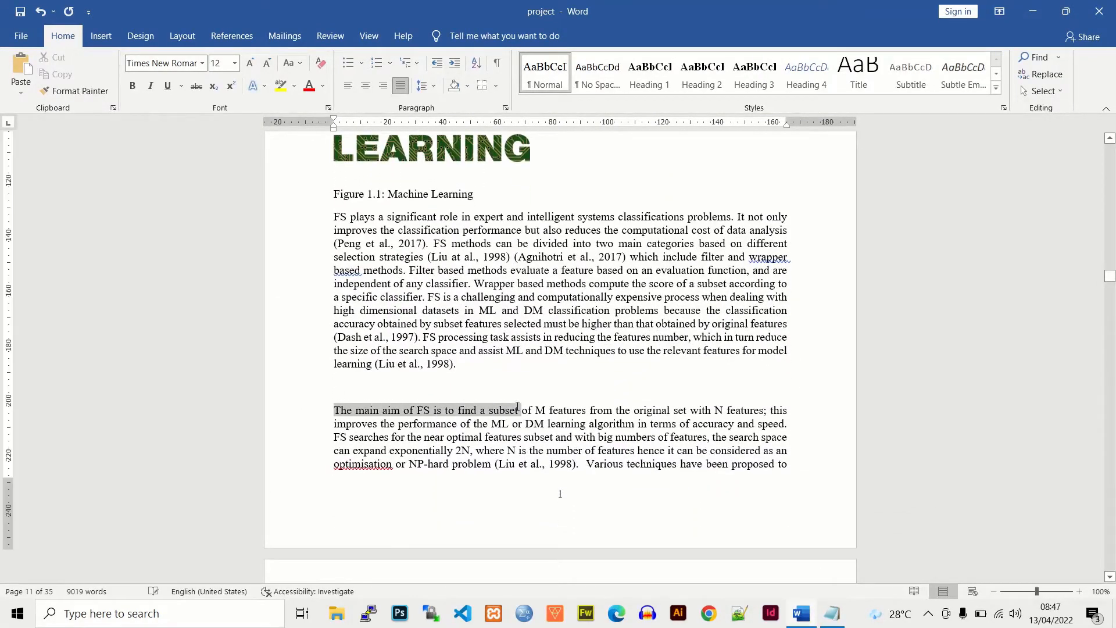
{"action": "left_click", "coordinate": [700, 86]}
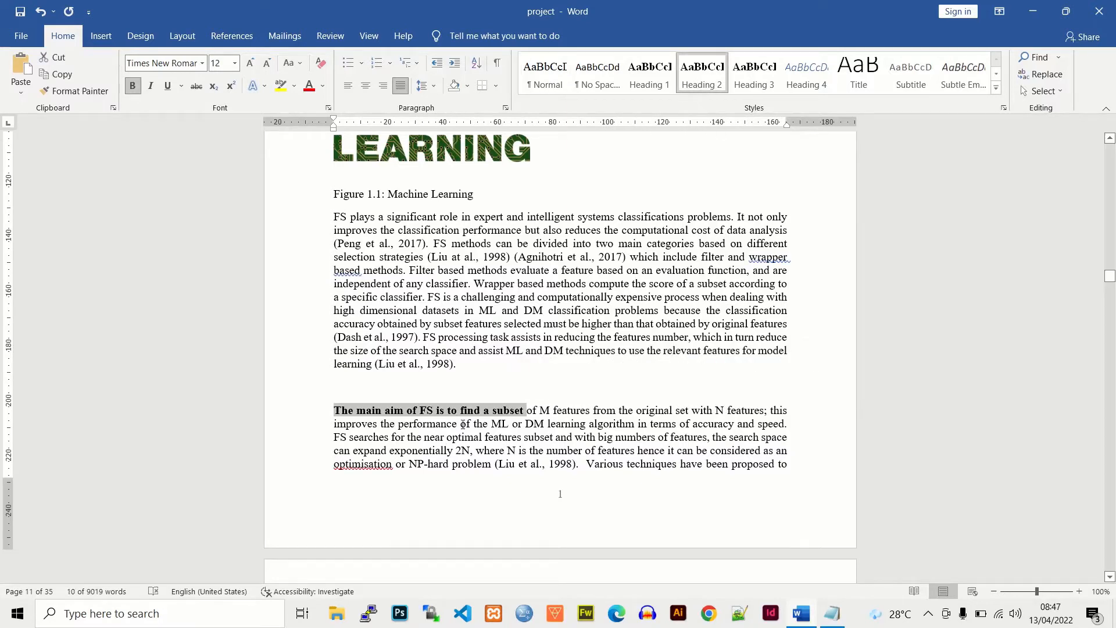
{"action": "left_click", "coordinate": [453, 421]}
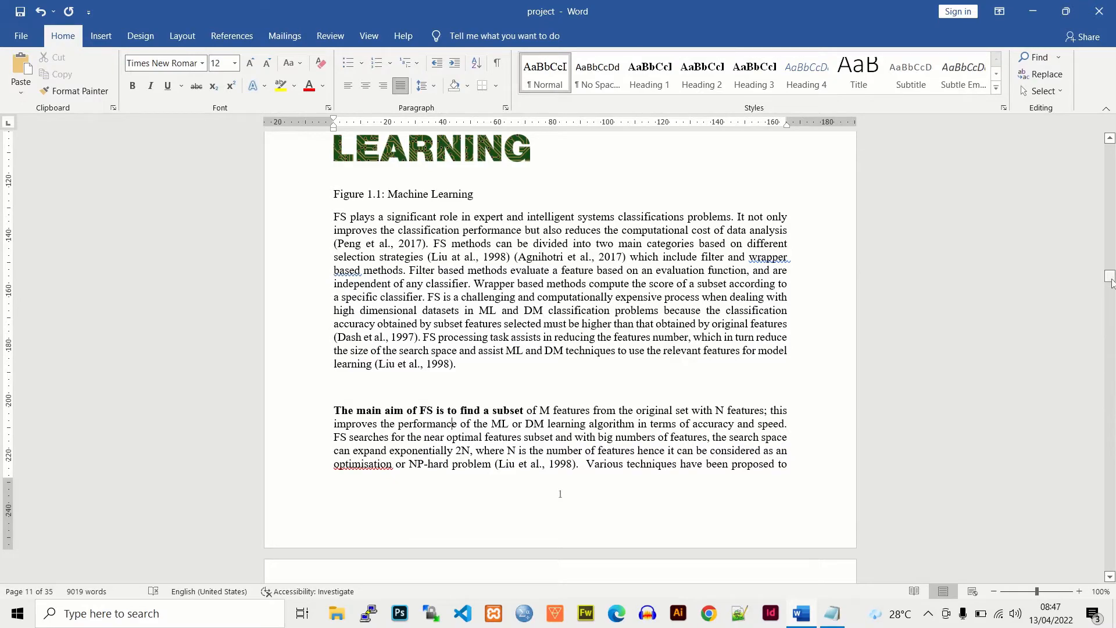
Step: Update the entire table of contents to include the newly styled "The main aim of FS is to find a subset" text
{"action": "left_click_drag", "start_coordinate": [1112, 282], "coordinate": [1110, 204]}
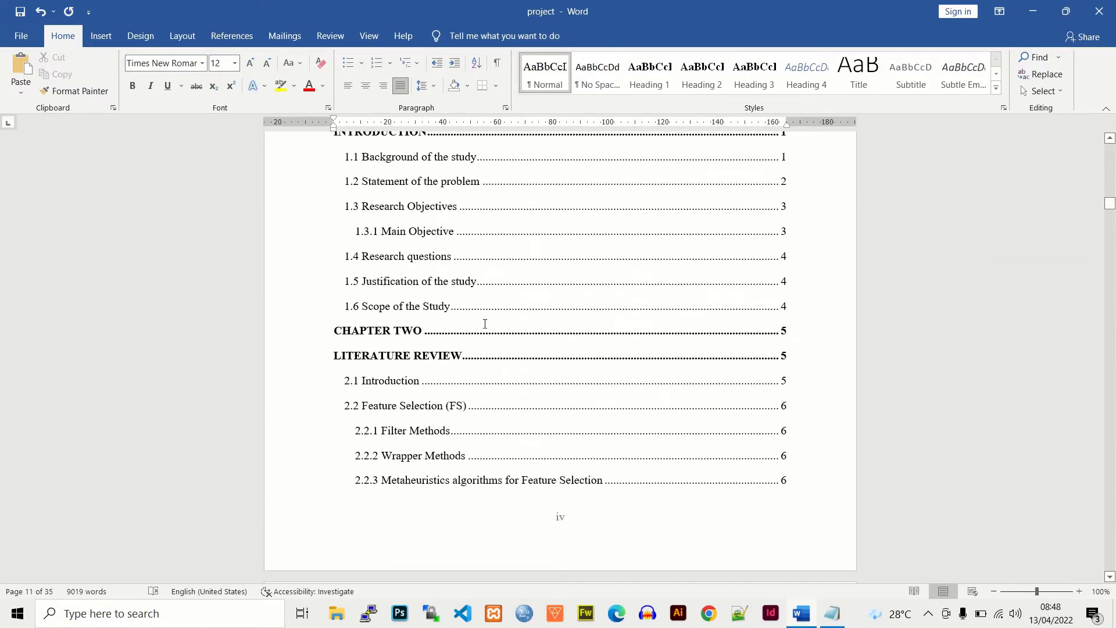
{"action": "right_click", "coordinate": [385, 303]}
{"action": "left_click", "coordinate": [441, 383]}
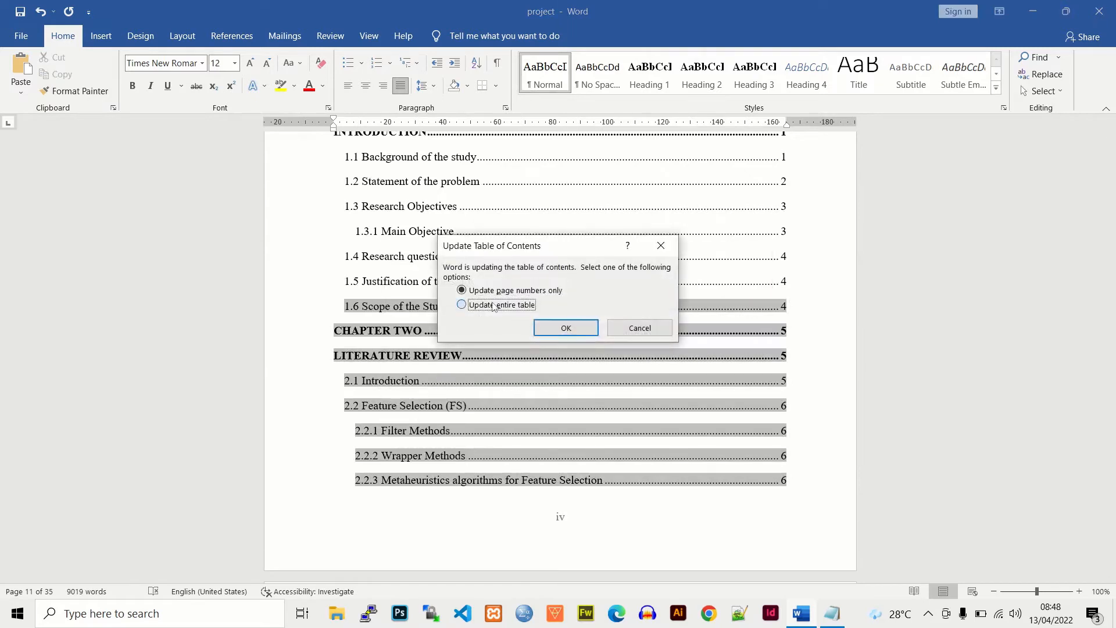
{"action": "left_click", "coordinate": [493, 306]}
{"action": "left_click", "coordinate": [567, 327]}
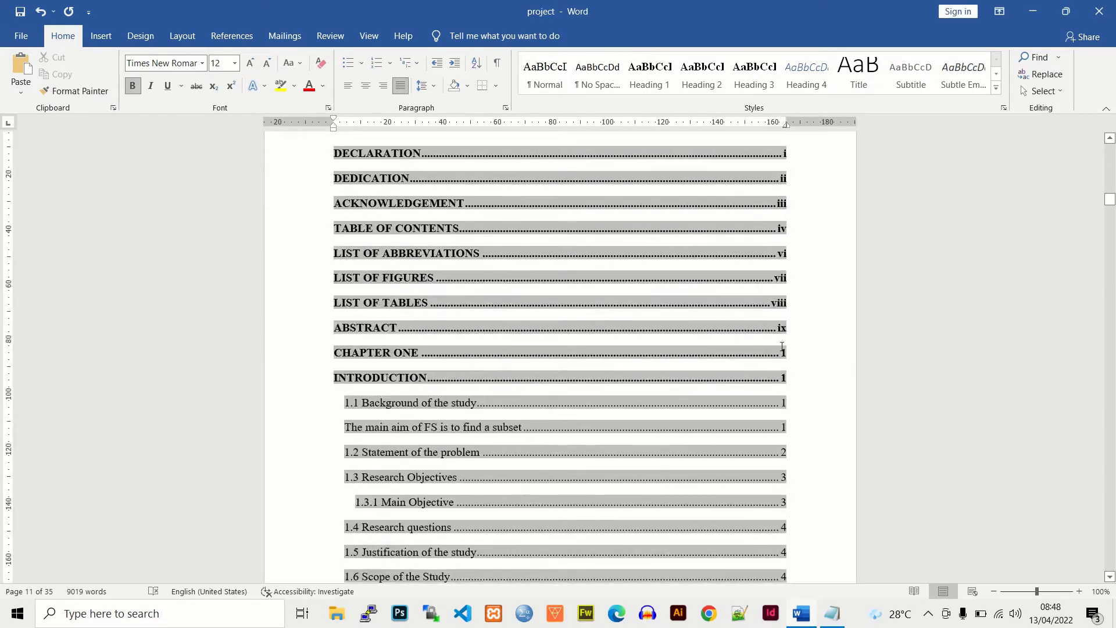
Step: Go to "The main aim of FS is to find a subset" through its contents entry and set it back to the Normal style
{"action": "left_click", "coordinate": [464, 434], "text": "ctrl"}
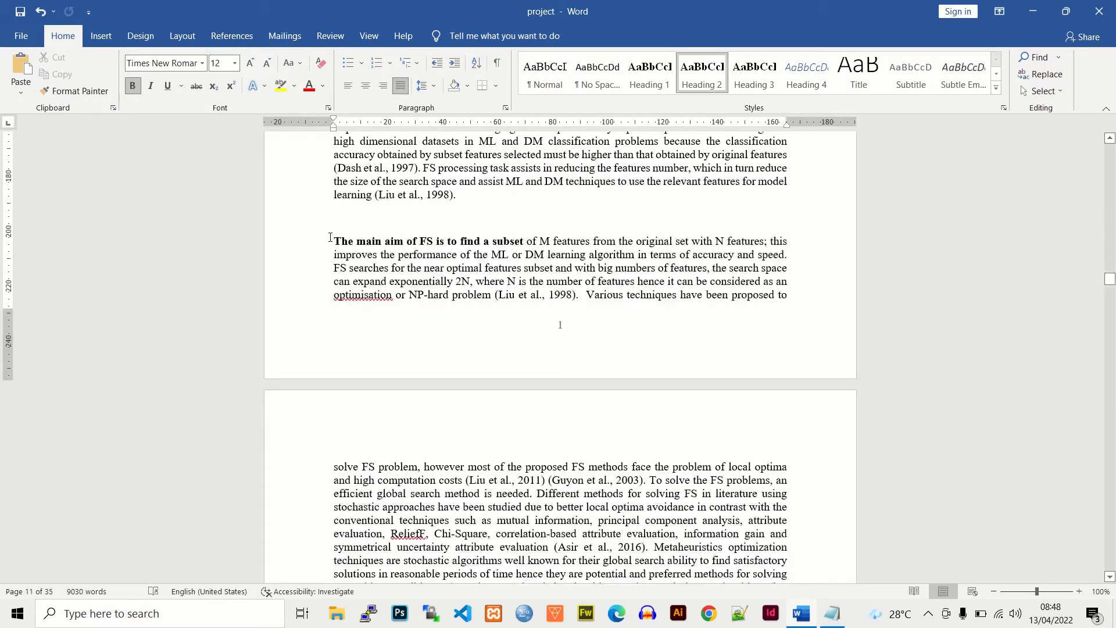
{"action": "left_click_drag", "start_coordinate": [334, 241], "coordinate": [528, 239]}
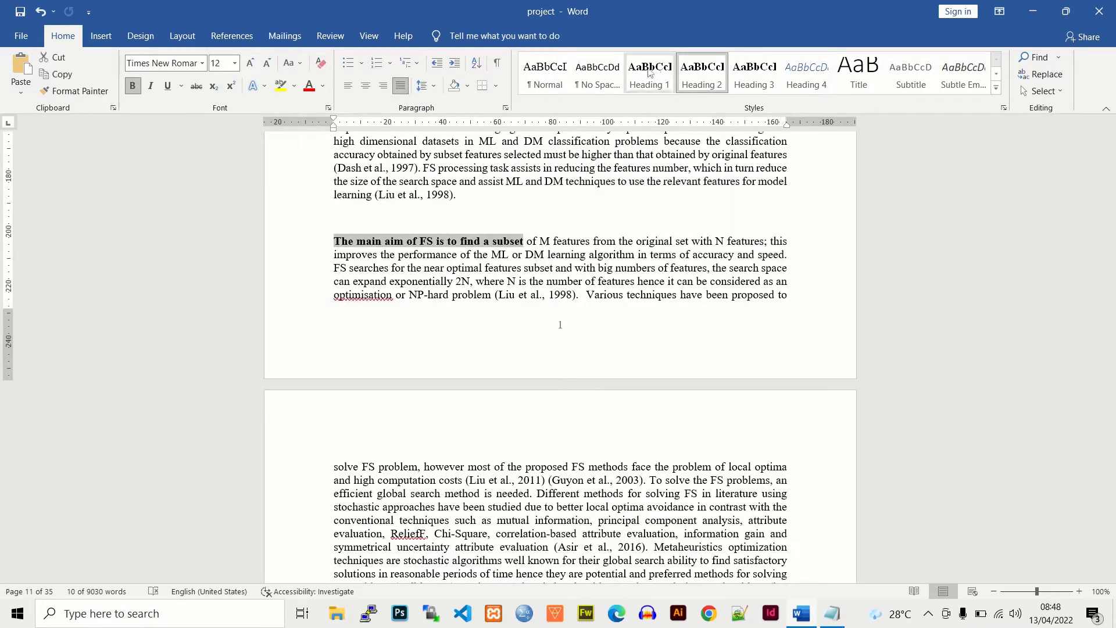
{"action": "left_click", "coordinate": [553, 84]}
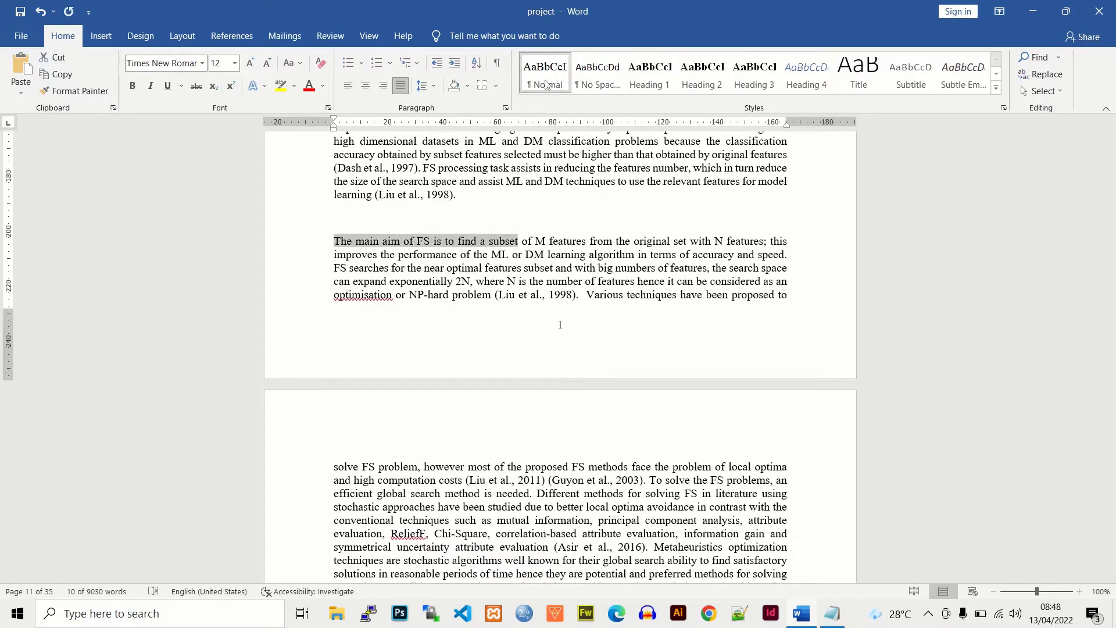
{"action": "left_click", "coordinate": [483, 254]}
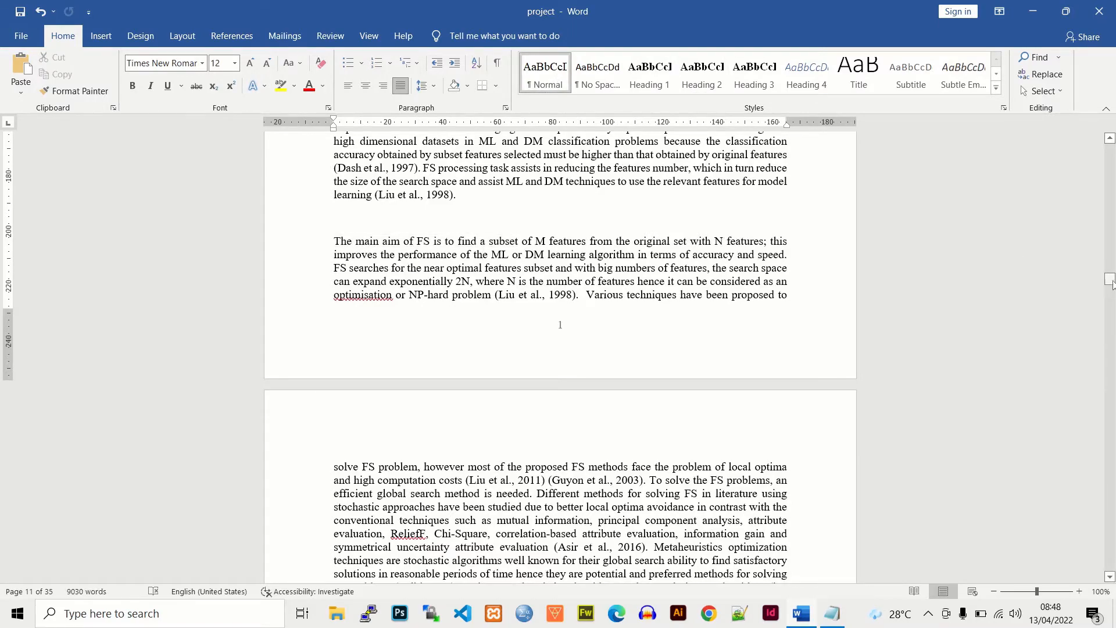
Step: Update the entire table of contents to drop the "The main aim of FS is to find a subset" entry
{"action": "left_click_drag", "start_coordinate": [1109, 280], "coordinate": [1109, 205]}
{"action": "right_click", "coordinate": [434, 346]}
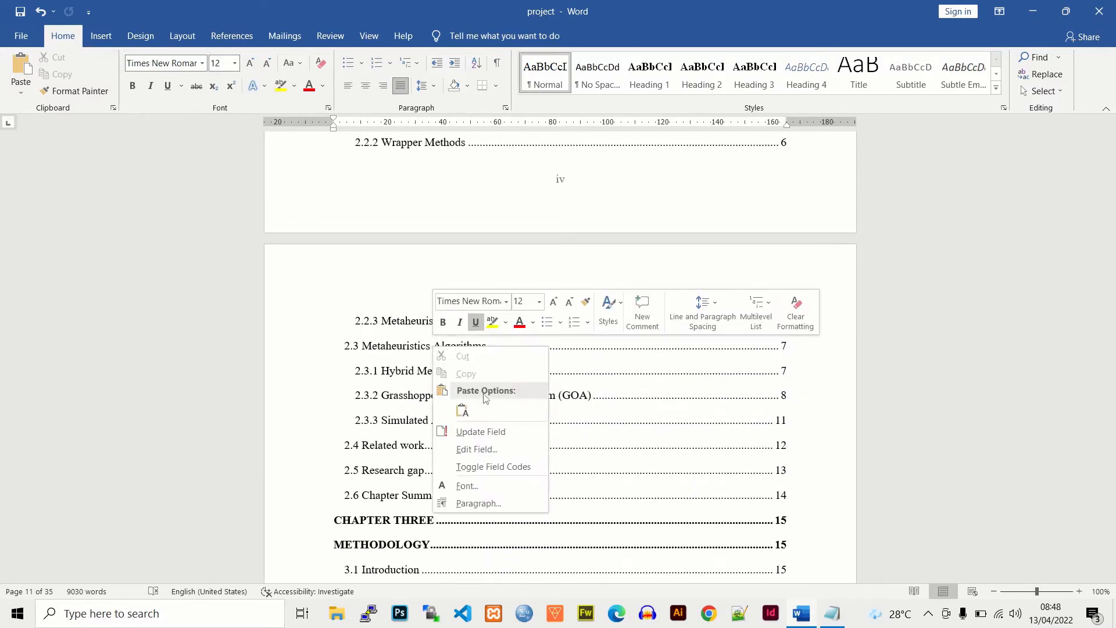
{"action": "left_click", "coordinate": [492, 432]}
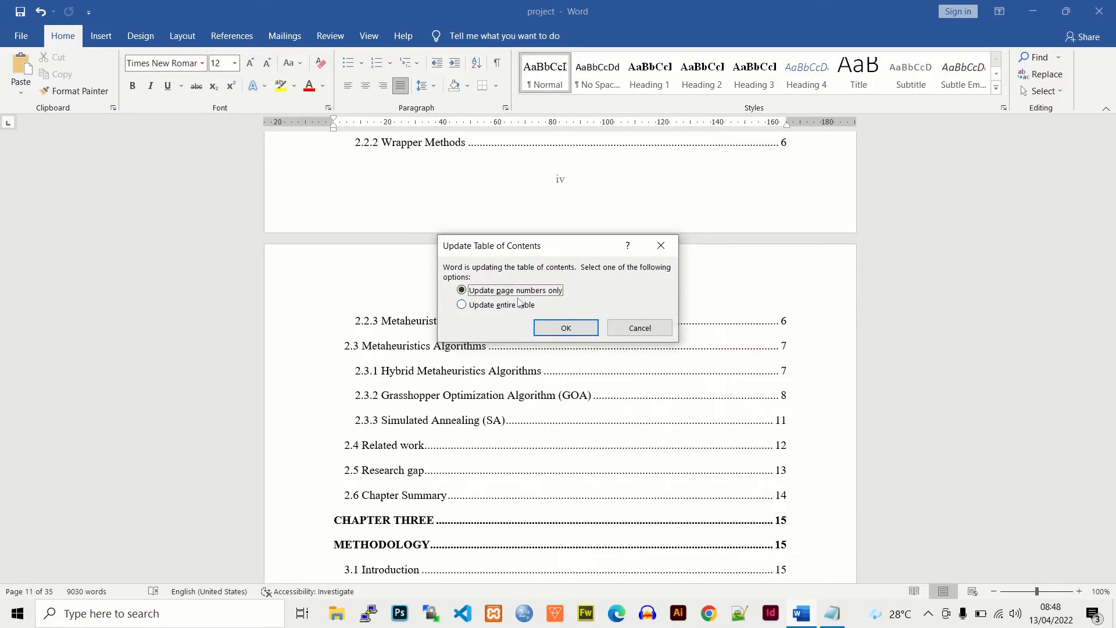
{"action": "left_click", "coordinate": [489, 304]}
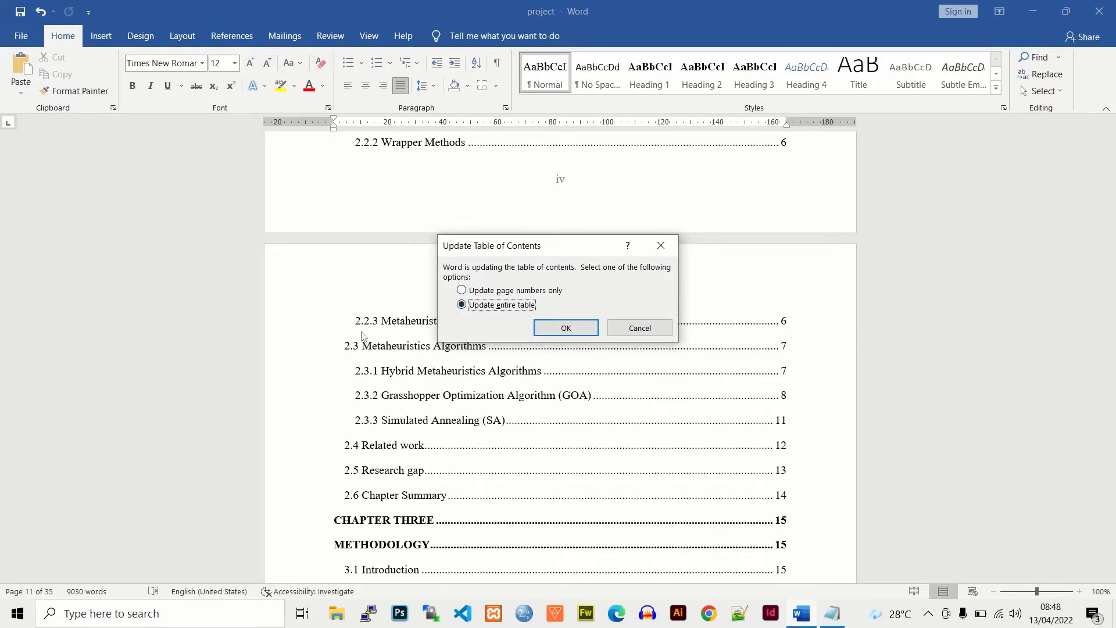
{"action": "left_click", "coordinate": [583, 323]}
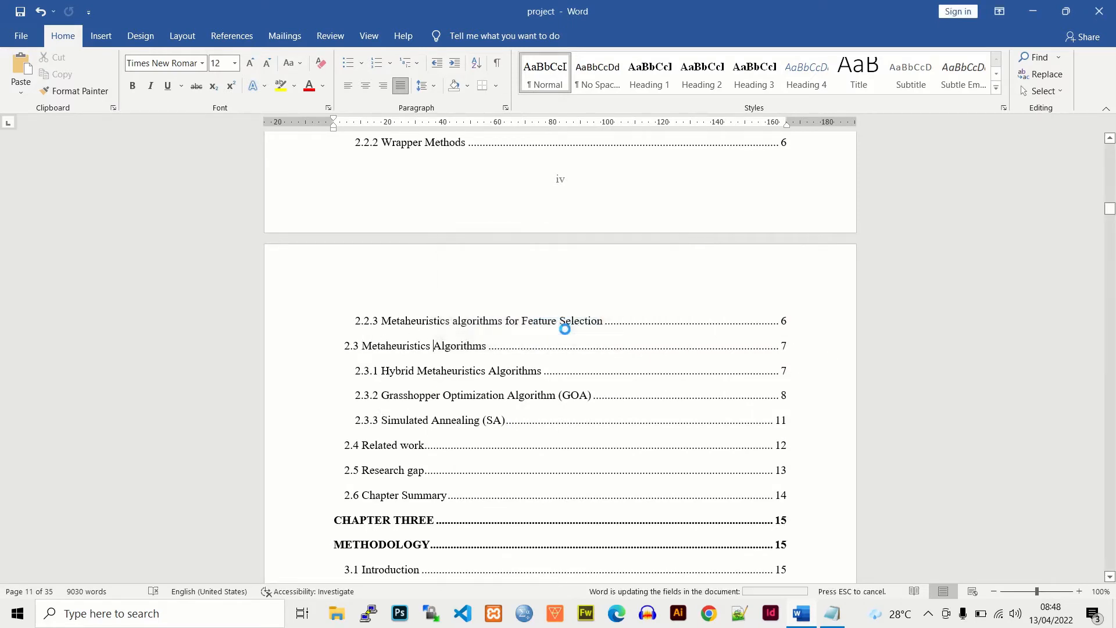
Step: Start creating a new style from the "CHAPTER ONE" heading's formatting and name it "Tables"
{"action": "mouse_move", "coordinate": [1109, 202]}
{"action": "left_mouse_down"}
{"action": "mouse_move", "coordinate": [1110, 211]}
{"action": "mouse_move", "coordinate": [1110, 201]}
{"action": "left_mouse_up"}
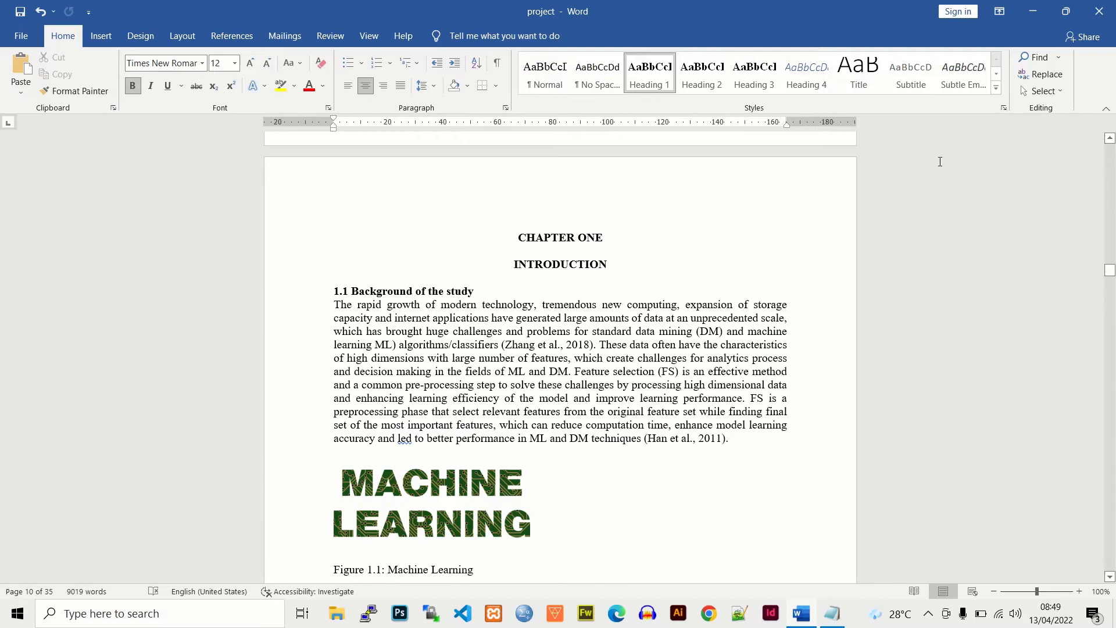
{"action": "left_click", "coordinate": [997, 88]}
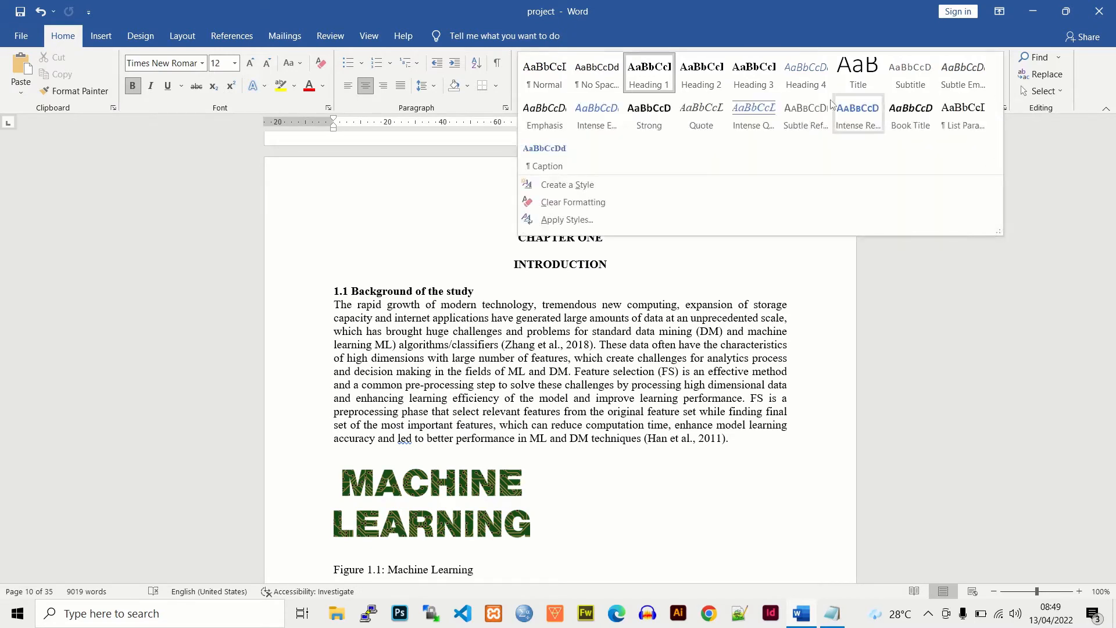
{"action": "left_click", "coordinate": [594, 182]}
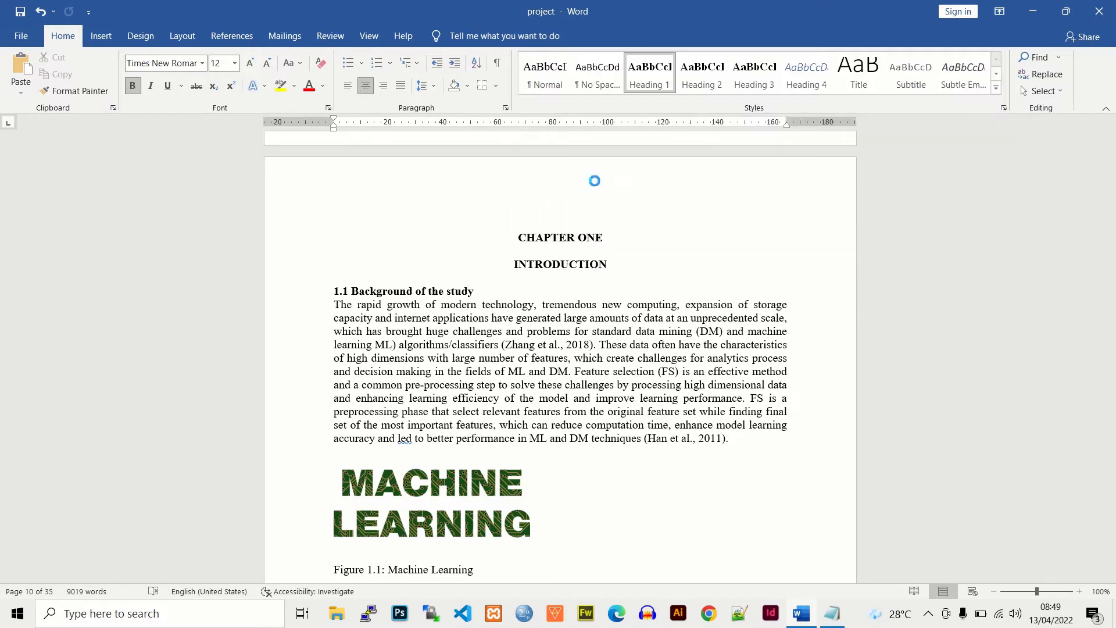
{"action": "left_click", "coordinate": [624, 97]}
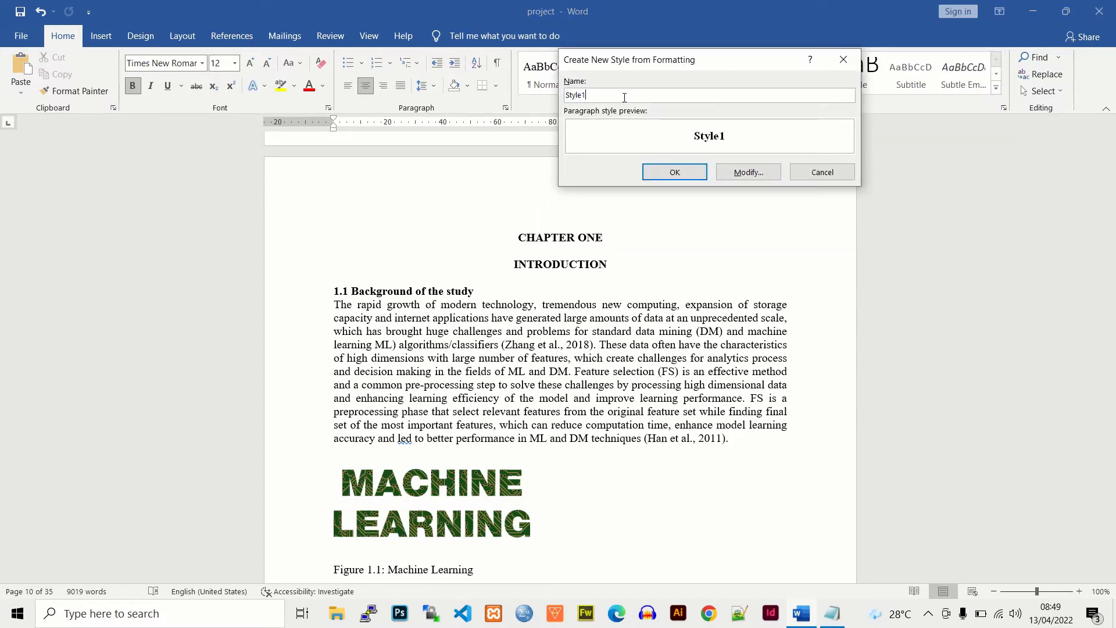
{"action": "key", "text": "BackSpace"}
{"action": "key", "text": "BackSpace"}
{"action": "key", "text": "BackSpace"}
{"action": "key", "text": "BackSpace"}
{"action": "key", "text": "BackSpace"}
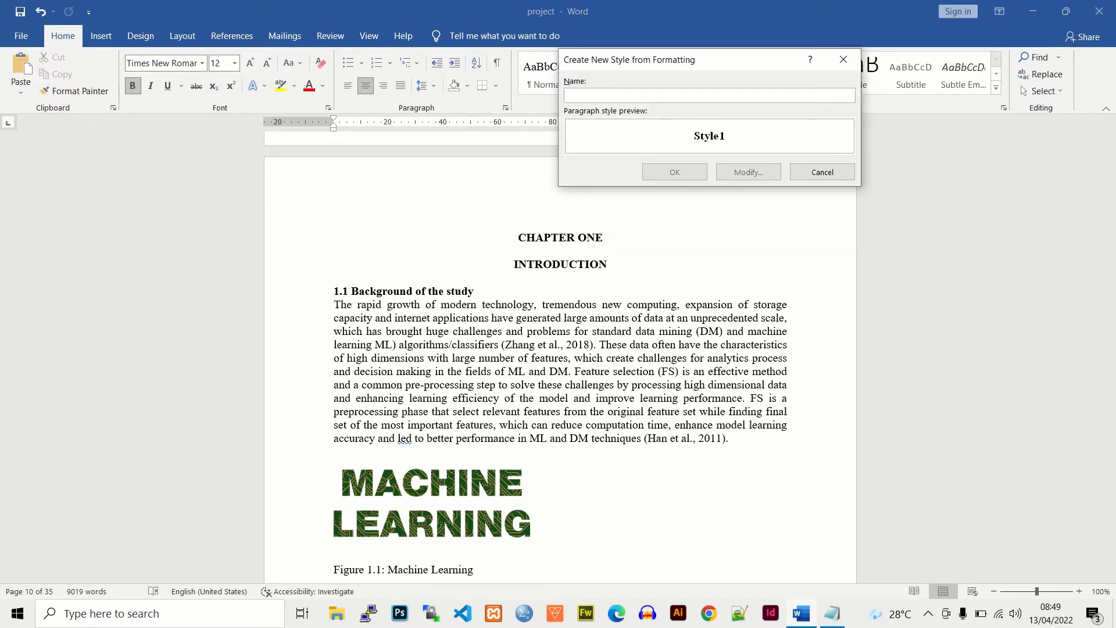
{"action": "type", "text": "tables"}
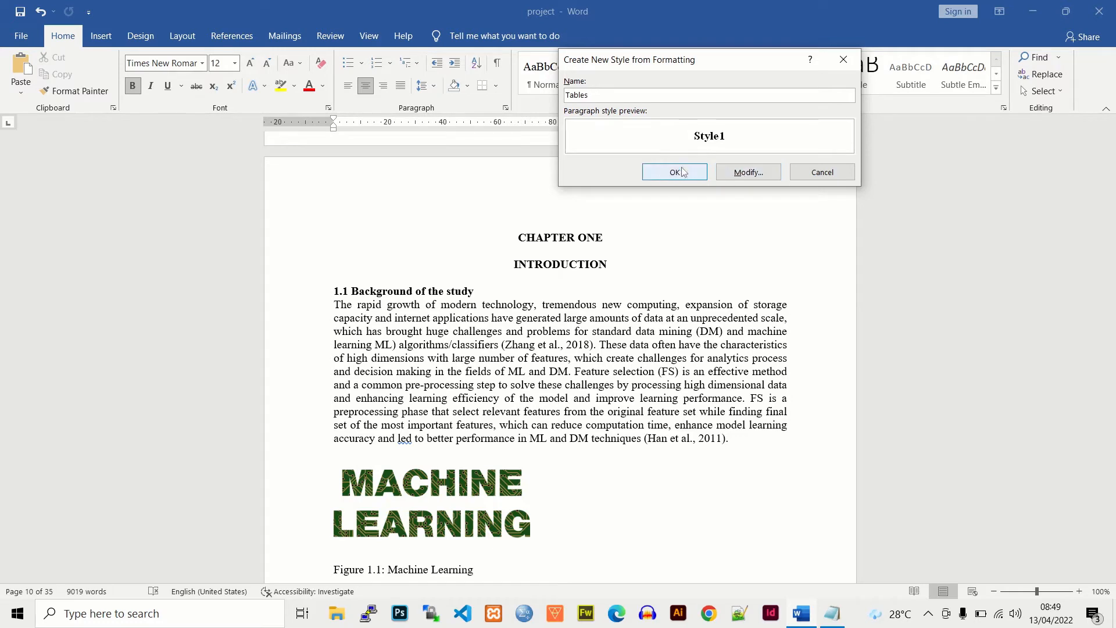
Step: Set the Tables style's type to Paragraph and base it on the Caption style
{"action": "left_click", "coordinate": [758, 172]}
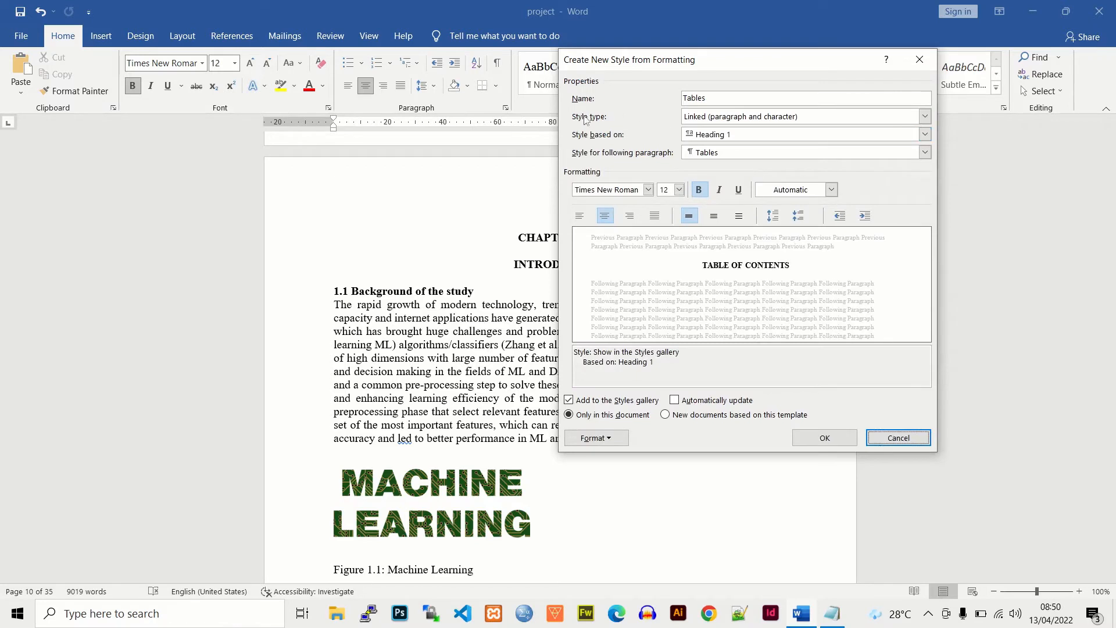
{"action": "left_click", "coordinate": [706, 117]}
{"action": "left_click", "coordinate": [703, 130]}
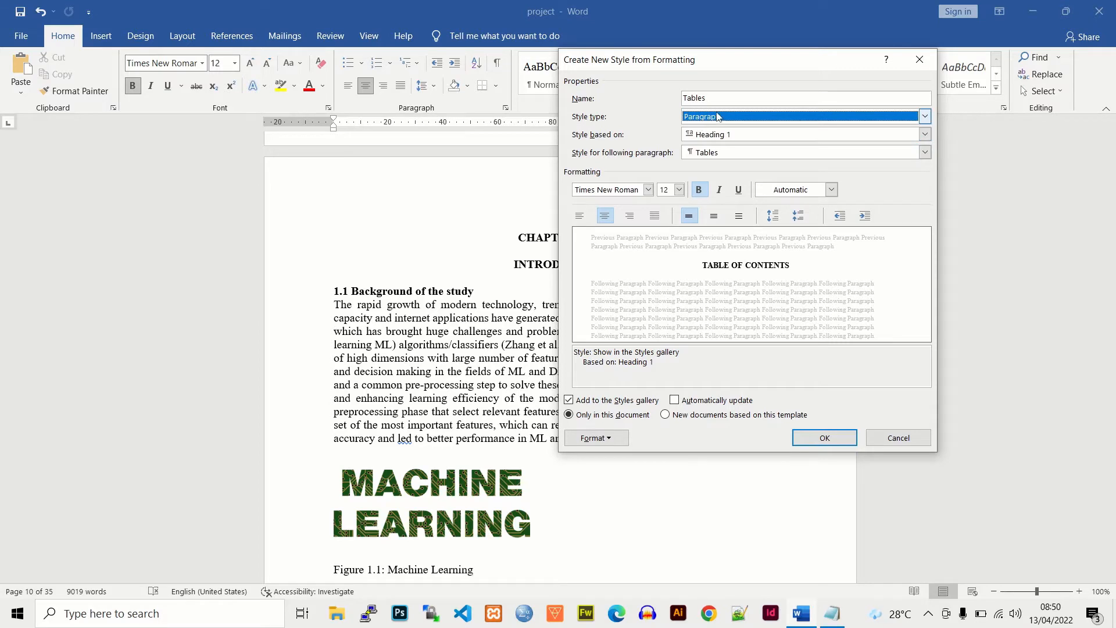
{"action": "left_click", "coordinate": [714, 132]}
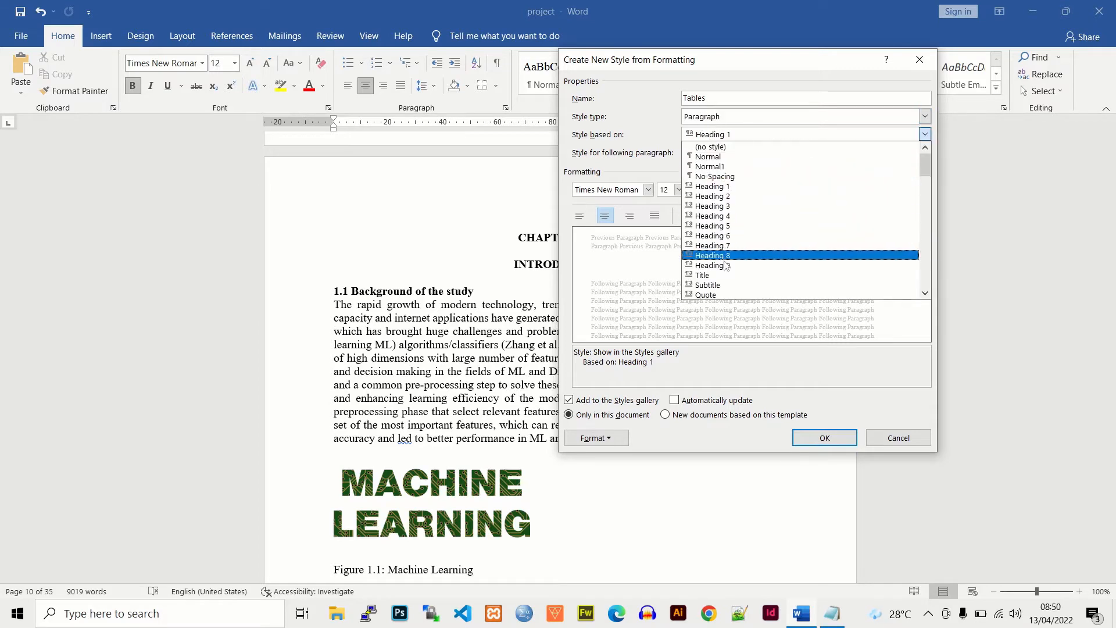
{"action": "mouse_move", "coordinate": [925, 165]}
{"action": "left_mouse_down"}
{"action": "mouse_move", "coordinate": [924, 274]}
{"action": "mouse_move", "coordinate": [910, 173]}
{"action": "left_mouse_up"}
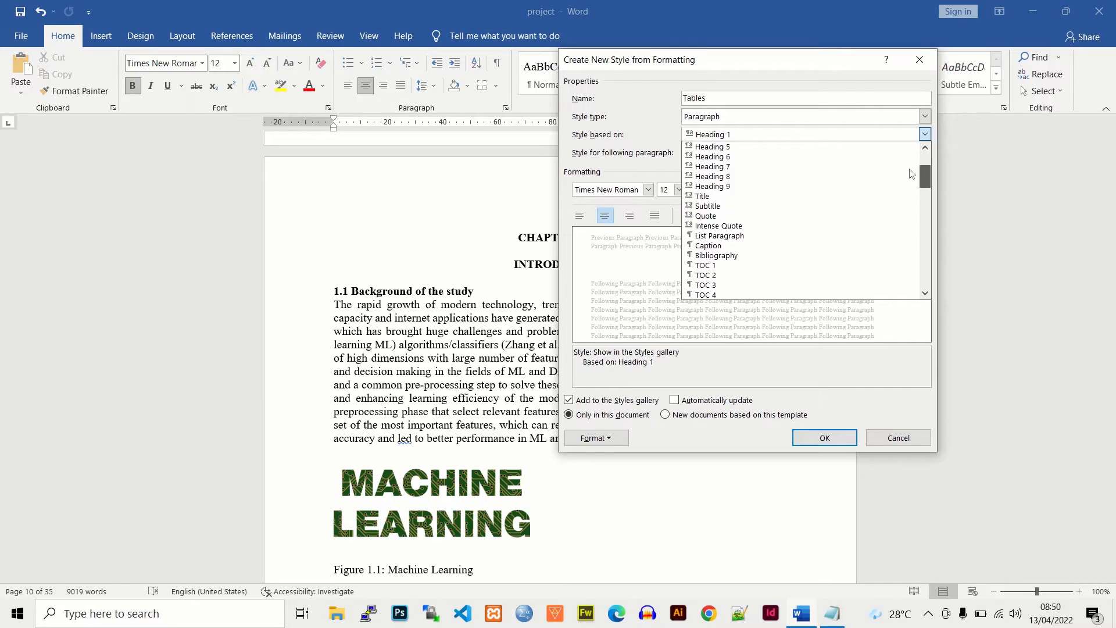
{"action": "left_click", "coordinate": [733, 246]}
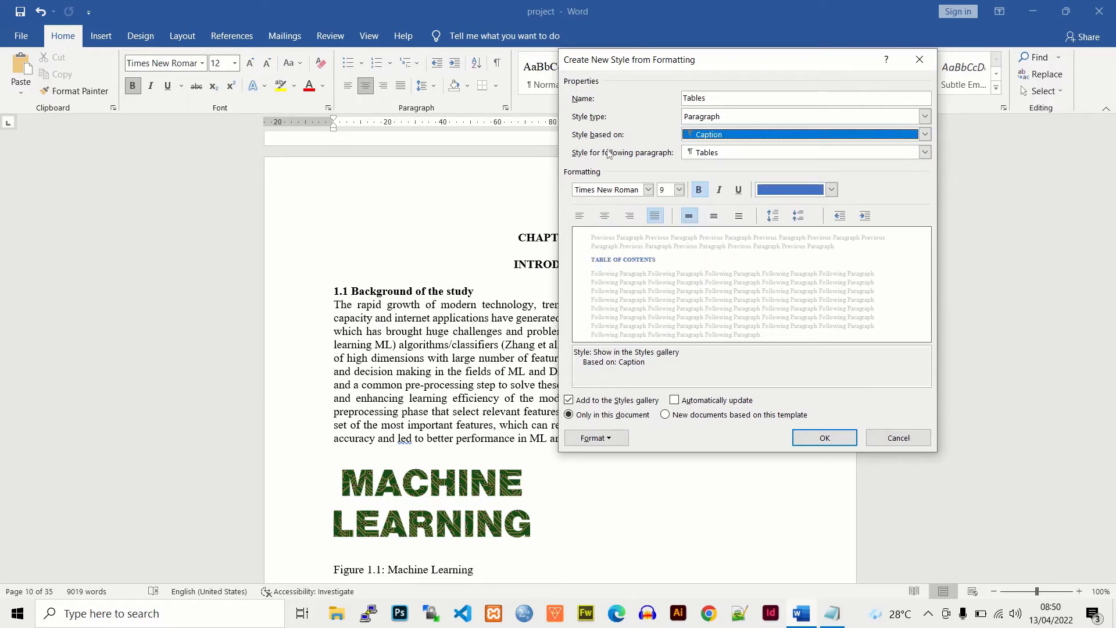
Step: Set the Tables style's following-paragraph style to Caption
{"action": "left_click", "coordinate": [730, 153]}
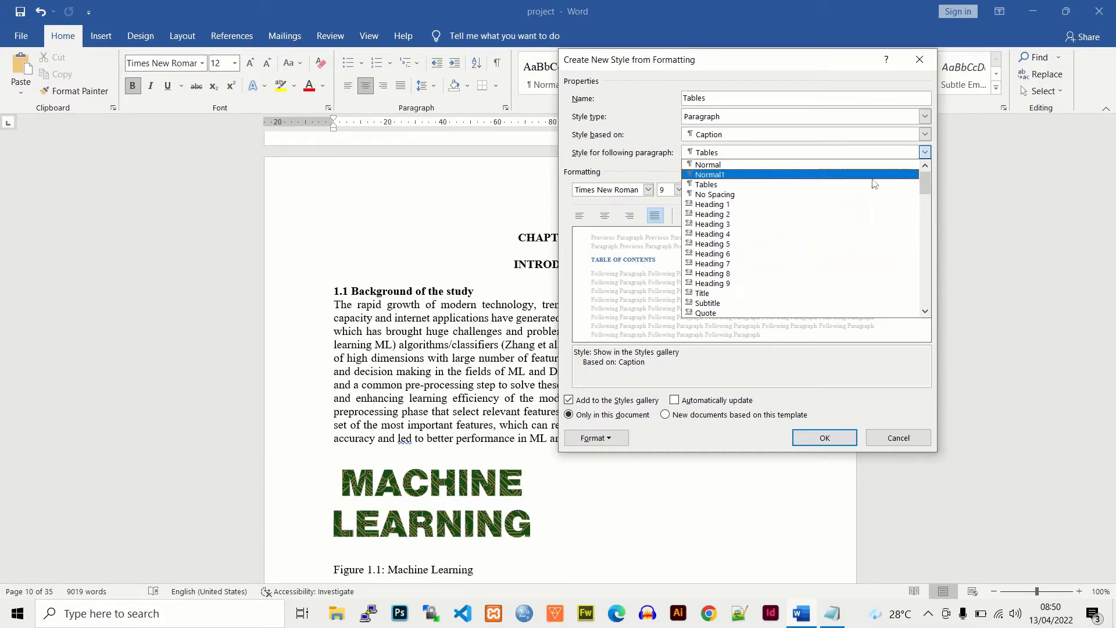
{"action": "mouse_move", "coordinate": [925, 185]}
{"action": "left_mouse_down"}
{"action": "mouse_move", "coordinate": [926, 195]}
{"action": "mouse_move", "coordinate": [926, 176]}
{"action": "mouse_move", "coordinate": [926, 264]}
{"action": "mouse_move", "coordinate": [928, 185]}
{"action": "mouse_move", "coordinate": [928, 199]}
{"action": "left_mouse_up"}
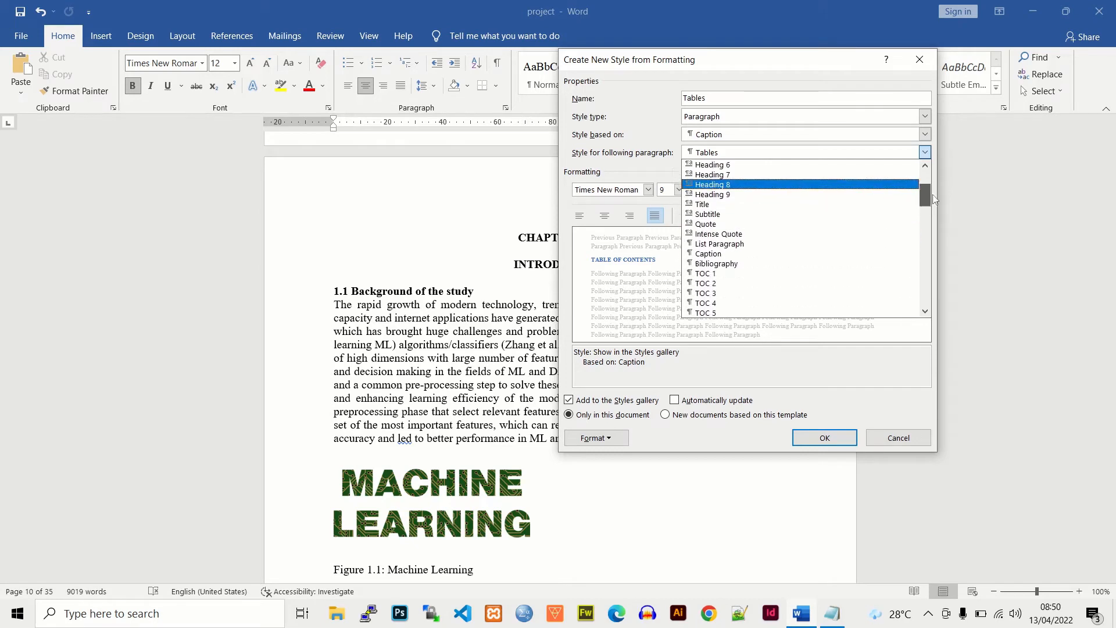
{"action": "left_click", "coordinate": [714, 255]}
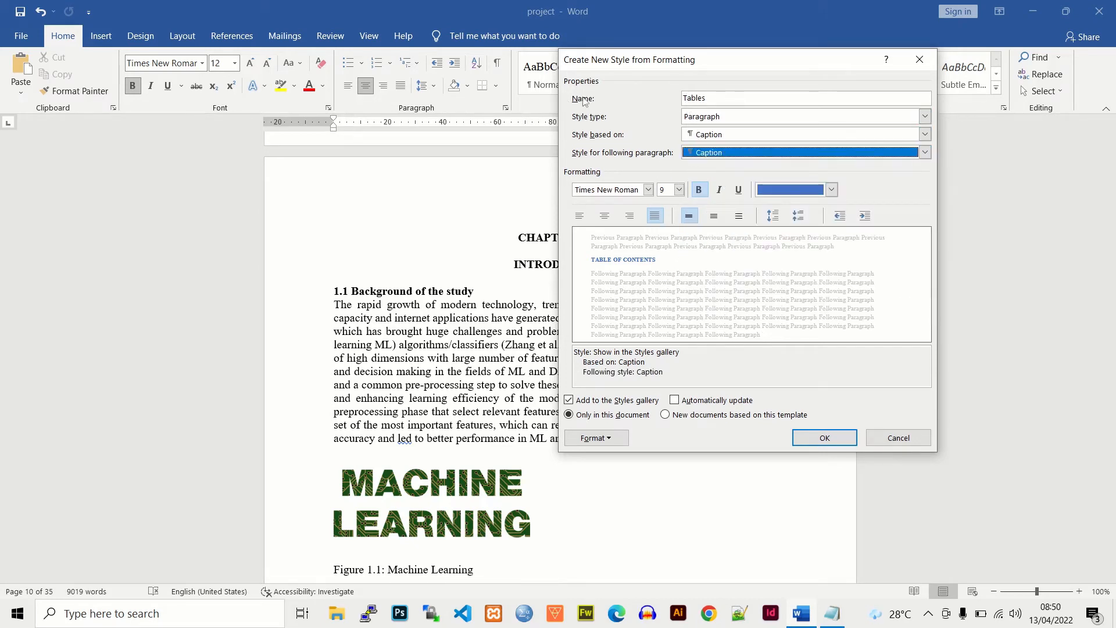
{"action": "left_click", "coordinate": [722, 98]}
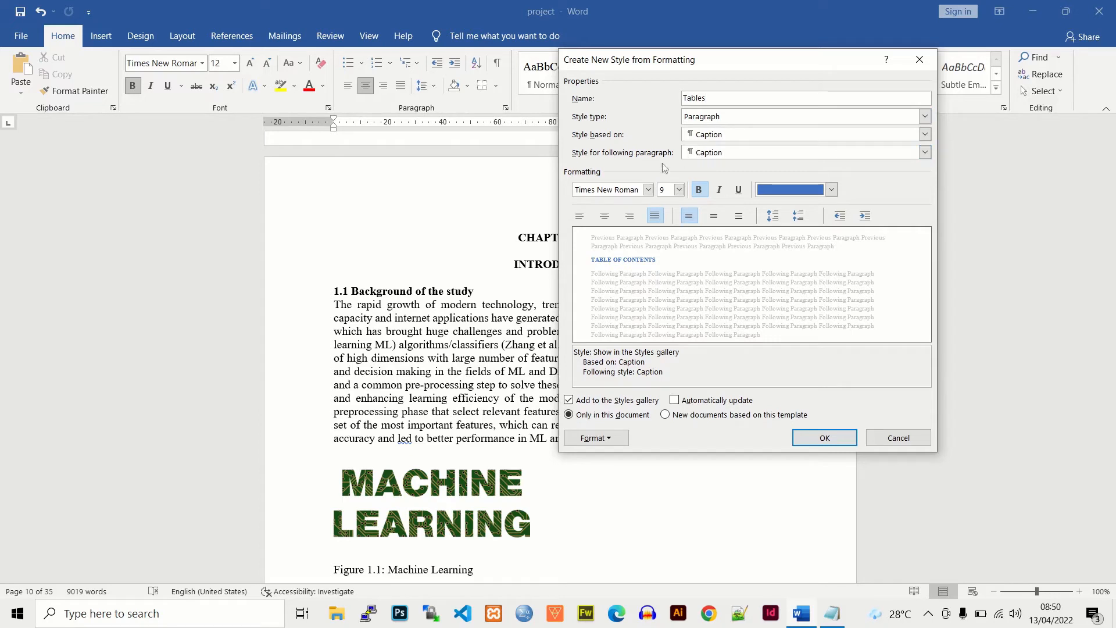
Step: Format the Tables style as 12 pt, not bold, with Automatic font colour, and save the new style
{"action": "left_click", "coordinate": [679, 190]}
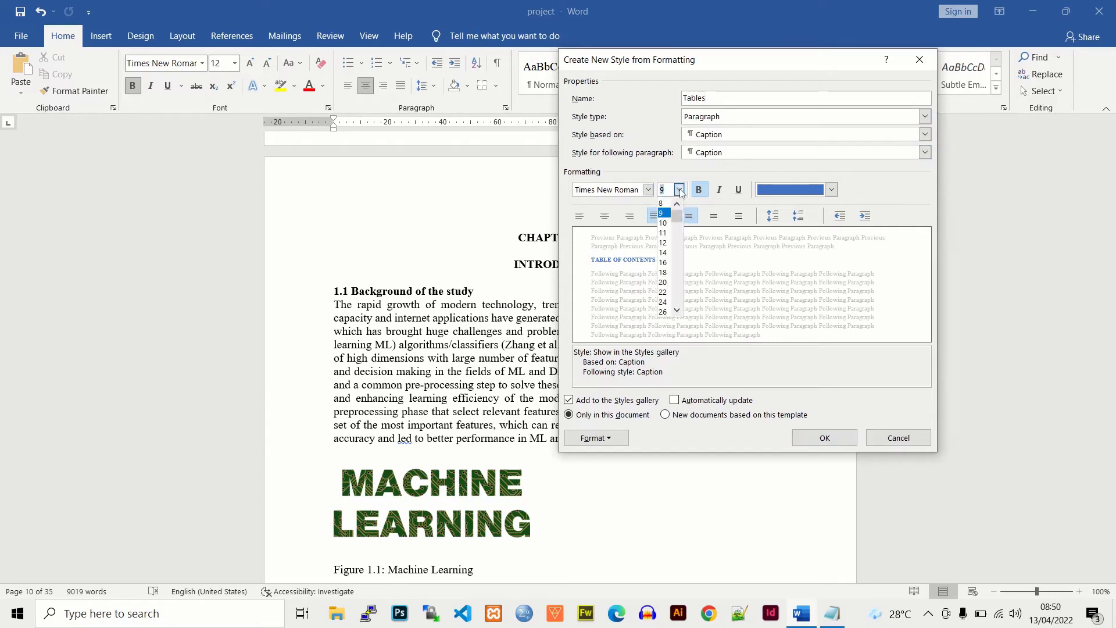
{"action": "left_click", "coordinate": [663, 243]}
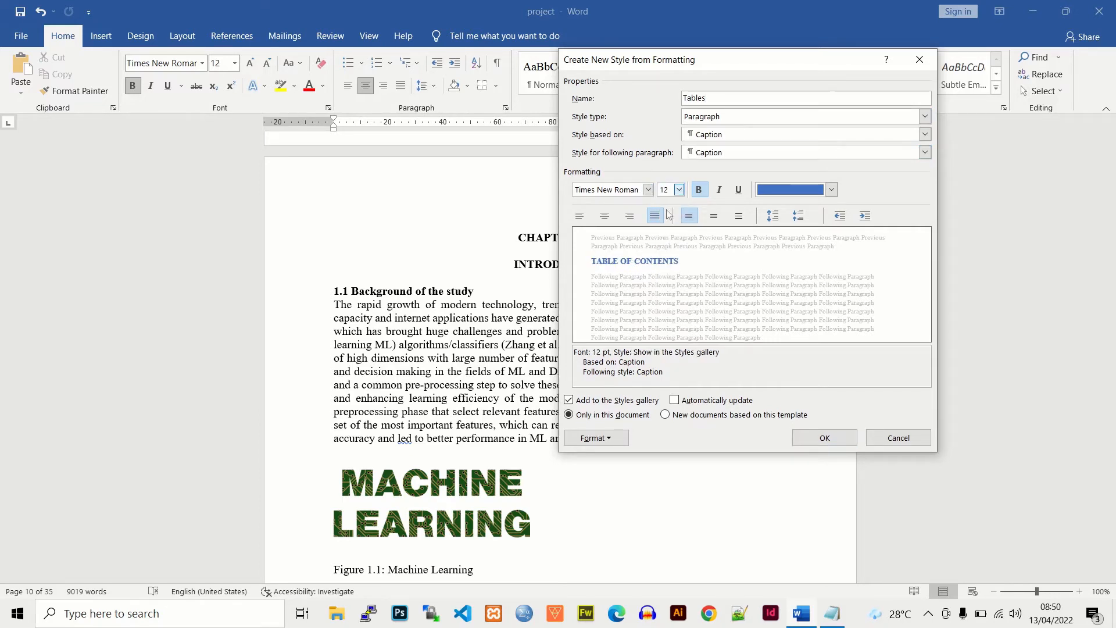
{"action": "left_click", "coordinate": [703, 189]}
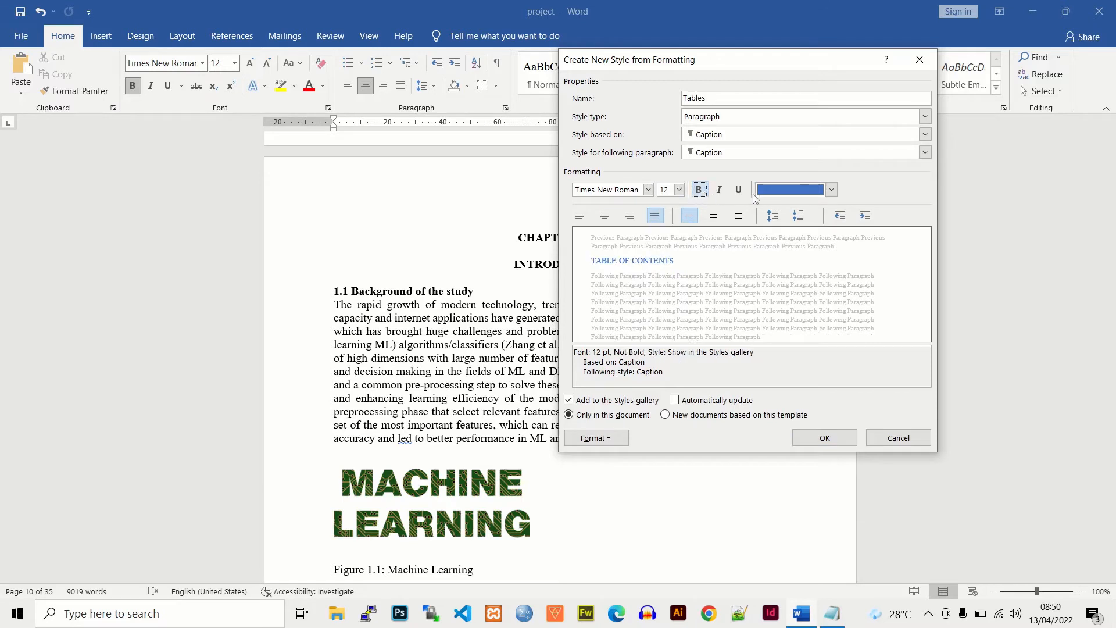
{"action": "left_click", "coordinate": [766, 194]}
{"action": "left_click", "coordinate": [782, 207]}
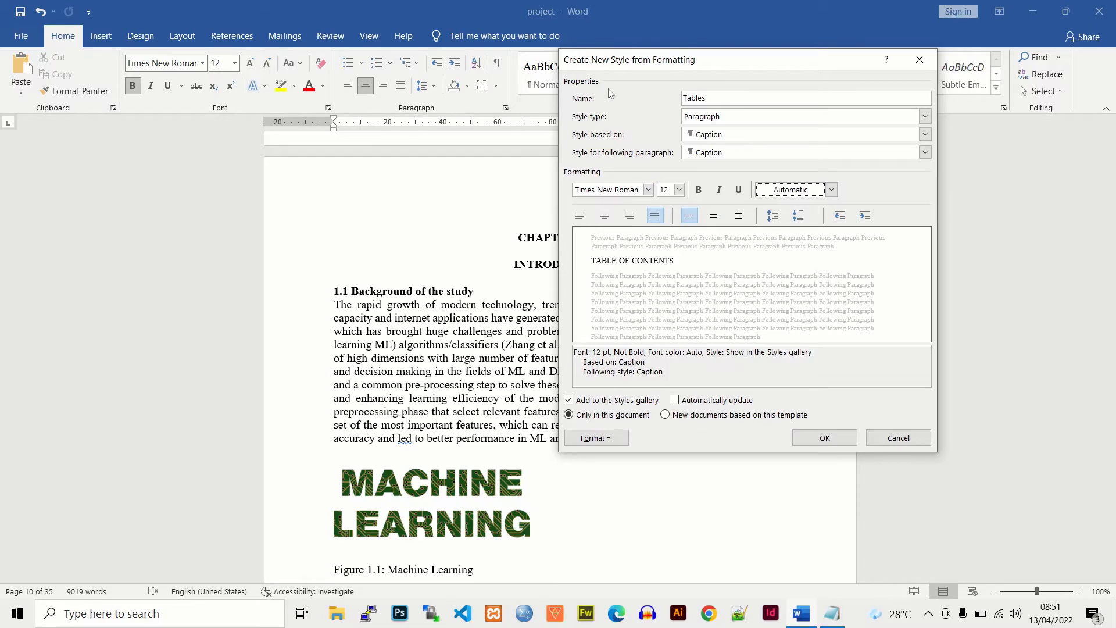
{"action": "left_click", "coordinate": [824, 437]}
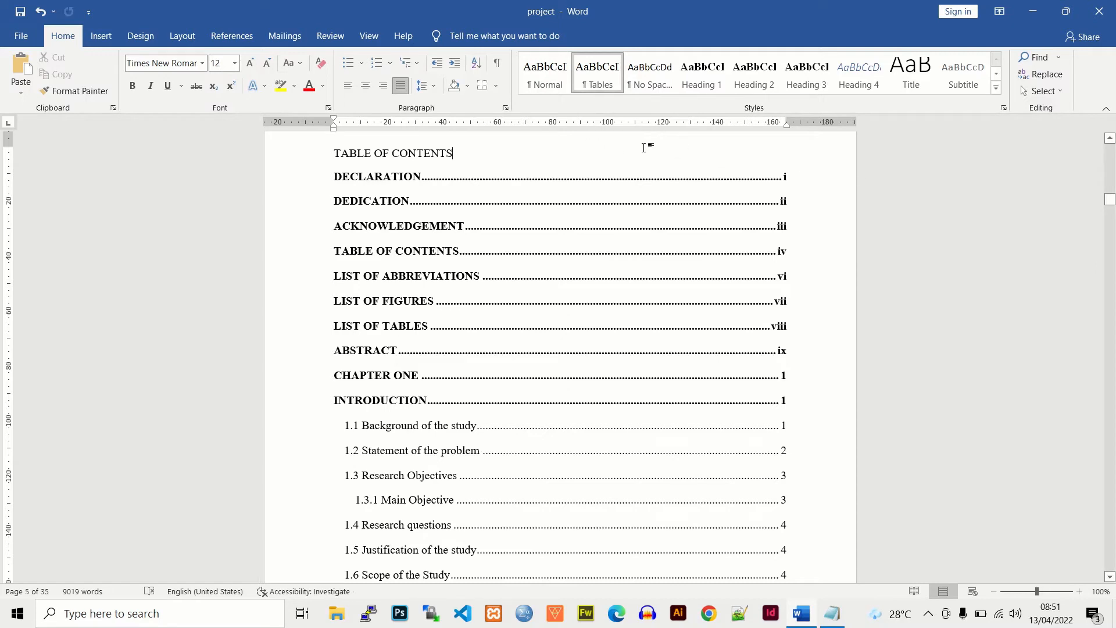
Step: Reapply the Heading 1 style to the "TABLE OF CONTENTS" title above the contents list
{"action": "left_click_drag", "start_coordinate": [463, 148], "coordinate": [319, 149]}
{"action": "left_click", "coordinate": [702, 76]}
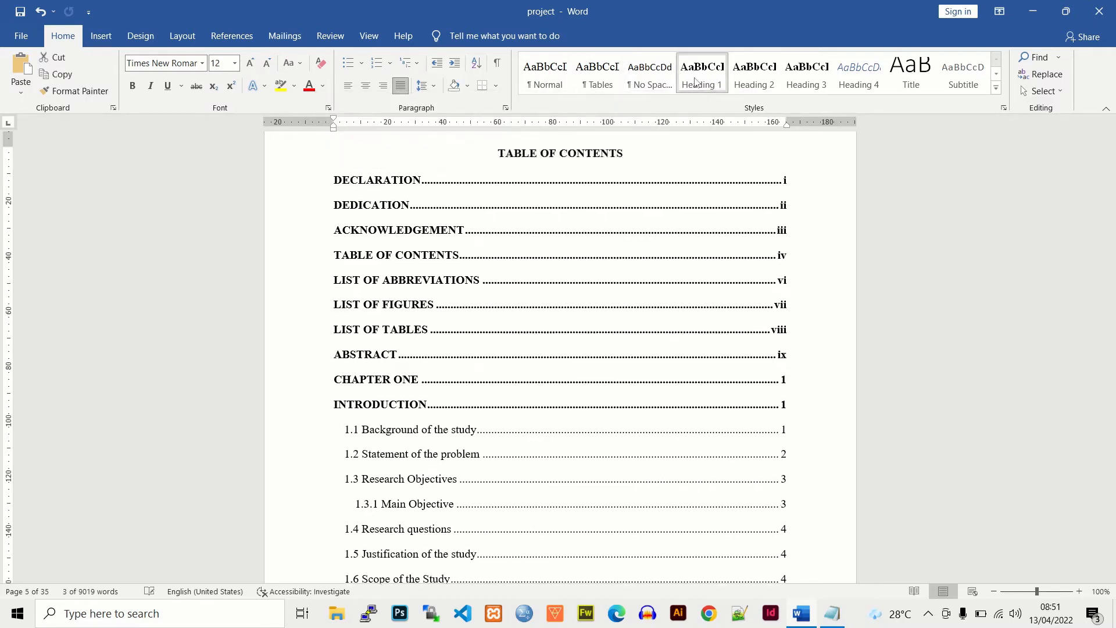
{"action": "left_click", "coordinate": [655, 163]}
Step: Update the entire table of contents, including its entries and page numbers
{"action": "right_click", "coordinate": [366, 237]}
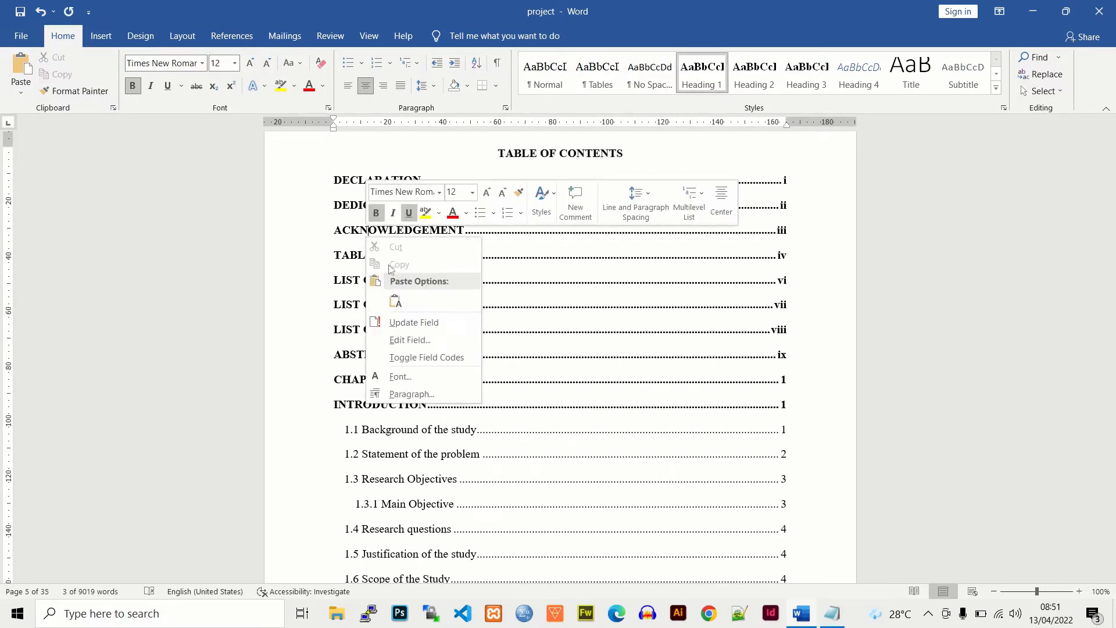
{"action": "left_click", "coordinate": [400, 322]}
{"action": "left_click", "coordinate": [528, 307]}
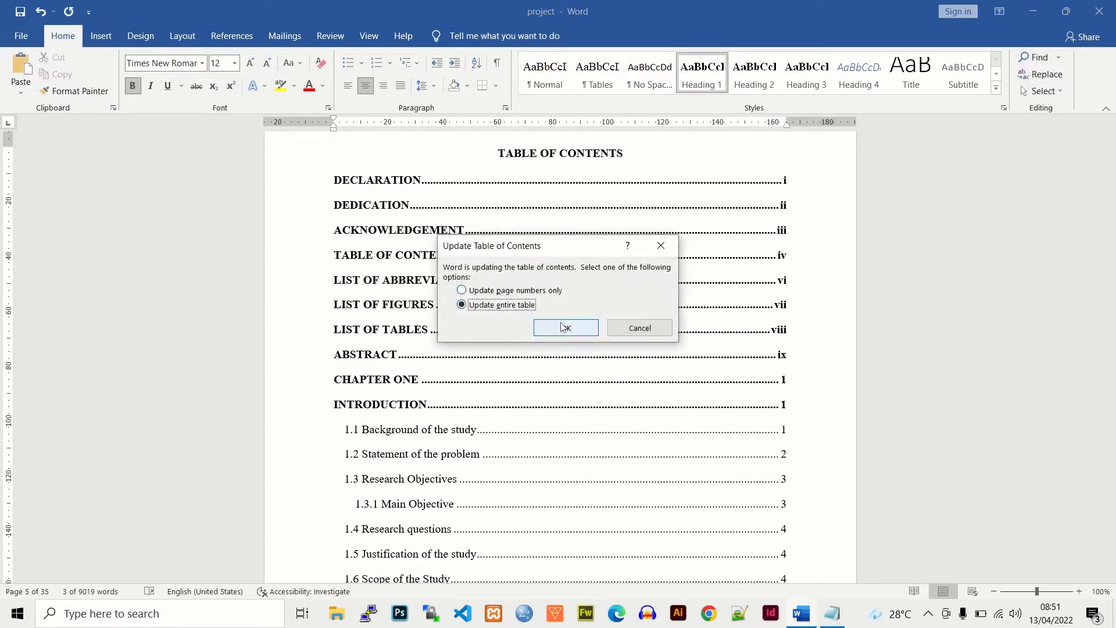
{"action": "left_click", "coordinate": [566, 327]}
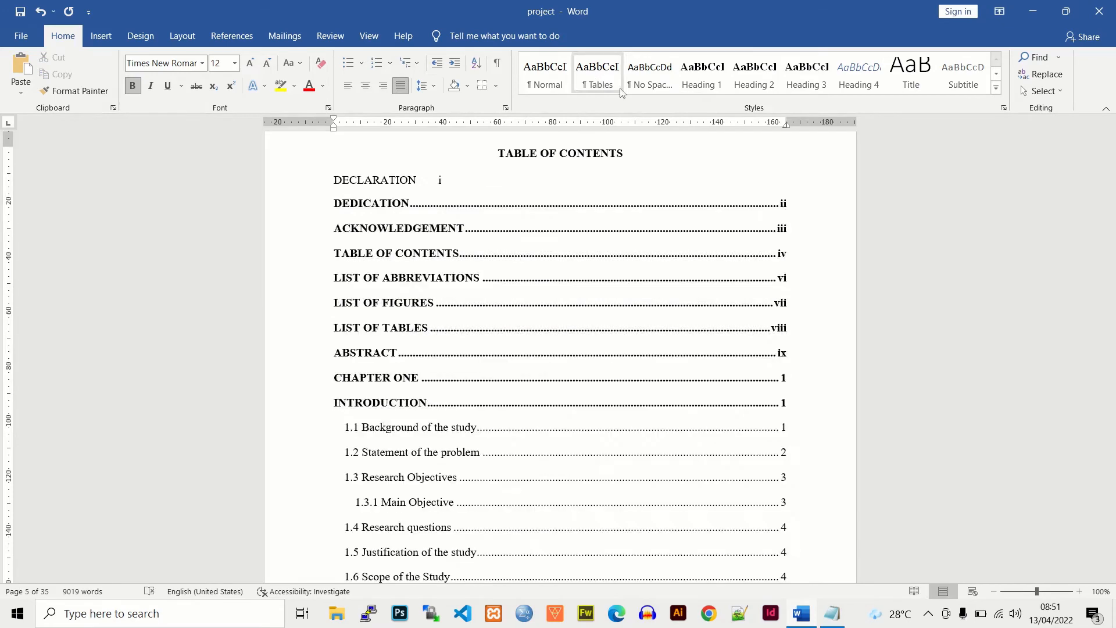
Step: Start creating a new style from the blank paragraph at the end of page iii, name it "Figures" and open its full settings
{"action": "left_click", "coordinate": [766, 152]}
{"action": "left_click_drag", "start_coordinate": [1111, 203], "coordinate": [1111, 198]}
{"action": "left_click", "coordinate": [538, 175]}
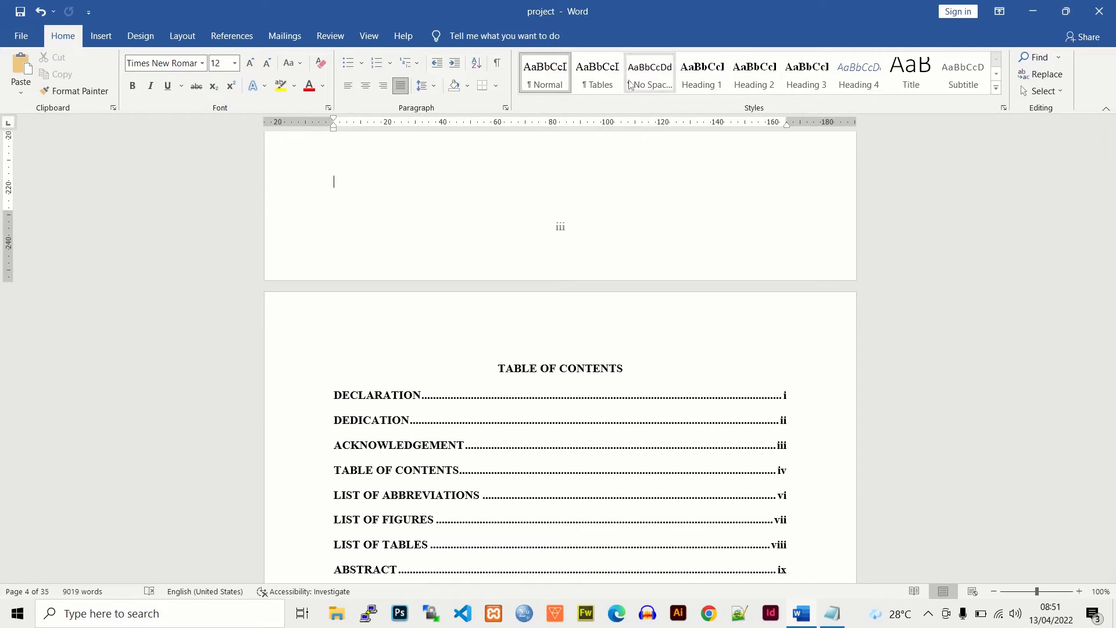
{"action": "left_click", "coordinate": [997, 90]}
{"action": "left_click", "coordinate": [639, 184]}
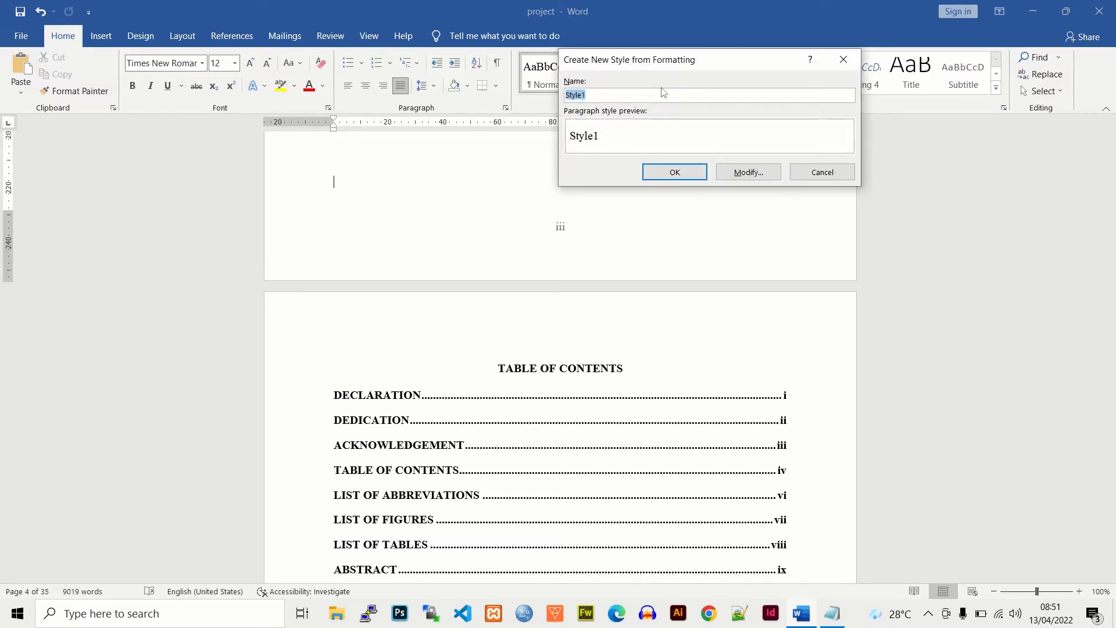
{"action": "type", "text": "Figures"}
{"action": "left_click", "coordinate": [750, 173]}
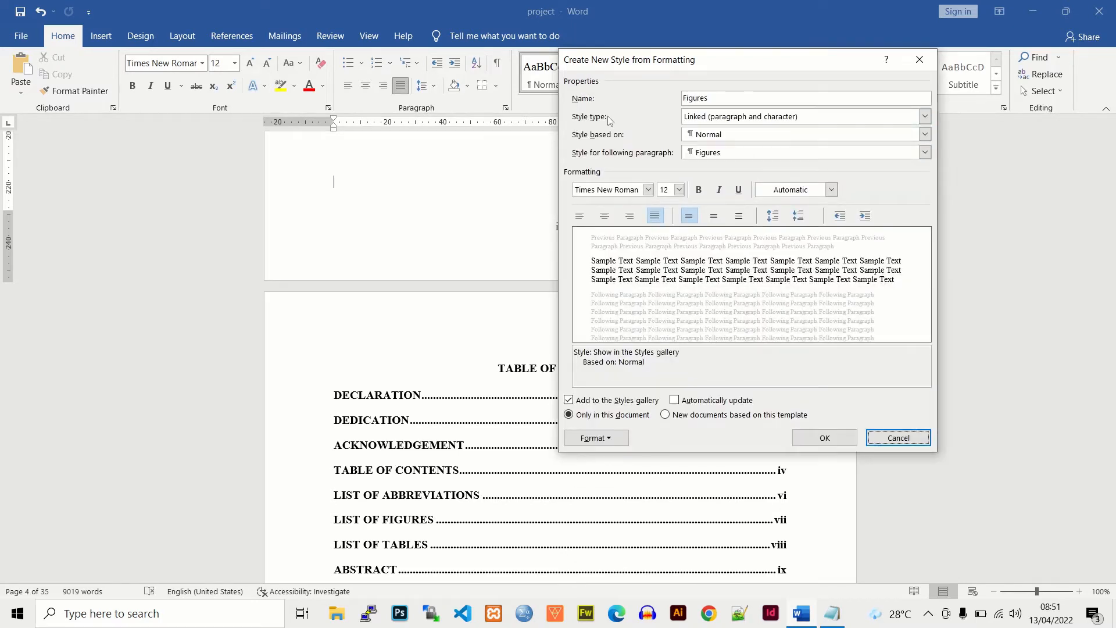
Step: Set the Figures style's type to Paragraph and base it on the Caption style
{"action": "left_click", "coordinate": [711, 118]}
{"action": "left_click", "coordinate": [714, 128]}
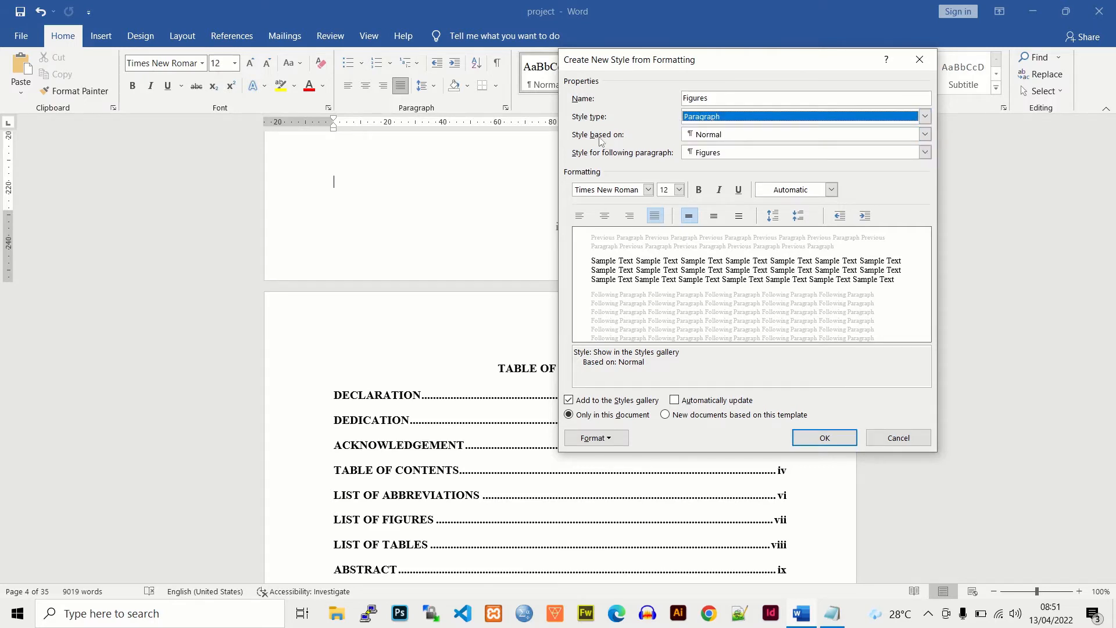
{"action": "left_click", "coordinate": [925, 135]}
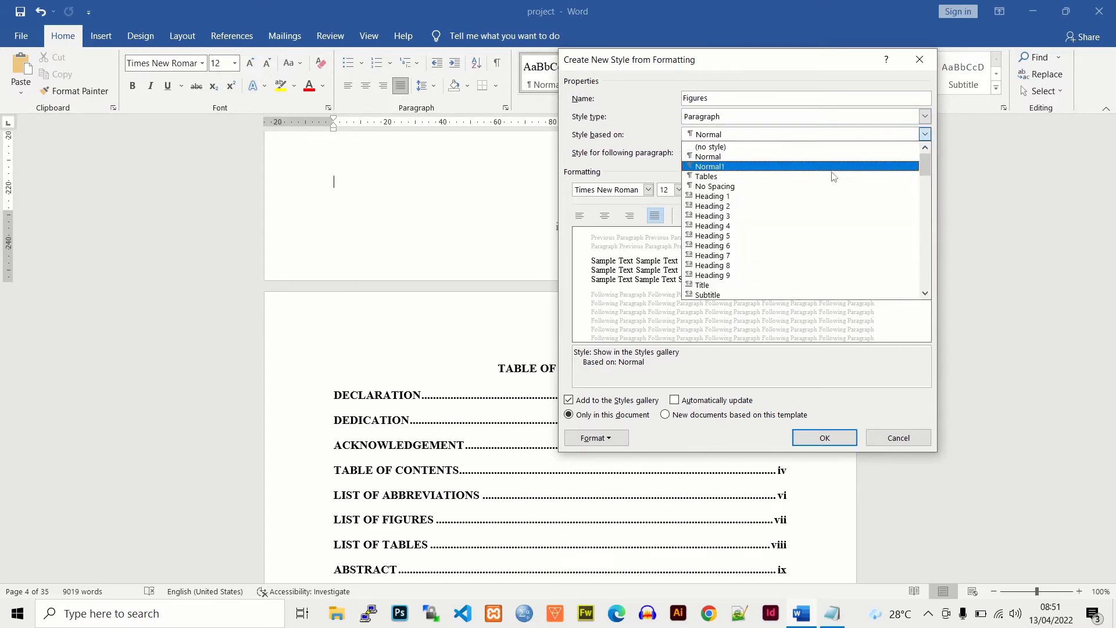
{"action": "scroll", "coordinate": [926, 170], "scroll_direction": "down", "scroll_amount": 3}
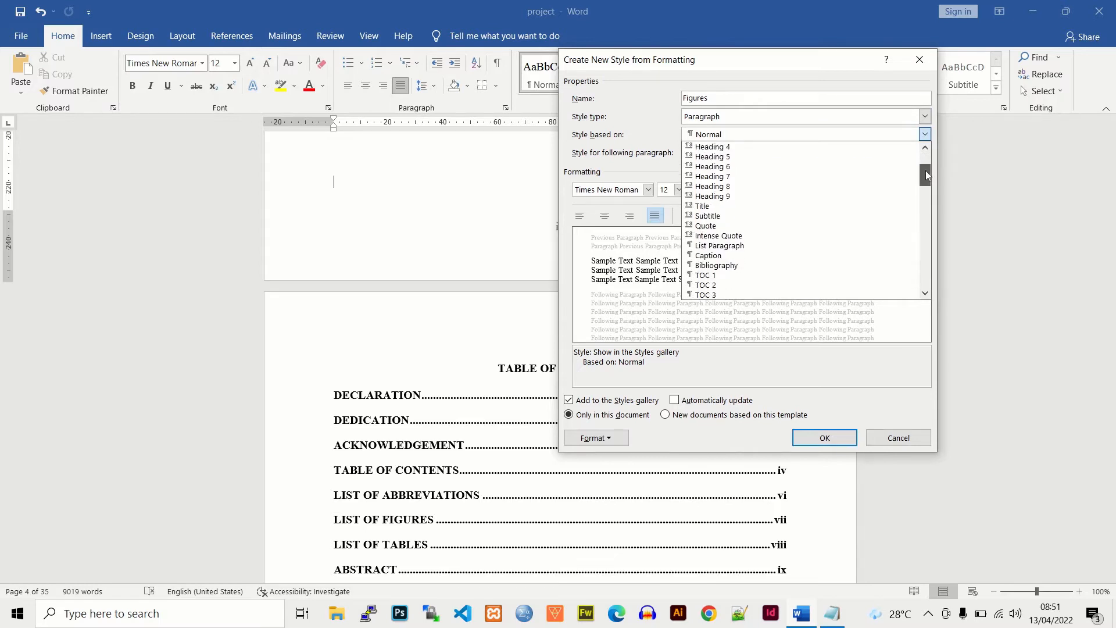
{"action": "left_click", "coordinate": [718, 245]}
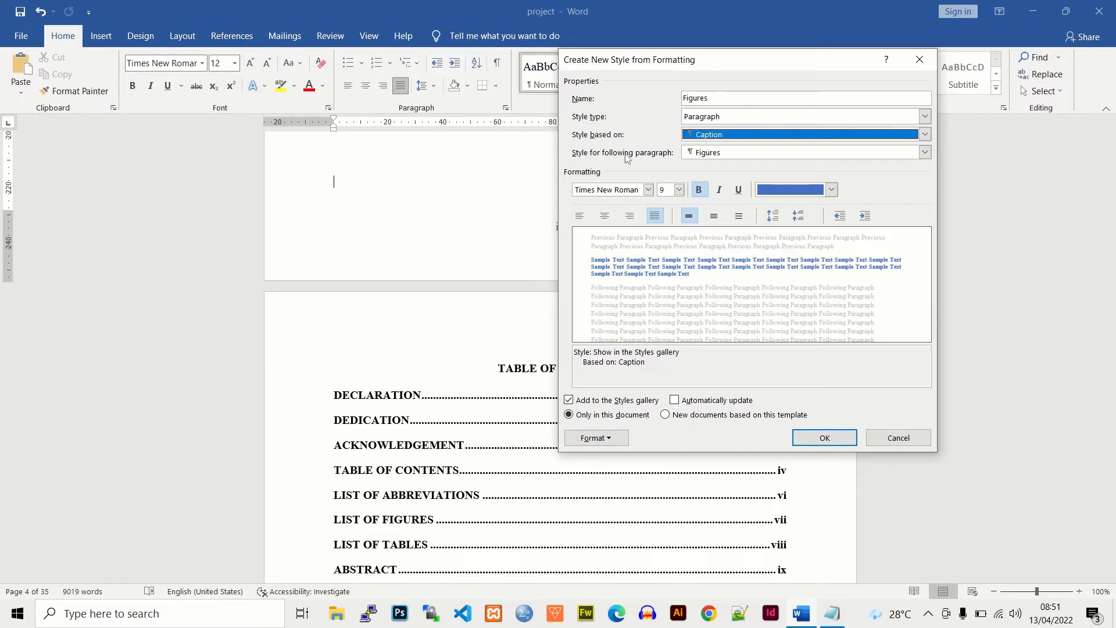
Step: Set the Figures style's following-paragraph style to Caption
{"action": "left_click", "coordinate": [707, 155]}
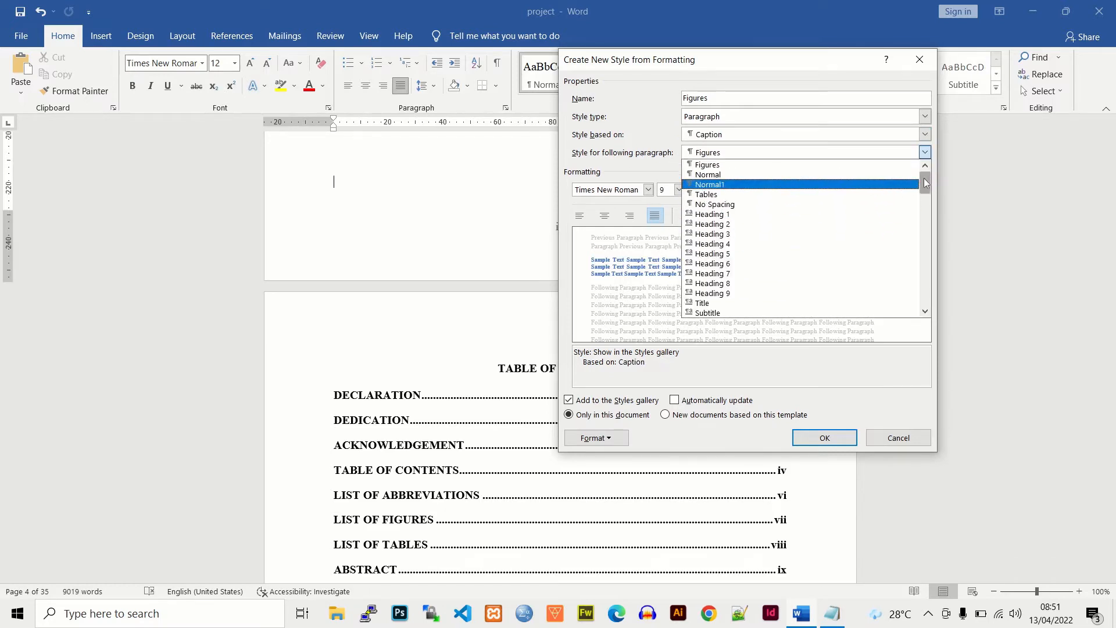
{"action": "left_click_drag", "start_coordinate": [924, 179], "coordinate": [925, 194]}
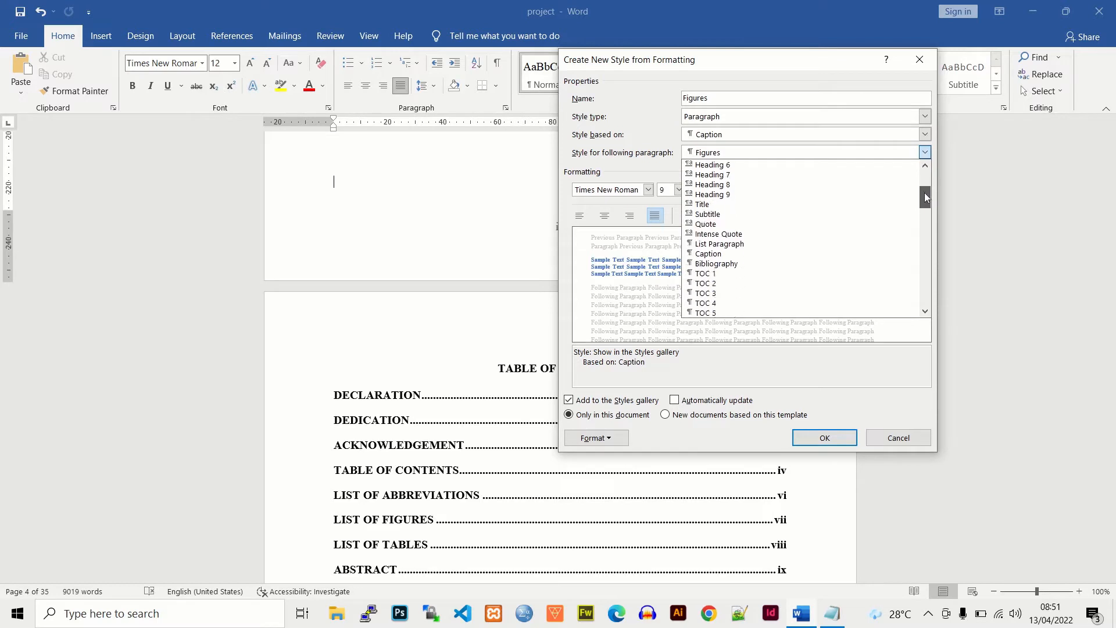
{"action": "left_click", "coordinate": [707, 254]}
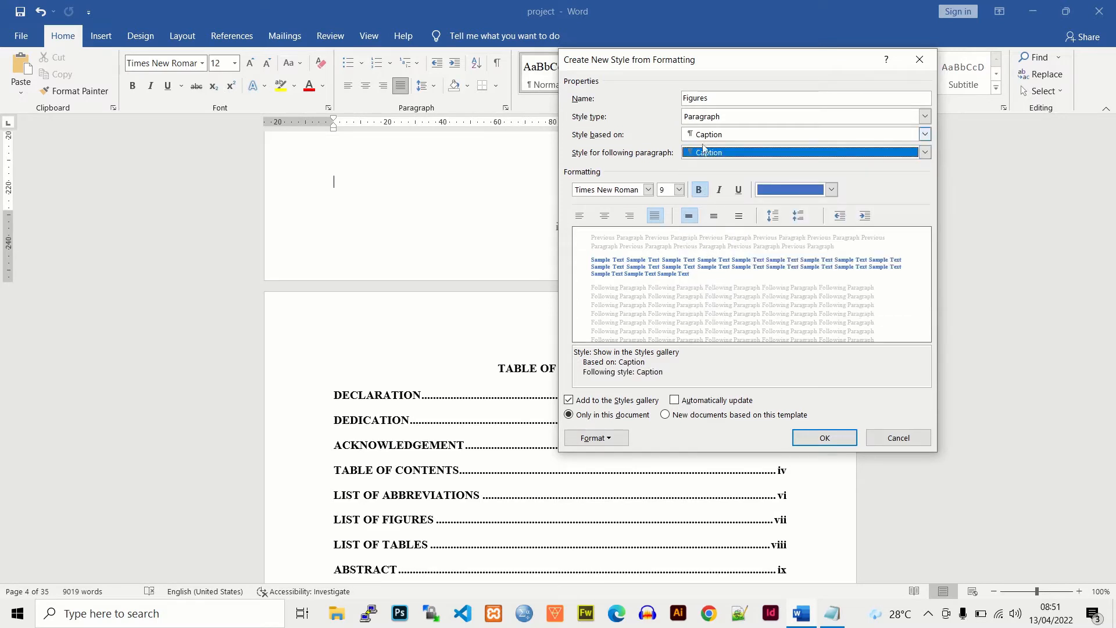
Step: Format the Figures style as 12 pt, not bold, with Automatic font colour, and save the new style
{"action": "left_click", "coordinate": [649, 190]}
{"action": "left_click", "coordinate": [648, 189]}
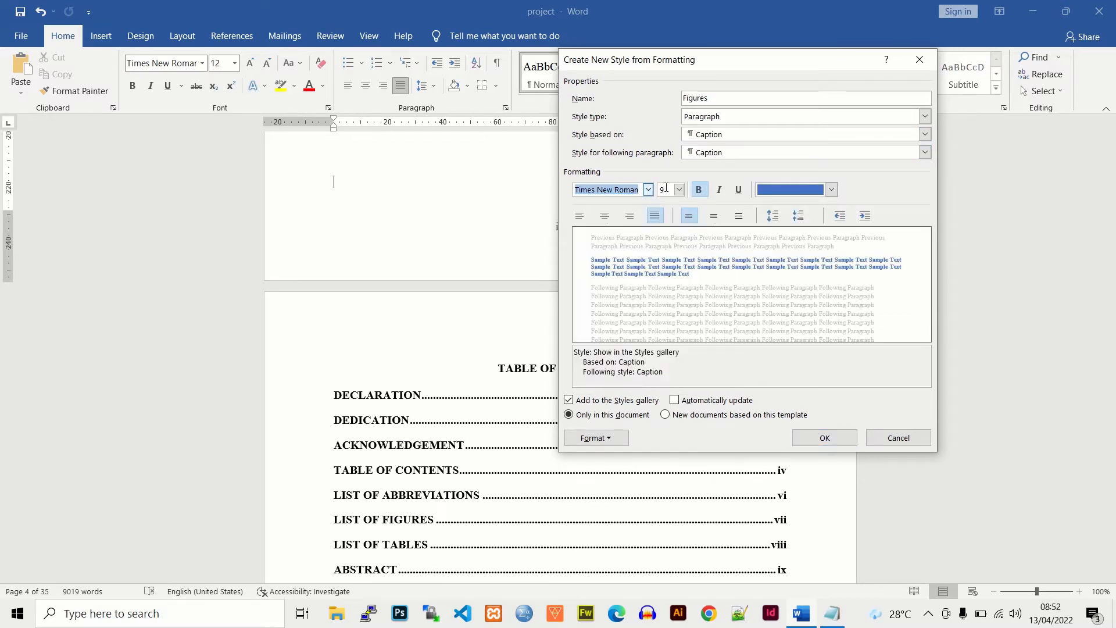
{"action": "left_click", "coordinate": [679, 190]}
{"action": "left_click", "coordinate": [667, 242]}
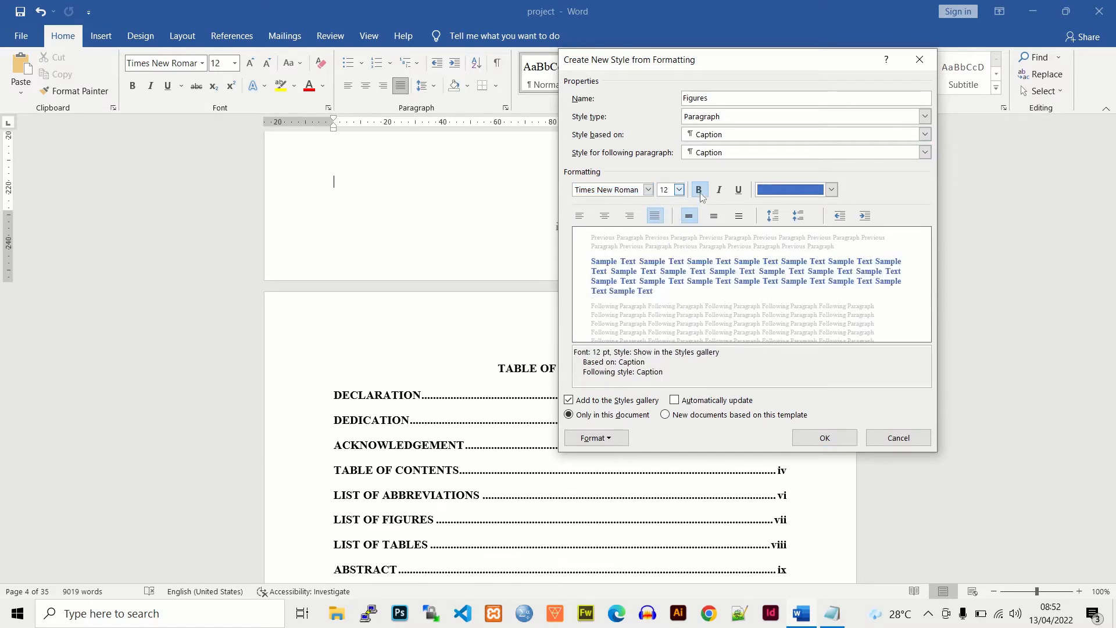
{"action": "left_click", "coordinate": [701, 194]}
{"action": "left_click", "coordinate": [831, 189]}
{"action": "left_click", "coordinate": [779, 204]}
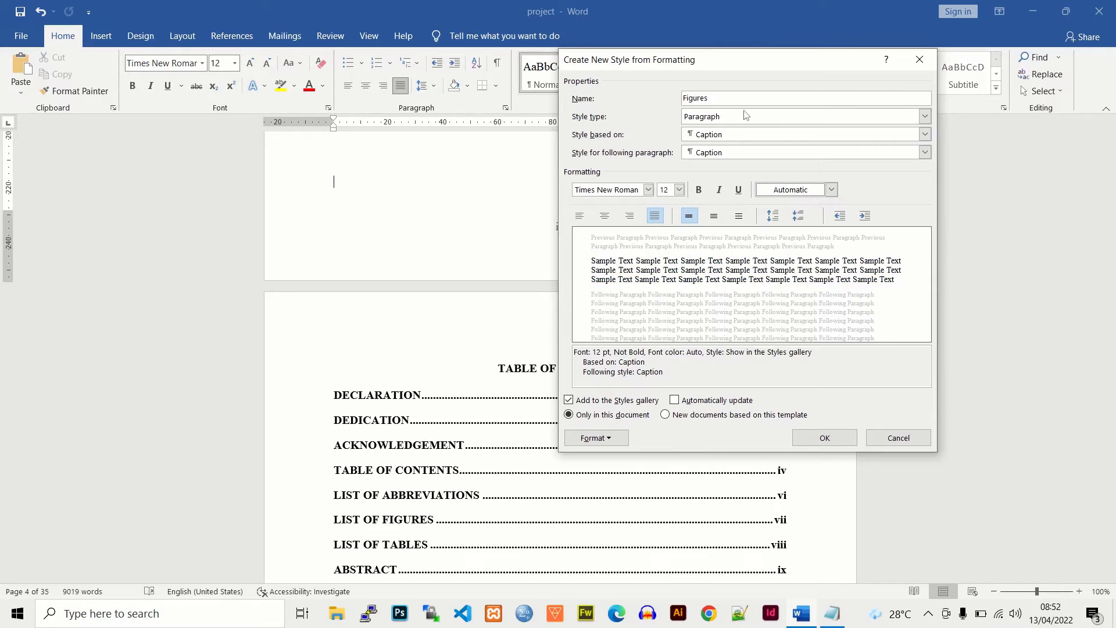
{"action": "left_click", "coordinate": [825, 439]}
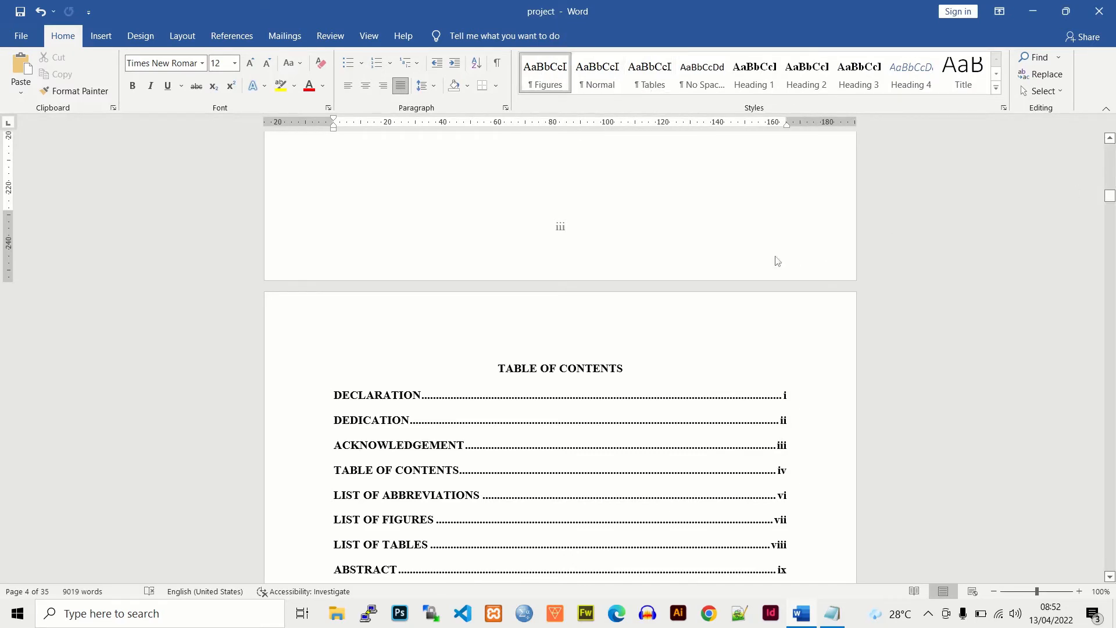
Step: Apply the Figures style to the "Figure 1.1: Machine Learning" caption in chapter one
{"action": "left_click", "coordinate": [727, 252]}
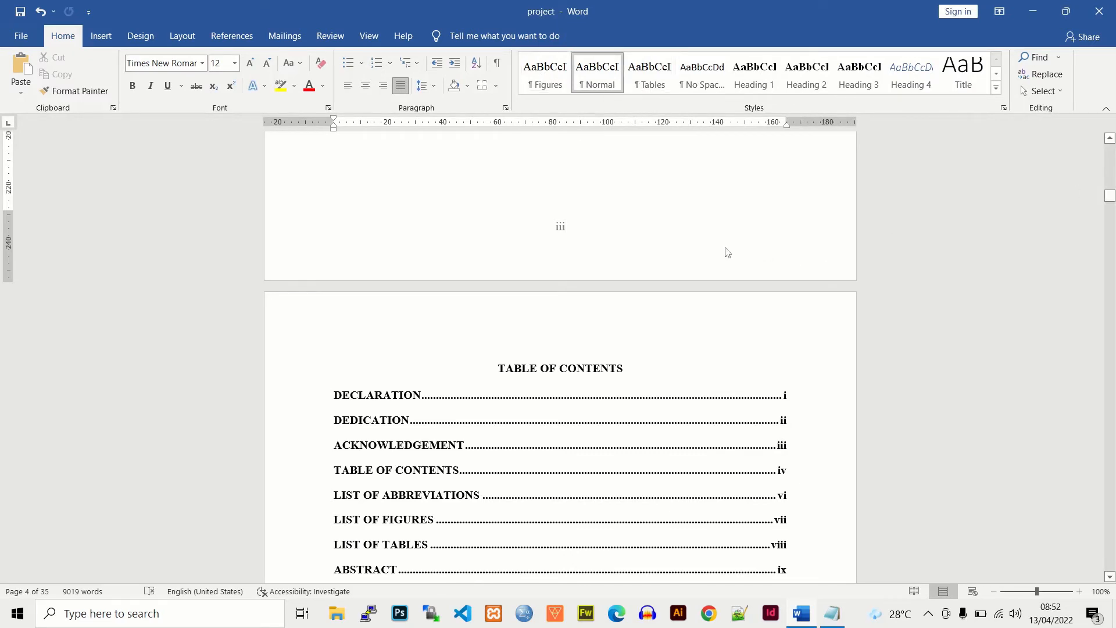
{"action": "left_click_drag", "start_coordinate": [1110, 196], "coordinate": [1110, 274]}
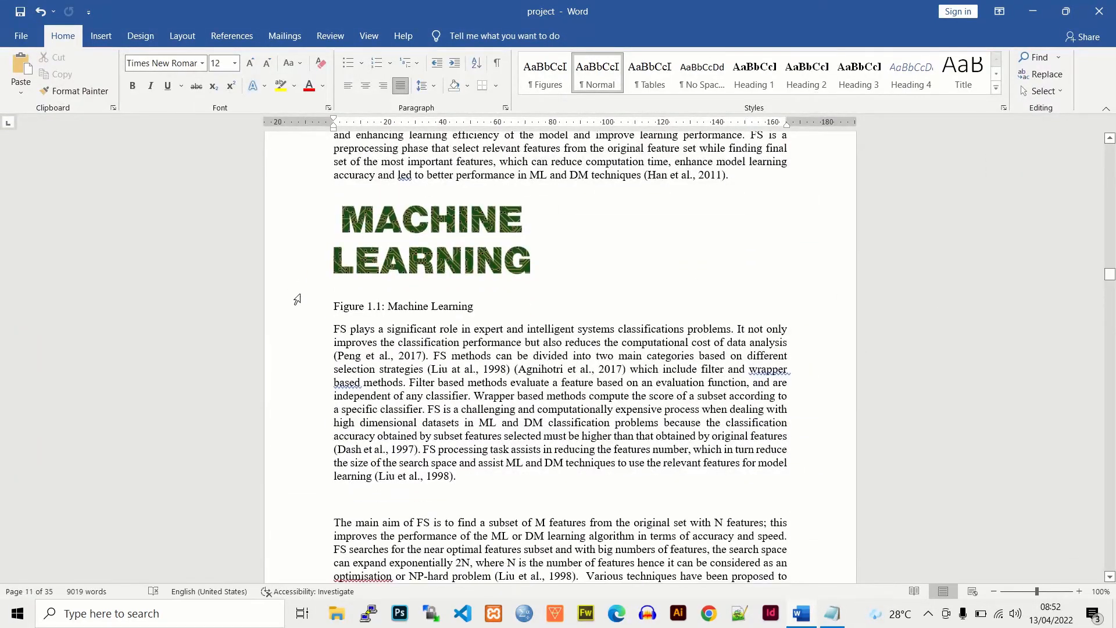
{"action": "left_click", "coordinate": [357, 305]}
{"action": "triple_click", "coordinate": [431, 307]}
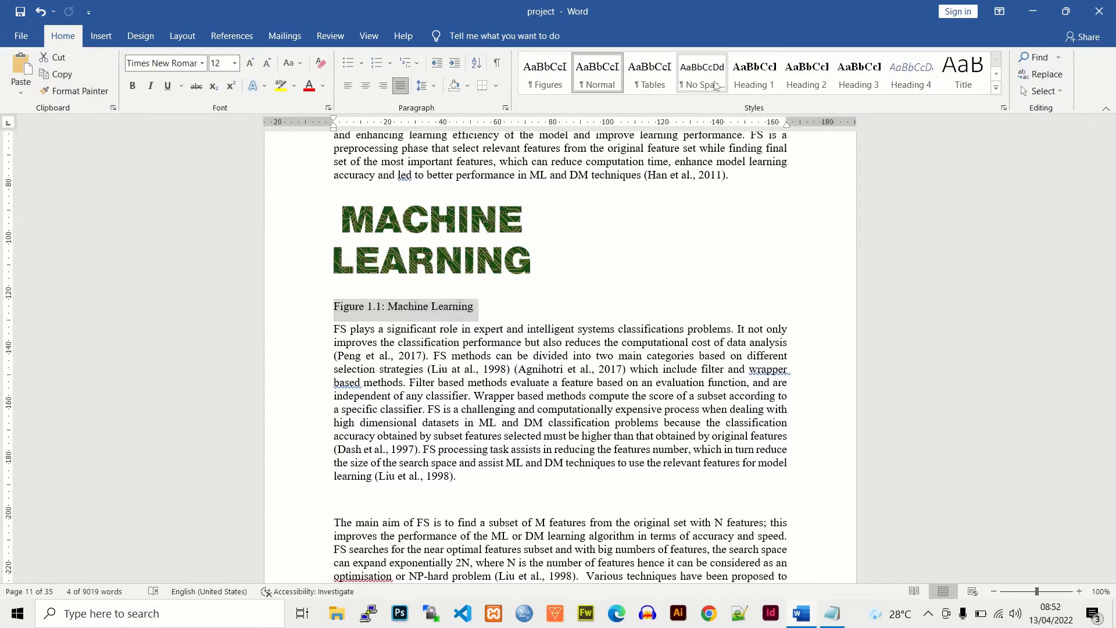
{"action": "left_click", "coordinate": [545, 83]}
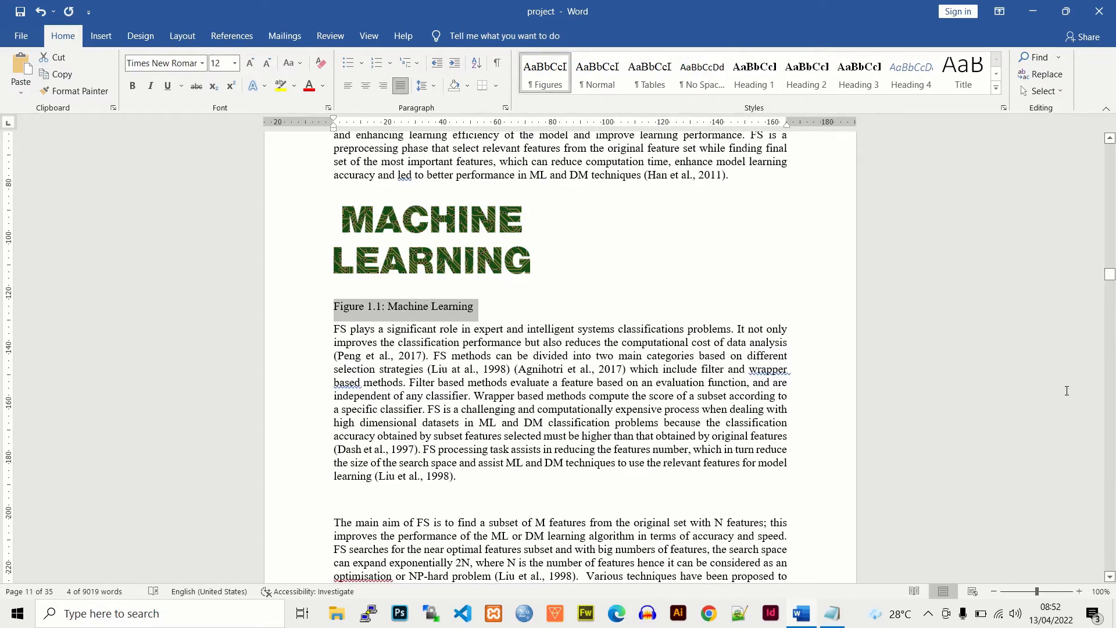
Step: Apply the Figures style to the "Figure 1.2: Classification" caption above section 1.2
{"action": "left_click_drag", "start_coordinate": [1110, 281], "coordinate": [1111, 290]}
{"action": "left_click", "coordinate": [388, 351]}
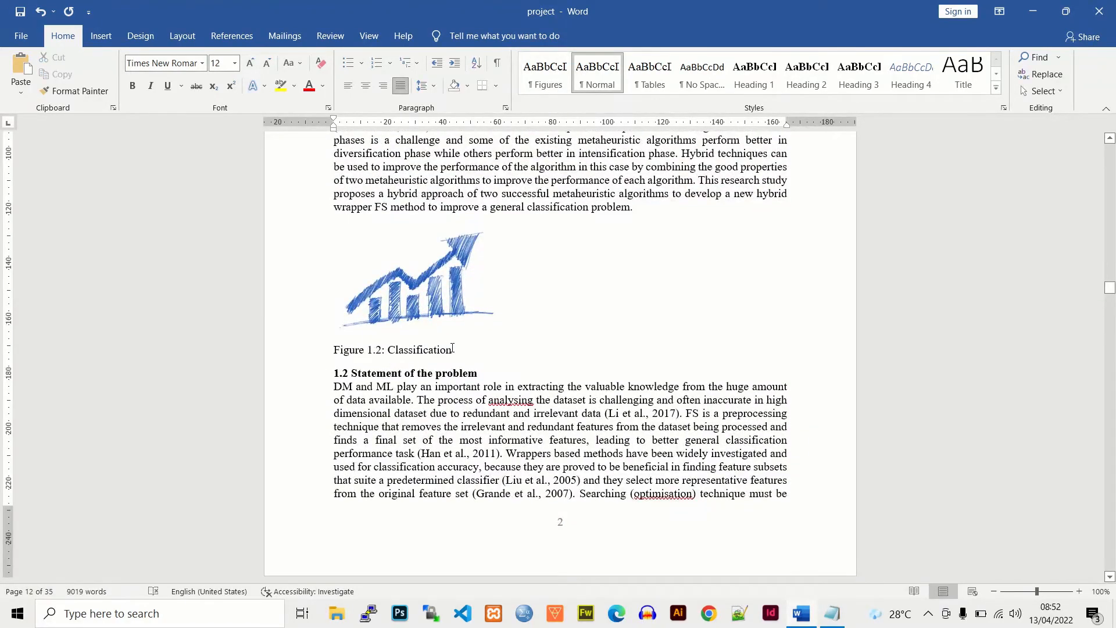
{"action": "left_click_drag", "start_coordinate": [452, 348], "coordinate": [332, 349]}
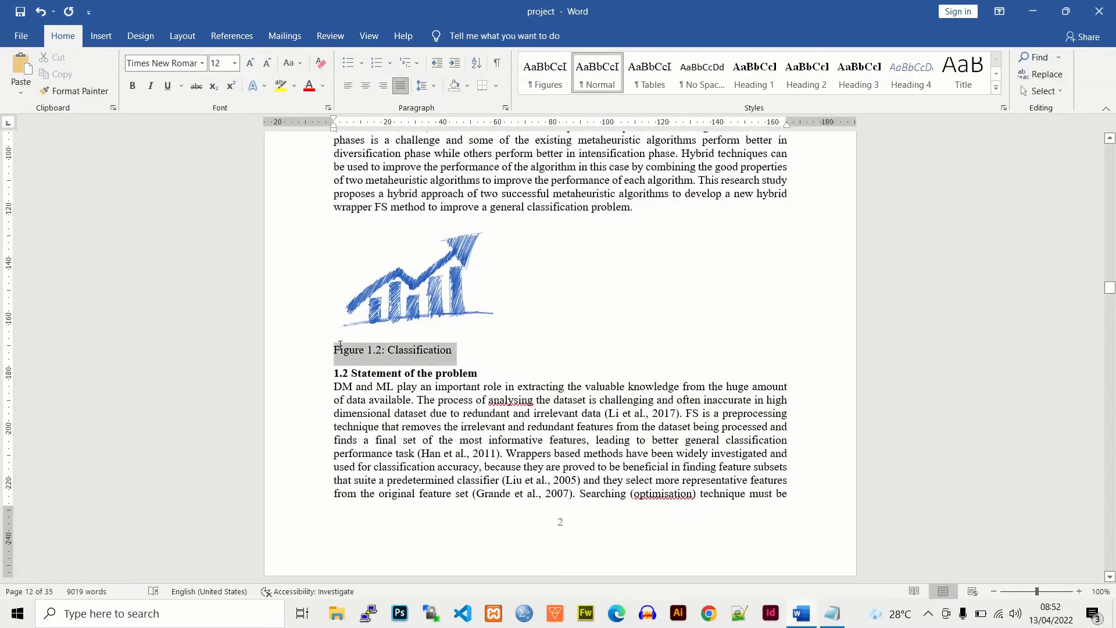
{"action": "left_click", "coordinate": [550, 85]}
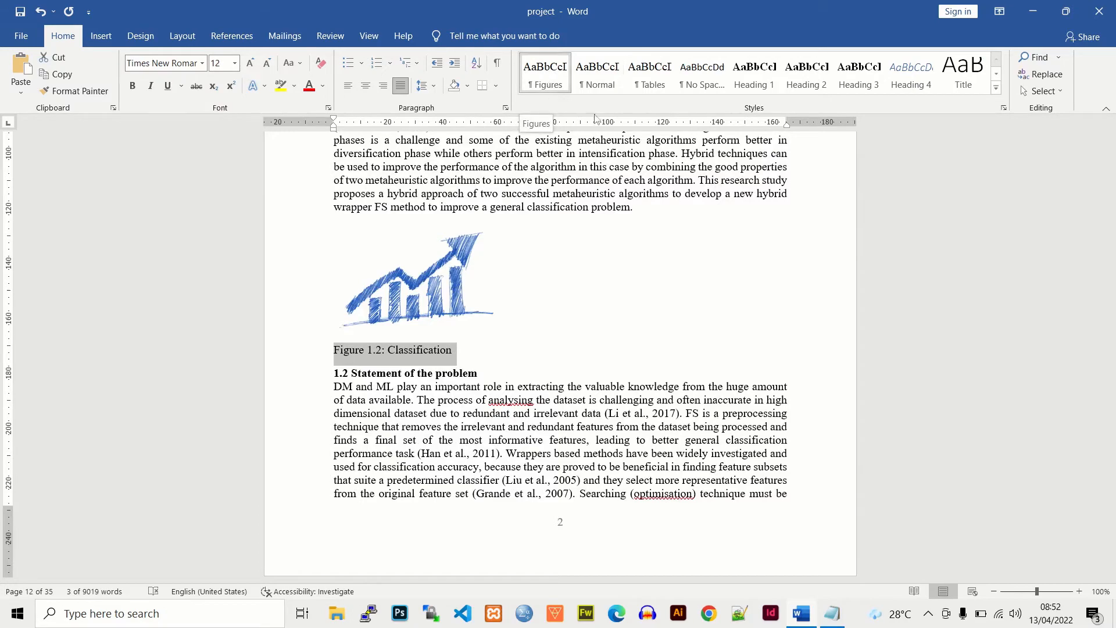
Step: Apply the Tables style to the "Table 1.1 Project Outline" caption at the end of section 1.6
{"action": "left_click_drag", "start_coordinate": [1110, 294], "coordinate": [1110, 312]}
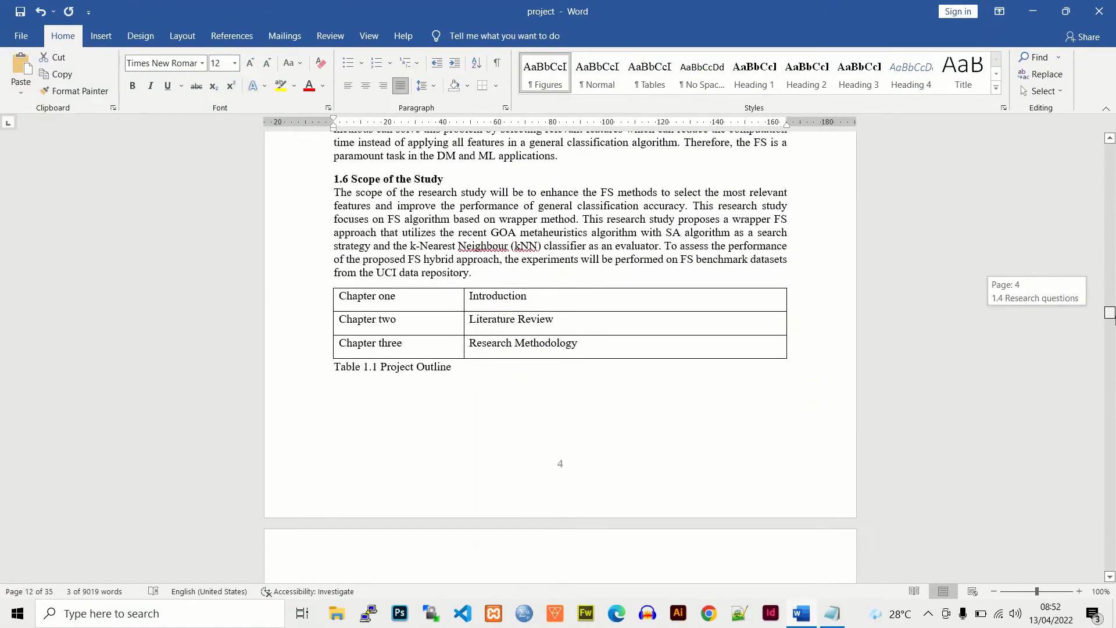
{"action": "left_click_drag", "start_coordinate": [451, 367], "coordinate": [335, 368]}
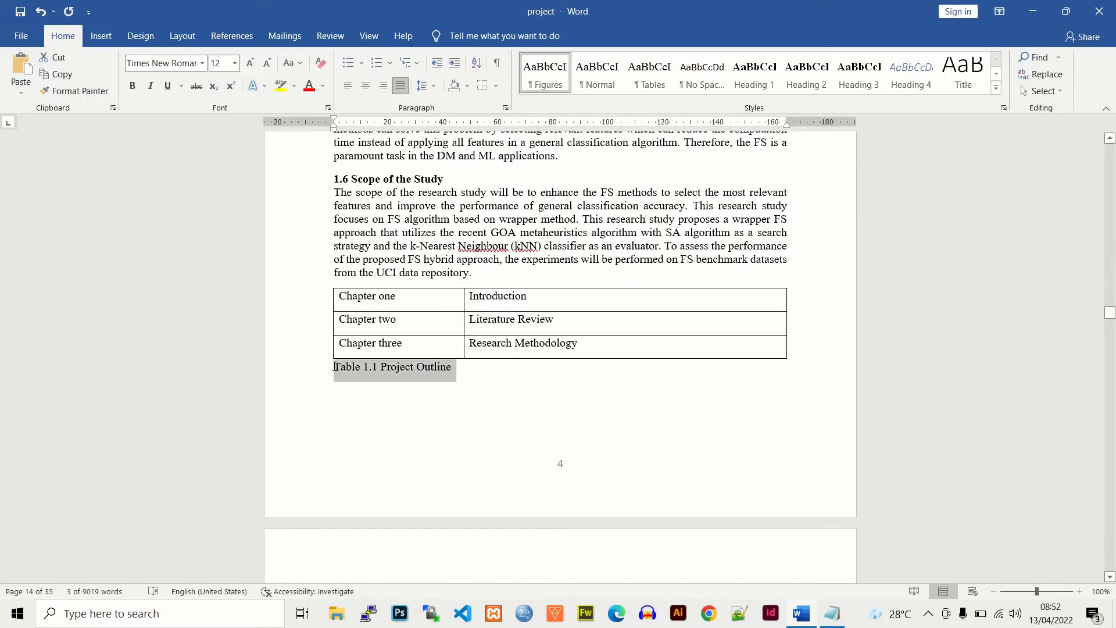
{"action": "left_click", "coordinate": [650, 86]}
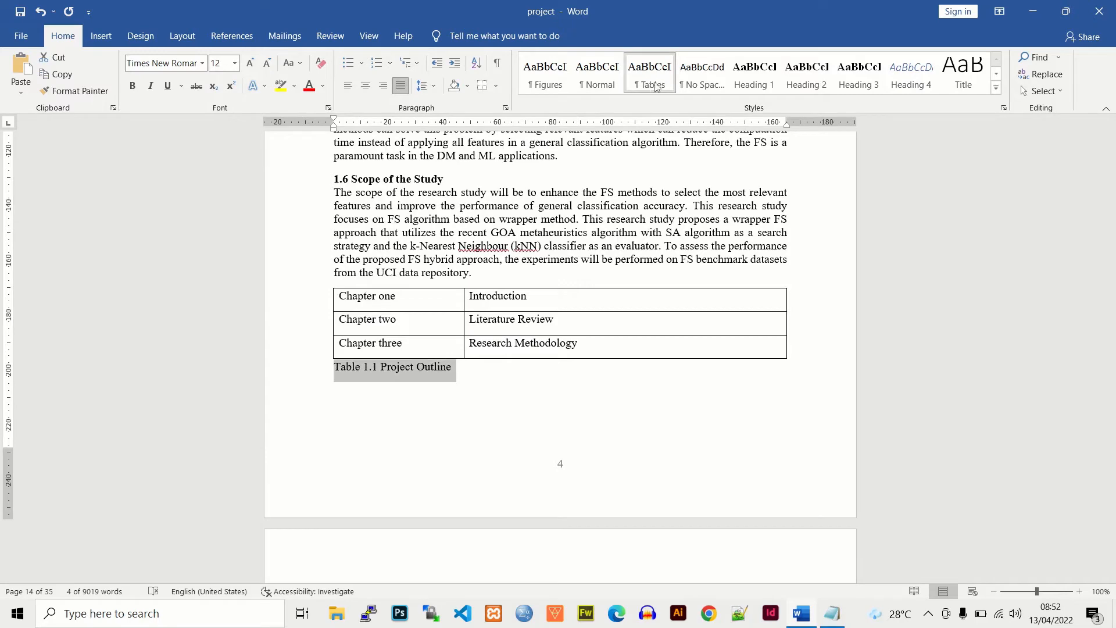
Step: Apply the Figures style to the "Figure 2.1: Data Mining" caption in chapter two
{"action": "left_click_drag", "start_coordinate": [1109, 314], "coordinate": [1109, 323]}
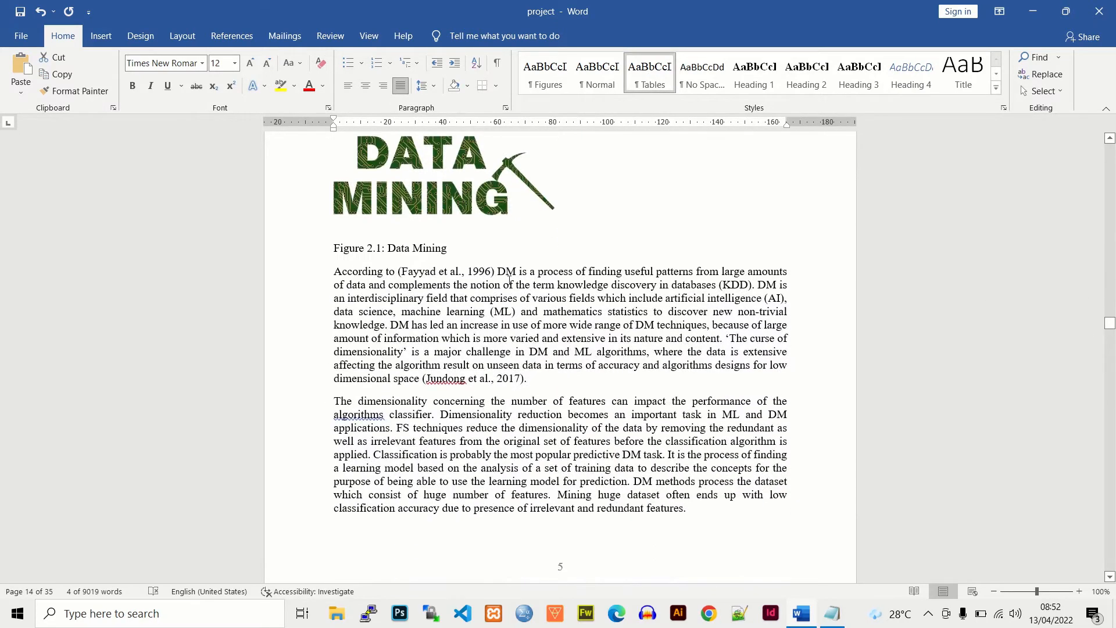
{"action": "triple_click", "coordinate": [433, 247]}
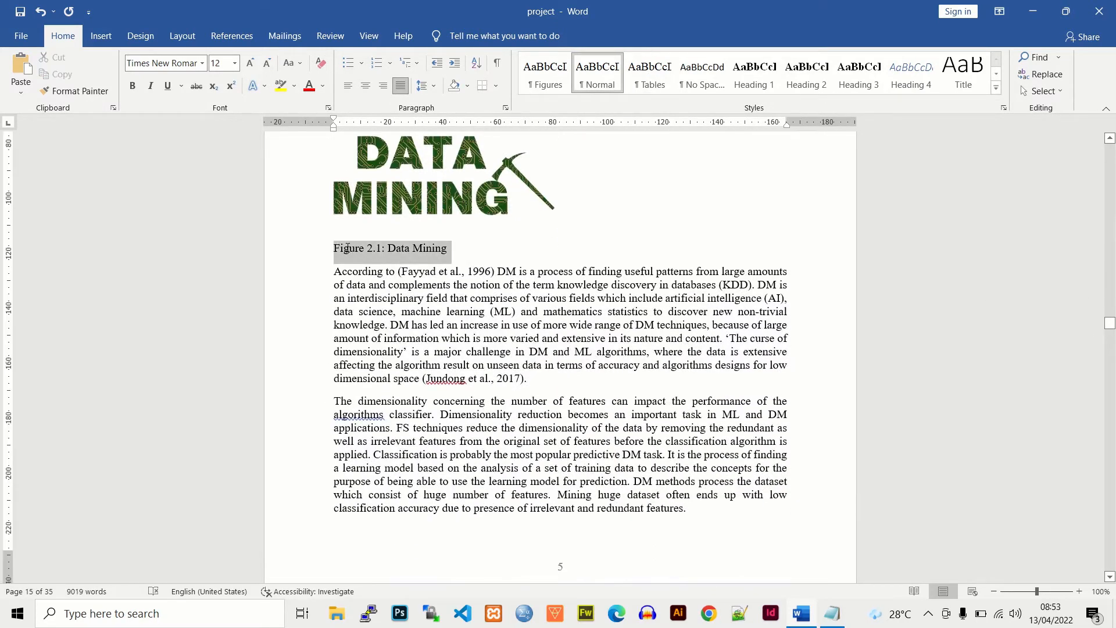
{"action": "left_click", "coordinate": [543, 86]}
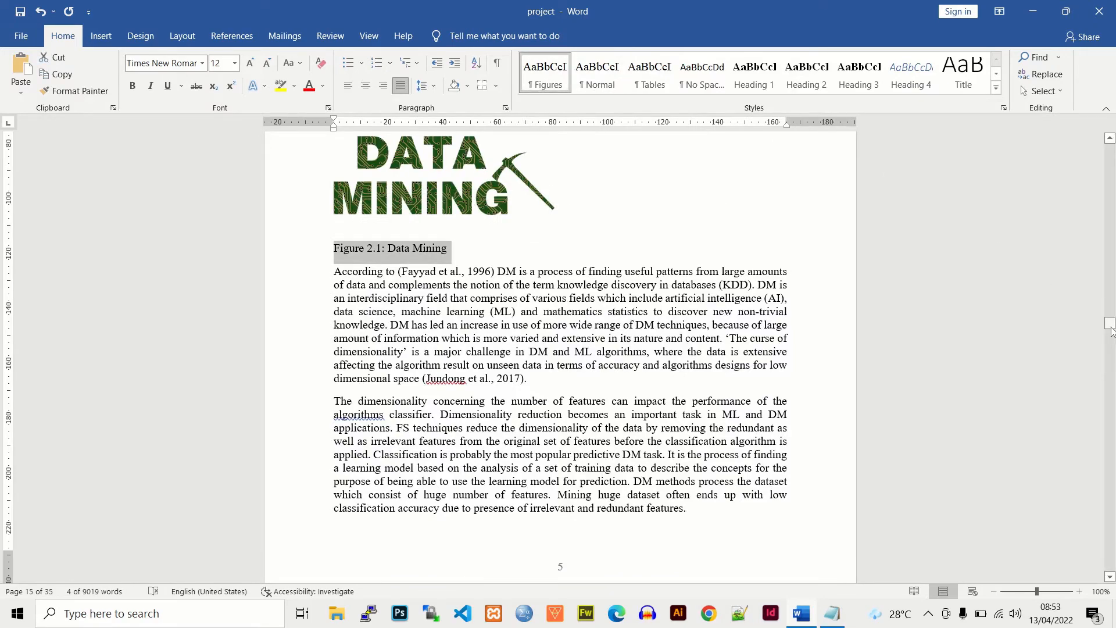
Step: Apply the Tables style to the "Table 2.1: i-th grasshopper" and "Table 2.2: i-th and the j-th grasshopper" captions
{"action": "left_click_drag", "start_coordinate": [1112, 331], "coordinate": [1113, 373]}
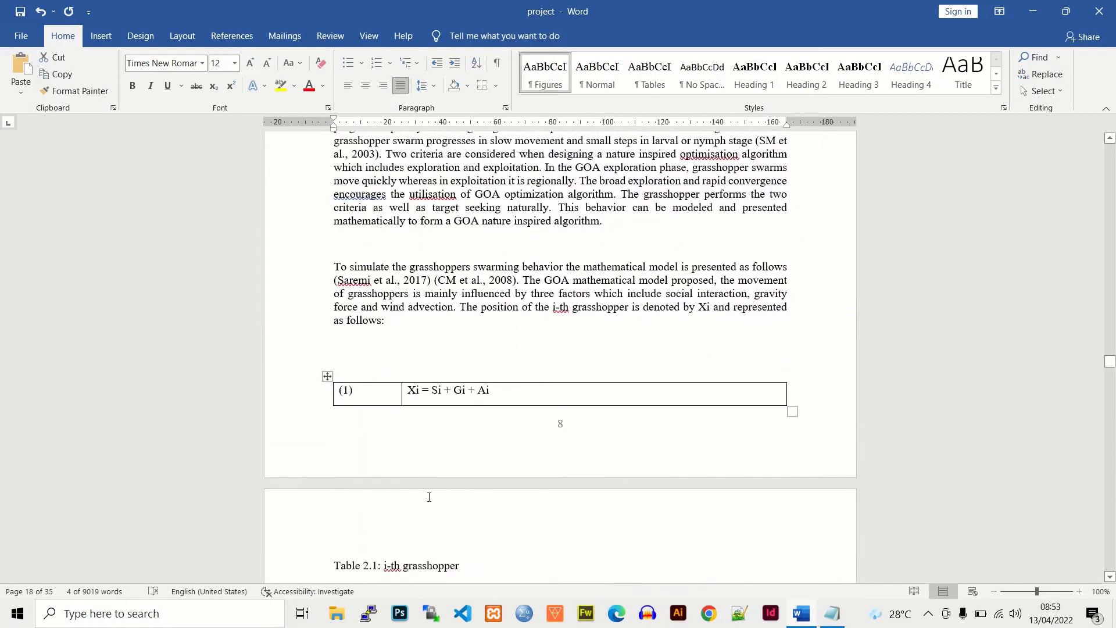
{"action": "left_click_drag", "start_coordinate": [468, 557], "coordinate": [333, 565]}
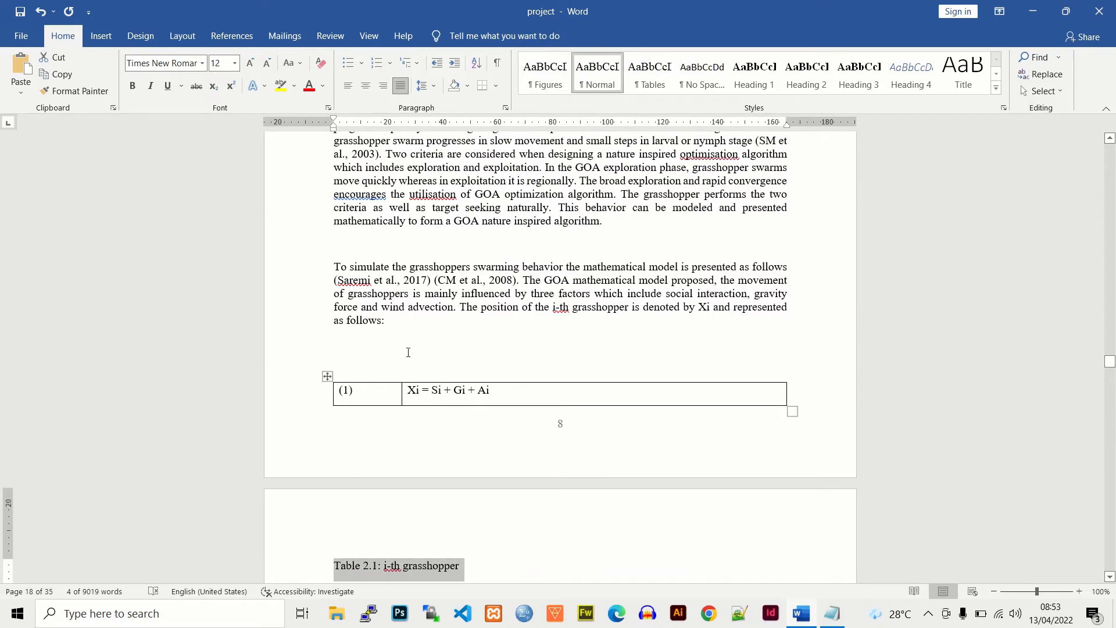
{"action": "left_click", "coordinate": [650, 82]}
{"action": "left_click_drag", "start_coordinate": [1110, 369], "coordinate": [1110, 369]}
{"action": "left_click_drag", "start_coordinate": [467, 265], "coordinate": [334, 269]}
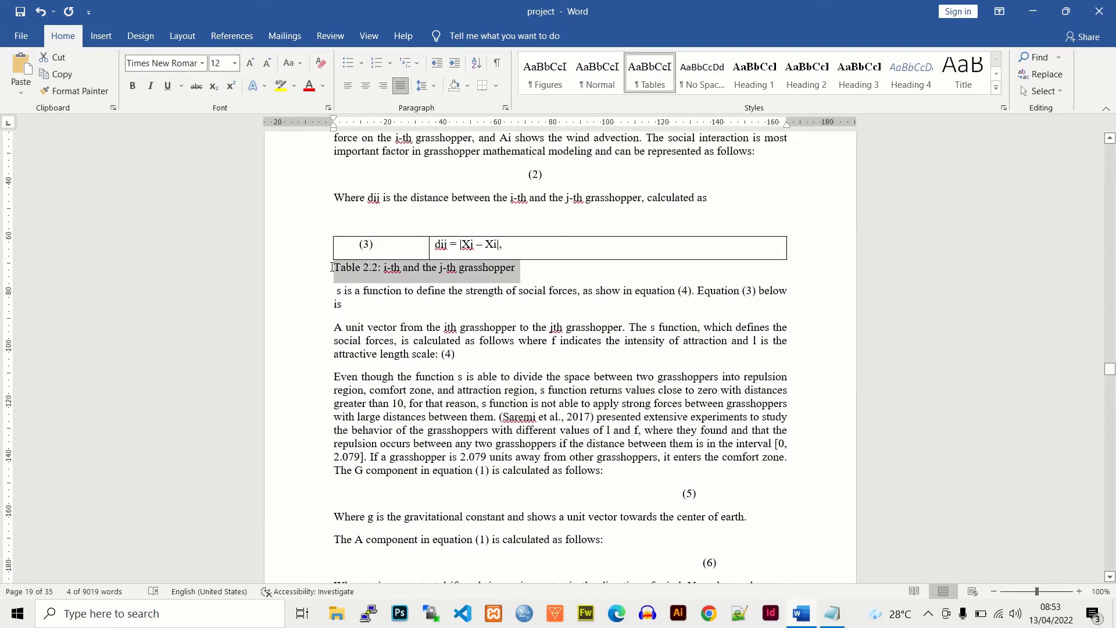
{"action": "left_click", "coordinate": [647, 74]}
Step: Apply the Tables style to the "Table 2.3: GOA Optimization Algorithm" and "Table 2.4: SA optimization Algorithm" captions
{"action": "left_click_drag", "start_coordinate": [1110, 375], "coordinate": [1110, 392]}
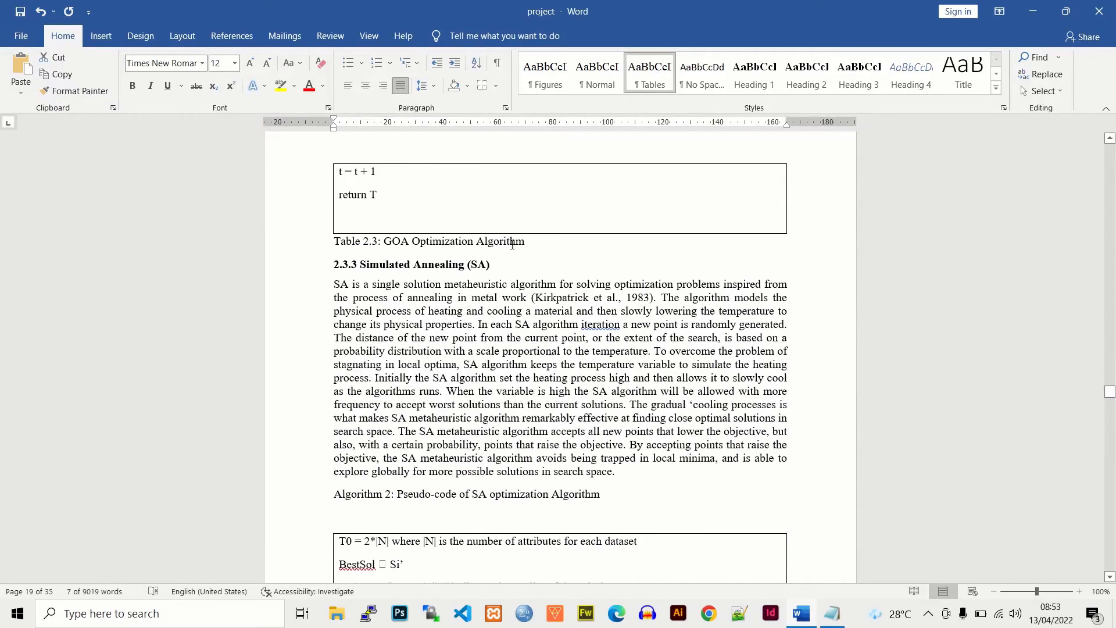
{"action": "left_click_drag", "start_coordinate": [527, 242], "coordinate": [334, 244]}
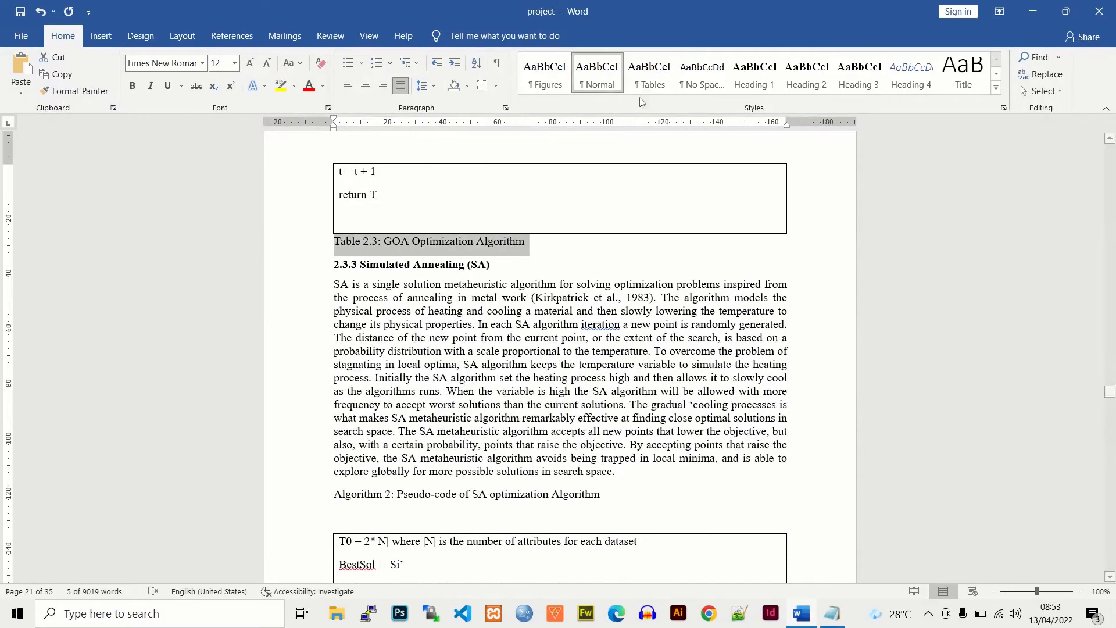
{"action": "left_click", "coordinate": [644, 78]}
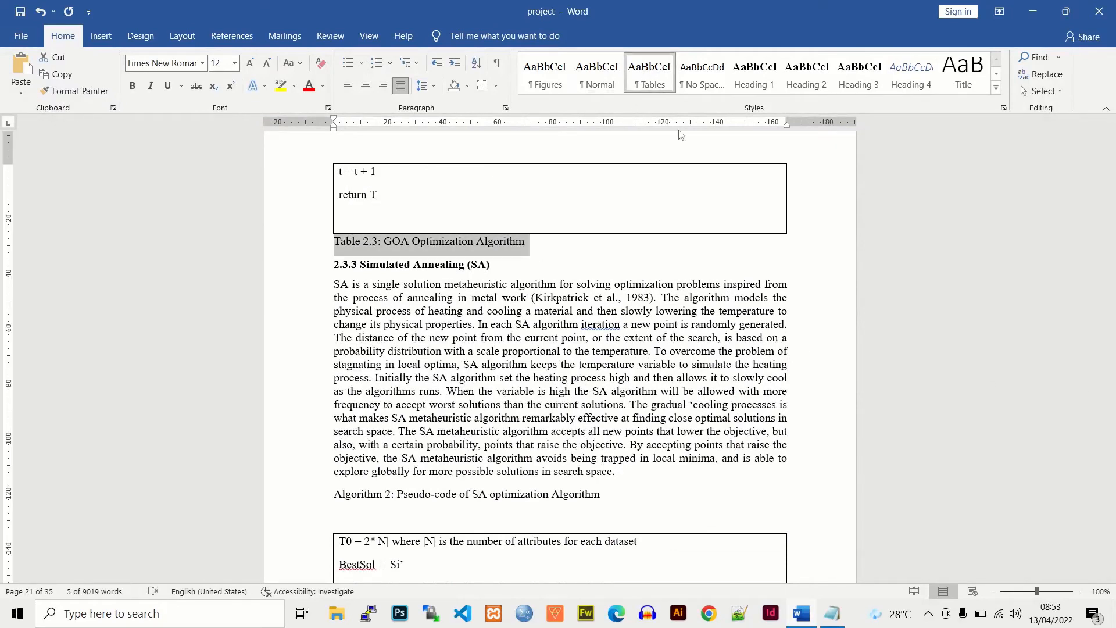
{"action": "left_click_drag", "start_coordinate": [1109, 391], "coordinate": [1111, 408]}
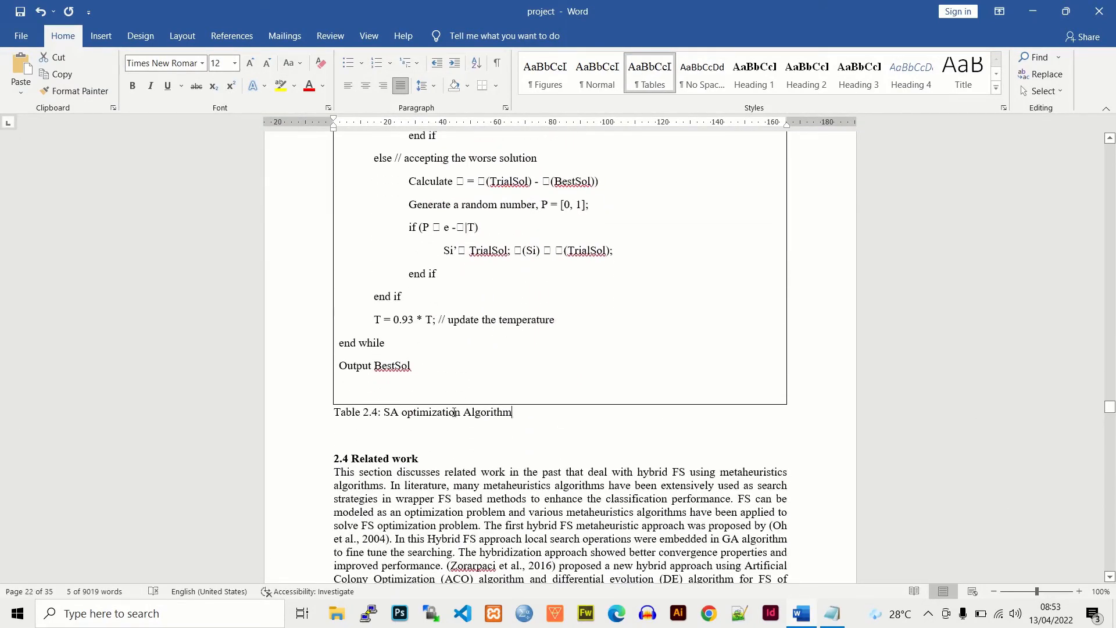
{"action": "left_click_drag", "start_coordinate": [454, 412], "coordinate": [350, 412]}
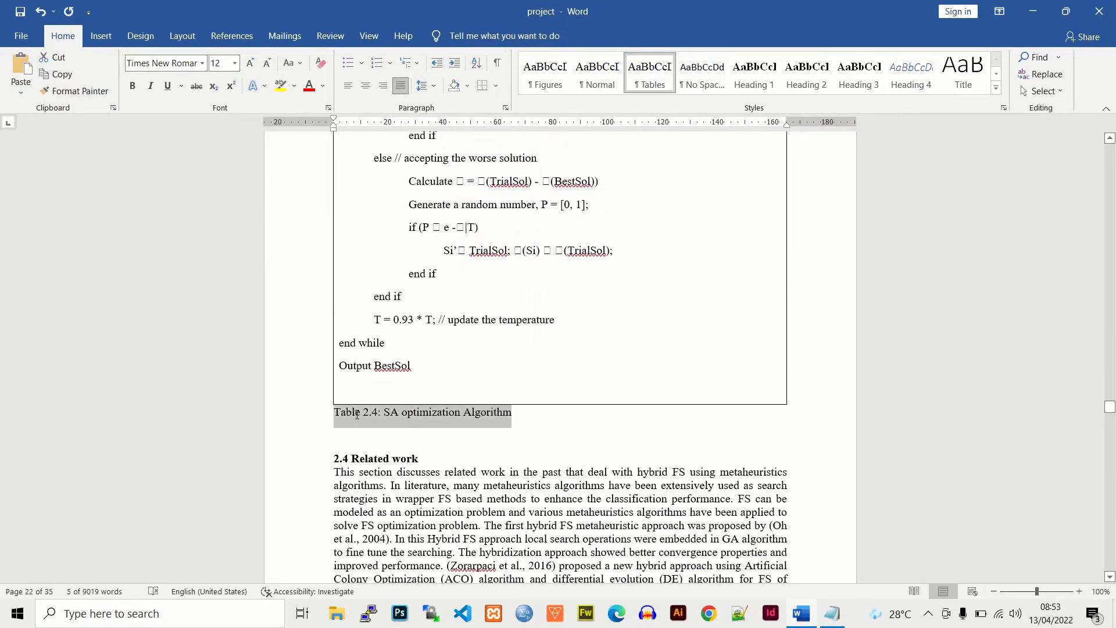
{"action": "left_click", "coordinate": [649, 83]}
Step: Apply the Figures style to the "Figure 2.2: Computers" and "Figure 3.1: Dataset" captions
{"action": "left_click_drag", "start_coordinate": [1107, 412], "coordinate": [1107, 421]}
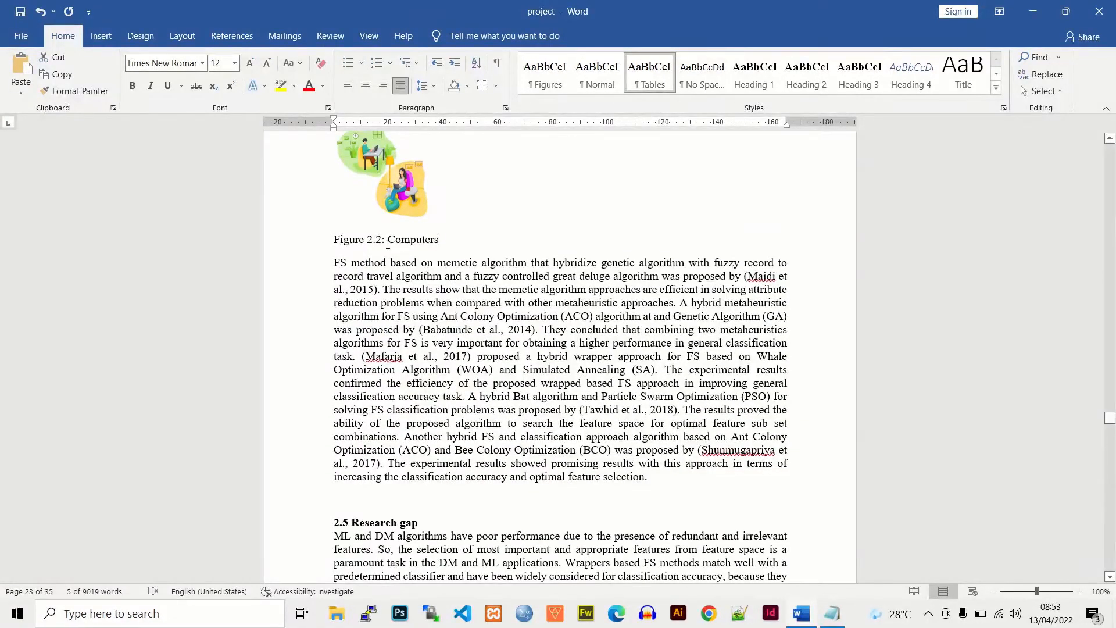
{"action": "left_click_drag", "start_coordinate": [439, 240], "coordinate": [350, 245]}
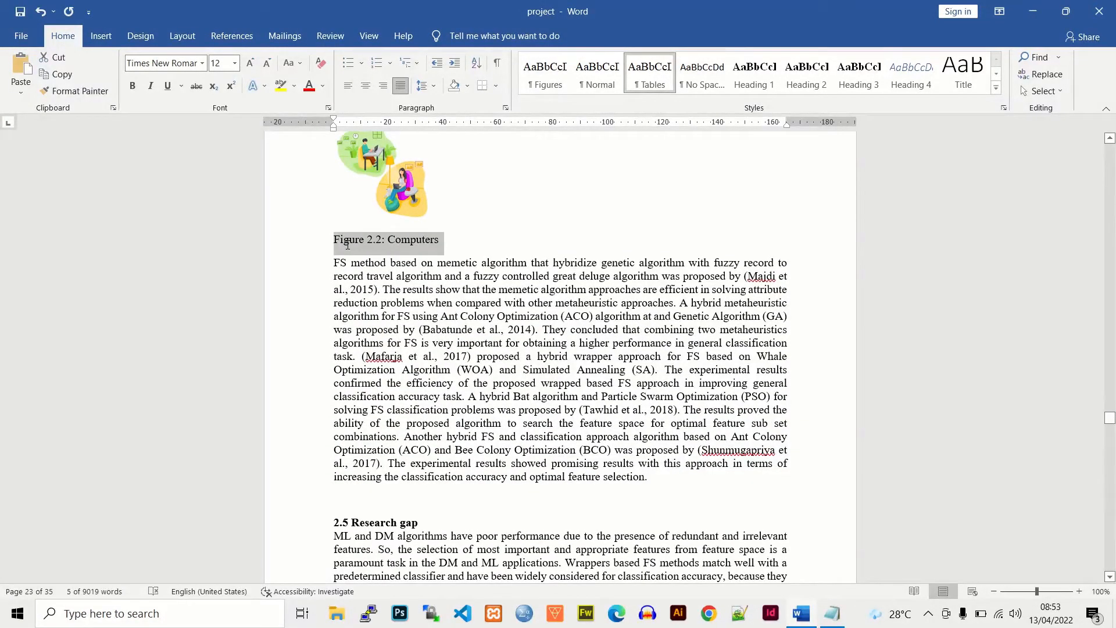
{"action": "left_click", "coordinate": [552, 81]}
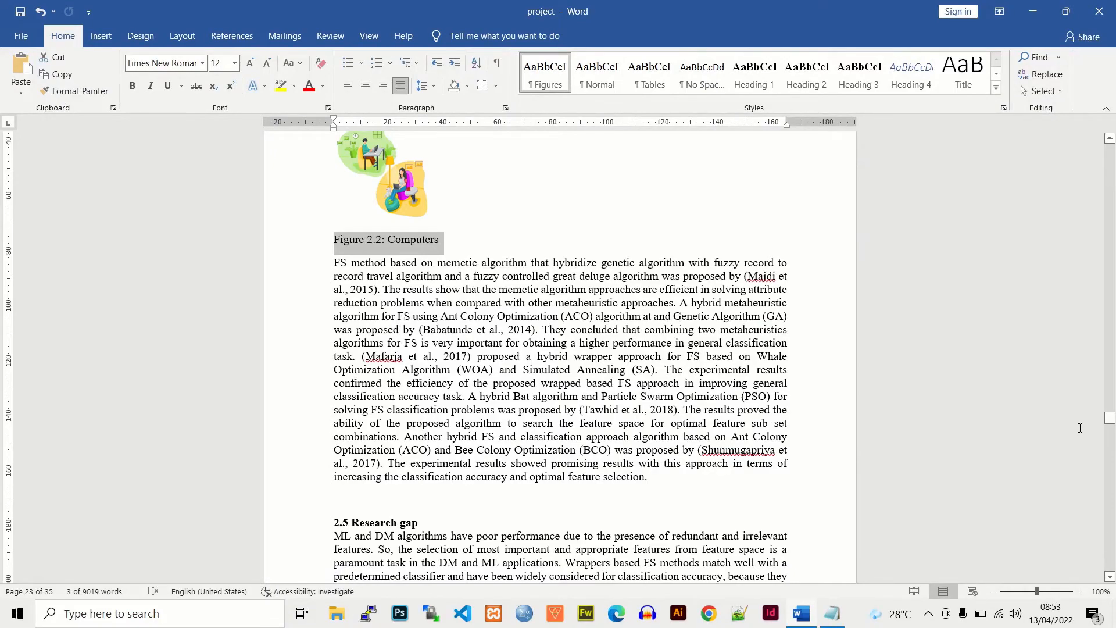
{"action": "left_click_drag", "start_coordinate": [1110, 418], "coordinate": [1110, 443]}
{"action": "triple_click", "coordinate": [357, 346]}
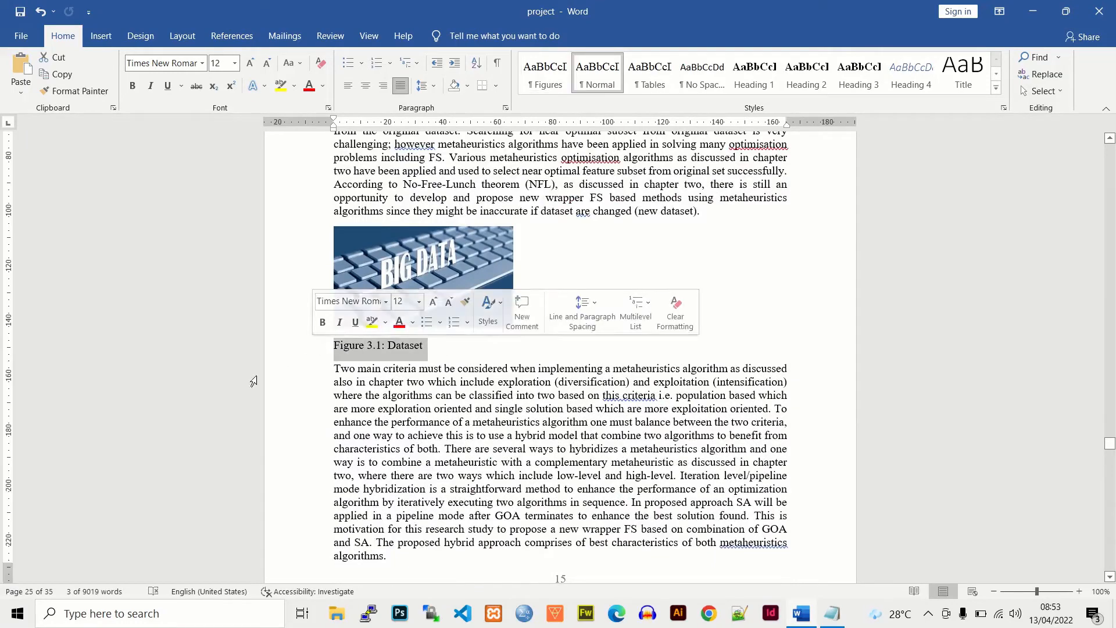
{"action": "left_click", "coordinate": [545, 75]}
Step: Apply the Tables style to the "Table 3.1: Data Repository" and "Table 3.2 kNN Learning Algorithm" caption texts in chapter three
{"action": "left_click_drag", "start_coordinate": [1109, 445], "coordinate": [1110, 458]}
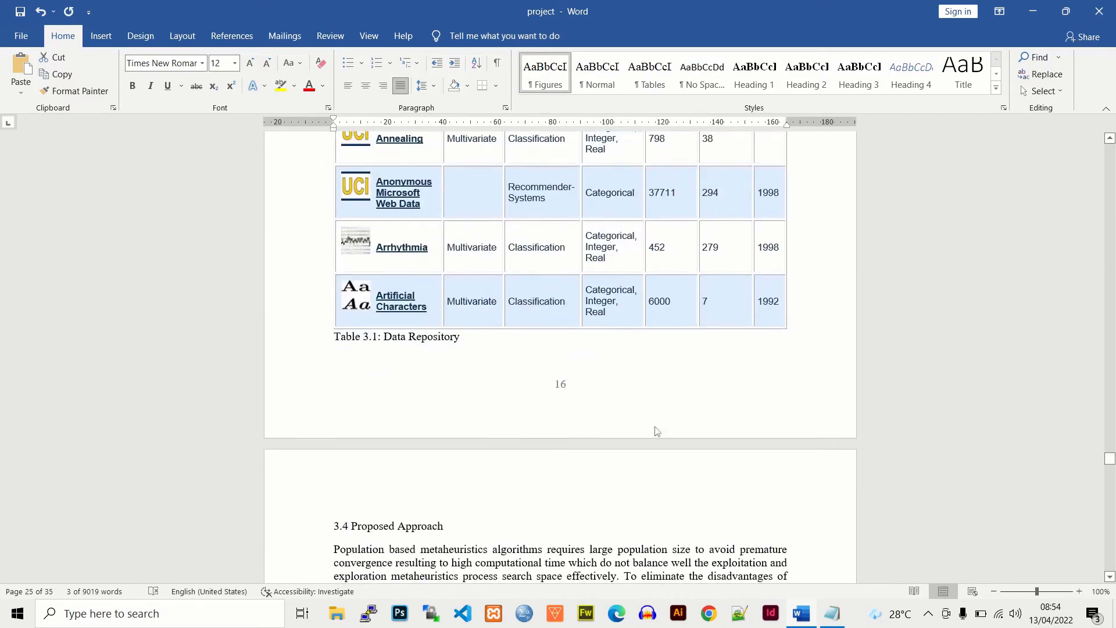
{"action": "left_click_drag", "start_coordinate": [459, 336], "coordinate": [333, 336]}
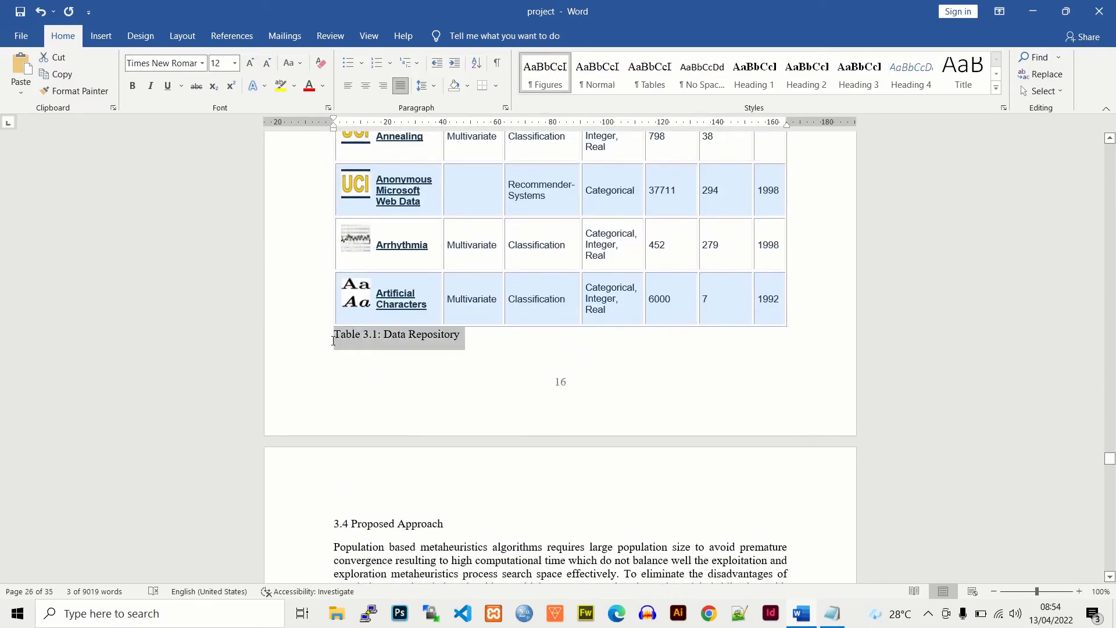
{"action": "left_click", "coordinate": [644, 80]}
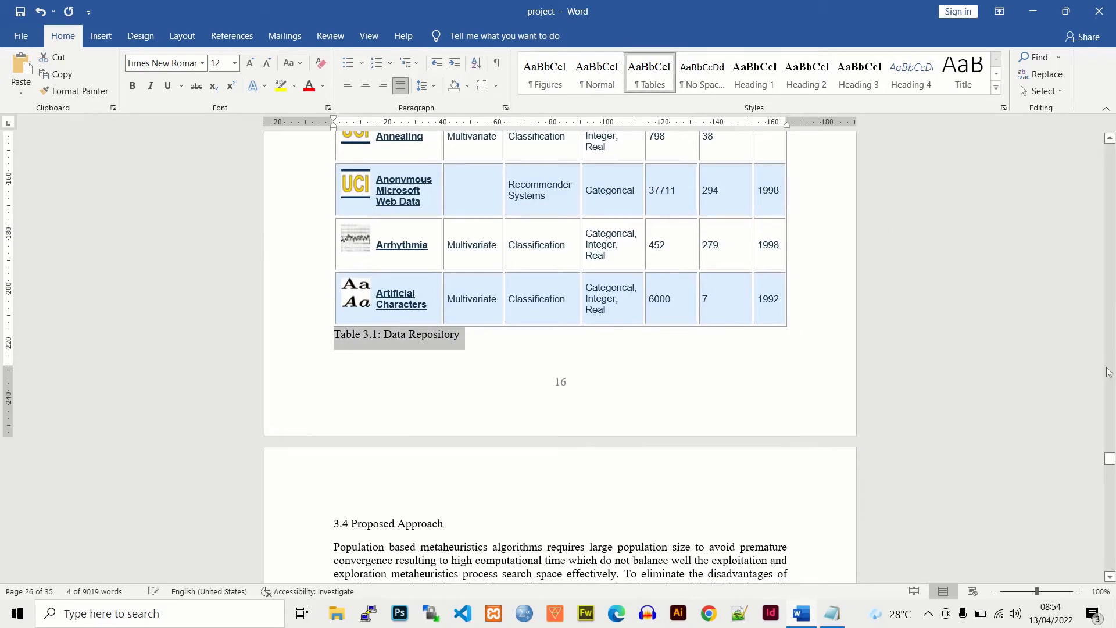
{"action": "left_click_drag", "start_coordinate": [1110, 459], "coordinate": [1110, 469]}
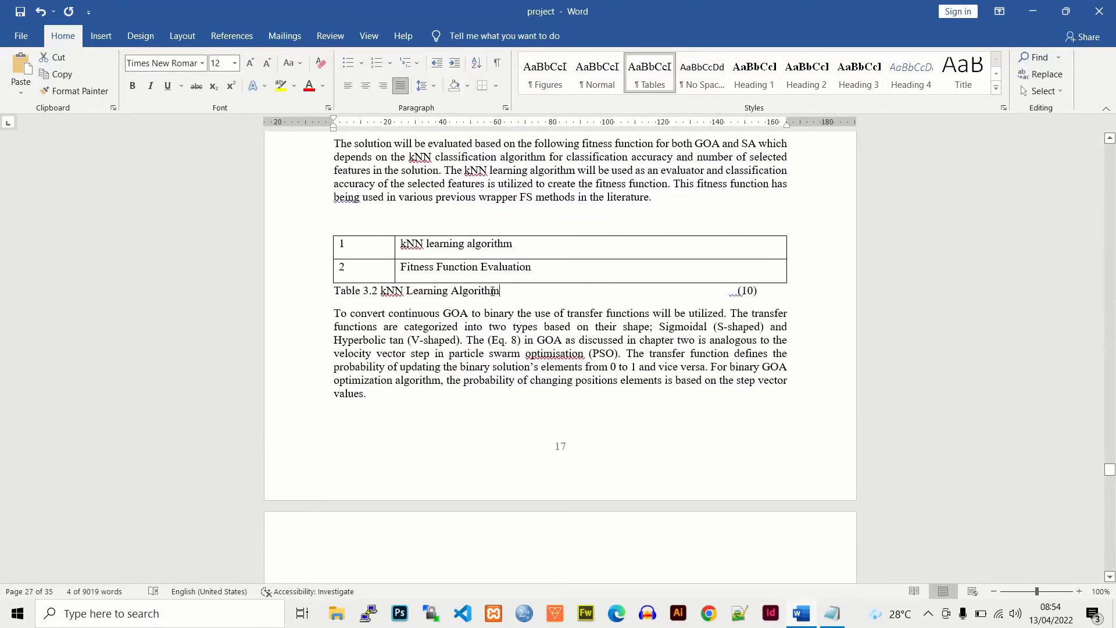
{"action": "mouse_move", "coordinate": [493, 291]}
{"action": "left_mouse_down"}
{"action": "mouse_move", "coordinate": [332, 291]}
{"action": "mouse_move", "coordinate": [500, 290]}
{"action": "left_mouse_up"}
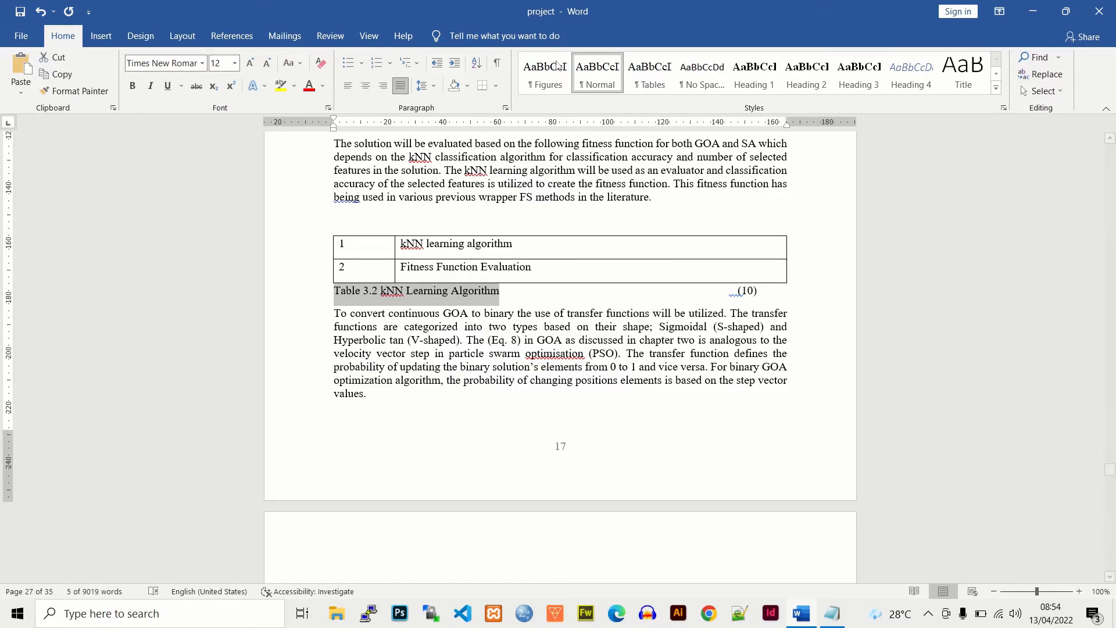
{"action": "left_click", "coordinate": [650, 78]}
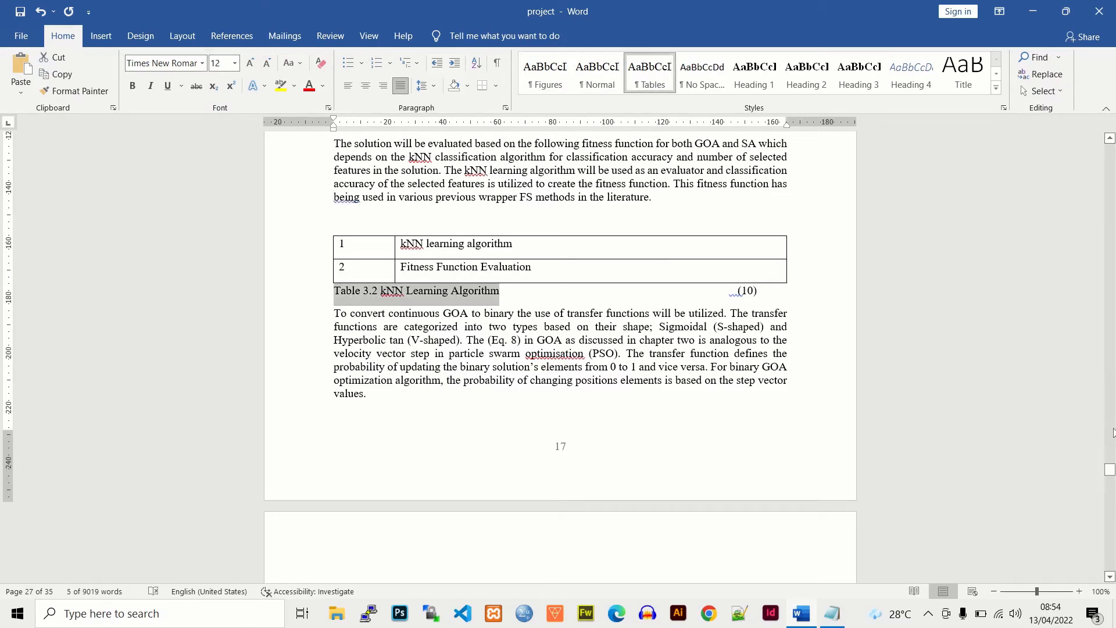
Step: Apply the Figures style to the "Figure 3.2: Hybrid Algorithm" caption above section 3.6
{"action": "left_click_drag", "start_coordinate": [1111, 471], "coordinate": [1110, 485]}
{"action": "left_click_drag", "start_coordinate": [477, 291], "coordinate": [334, 289]}
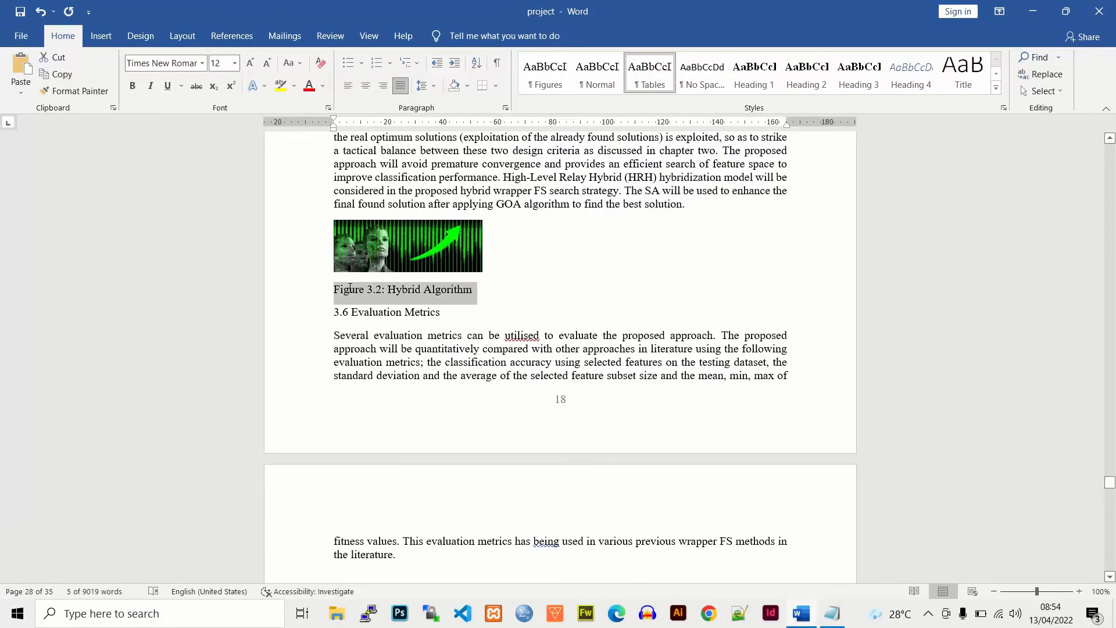
{"action": "left_click", "coordinate": [550, 80]}
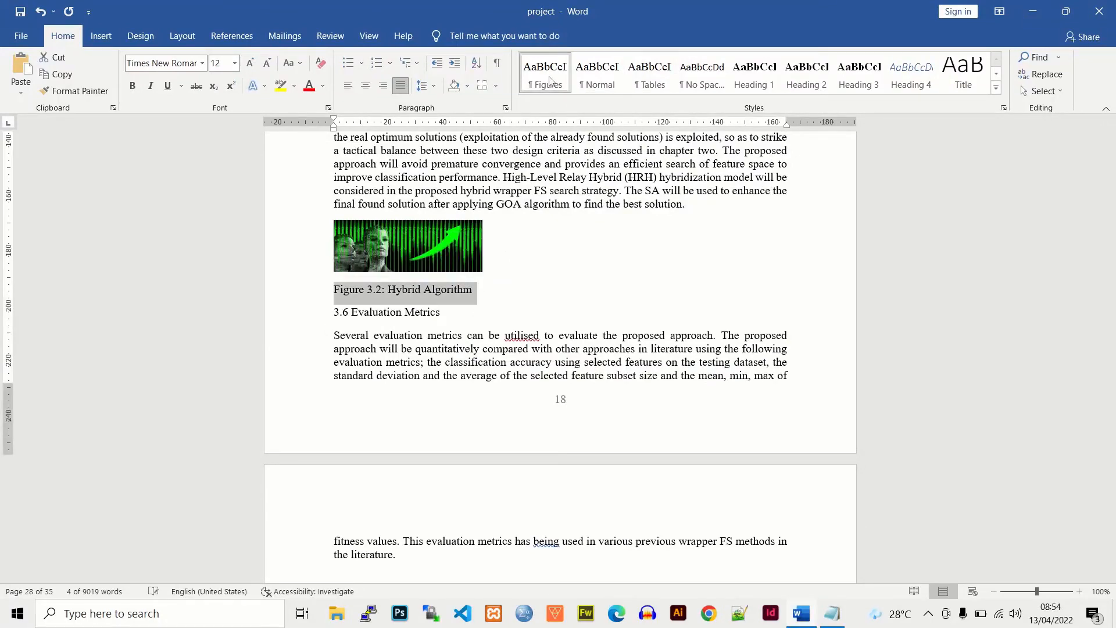
Step: Remove the blank lines before the LIST OF FIGURES heading and reapply the Heading 1 style to it
{"action": "left_click_drag", "start_coordinate": [1110, 483], "coordinate": [1111, 232]}
{"action": "left_click", "coordinate": [530, 317]}
{"action": "key", "text": "BackSpace"}
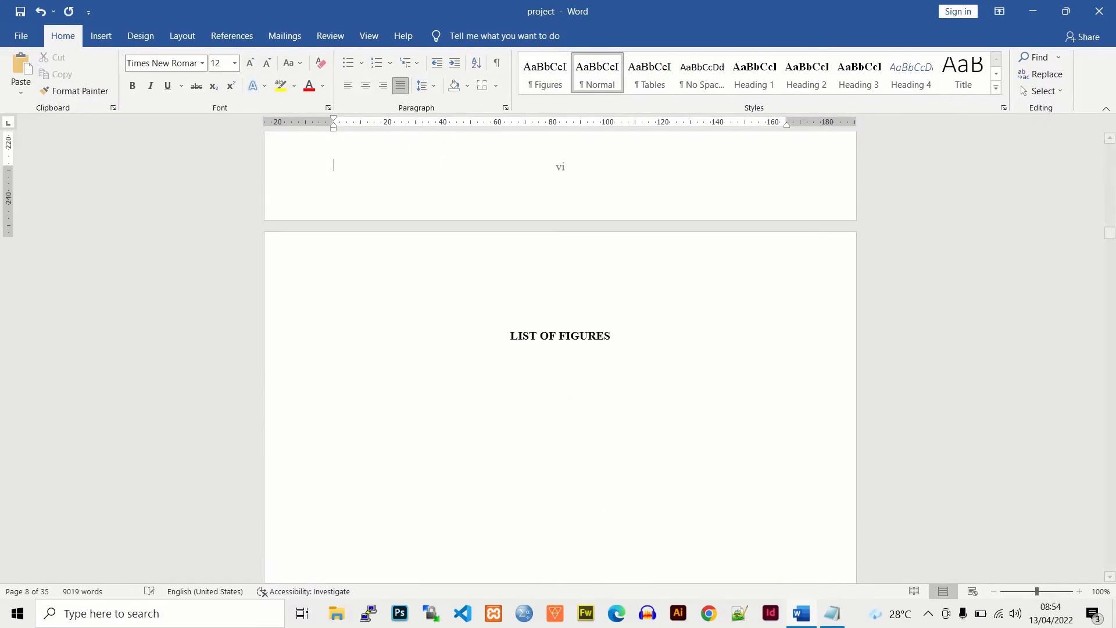
{"action": "left_click", "coordinate": [510, 347]}
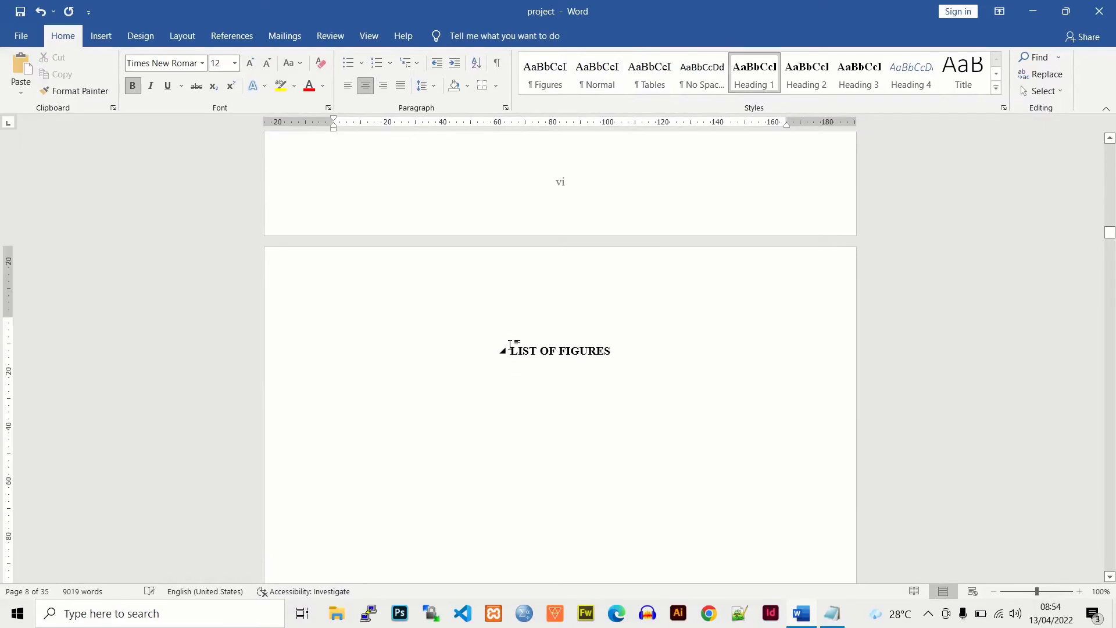
{"action": "key", "text": "BackSpace"}
{"action": "key", "text": "BackSpace"}
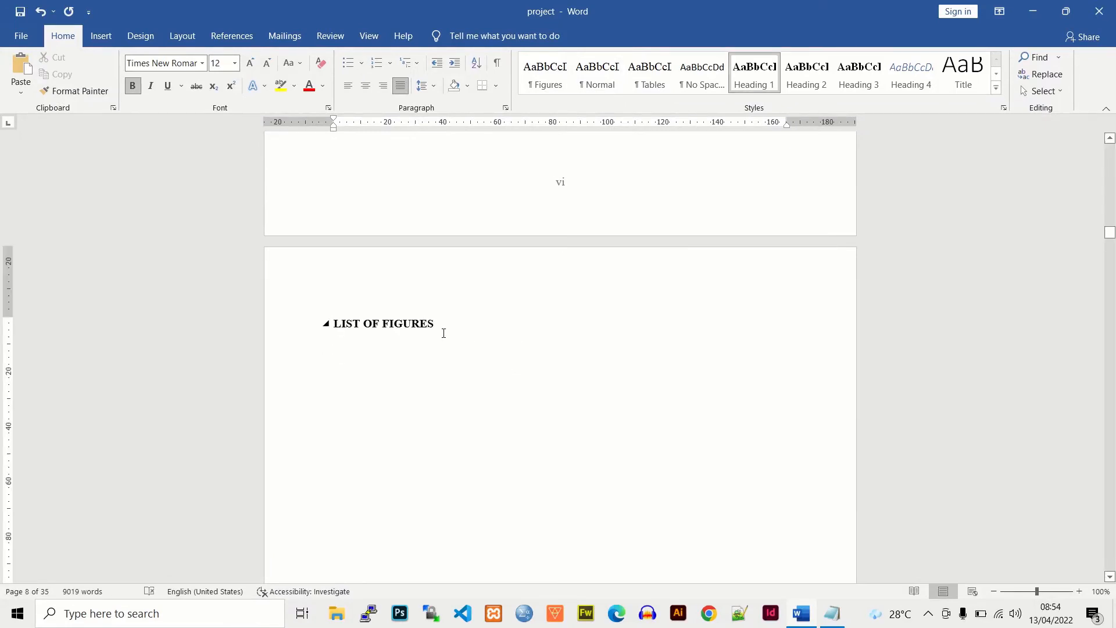
{"action": "left_click", "coordinate": [307, 318]}
{"action": "left_click", "coordinate": [748, 76]}
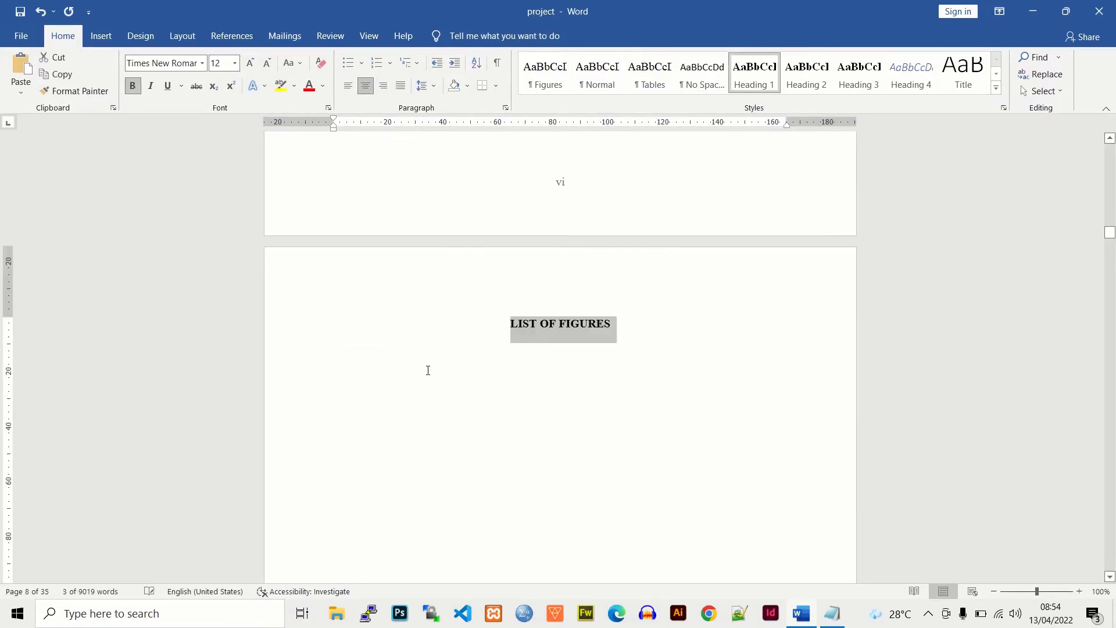
Step: Set up a table of figures below the LIST OF FIGURES heading, built from the Figures style
{"action": "left_click", "coordinate": [492, 350]}
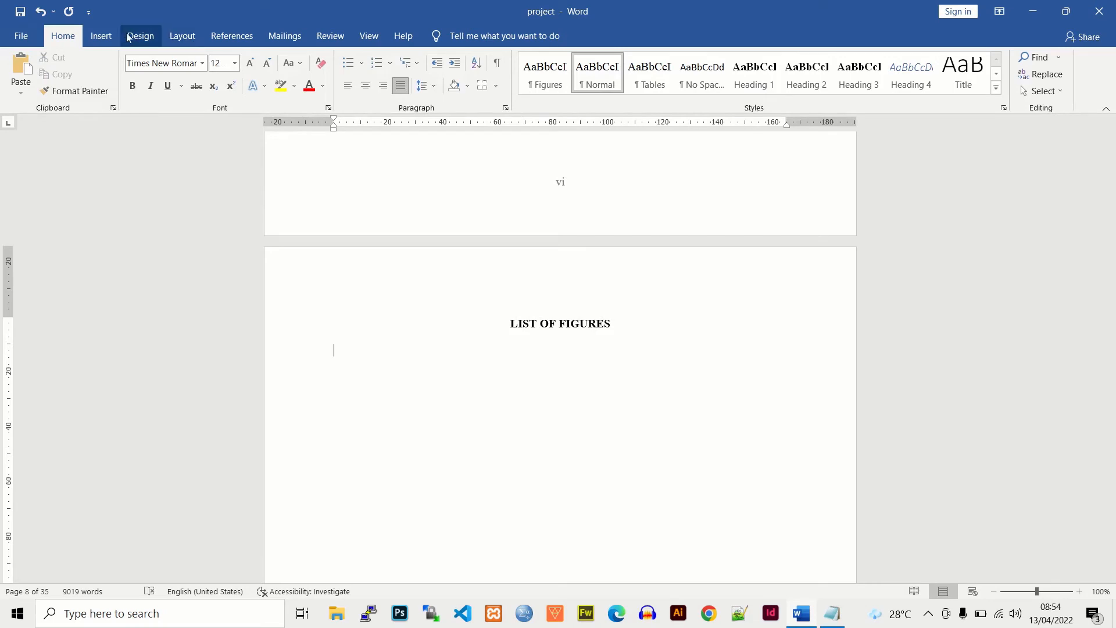
{"action": "left_click", "coordinate": [107, 35]}
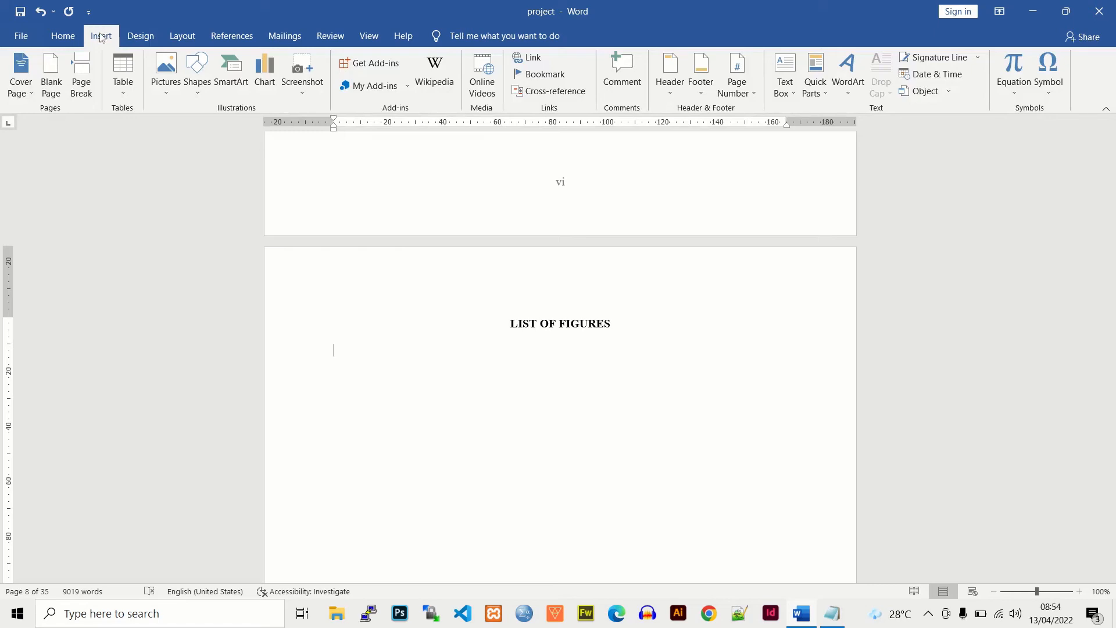
{"action": "left_click", "coordinate": [216, 37]}
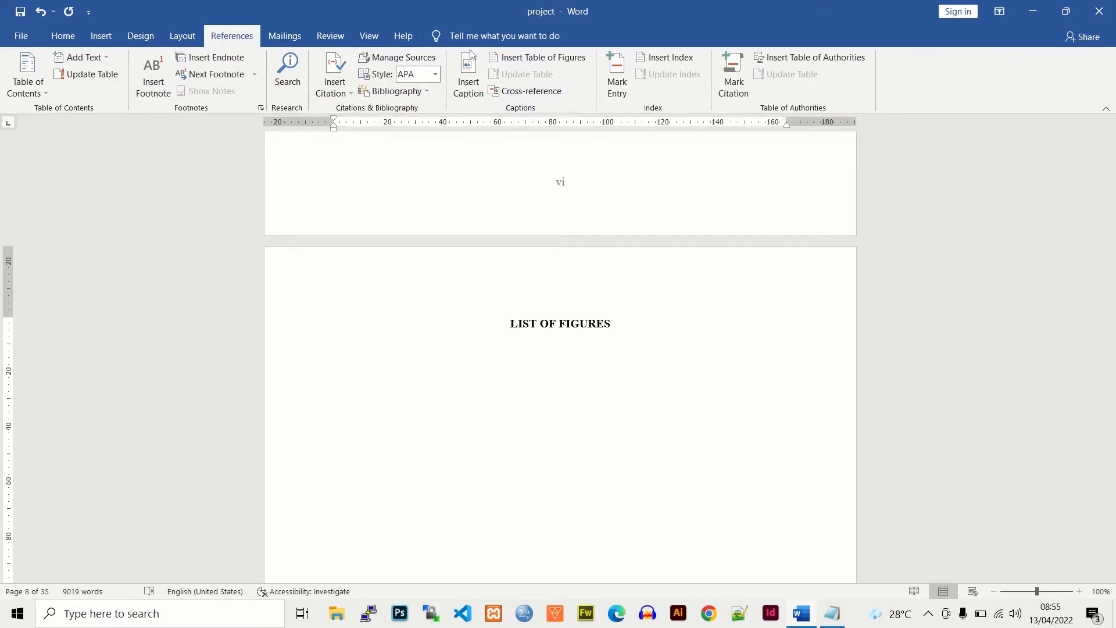
{"action": "left_click", "coordinate": [533, 61]}
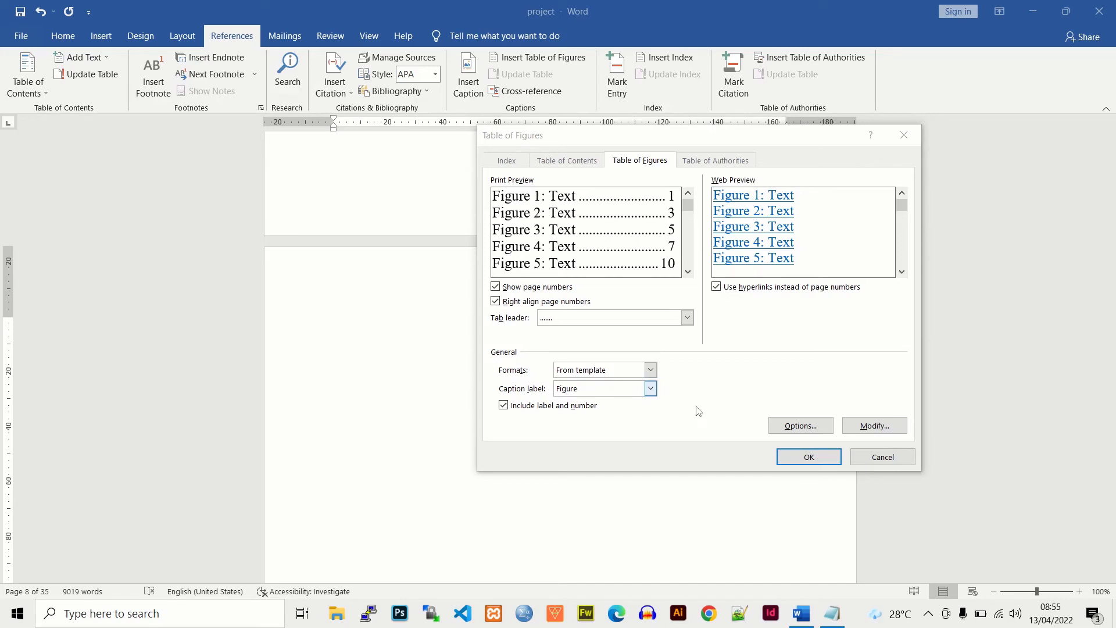
{"action": "left_click", "coordinate": [802, 427]}
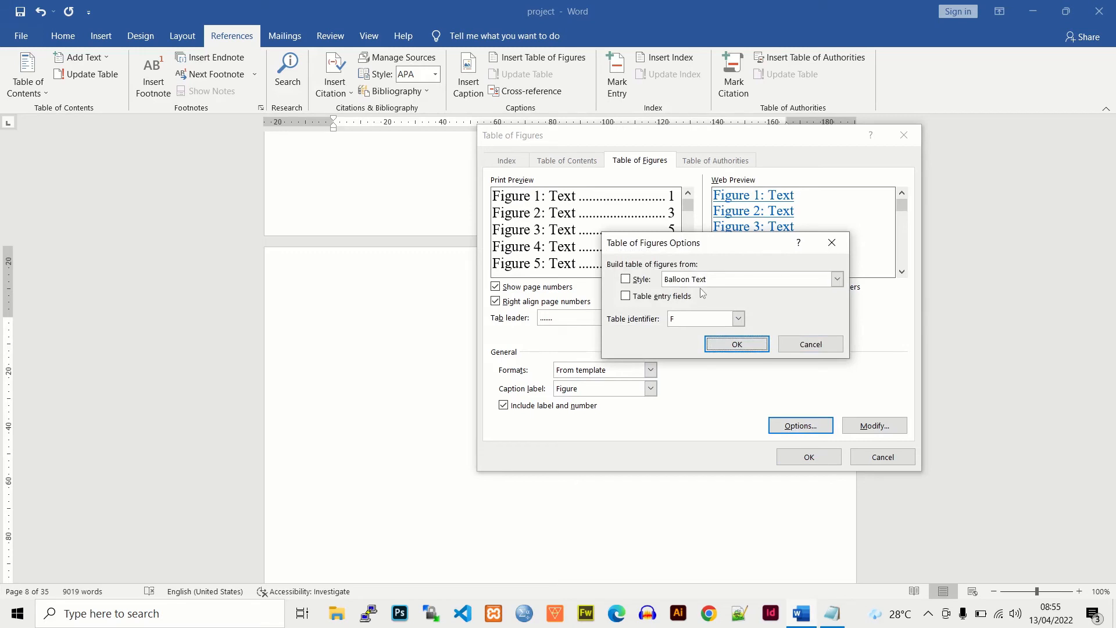
{"action": "left_click", "coordinate": [837, 280]}
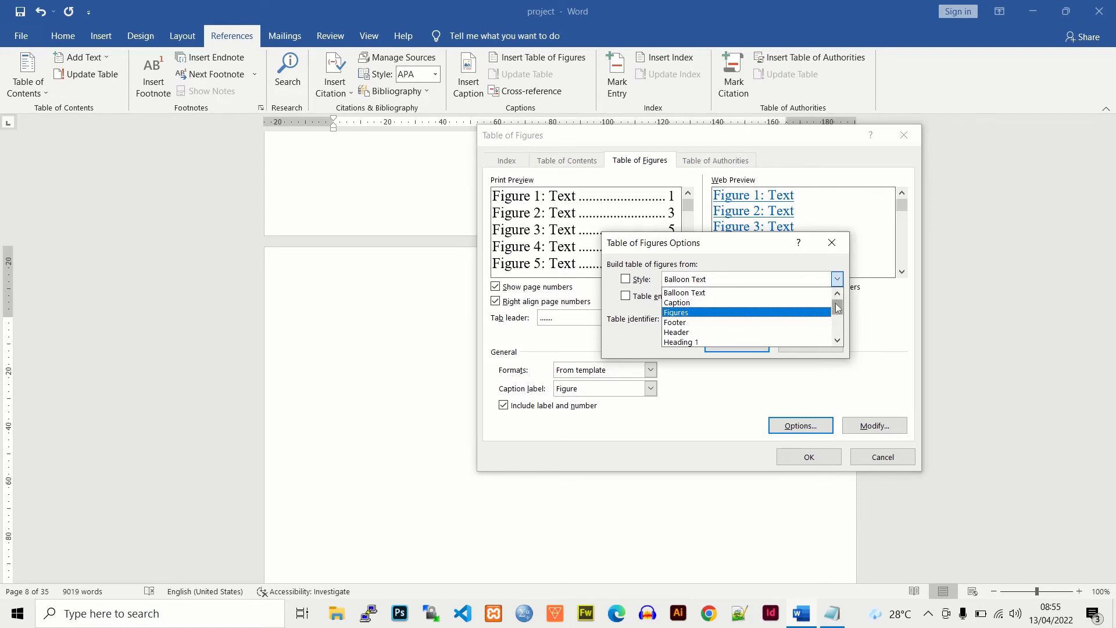
{"action": "mouse_move", "coordinate": [838, 306]}
{"action": "left_mouse_down"}
{"action": "mouse_move", "coordinate": [839, 325]}
{"action": "mouse_move", "coordinate": [839, 298]}
{"action": "left_mouse_up"}
{"action": "left_click", "coordinate": [701, 314]}
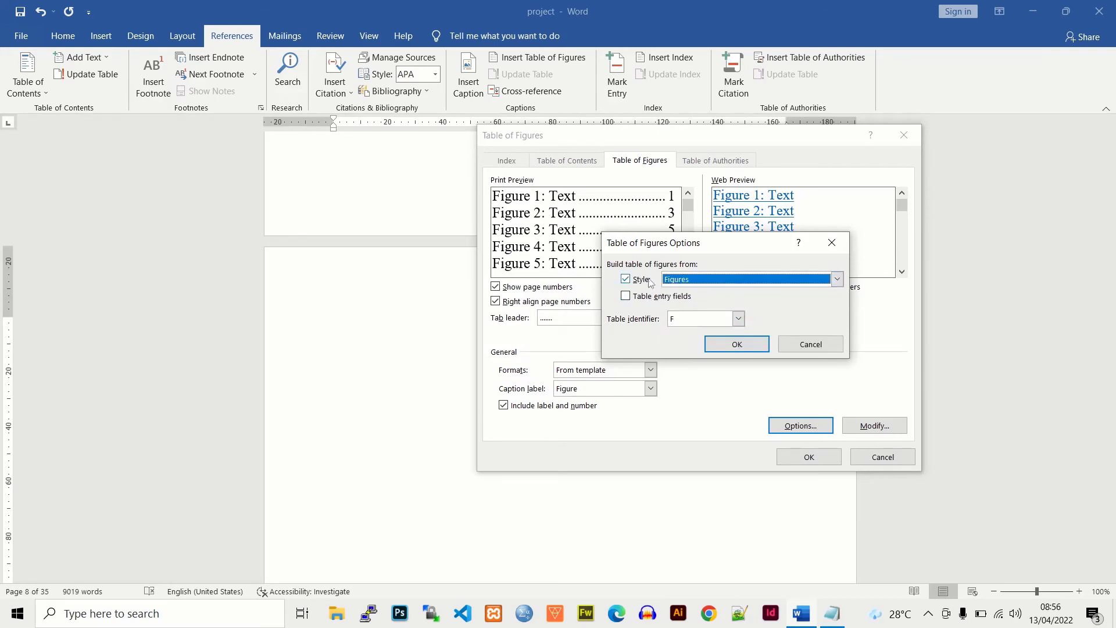
{"action": "left_click", "coordinate": [724, 348]}
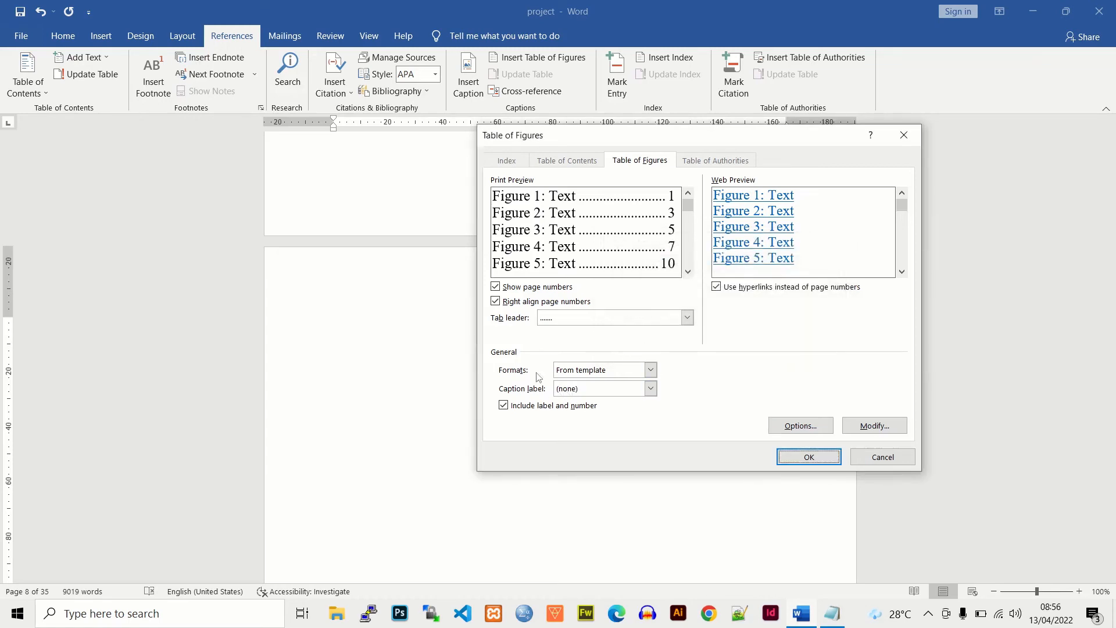
Step: Review the formatting of the Table of Figures style, accept it and insert the list of figures
{"action": "left_click", "coordinate": [851, 425]}
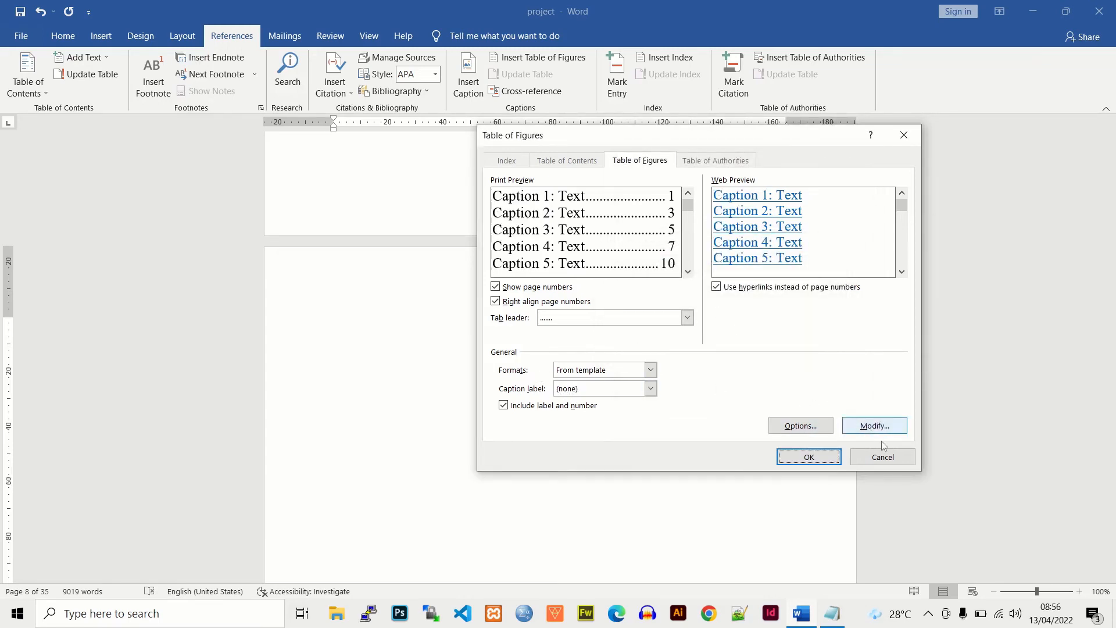
{"action": "left_click", "coordinate": [872, 426]}
{"action": "left_click", "coordinate": [840, 340]}
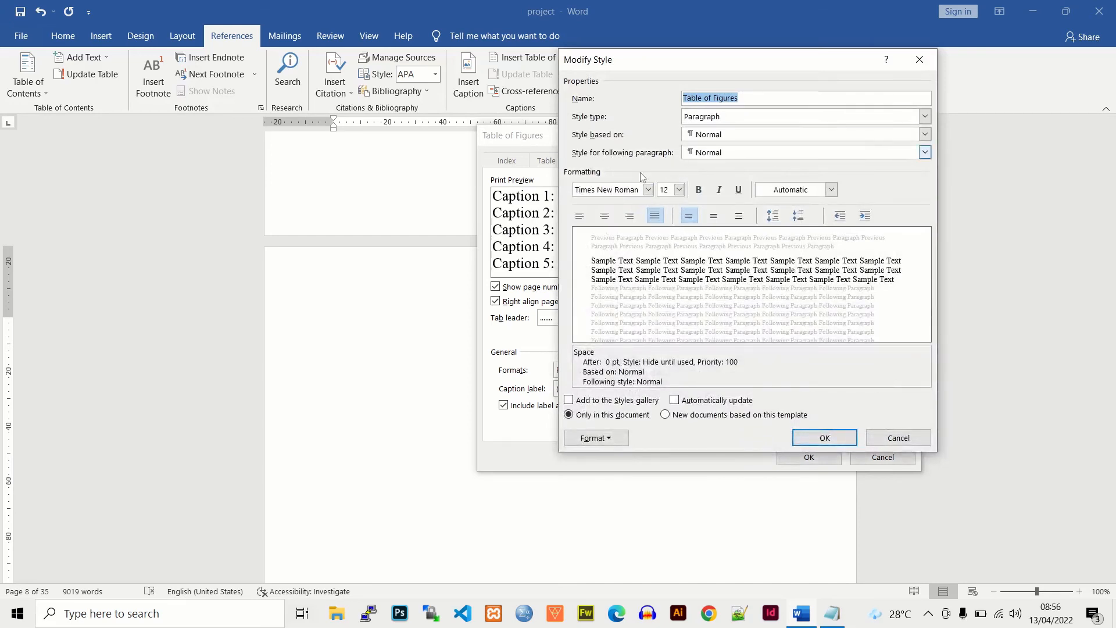
{"action": "left_click", "coordinate": [820, 436]}
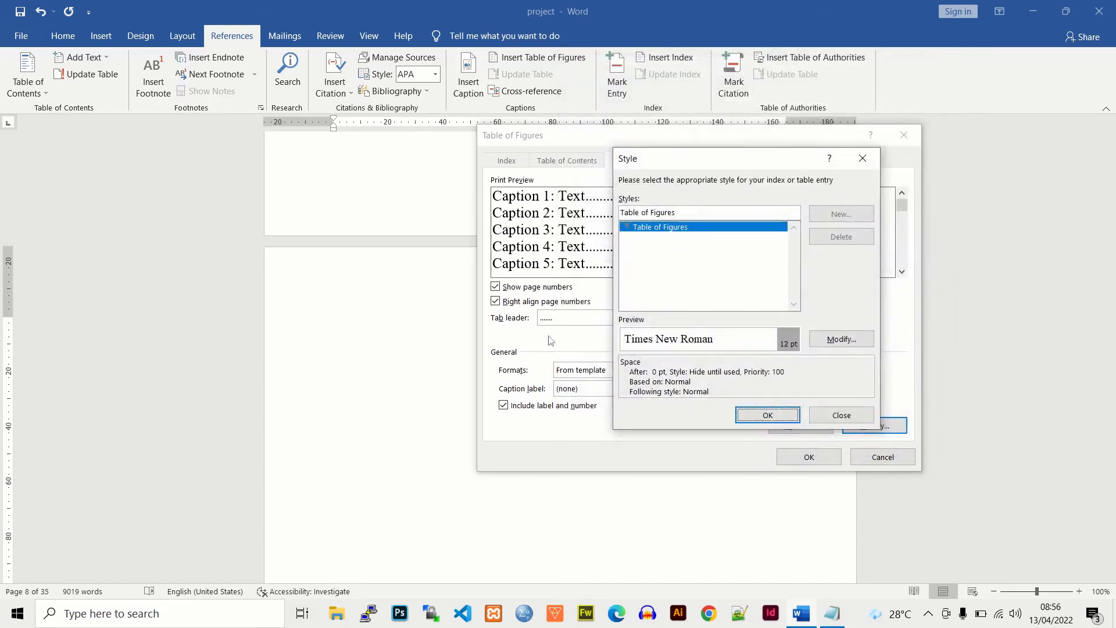
{"action": "left_click", "coordinate": [768, 414]}
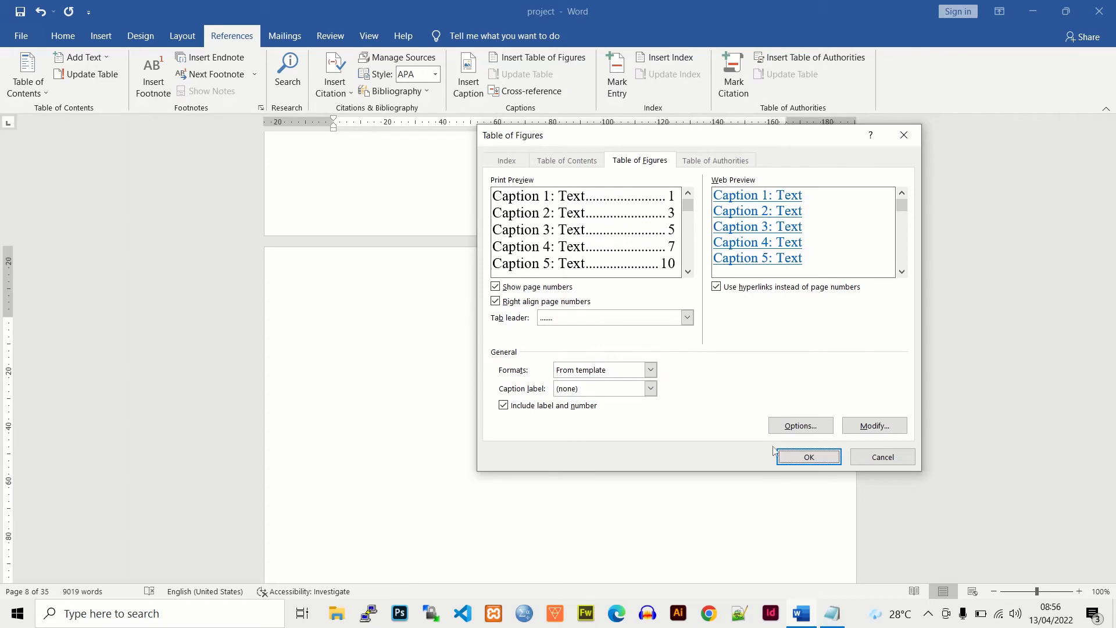
{"action": "left_click", "coordinate": [809, 457]}
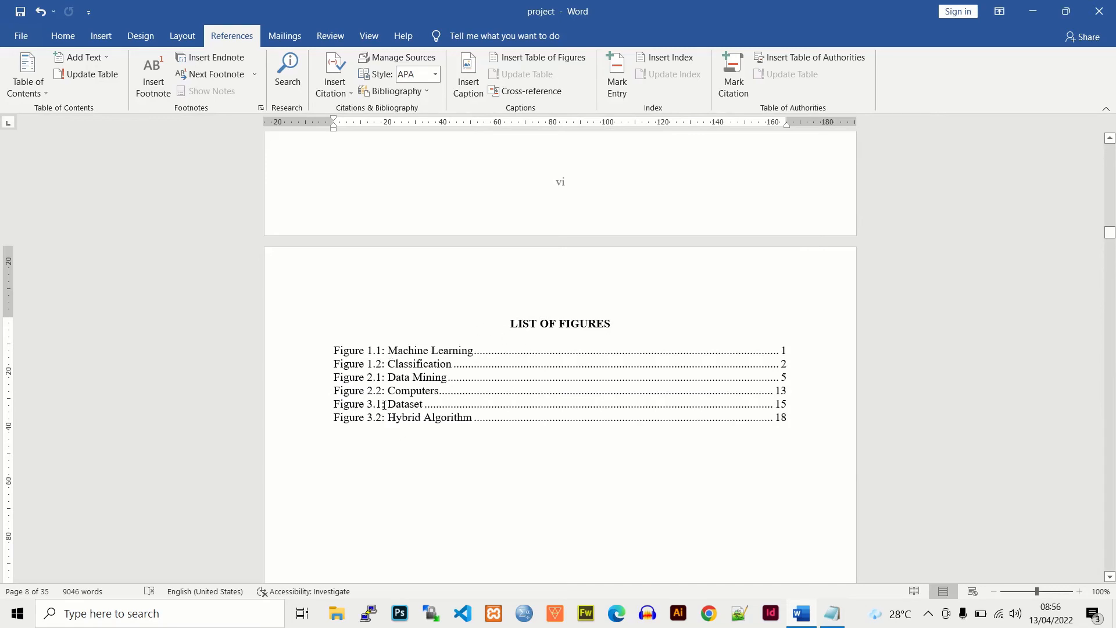
Step: Remove the blank lines before the LIST OF TABLES heading
{"action": "scroll", "coordinate": [1109, 579], "scroll_direction": "down", "scroll_amount": 7}
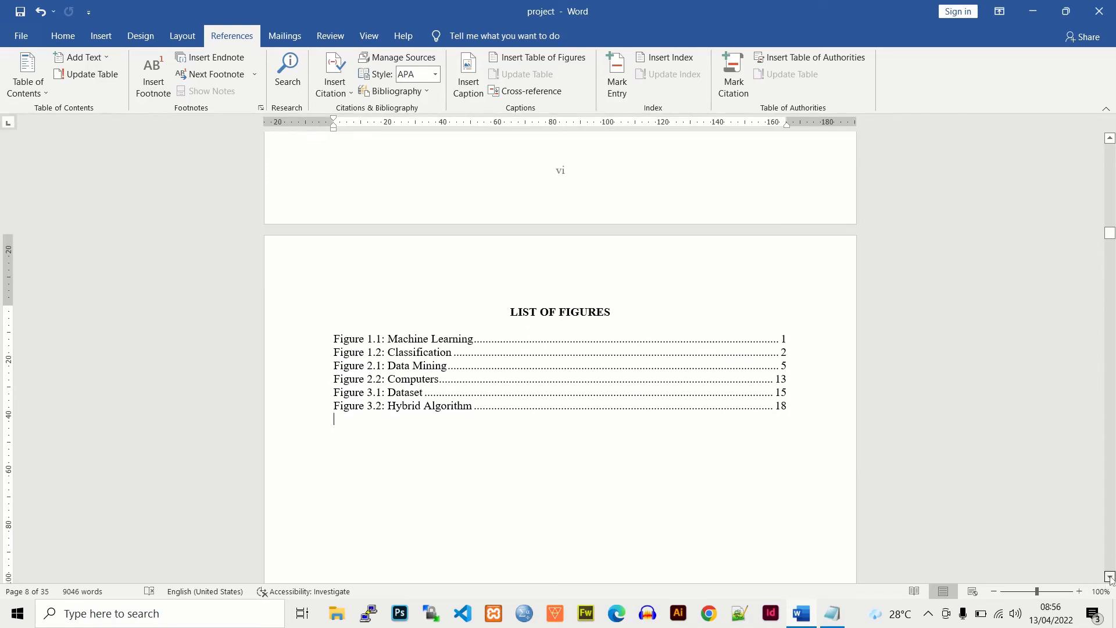
{"action": "scroll", "coordinate": [1110, 579], "scroll_direction": "down", "scroll_amount": 10}
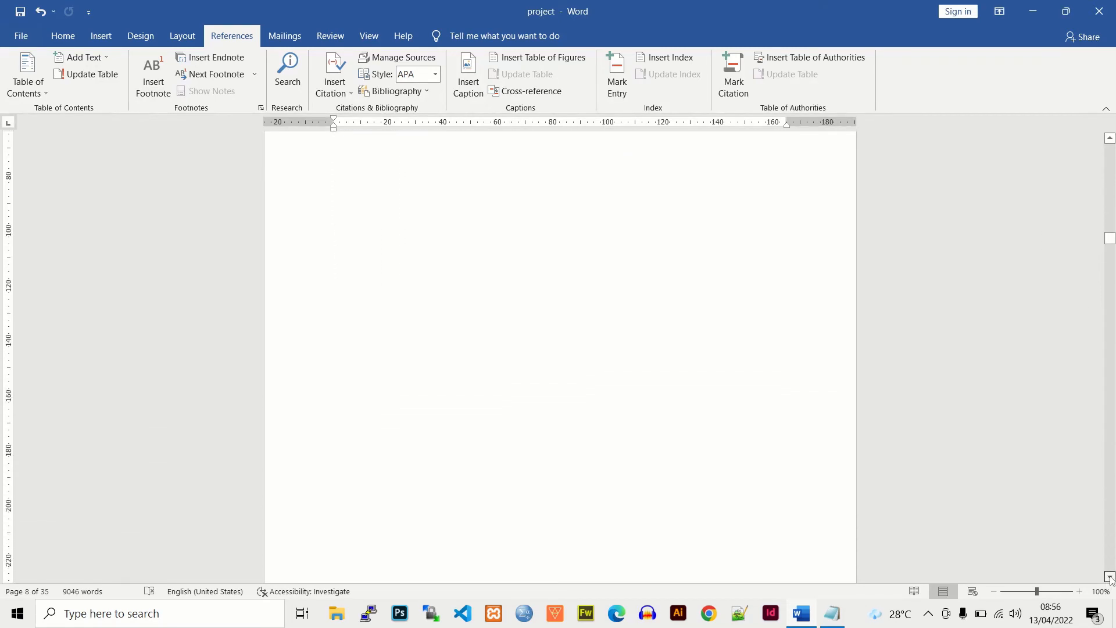
{"action": "scroll", "coordinate": [1109, 578], "scroll_direction": "down", "scroll_amount": 2}
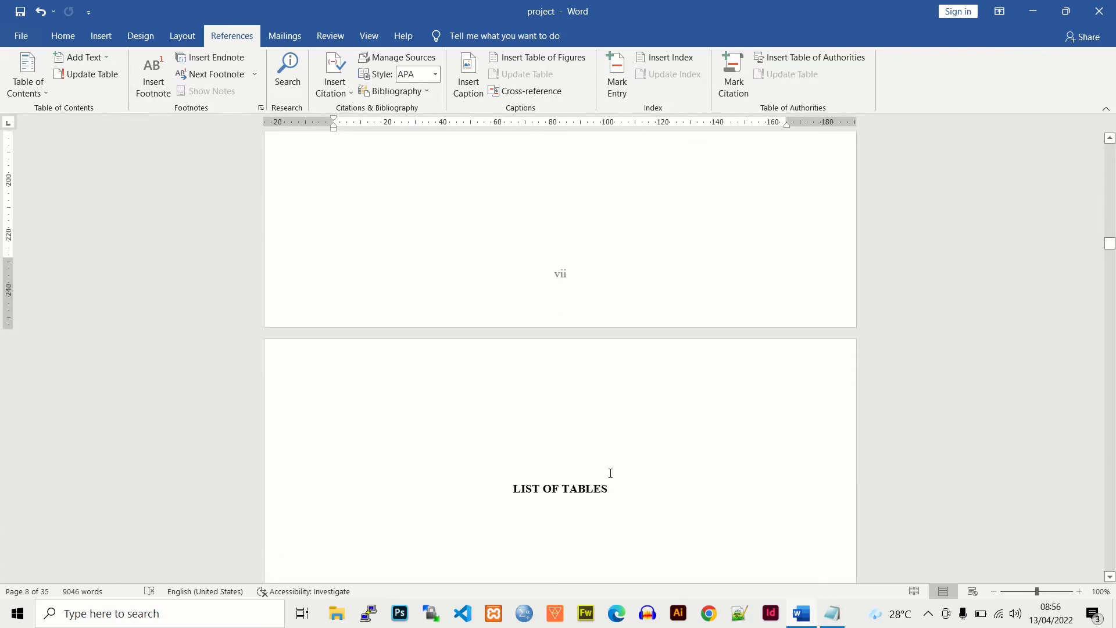
{"action": "left_click", "coordinate": [535, 464]}
{"action": "key", "text": "BackSpace"}
{"action": "key", "text": "BackSpace"}
{"action": "key", "text": "BackSpace"}
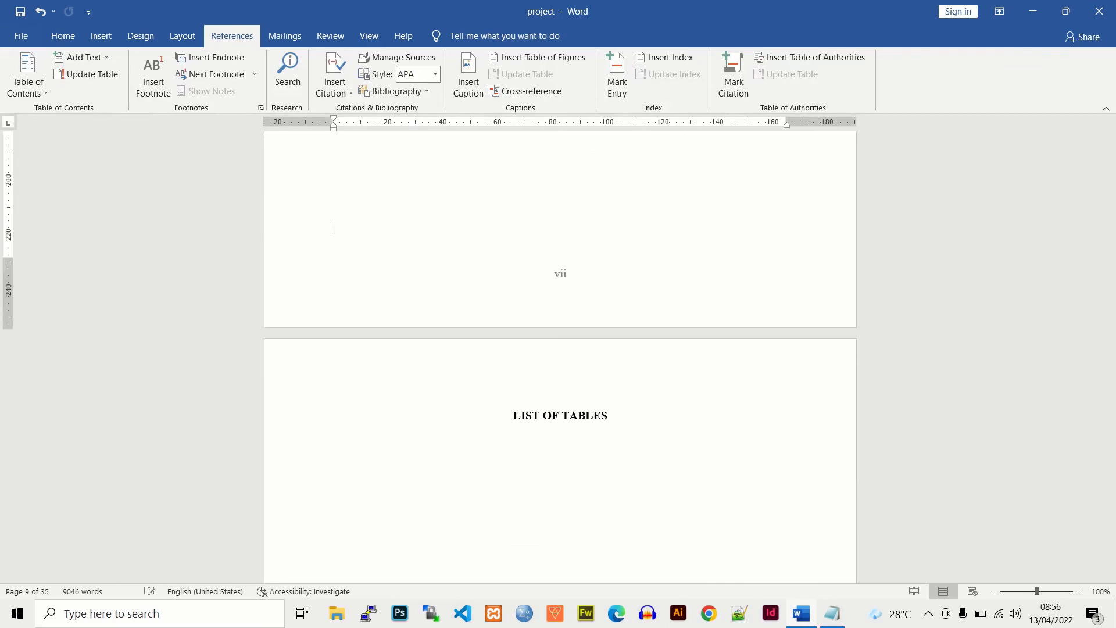
Step: Start an empty justified line directly below the LIST OF TABLES heading
{"action": "left_click", "coordinate": [418, 427]}
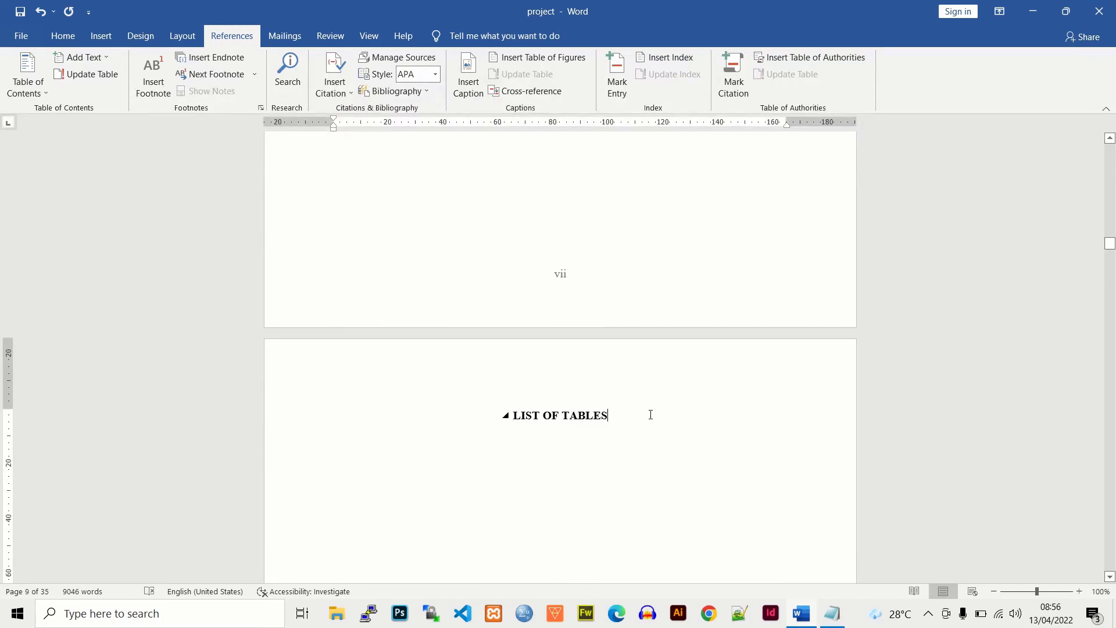
{"action": "left_click", "coordinate": [62, 36]}
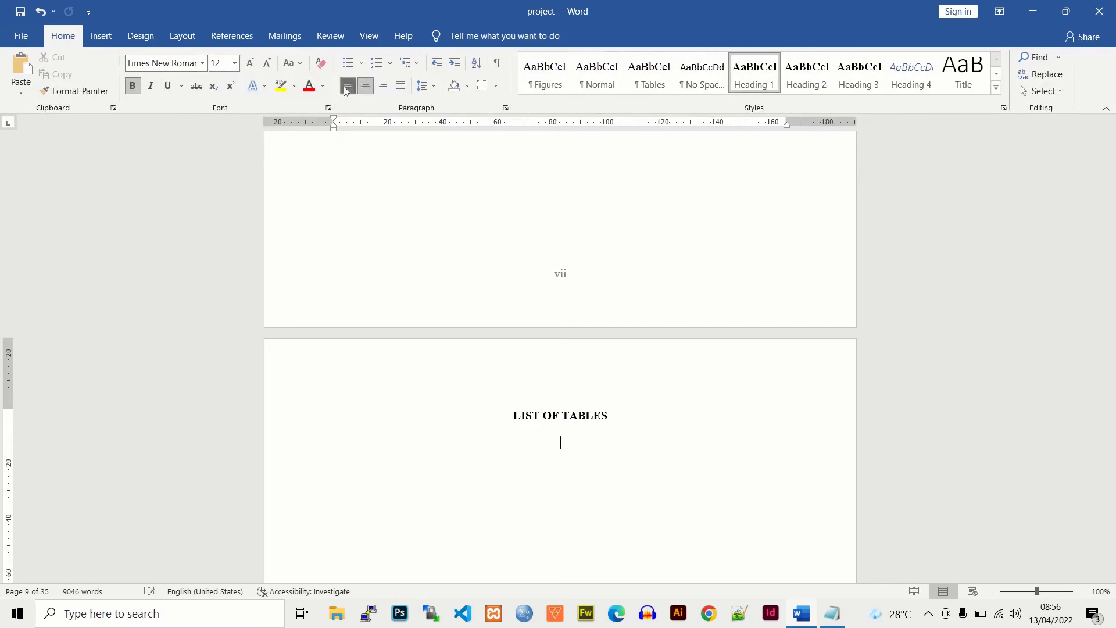
{"action": "key", "text": "ctrl+z"}
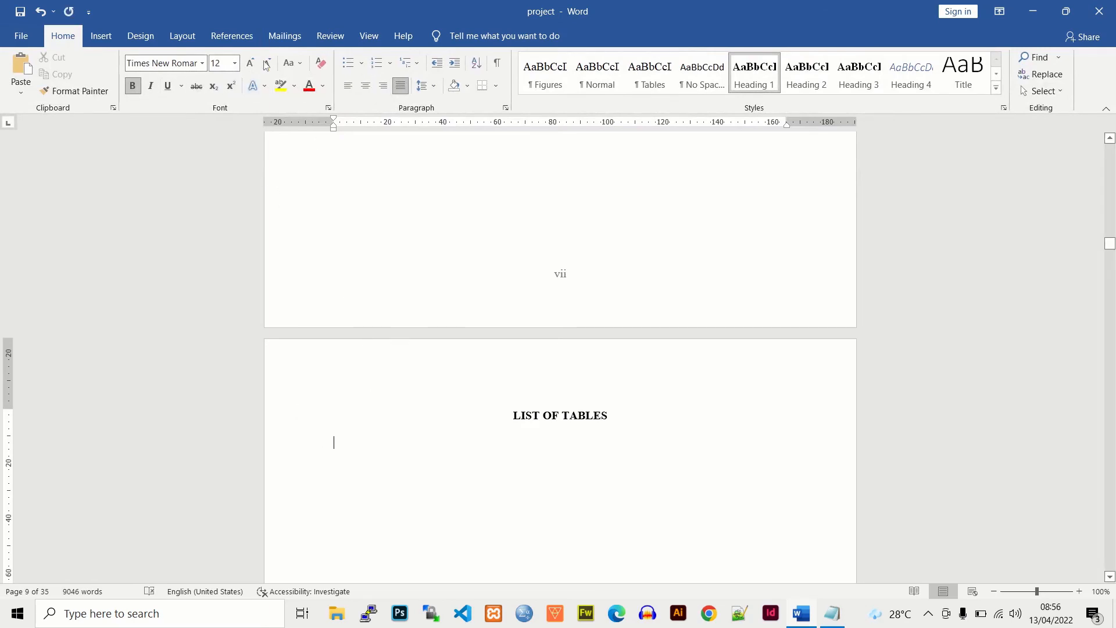
Step: Set up a table of figures below the LIST OF TABLES heading, built from the Tables style
{"action": "left_click", "coordinate": [228, 37]}
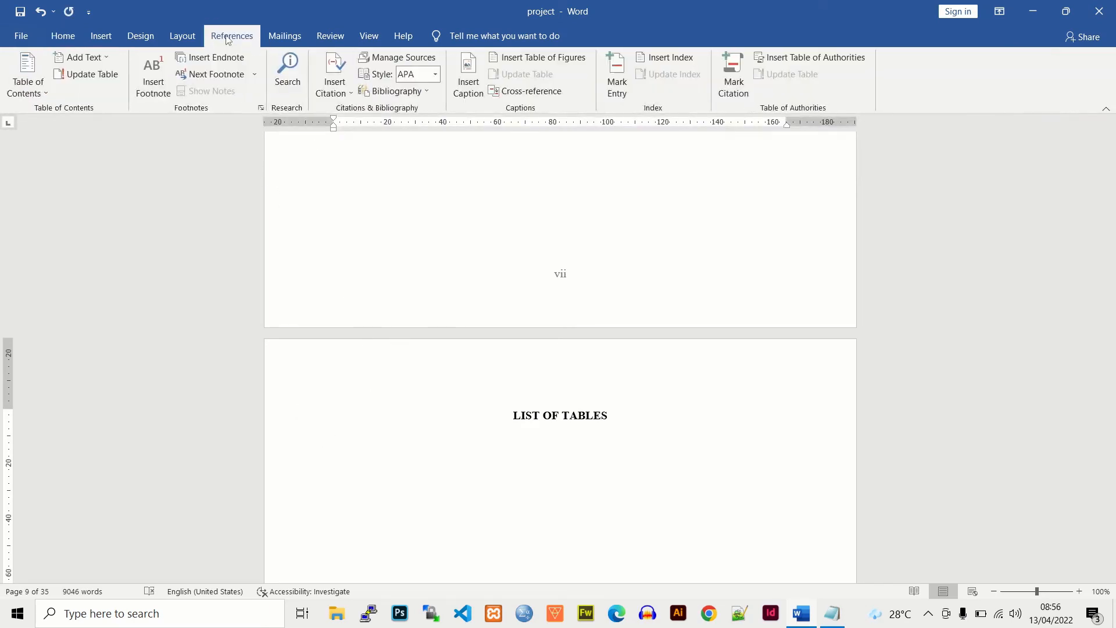
{"action": "left_click", "coordinate": [538, 58]}
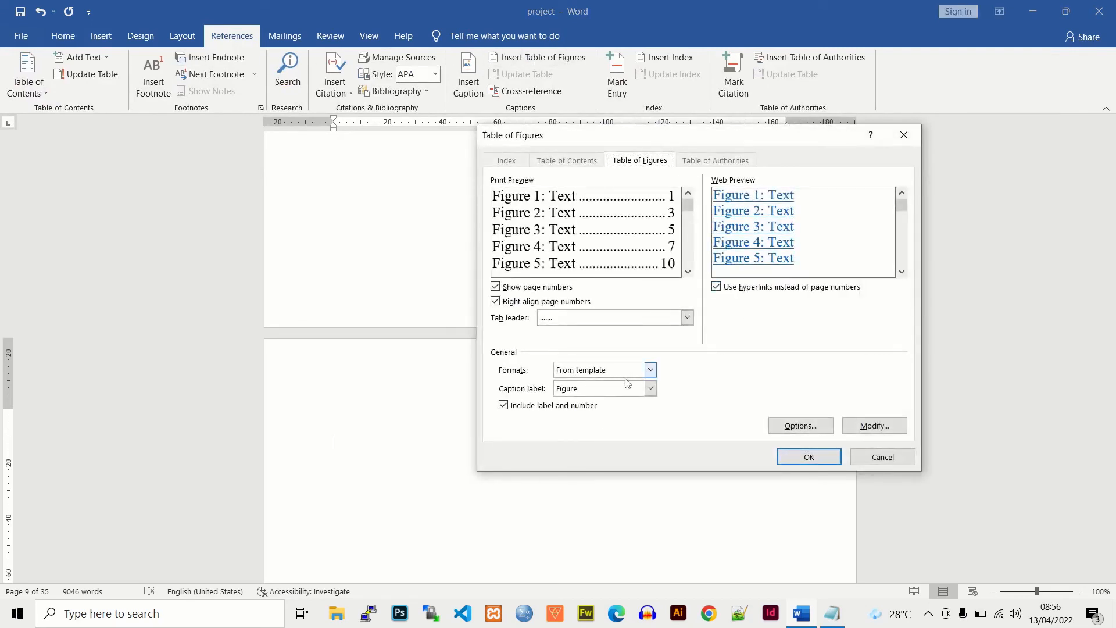
{"action": "left_click", "coordinate": [801, 426]}
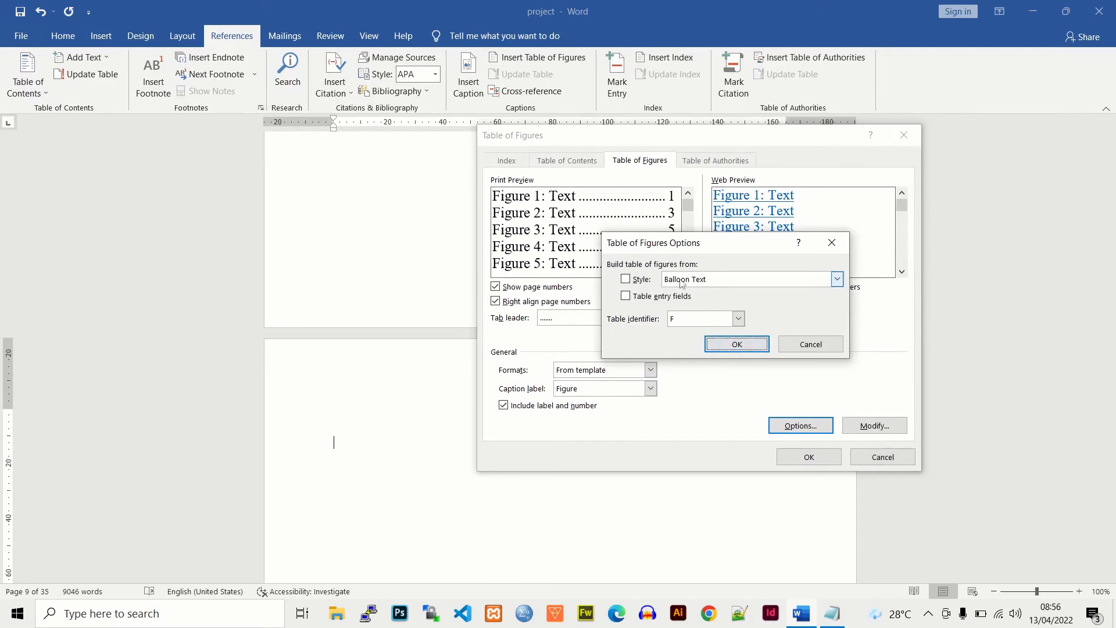
{"action": "left_click", "coordinate": [836, 280]}
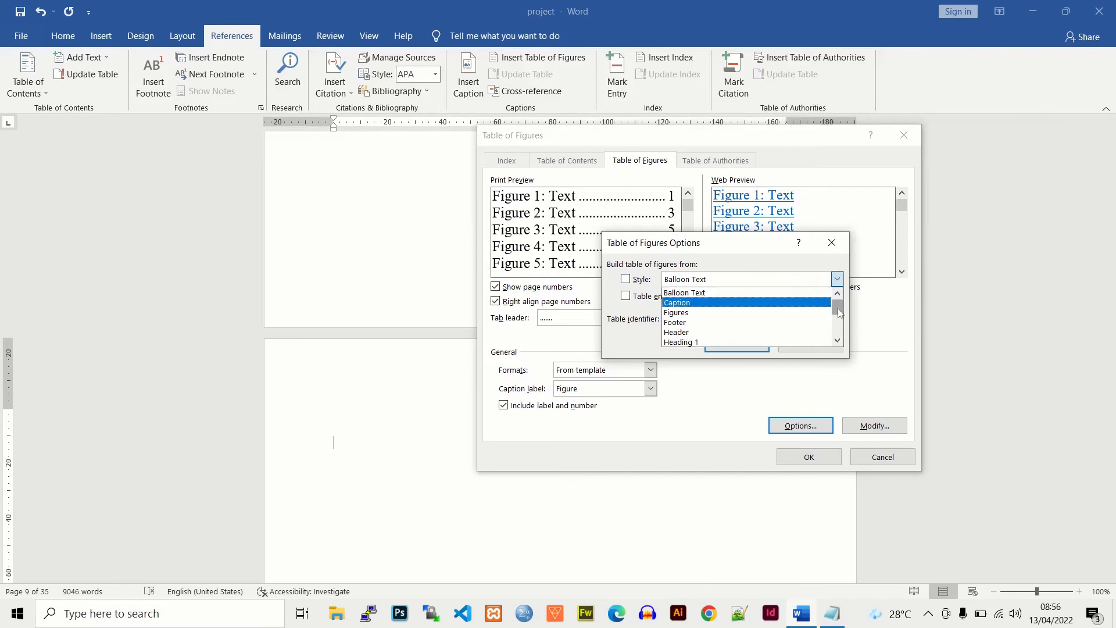
{"action": "left_click_drag", "start_coordinate": [843, 309], "coordinate": [842, 329]}
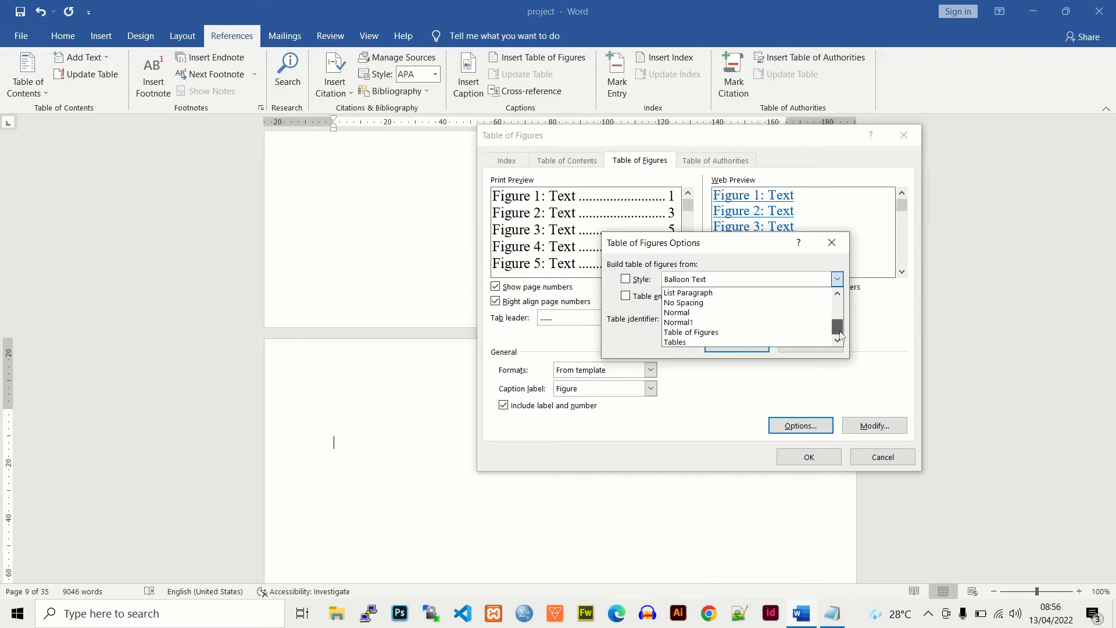
{"action": "left_click", "coordinate": [685, 344]}
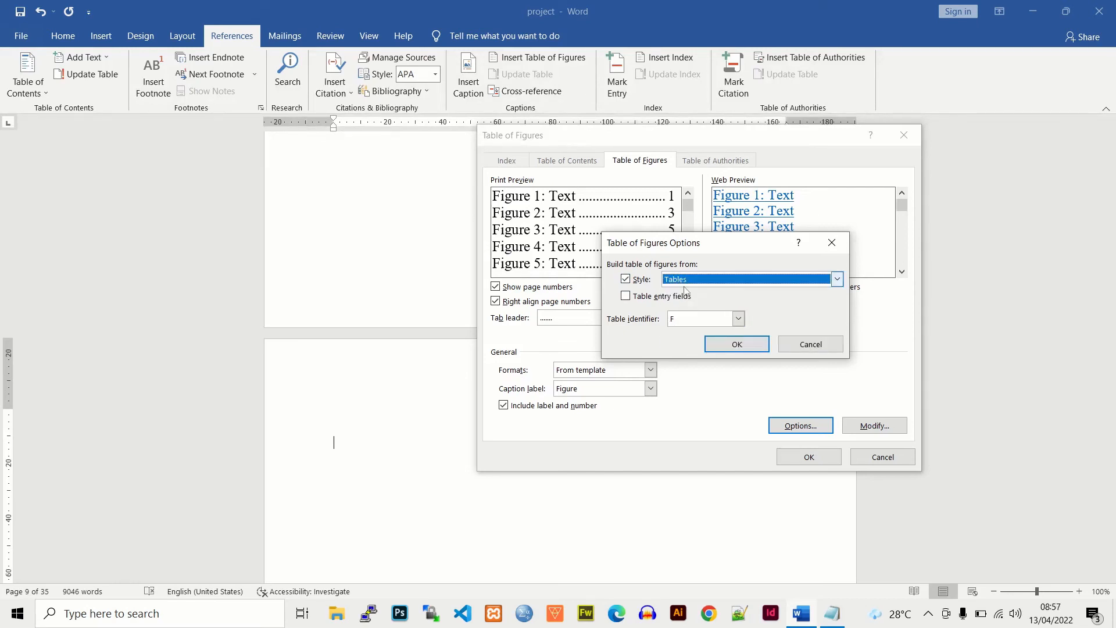
{"action": "left_click", "coordinate": [737, 345]}
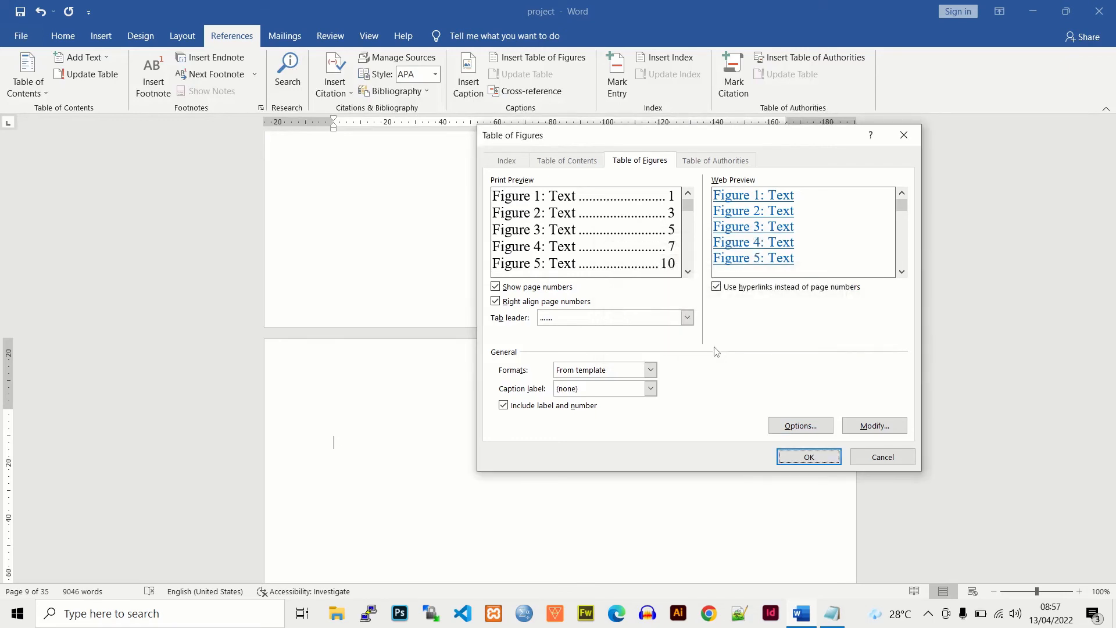
Step: Accept the Table of Figures style formatting and insert the list of tables without replacing the existing list of figures
{"action": "left_click", "coordinate": [885, 429]}
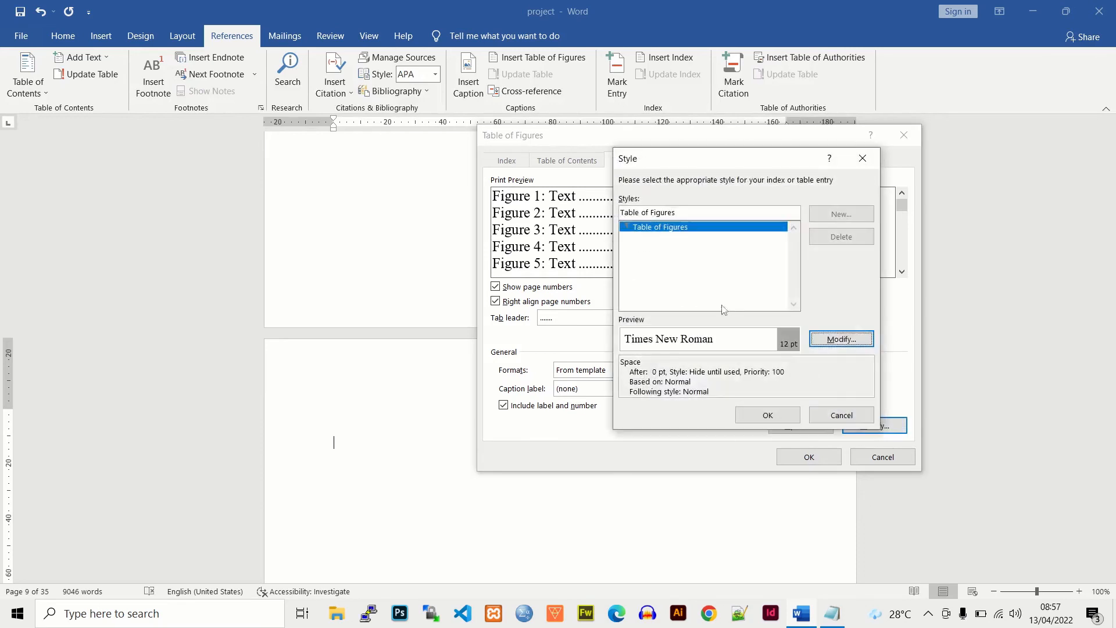
{"action": "left_click", "coordinate": [849, 340]}
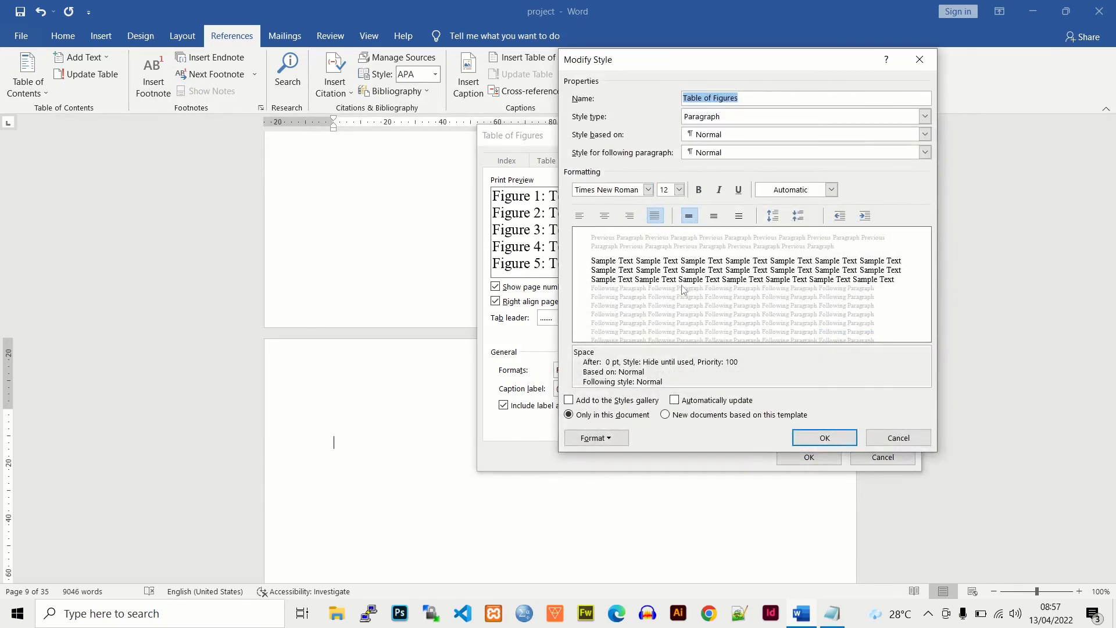
{"action": "left_click", "coordinate": [825, 438]}
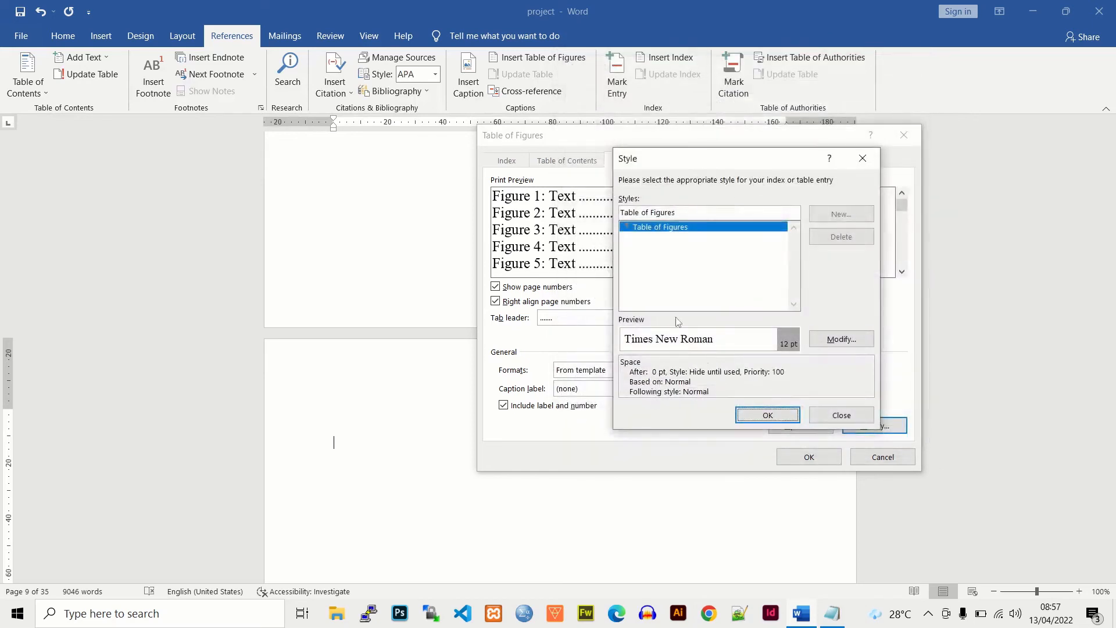
{"action": "left_click", "coordinate": [768, 415]}
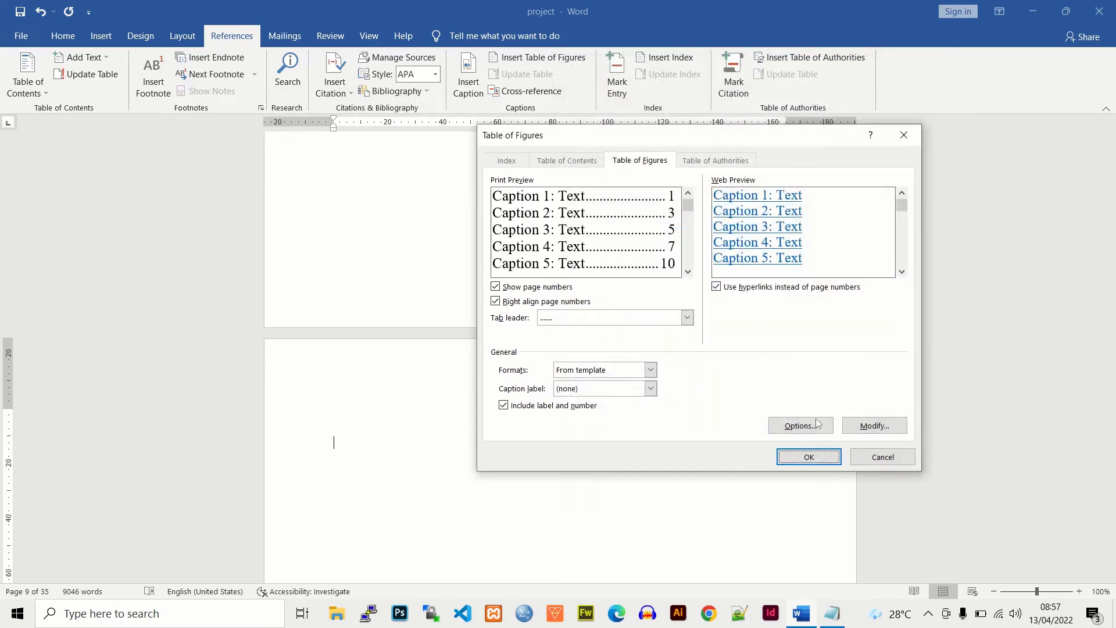
{"action": "left_click", "coordinate": [814, 459]}
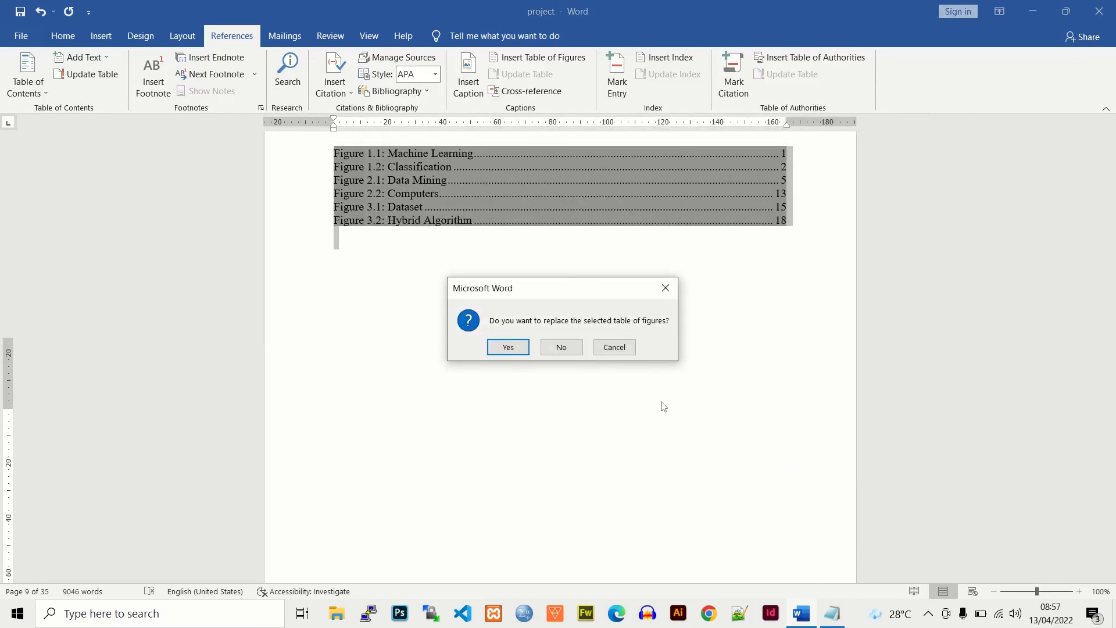
{"action": "left_click", "coordinate": [565, 348]}
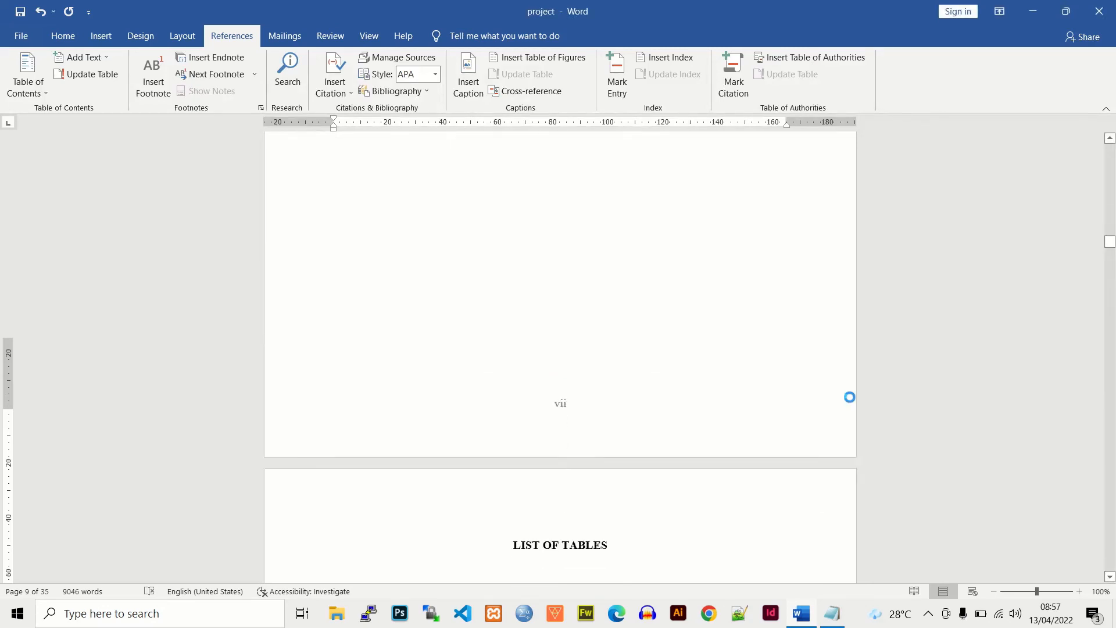
Step: Follow the Table 3.2 kNN Learning Algorithm entry in the list of tables to its caption in the document
{"action": "left_click", "coordinate": [1110, 577]}
{"action": "scroll", "coordinate": [295, 281], "scroll_direction": "down", "scroll_amount": 2}
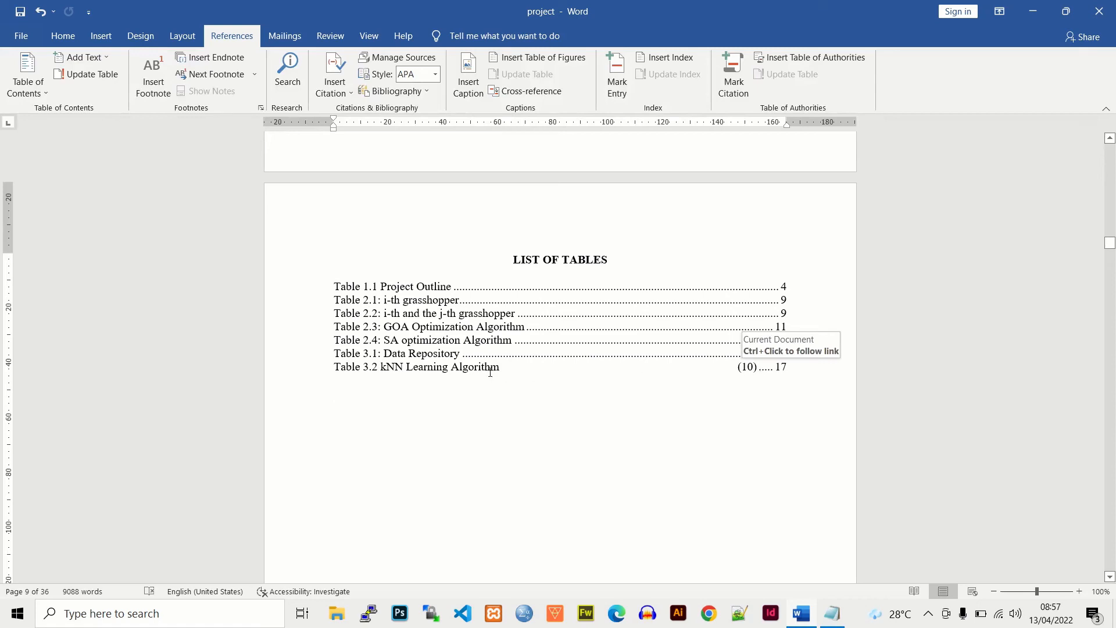
{"action": "triple_click", "coordinate": [472, 374]}
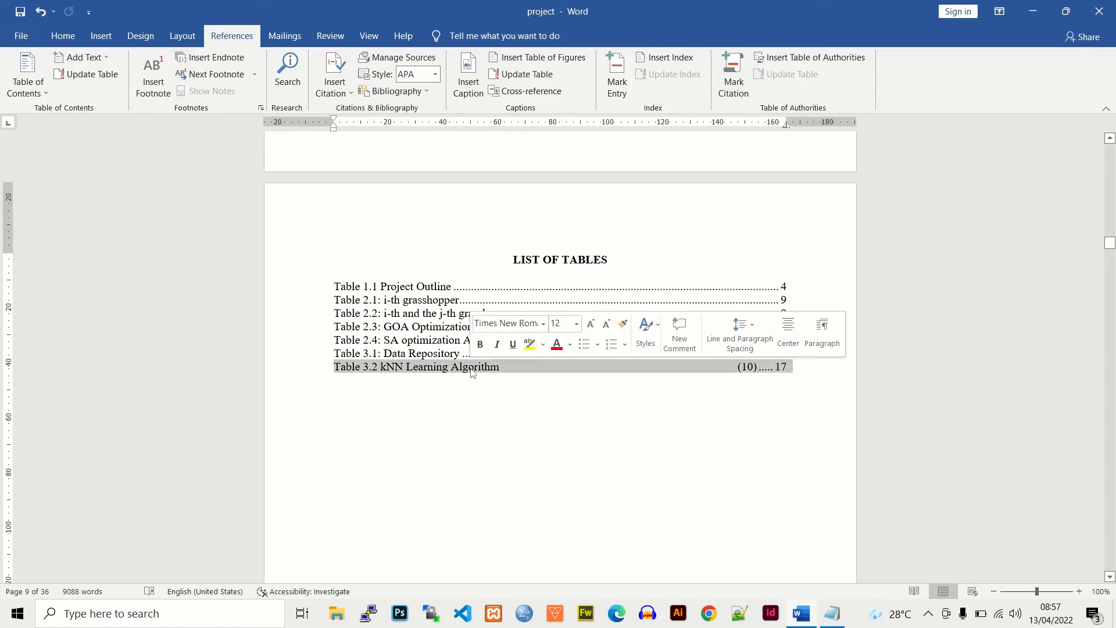
{"action": "left_click", "coordinate": [441, 371], "text": "ctrl"}
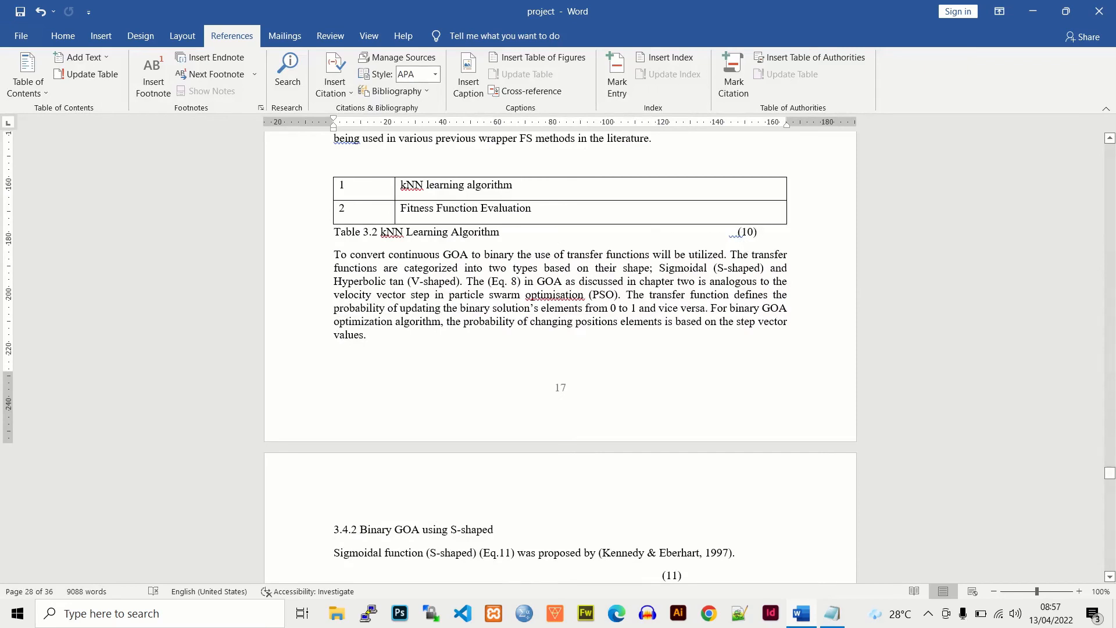
Step: Try splitting the (10) from the Table 3.2 caption onto its own line and applying the Tables style to the caption alone
{"action": "key", "text": "Return"}
{"action": "key", "text": "Return"}
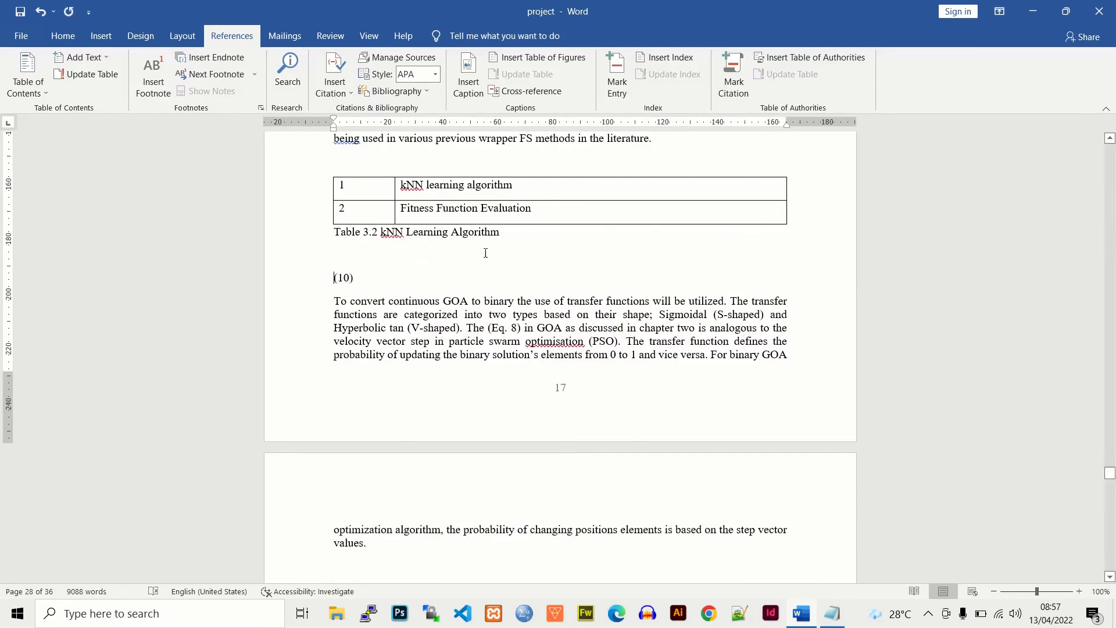
{"action": "left_click_drag", "start_coordinate": [504, 233], "coordinate": [470, 232]}
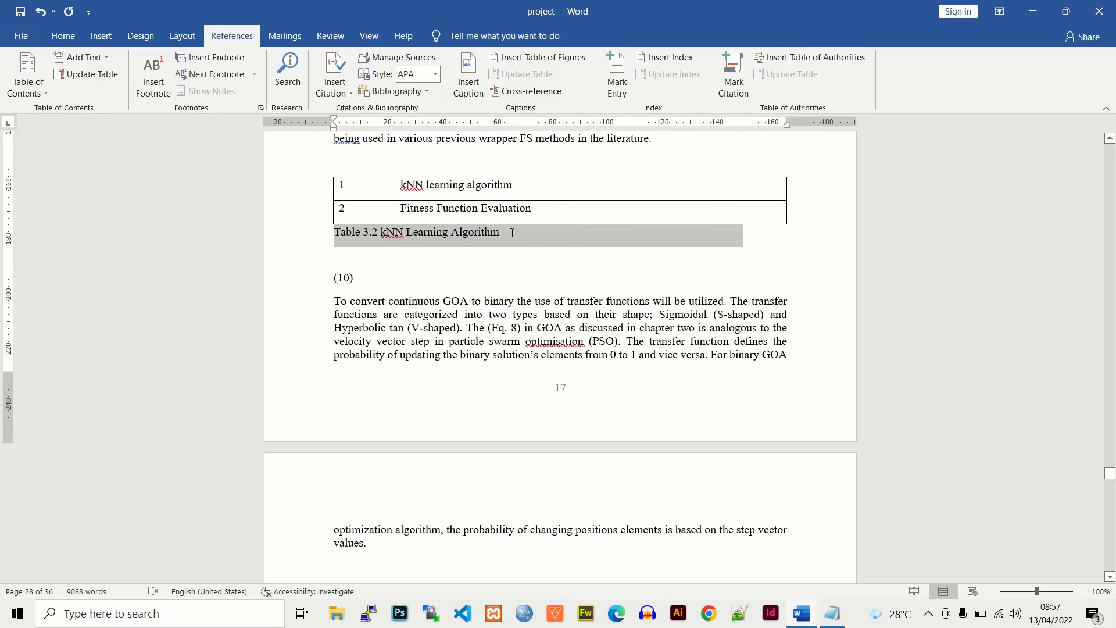
{"action": "double_click", "coordinate": [501, 235]}
{"action": "left_click", "coordinate": [501, 234]}
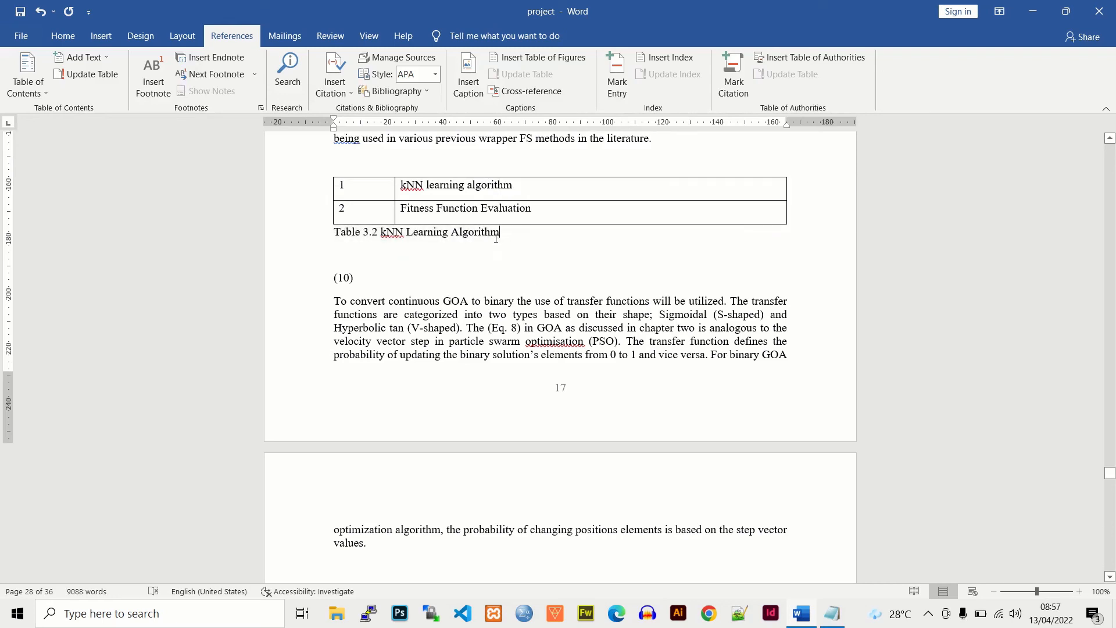
{"action": "mouse_move", "coordinate": [503, 234]}
{"action": "left_mouse_down"}
{"action": "mouse_move", "coordinate": [335, 235]}
{"action": "mouse_move", "coordinate": [494, 231]}
{"action": "left_mouse_up"}
{"action": "left_click", "coordinate": [343, 250]}
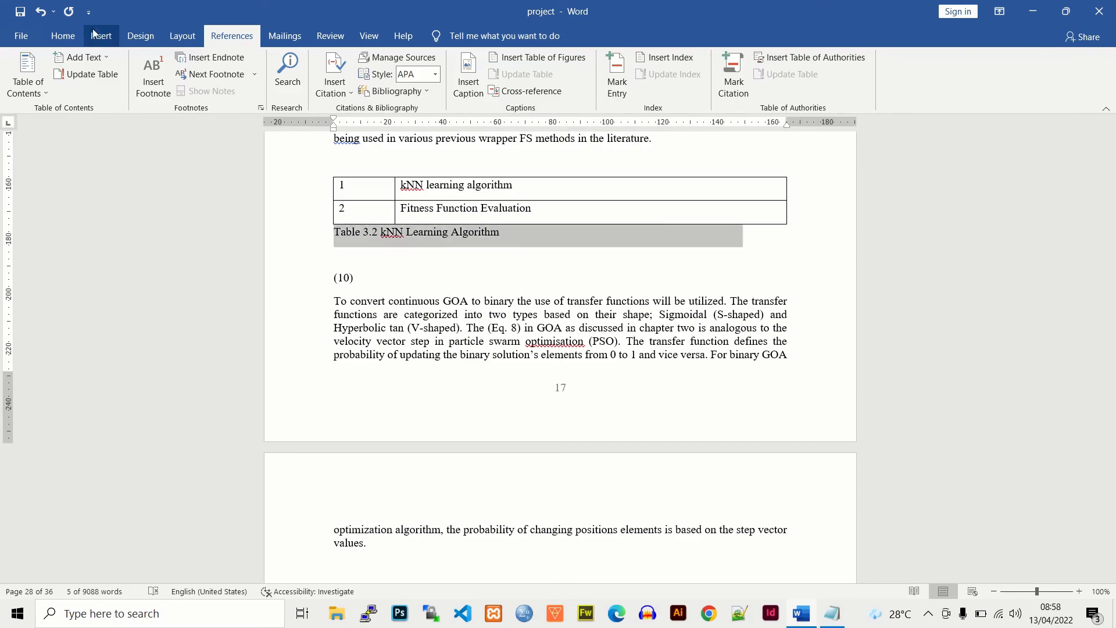
{"action": "left_click", "coordinate": [63, 36]}
{"action": "left_click", "coordinate": [642, 79]}
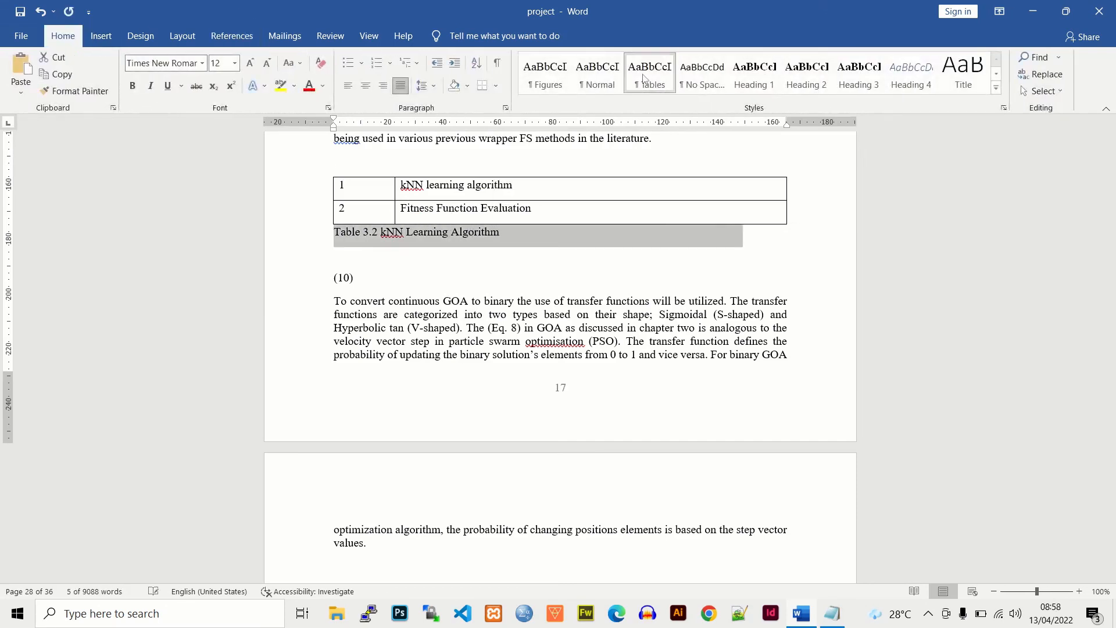
{"action": "left_click", "coordinate": [343, 259]}
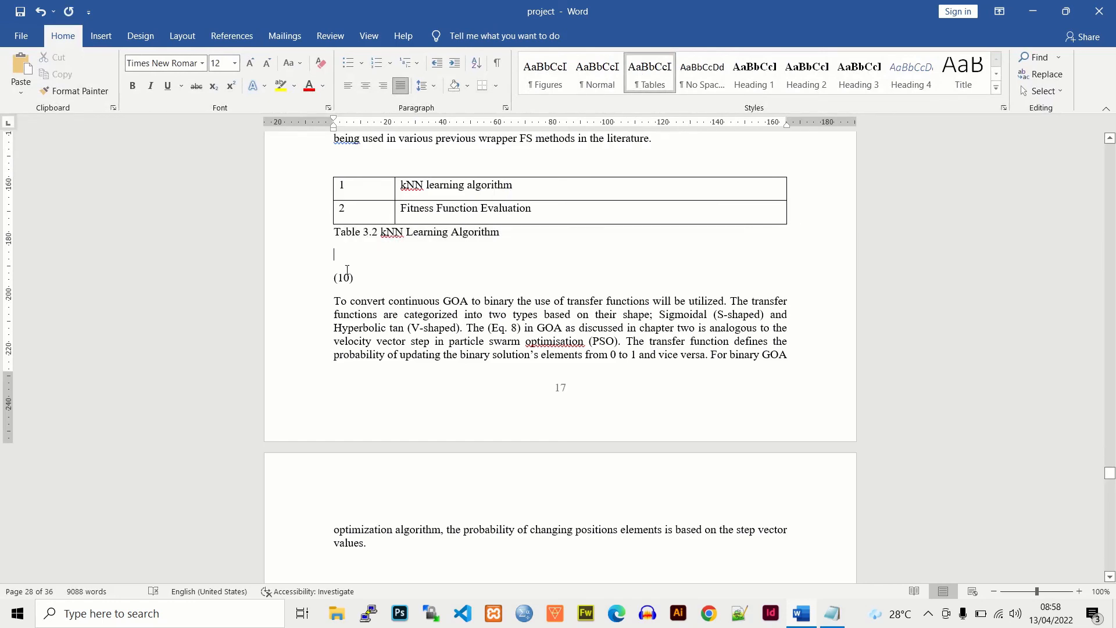
{"action": "key", "text": "BackSpace"}
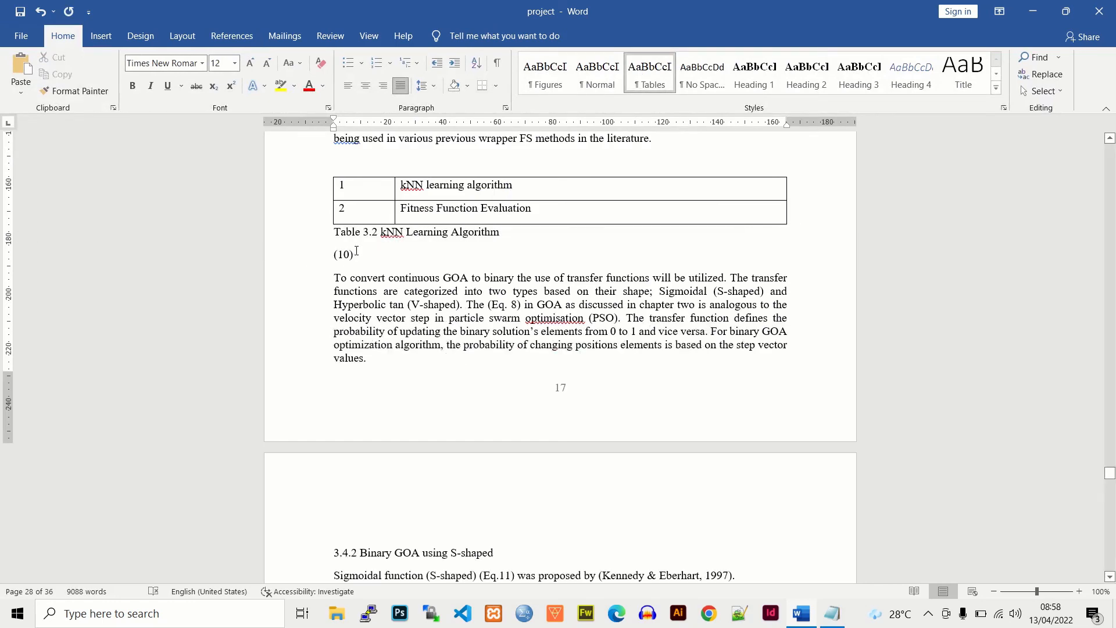
Step: Apply the Normal style to the separate (10) line, and merge it back into the Table 3.2 caption
{"action": "double_click", "coordinate": [357, 252]}
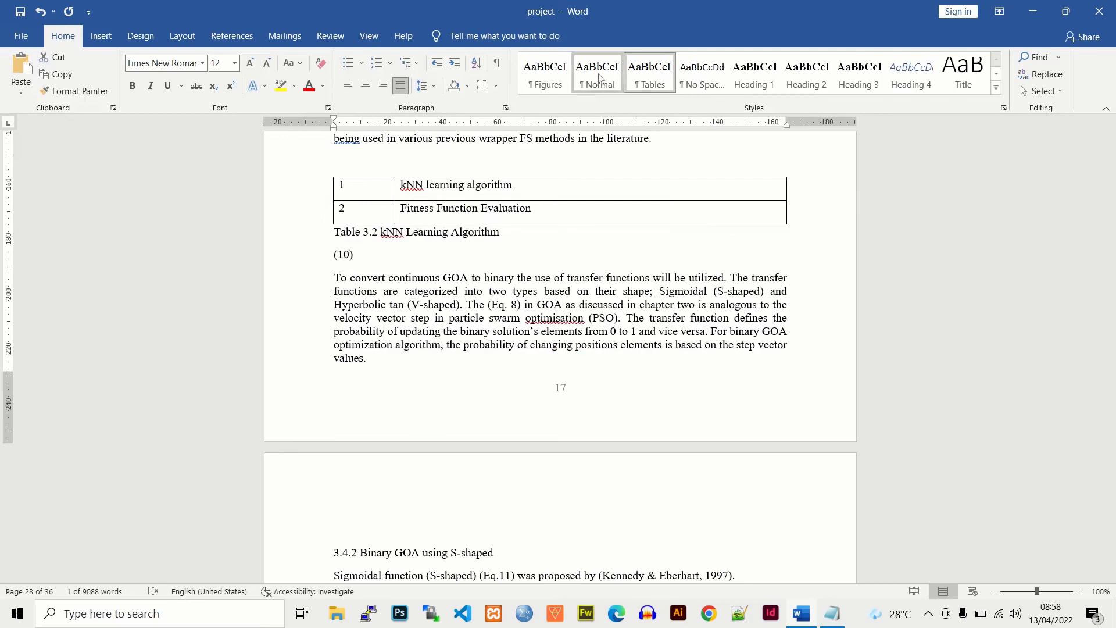
{"action": "left_click", "coordinate": [600, 77]}
{"action": "left_click", "coordinate": [334, 259]}
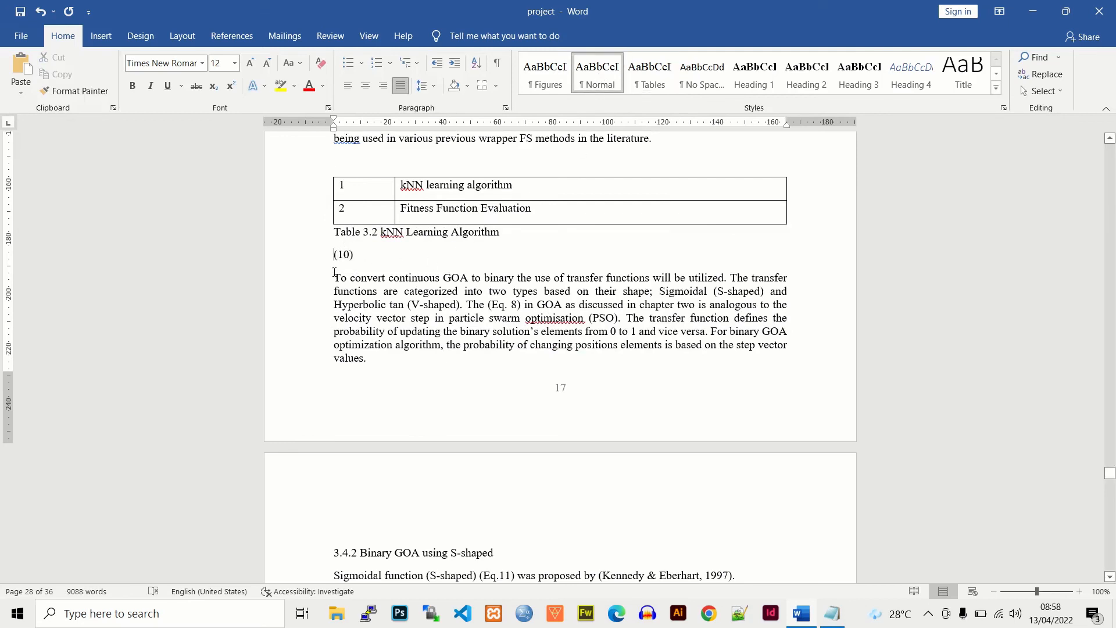
{"action": "key", "text": "BackSpace"}
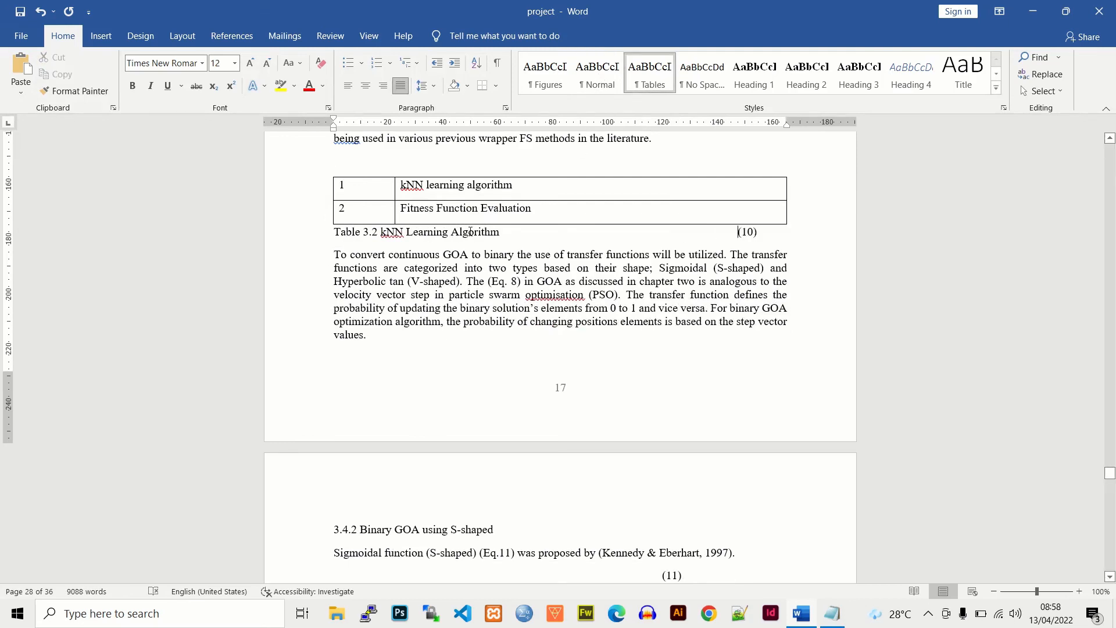
{"action": "left_click_drag", "start_coordinate": [762, 230], "coordinate": [737, 232]}
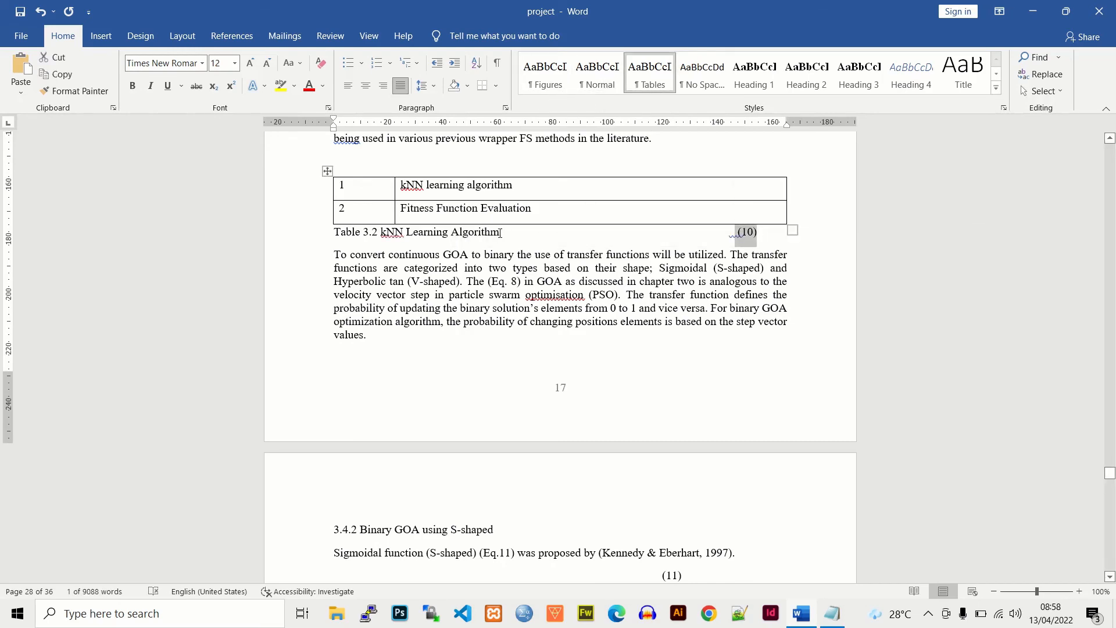
{"action": "left_click_drag", "start_coordinate": [500, 233], "coordinate": [416, 230]}
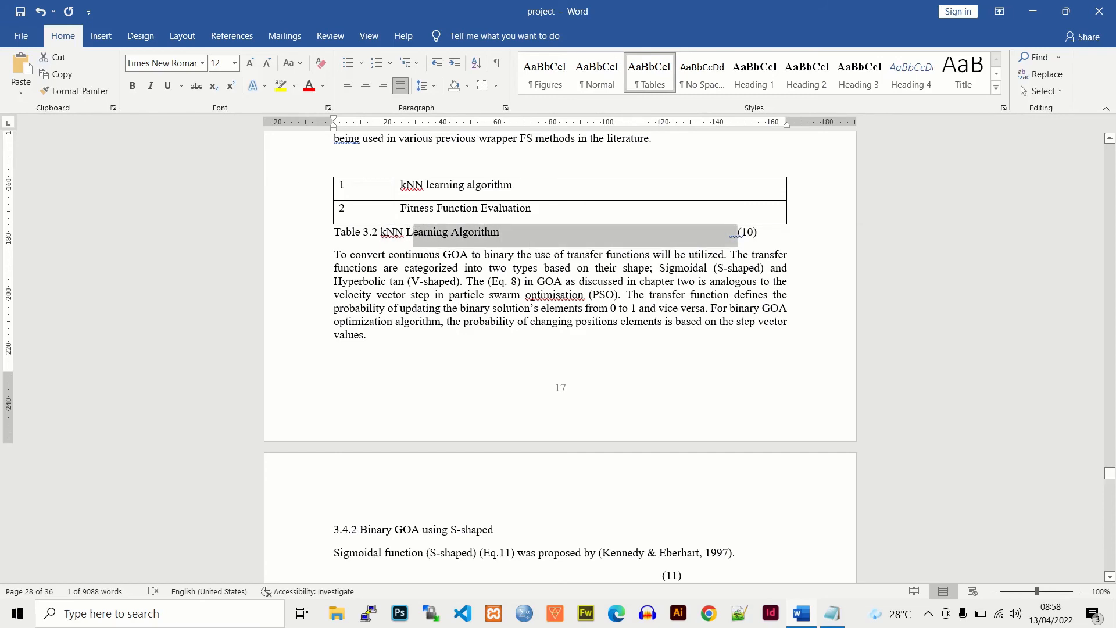
{"action": "left_click", "coordinate": [333, 232]}
{"action": "key", "text": "Return"}
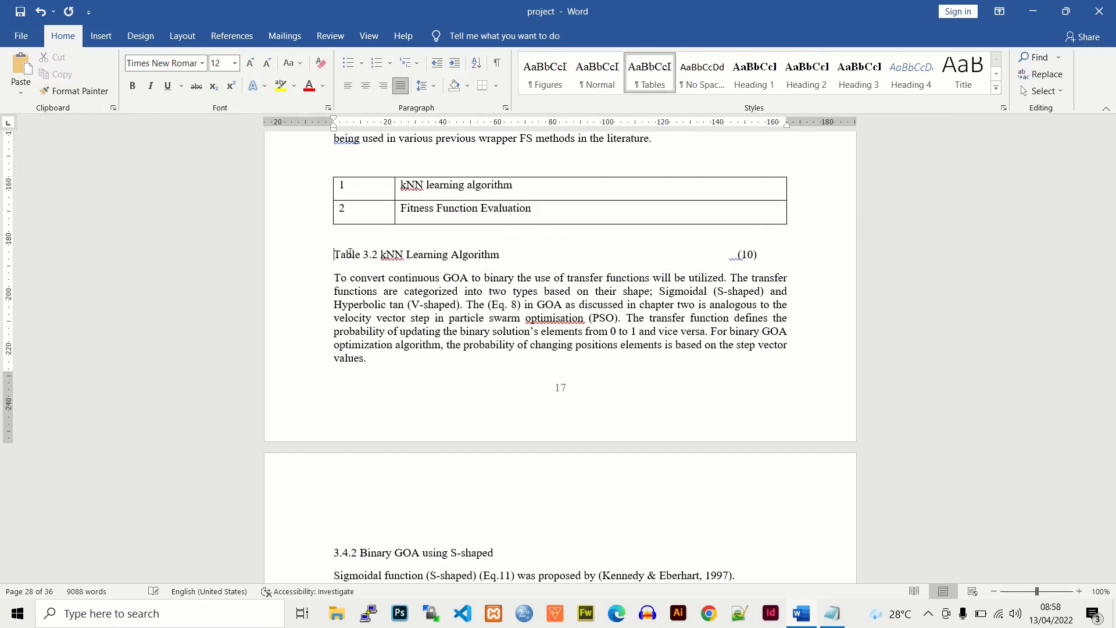
{"action": "left_click_drag", "start_coordinate": [499, 254], "coordinate": [336, 254]}
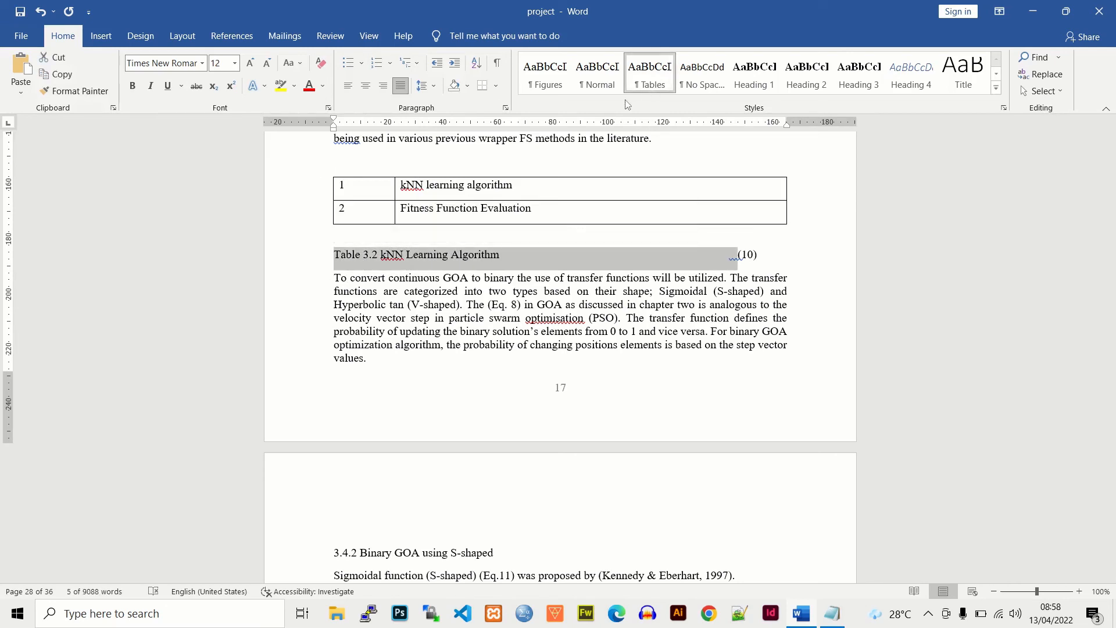
{"action": "left_click", "coordinate": [358, 240]}
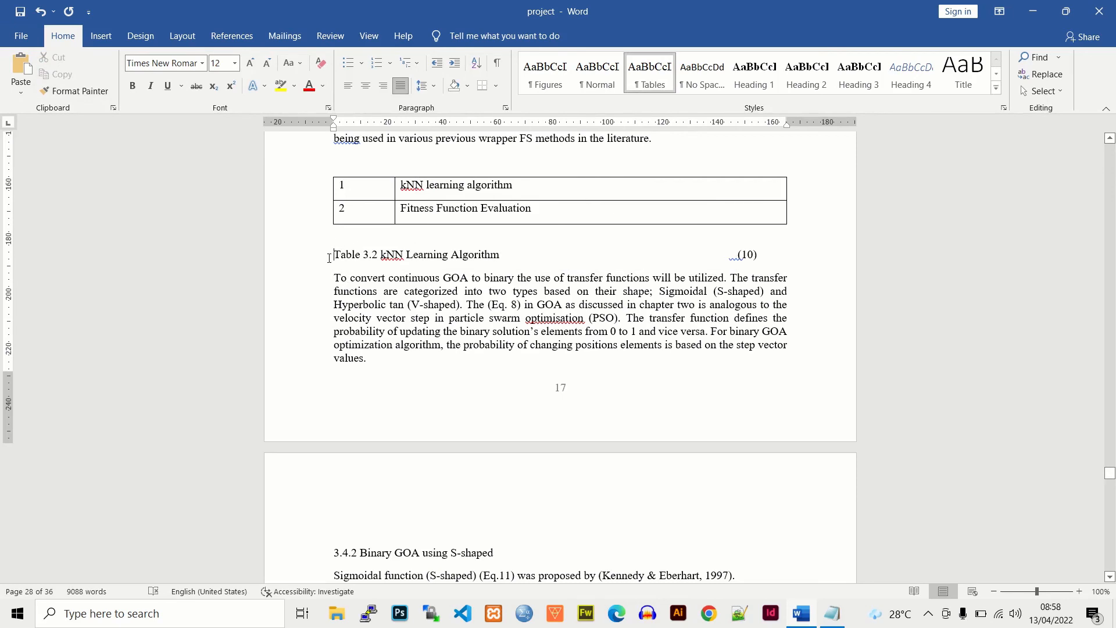
{"action": "key", "text": "BackSpace"}
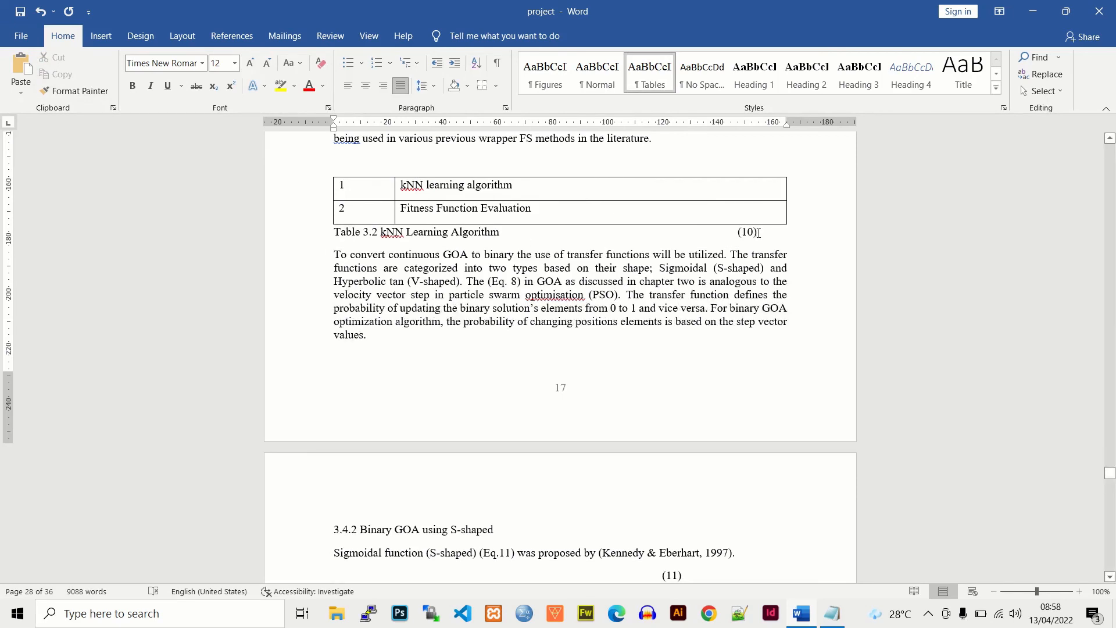
Step: Move the (10) out of the Table 3.2 caption onto its own line and apply the Normal style to it
{"action": "left_click_drag", "start_coordinate": [759, 233], "coordinate": [738, 236]}
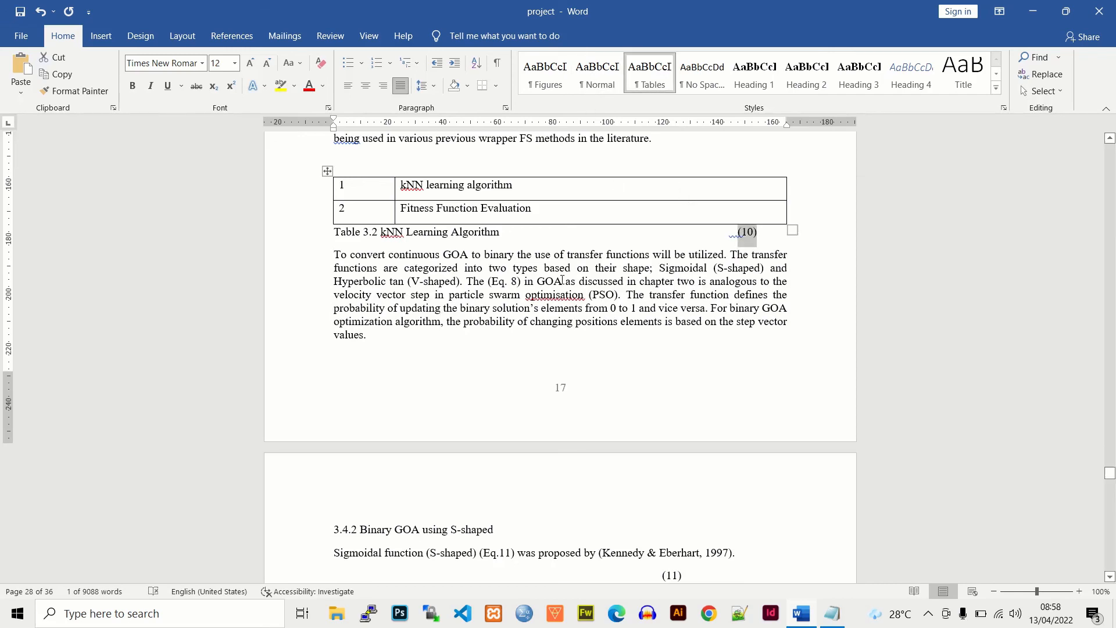
{"action": "left_click", "coordinate": [746, 234]}
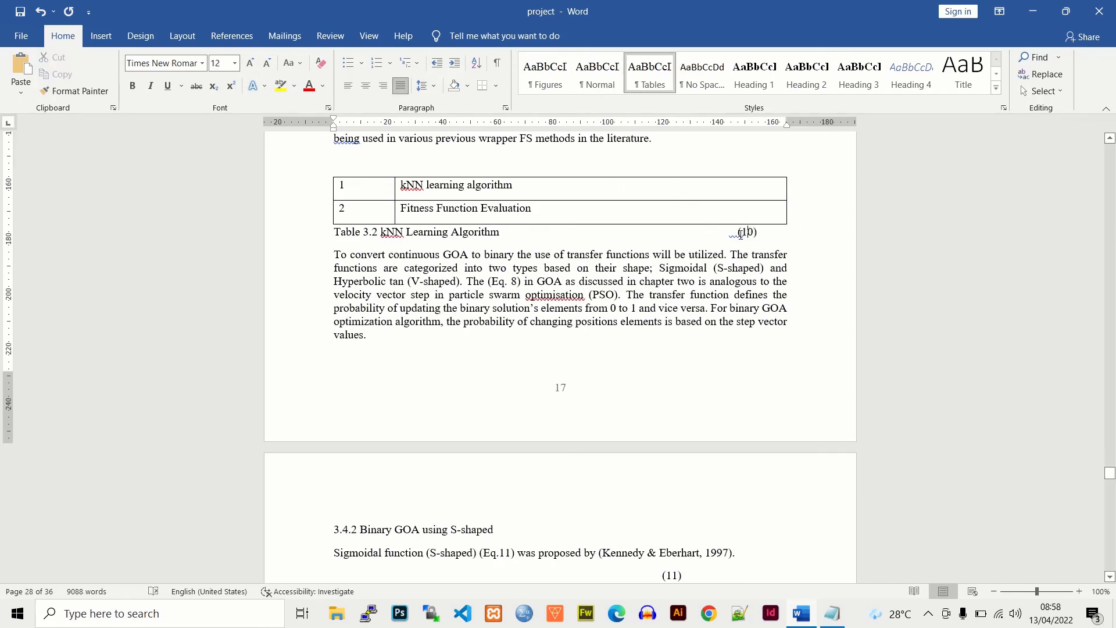
{"action": "left_click_drag", "start_coordinate": [759, 233], "coordinate": [736, 236]}
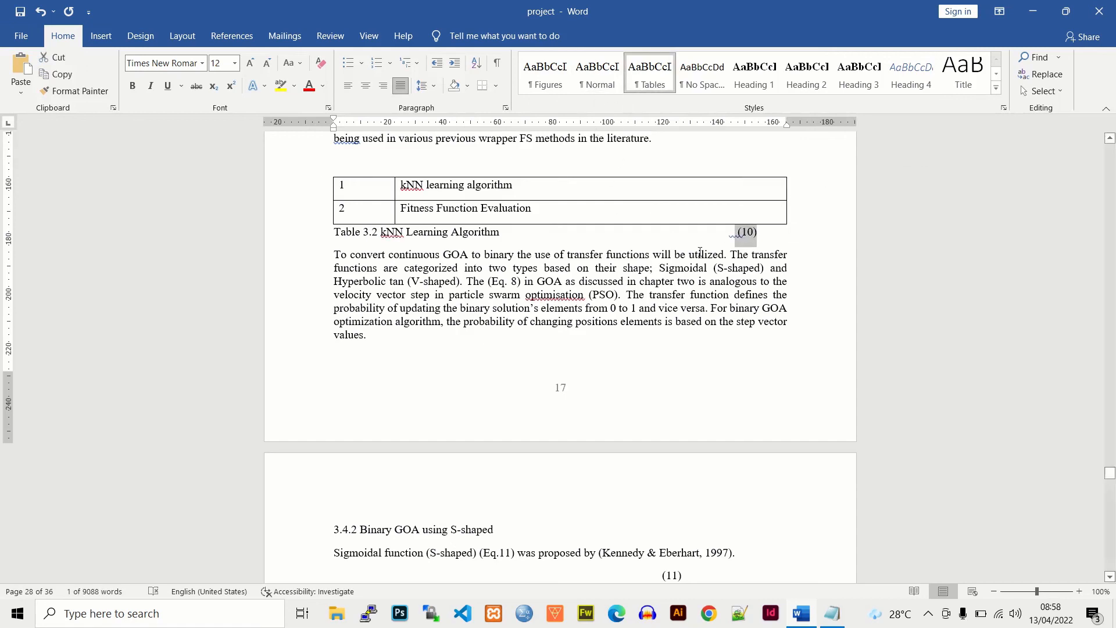
{"action": "left_click", "coordinate": [732, 234]}
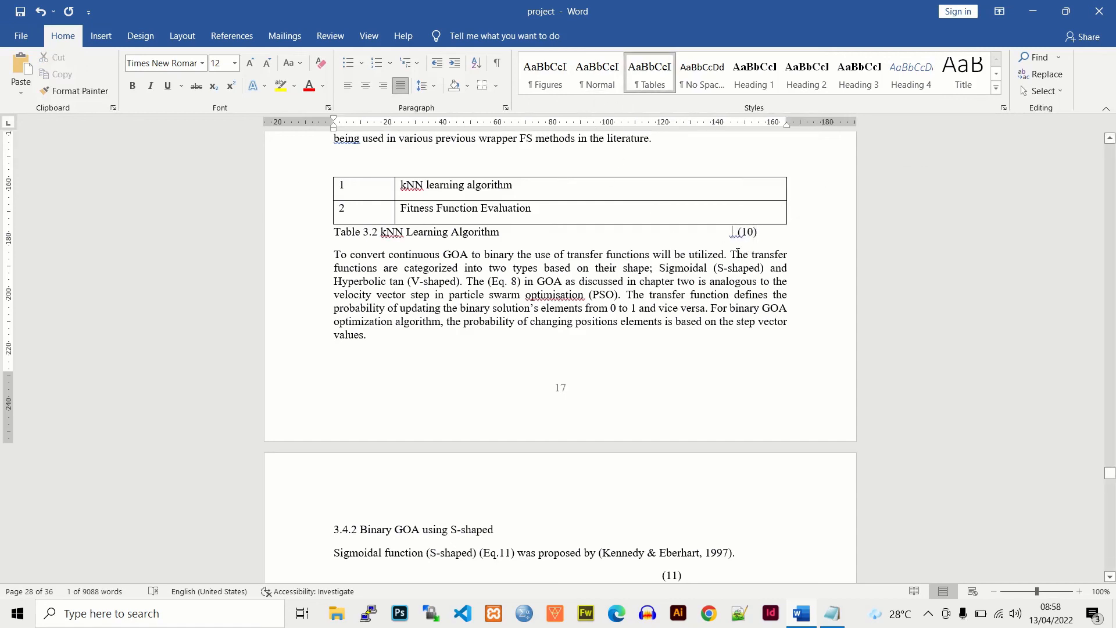
{"action": "key", "text": "Return"}
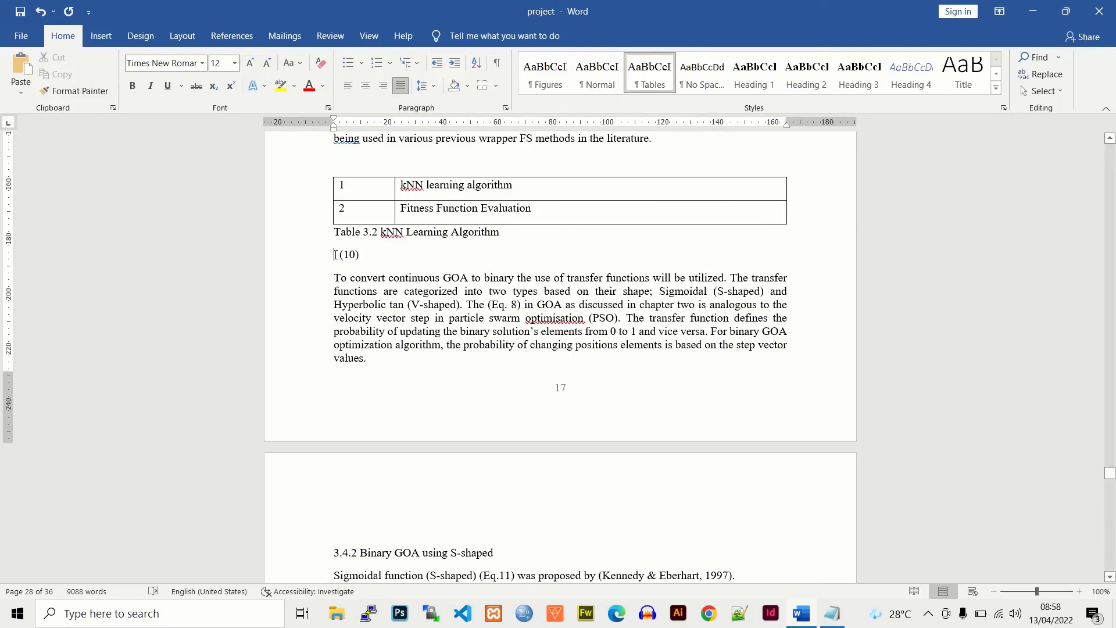
{"action": "left_click_drag", "start_coordinate": [351, 254], "coordinate": [339, 256]}
{"action": "left_click", "coordinate": [597, 72]}
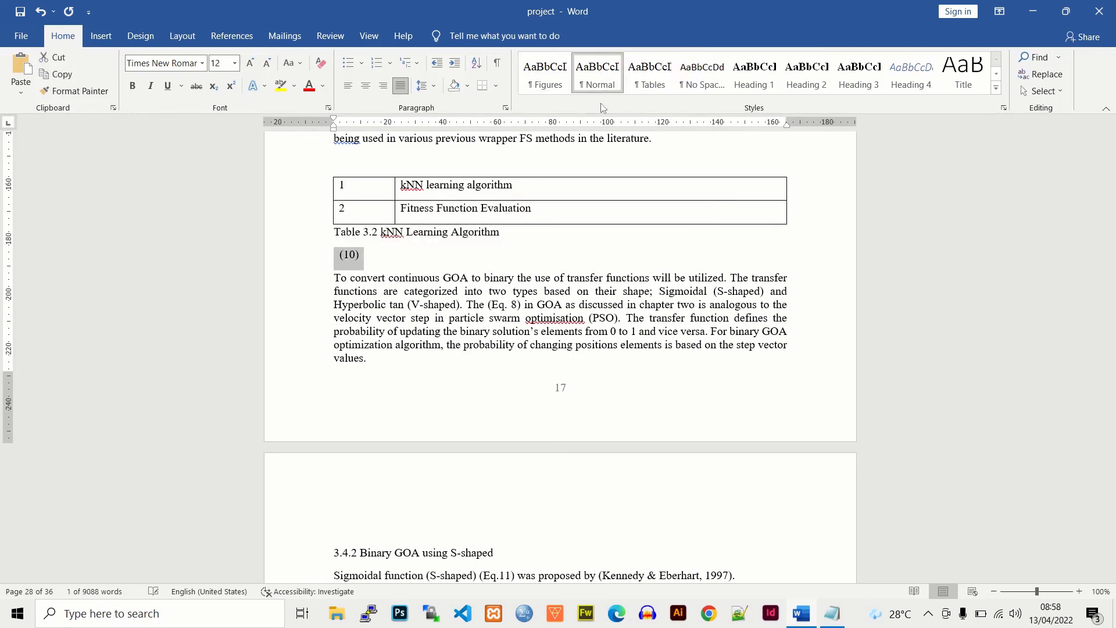
{"action": "left_click", "coordinate": [461, 233]}
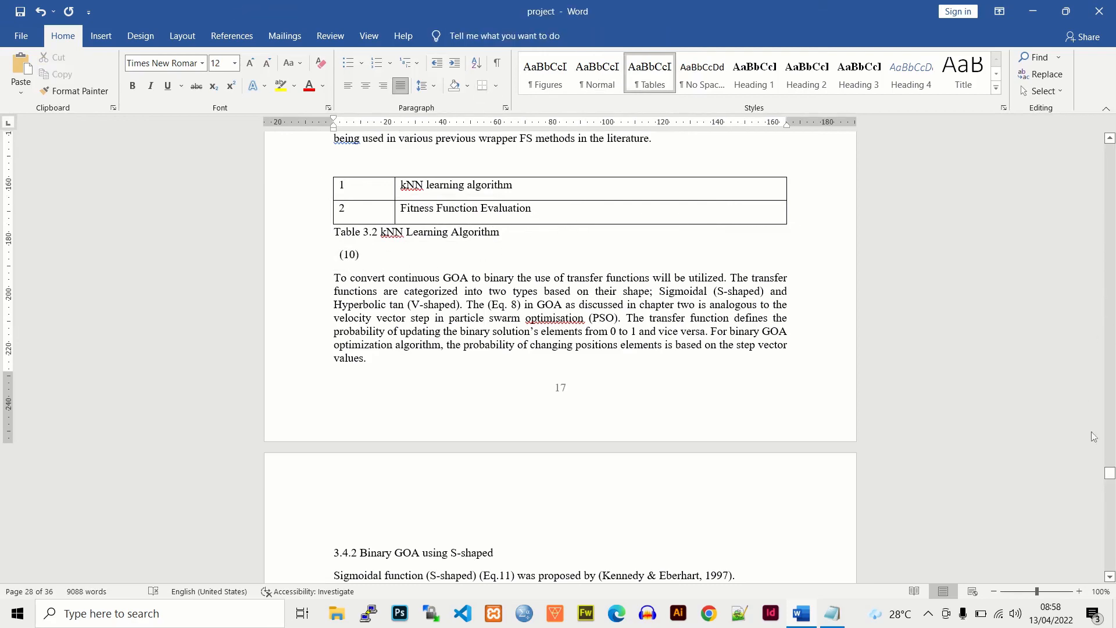
Step: Update the entire table of figures below the LIST OF TABLES heading
{"action": "left_click_drag", "start_coordinate": [1110, 474], "coordinate": [1110, 472]}
{"action": "left_click_drag", "start_coordinate": [1110, 445], "coordinate": [1111, 244]}
{"action": "right_click", "coordinate": [457, 314]}
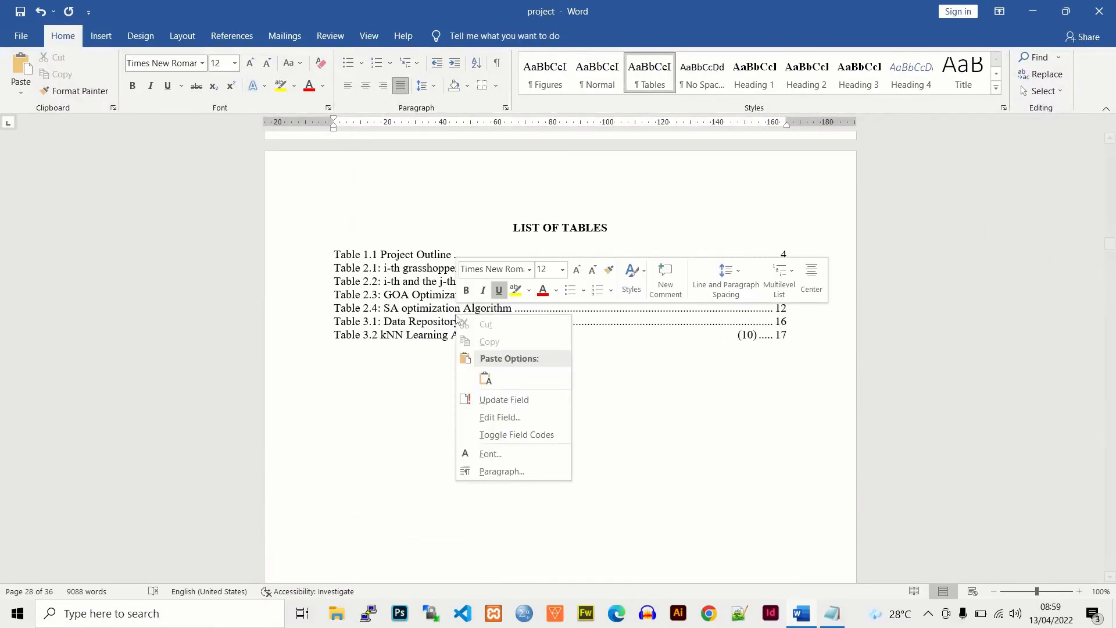
{"action": "left_click", "coordinate": [523, 400]}
{"action": "left_click", "coordinate": [532, 312]}
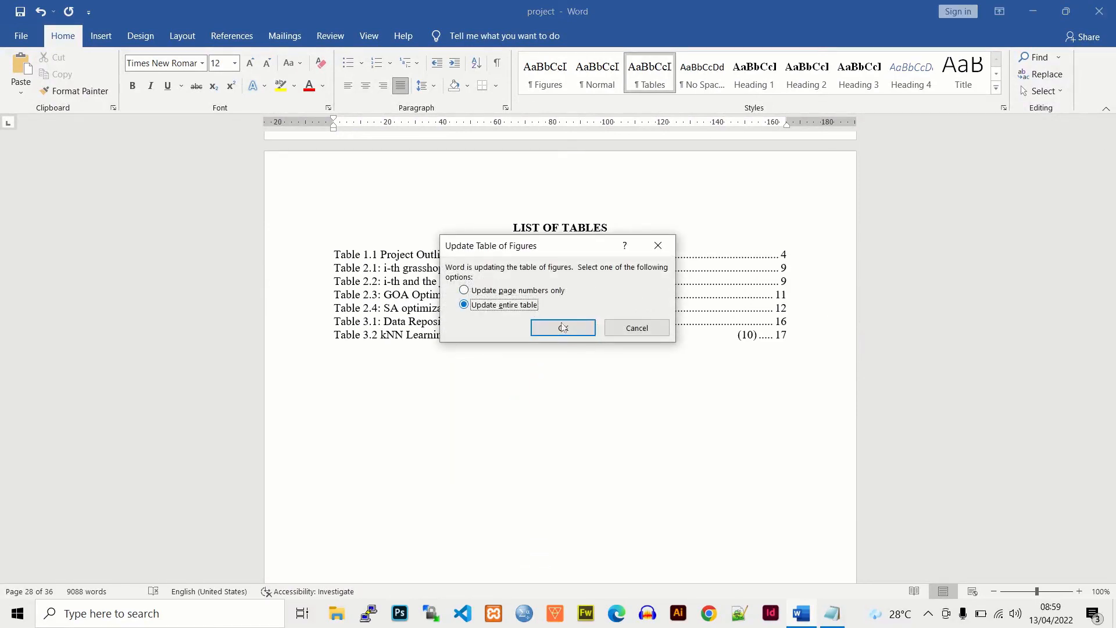
{"action": "left_click", "coordinate": [562, 328]}
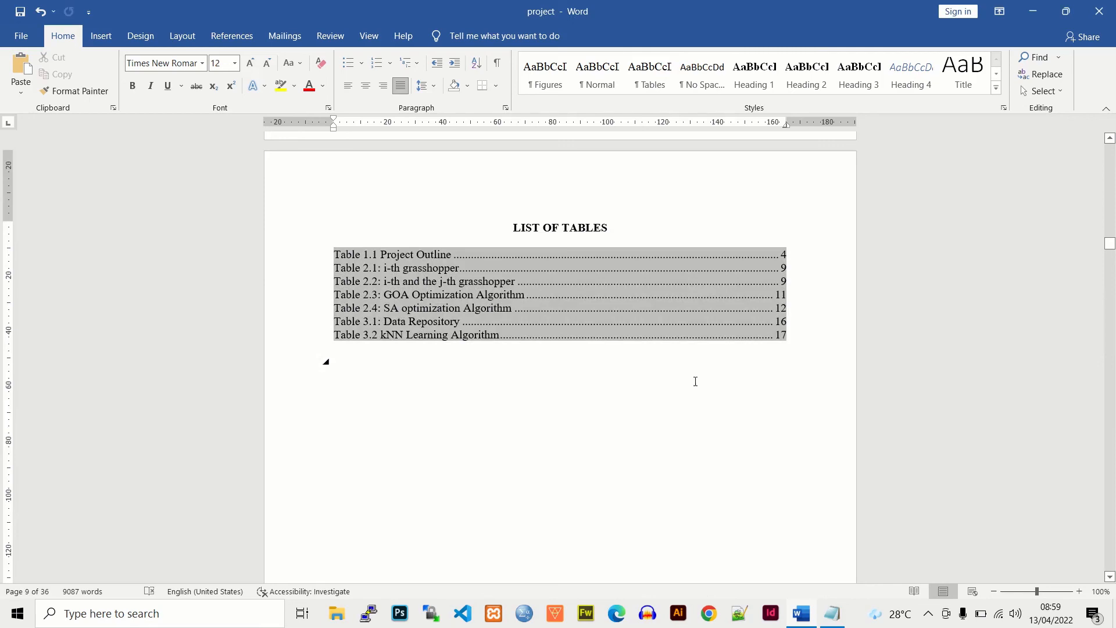
{"action": "left_click", "coordinate": [522, 397]}
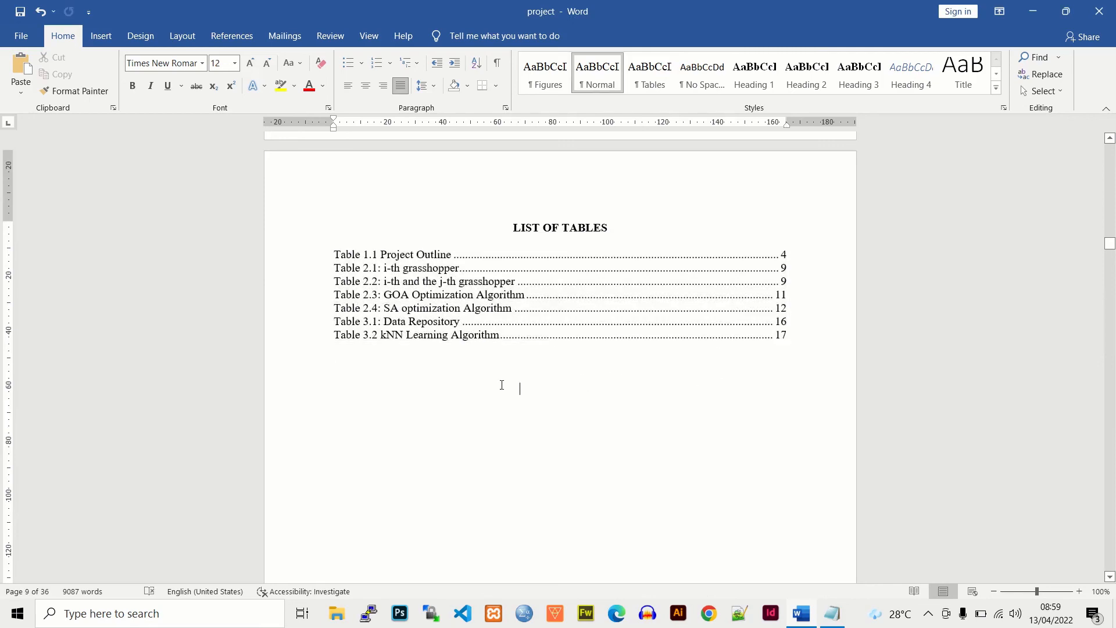